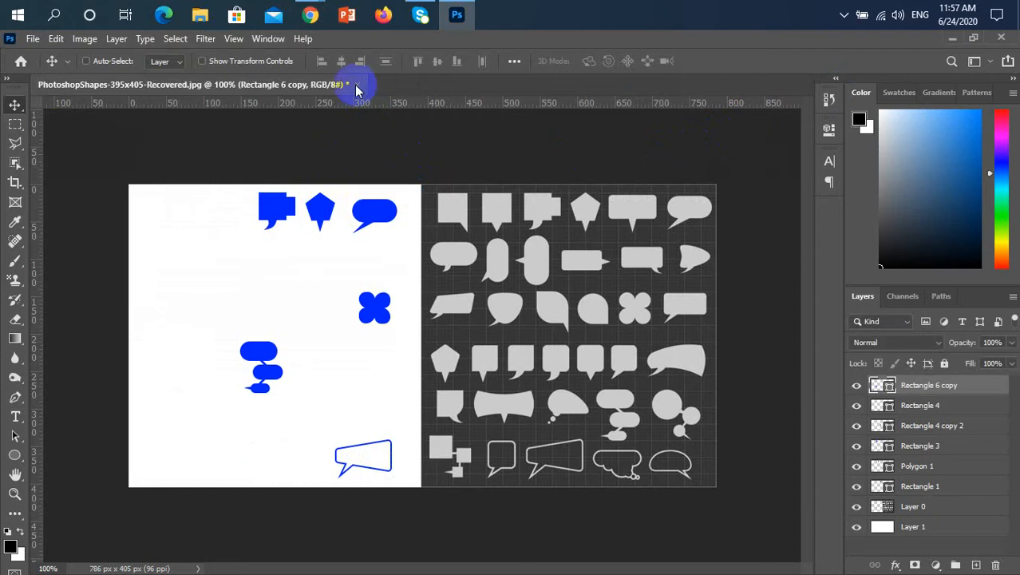
- Close the open PhotoshopShapes document and create a new 2.25 x 3.75 in document at 300 ppi in CMYK Color
{"action": "left_click", "coordinate": [356, 85]}
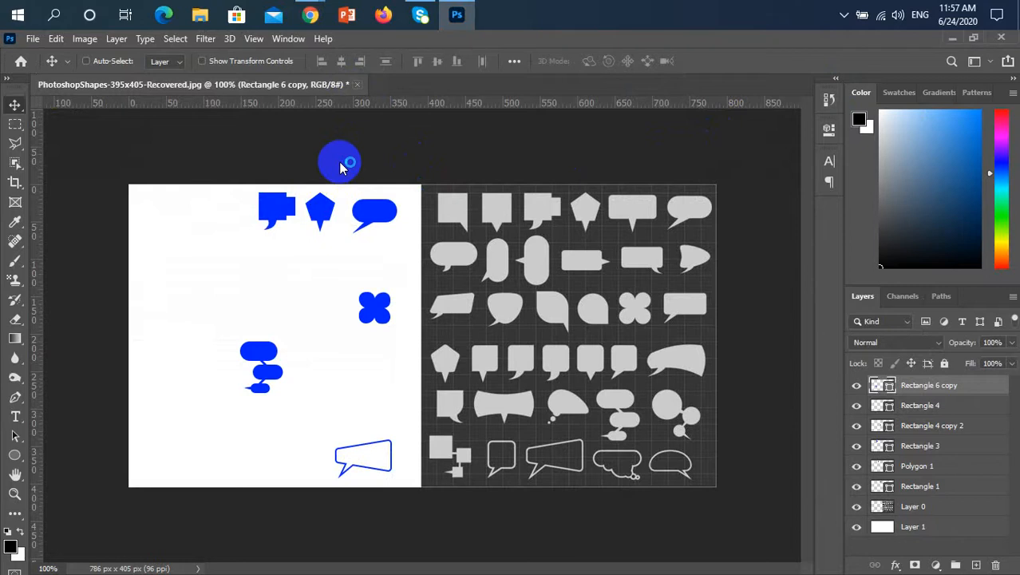
{"action": "left_click", "coordinate": [498, 251]}
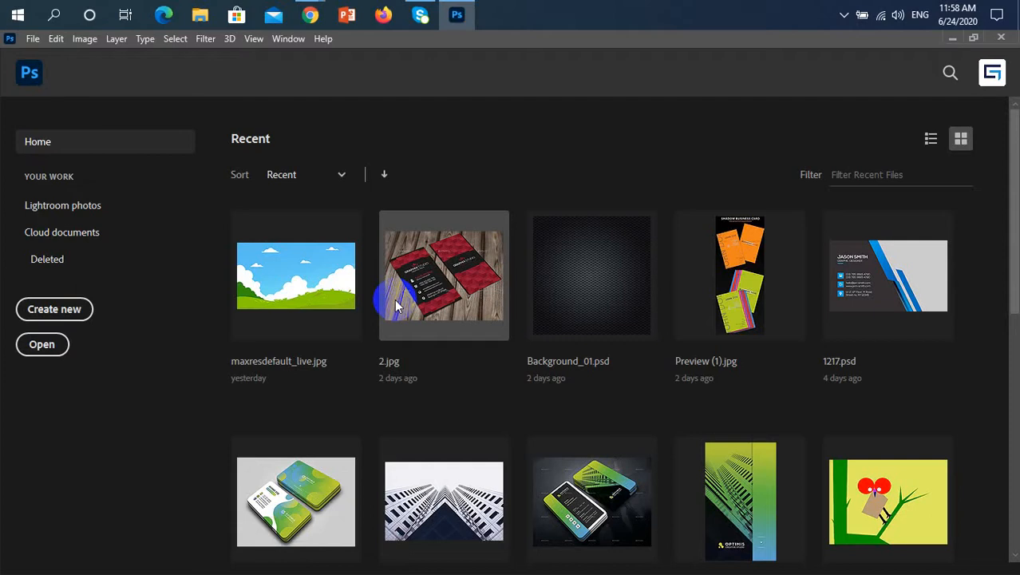
{"action": "left_click", "coordinate": [36, 40]}
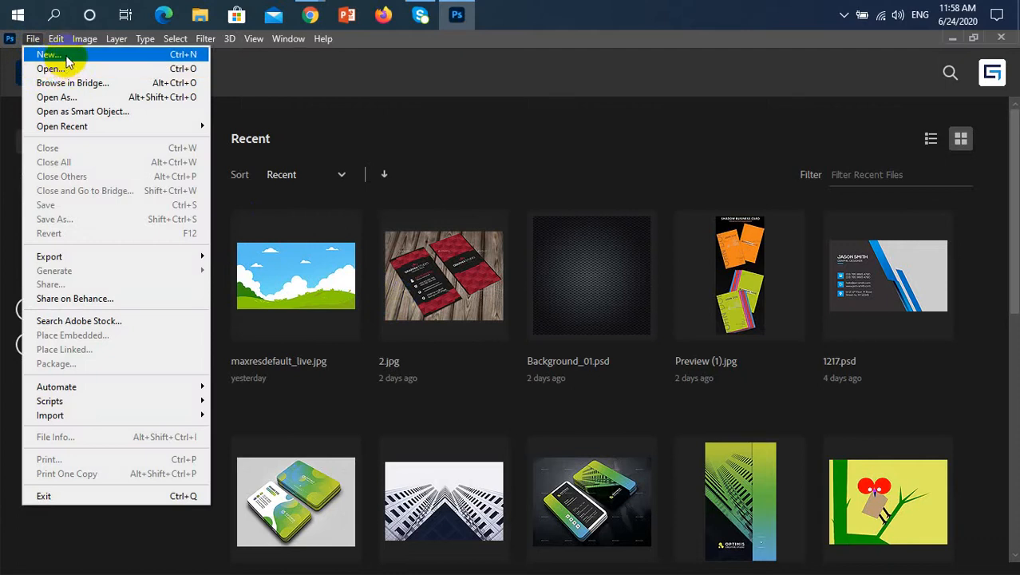
{"action": "left_click", "coordinate": [67, 56]}
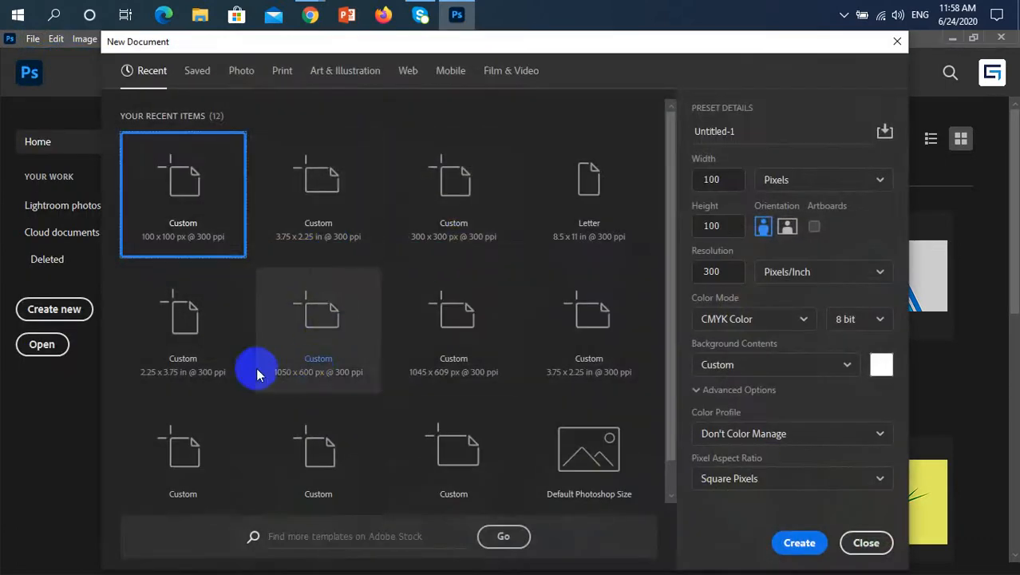
{"action": "left_click", "coordinate": [188, 349]}
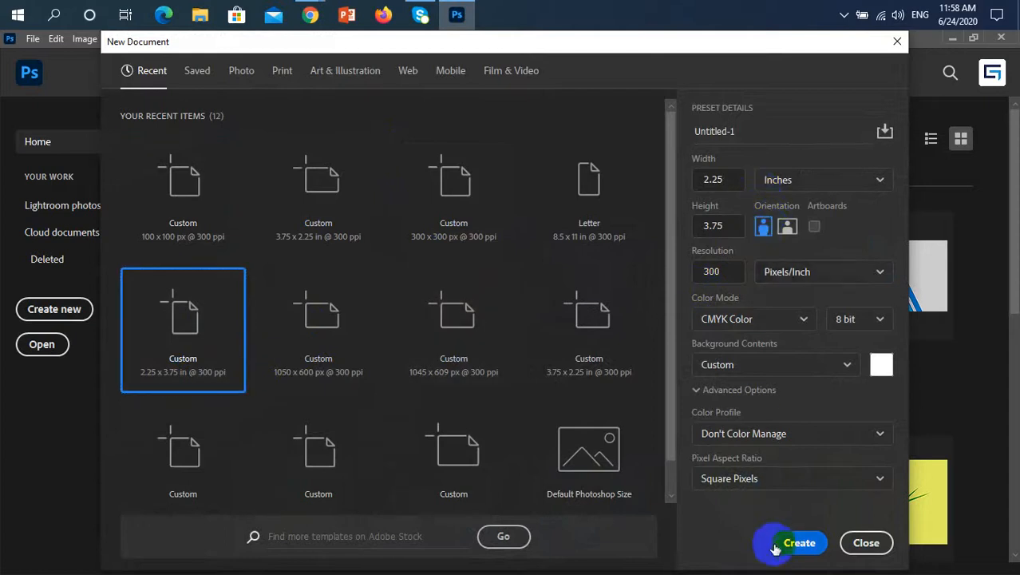
{"action": "left_click", "coordinate": [799, 543]}
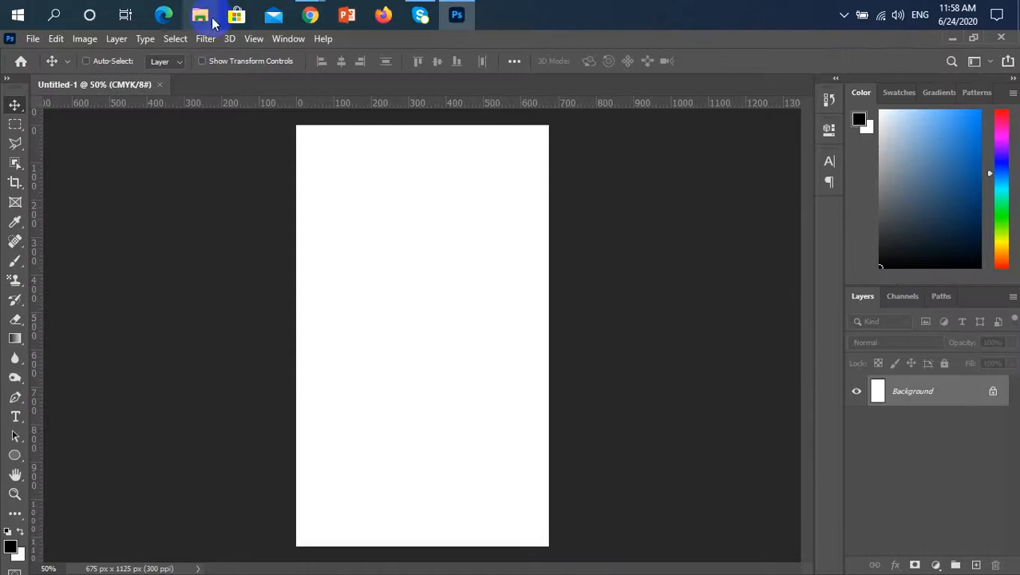
- Switch to Chrome and examine the Taxi Cab Business Card page down to the side-by-side preview of the two card faces
{"action": "mouse_move", "coordinate": [316, 11]}
{"action": "left_click", "coordinate": [251, 102]}
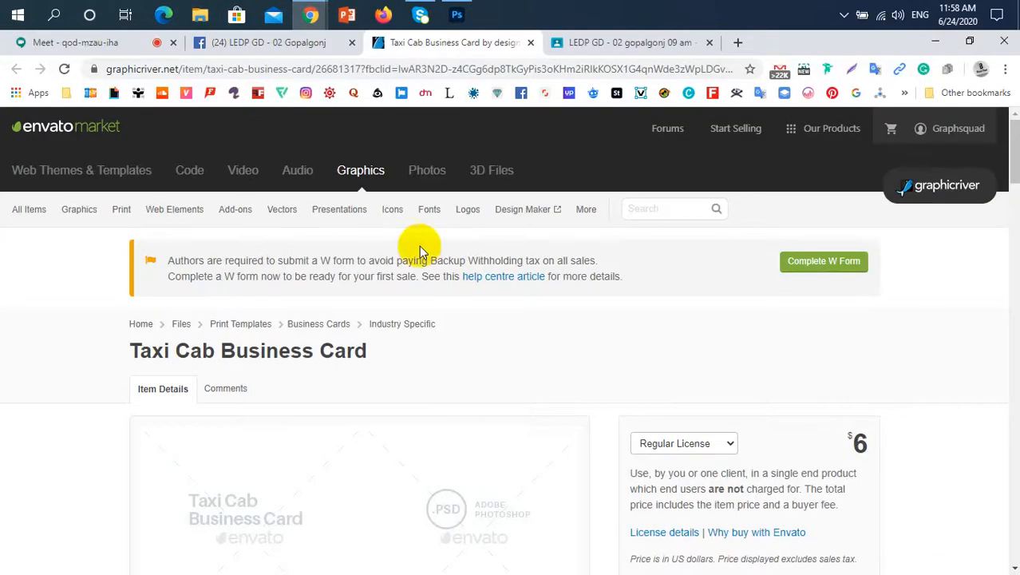
{"action": "scroll", "coordinate": [387, 383], "scroll_direction": "down", "scroll_amount": 5}
{"action": "scroll", "coordinate": [375, 335], "scroll_direction": "down", "scroll_amount": 2}
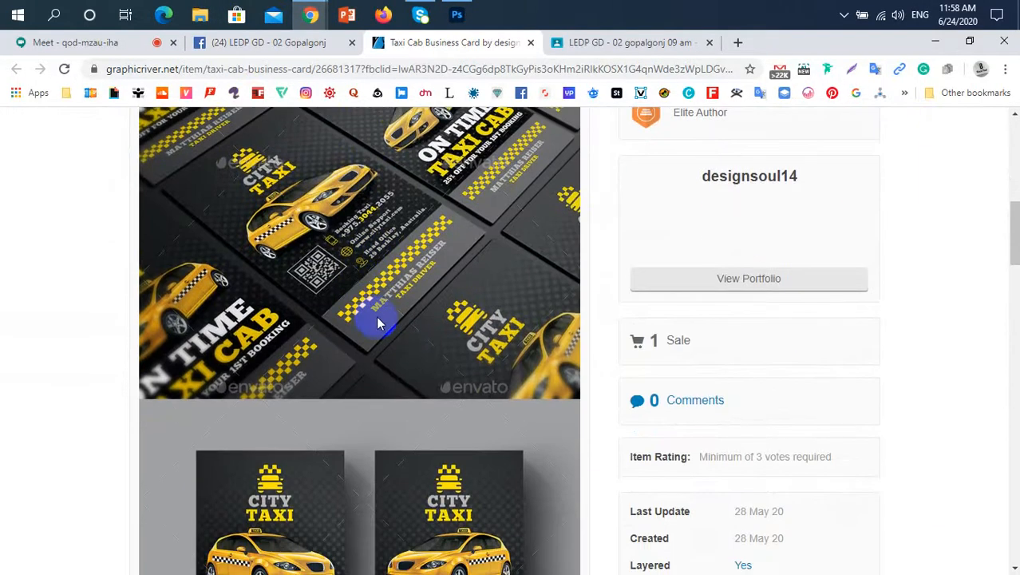
{"action": "right_click", "coordinate": [374, 317]}
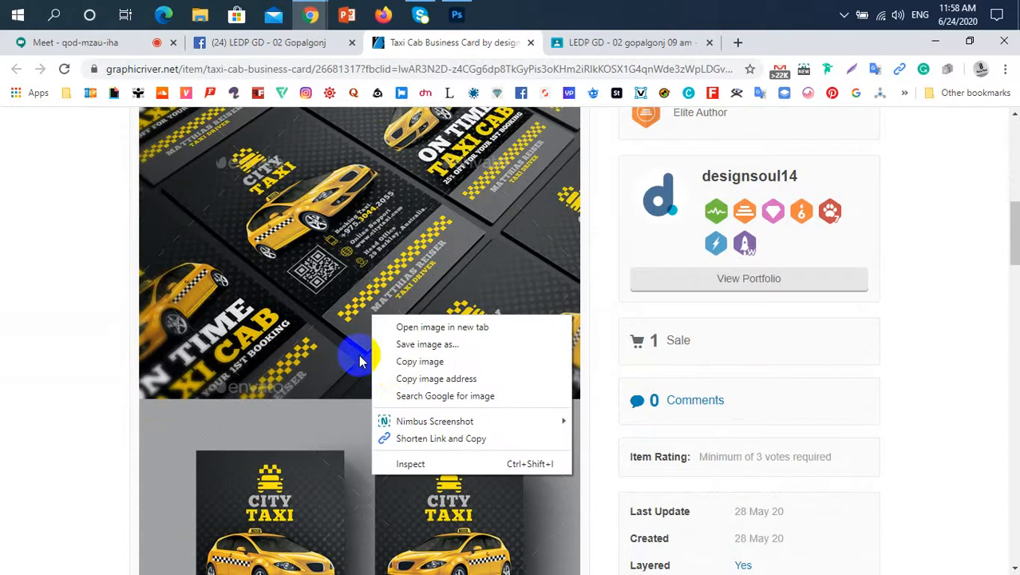
{"action": "left_click", "coordinate": [6, 351]}
{"action": "scroll", "coordinate": [128, 346], "scroll_direction": "down", "scroll_amount": 2}
{"action": "scroll", "coordinate": [130, 345], "scroll_direction": "down", "scroll_amount": 2}
{"action": "scroll", "coordinate": [130, 345], "scroll_direction": "up", "scroll_amount": 1}
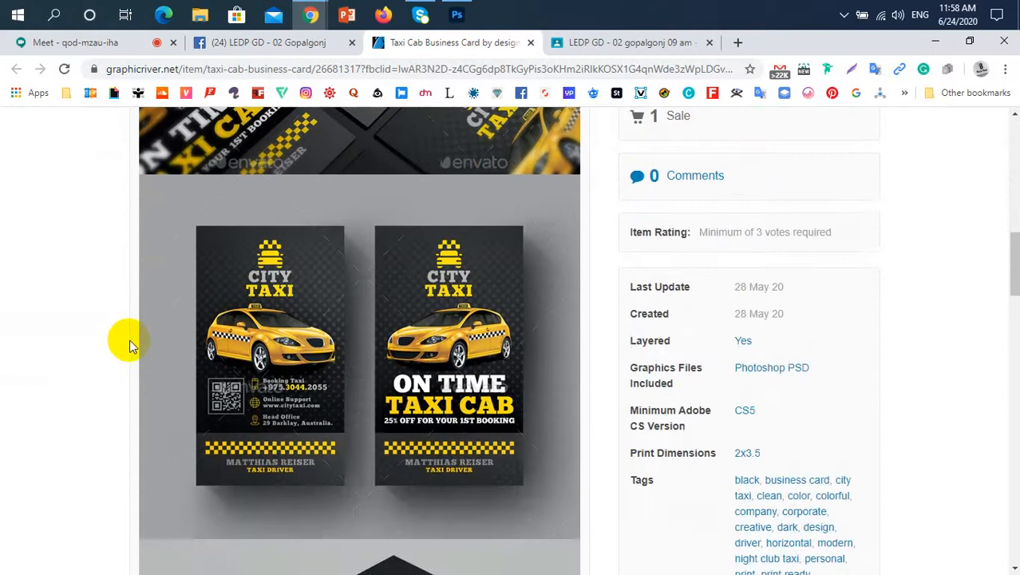
- Capture a screenshot area covering only the card face with the QR code and copy it
{"action": "key", "text": "Print"}
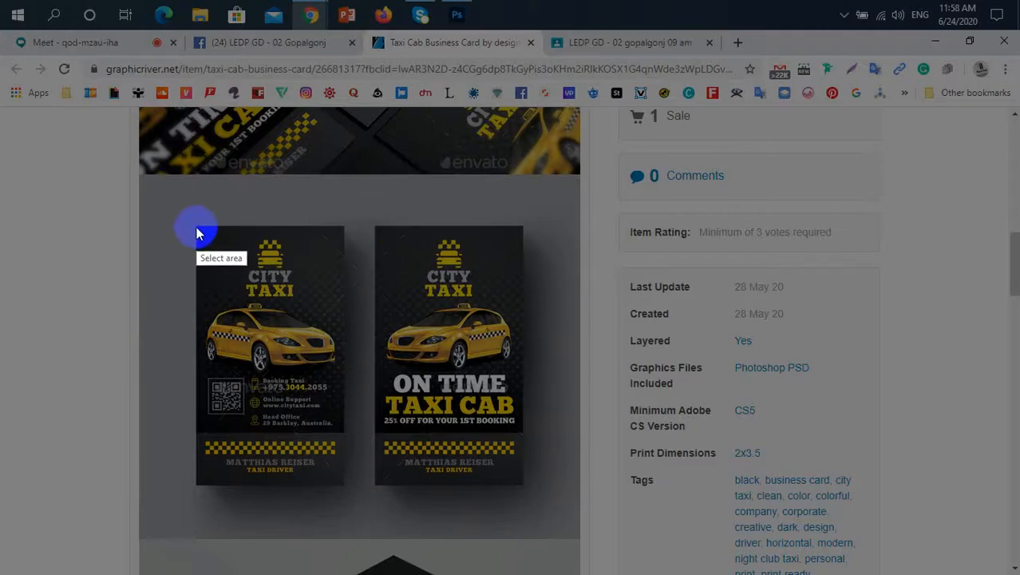
{"action": "left_click_drag", "start_coordinate": [195, 226], "coordinate": [344, 484]}
{"action": "right_click", "coordinate": [296, 362]}
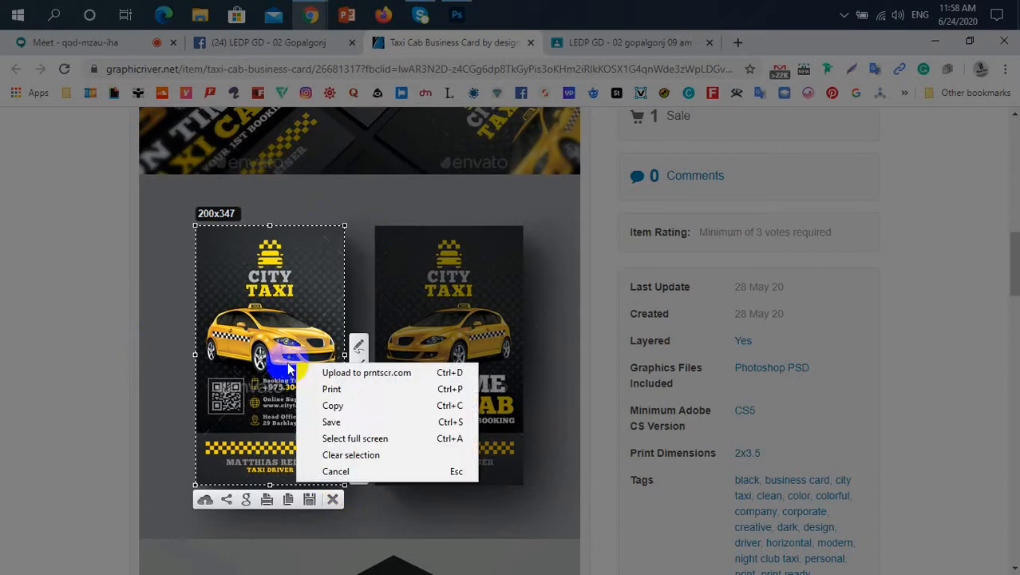
{"action": "left_click", "coordinate": [332, 404]}
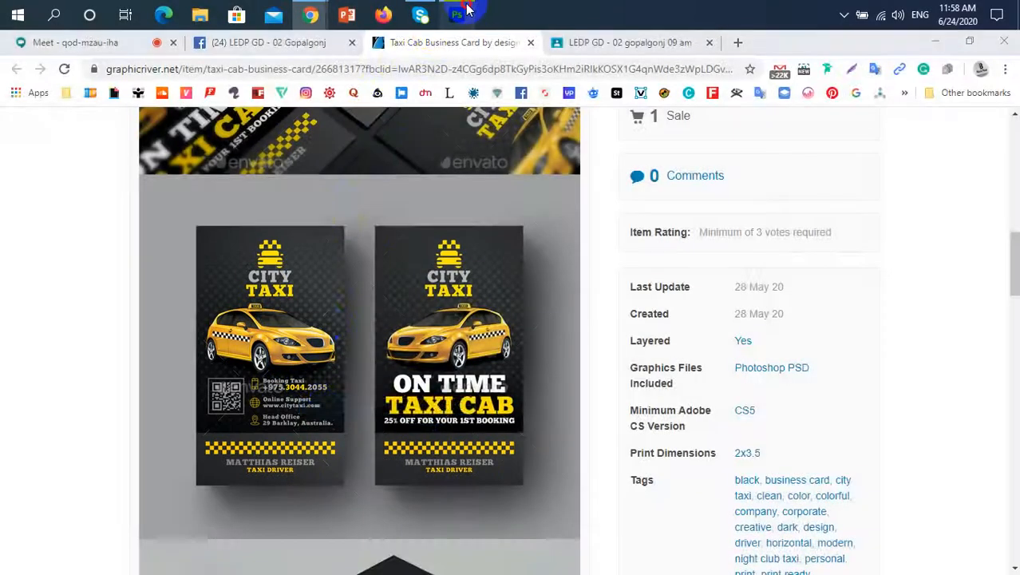
- Switch to Photoshop, paste the captured card into the new document and convert its layer to a smart object
{"action": "left_click", "coordinate": [458, 14]}
{"action": "key", "text": "ctrl+v"}
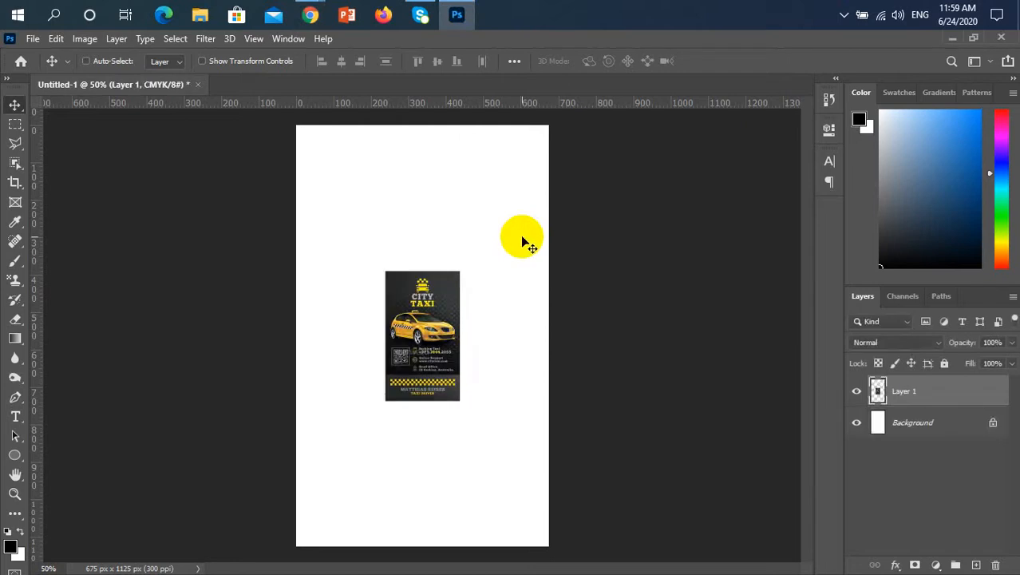
{"action": "right_click", "coordinate": [970, 397]}
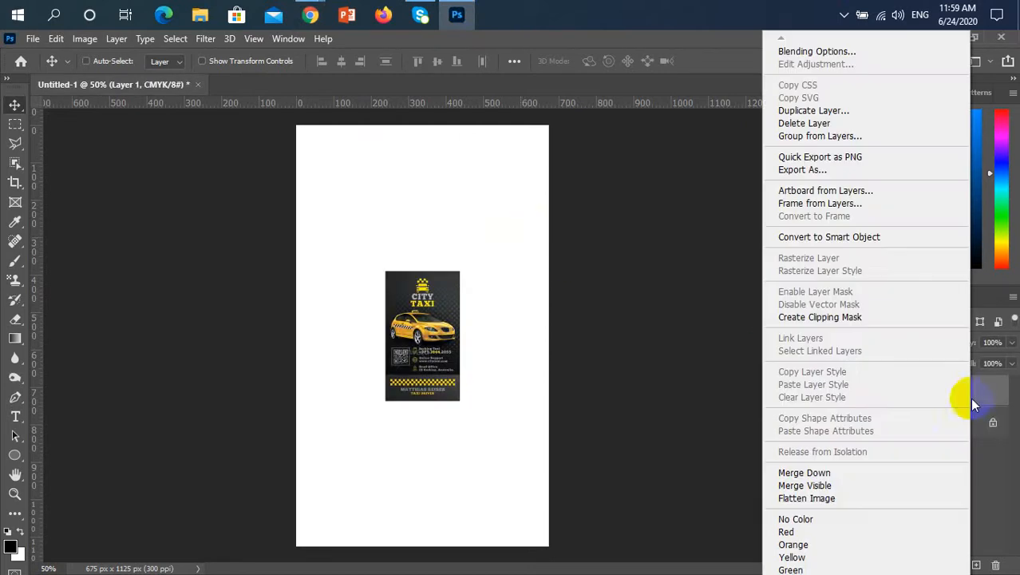
{"action": "left_click", "coordinate": [863, 240]}
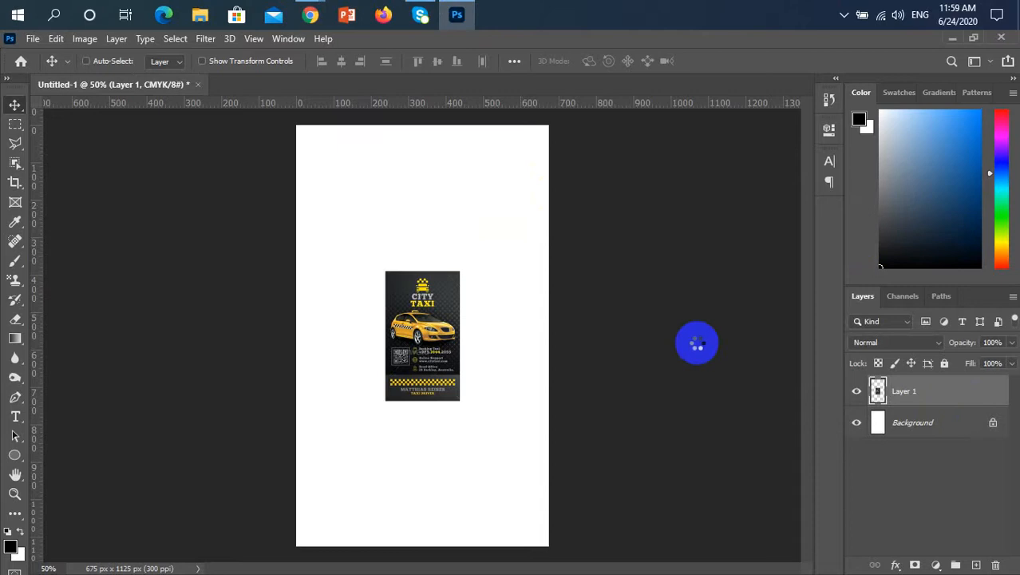
{"action": "key", "text": "ctrl+a"}
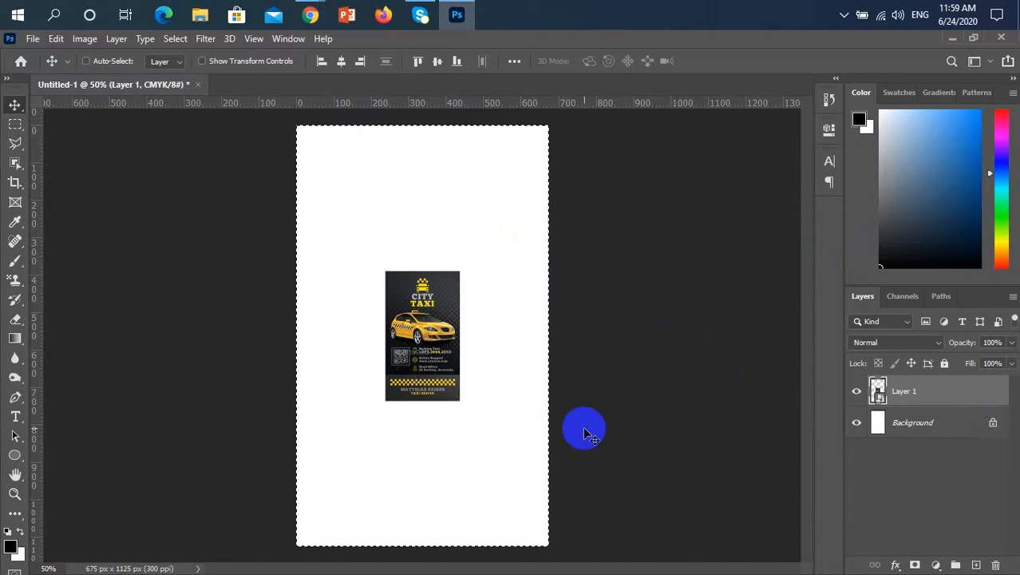
{"action": "key", "text": "ctrl+d"}
{"action": "key", "text": "ctrl+t"}
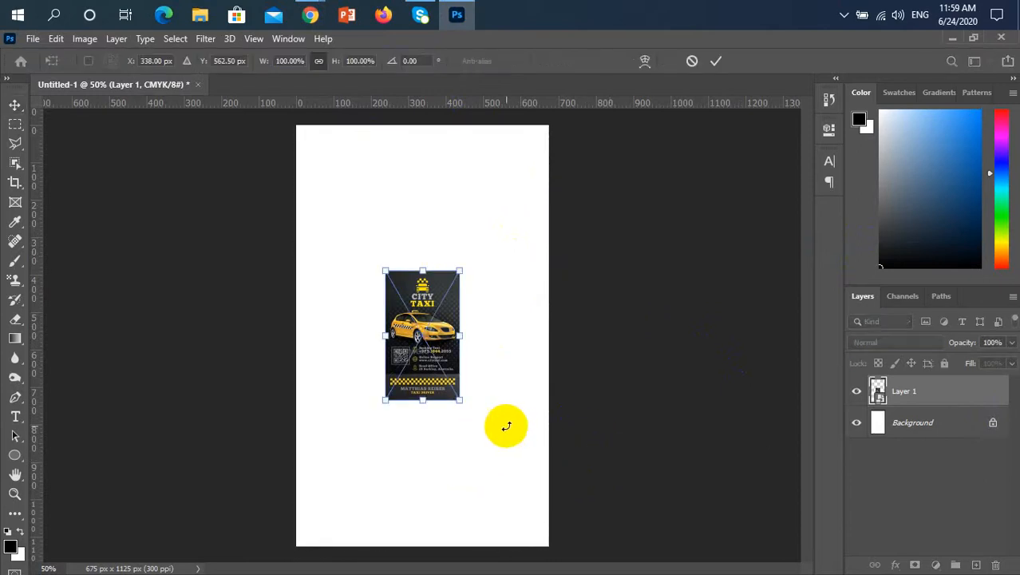
{"action": "key", "text": "Return"}
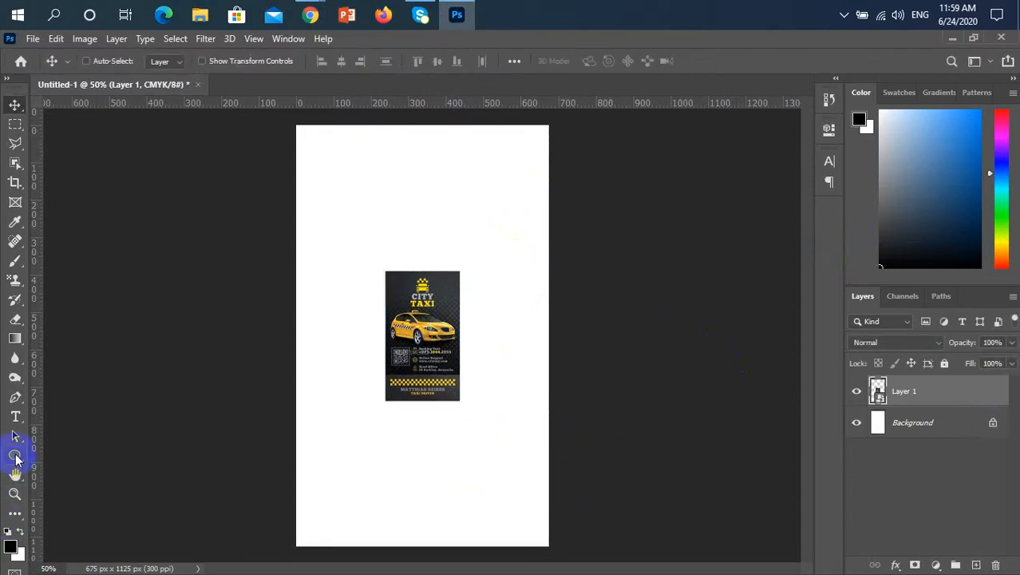
- Create a rectangle shape 2 in wide and 3.5 in high with the Rectangle Tool
{"action": "right_click", "coordinate": [19, 454]}
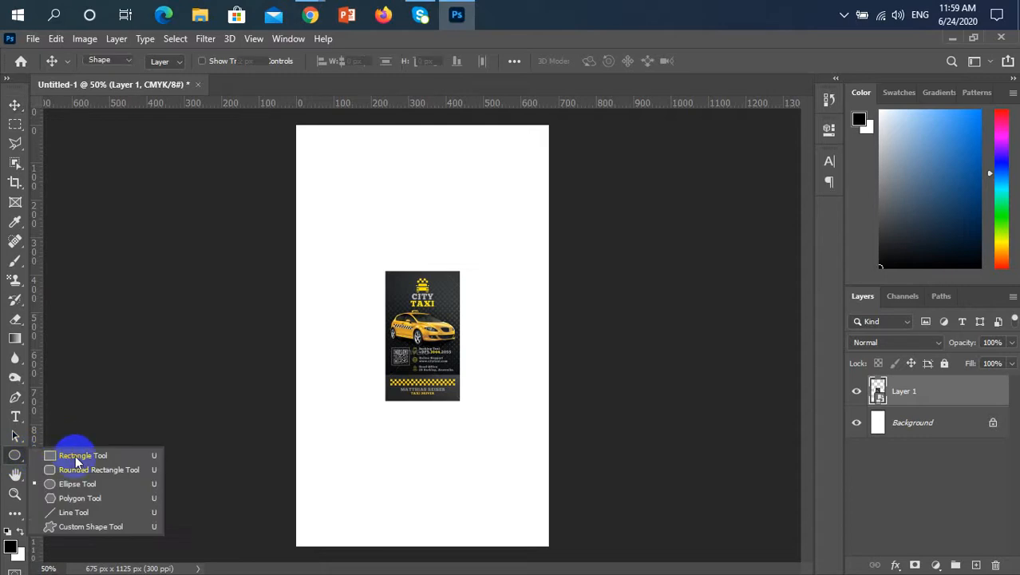
{"action": "left_click", "coordinate": [76, 460]}
{"action": "left_click", "coordinate": [331, 457]}
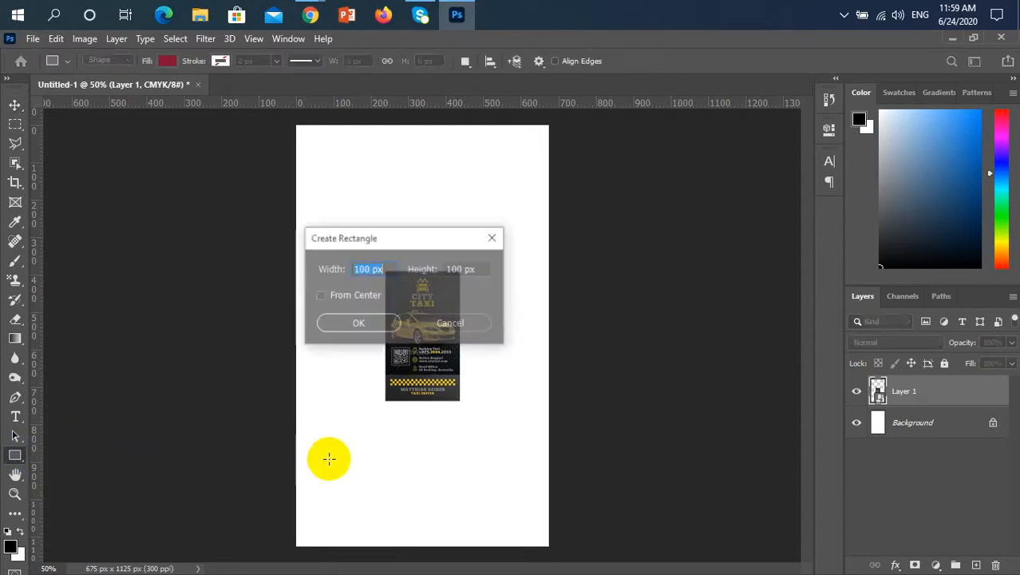
{"action": "type", "text": "2 in"}
{"action": "key", "text": "Tab"}
{"action": "type", "text": "3.5"}
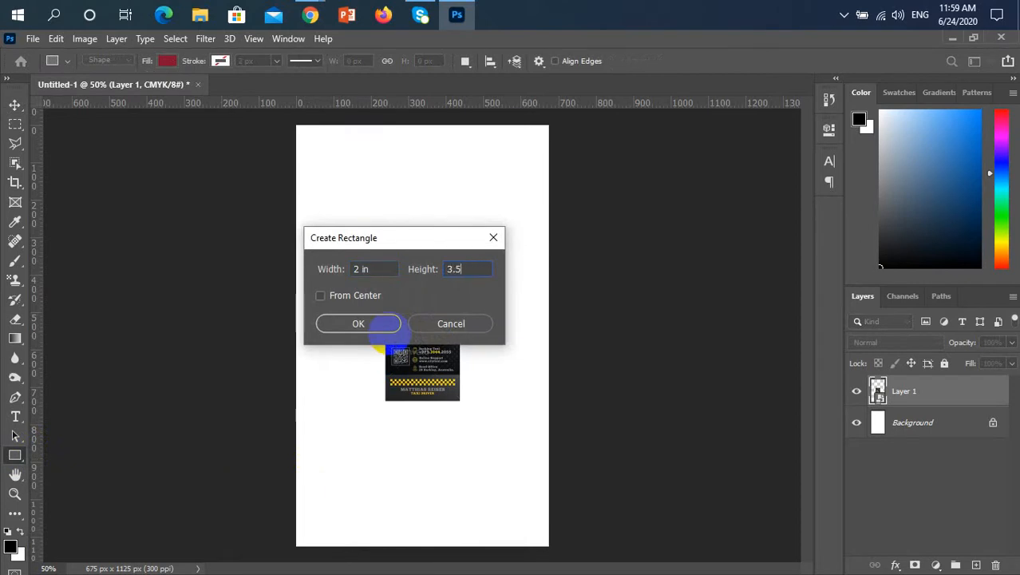
{"action": "left_click", "coordinate": [389, 332]}
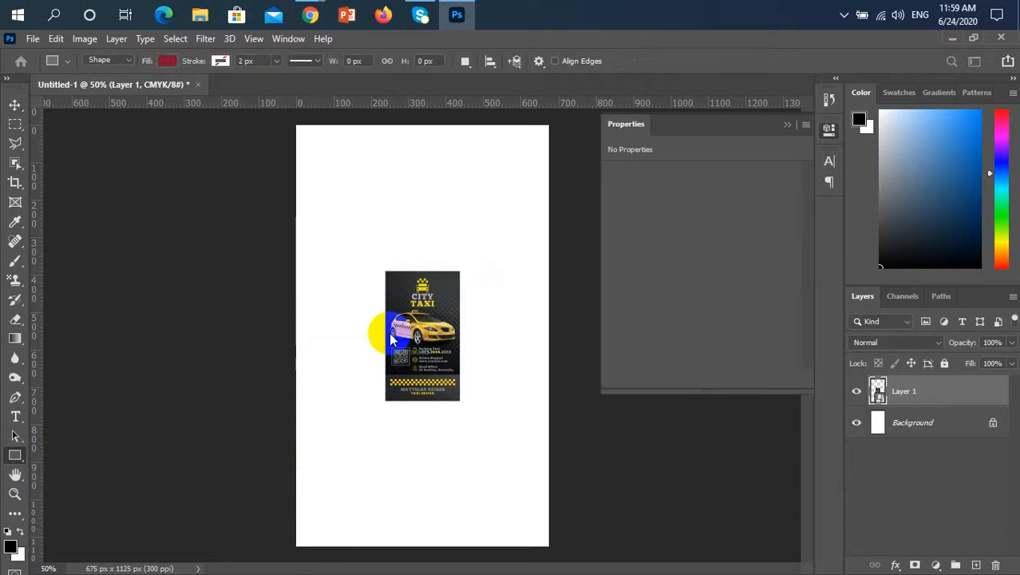
{"action": "left_click", "coordinate": [612, 297]}
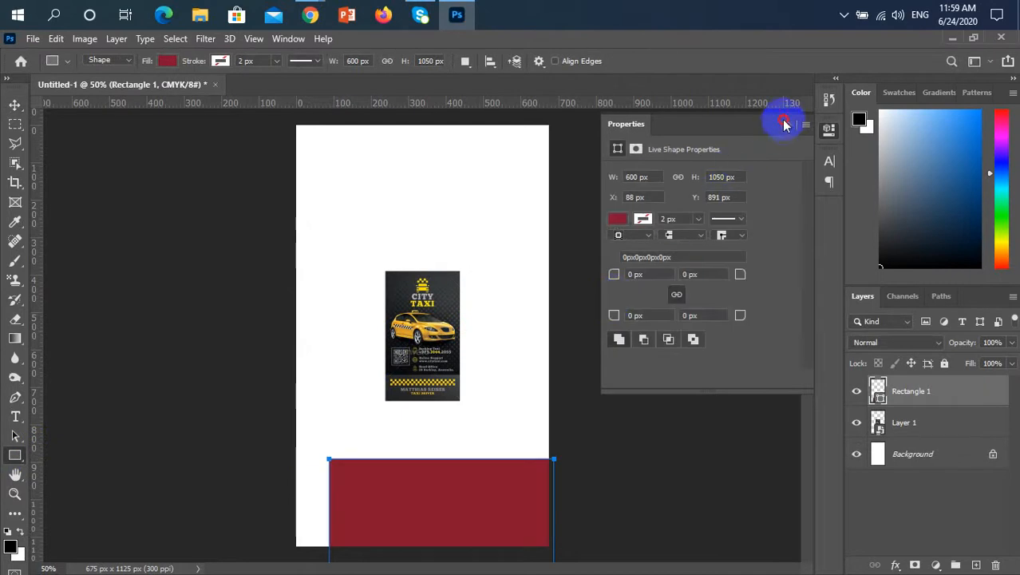
{"action": "left_click", "coordinate": [786, 124]}
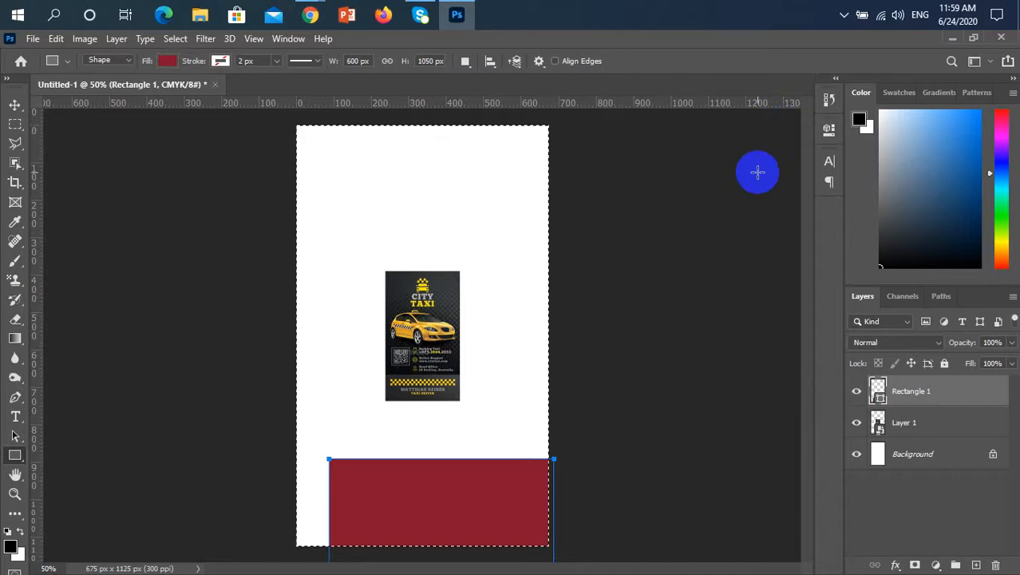
- Center the red rectangle horizontally and vertically on the whole canvas, leaving nothing selected
{"action": "key", "text": "v"}
{"action": "key", "text": "ctrl+a"}
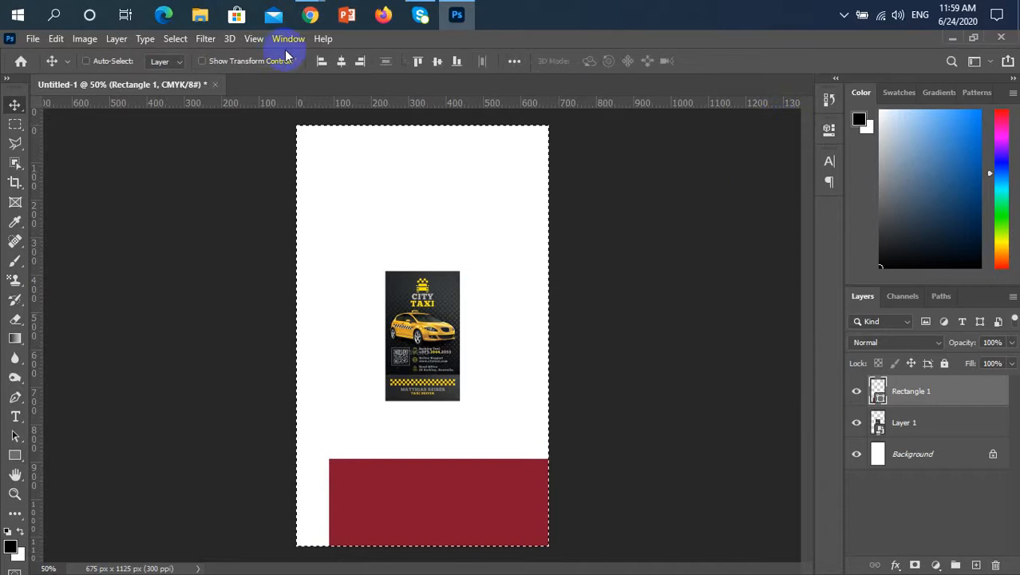
{"action": "left_click", "coordinate": [341, 62]}
{"action": "left_click", "coordinate": [435, 62]}
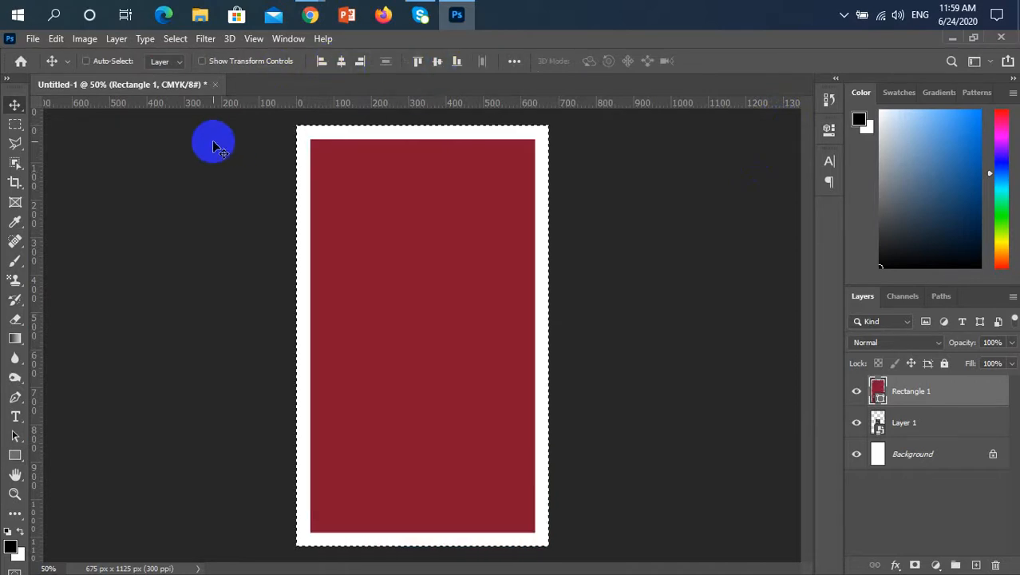
{"action": "key", "text": "ctrl+d"}
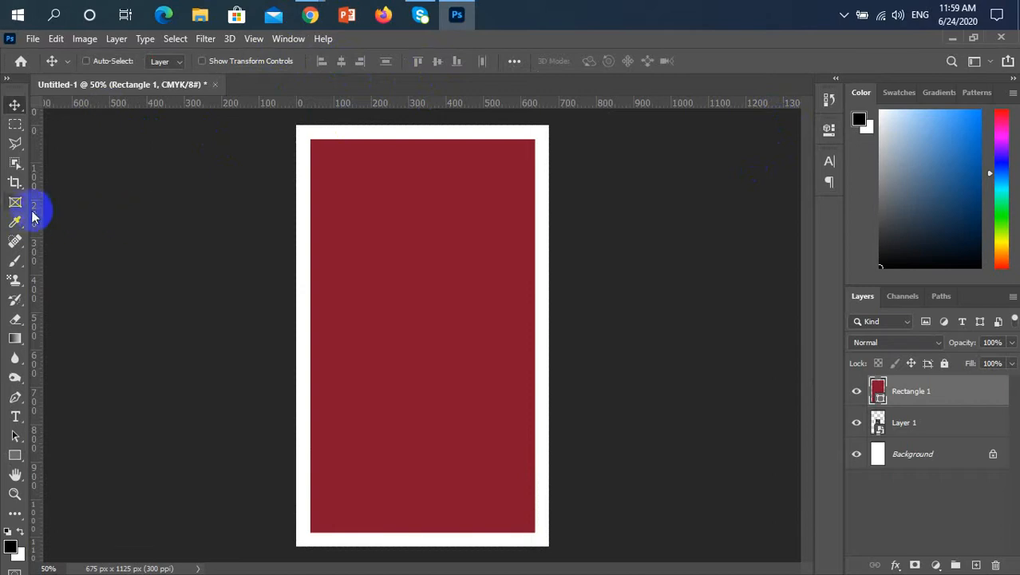
- Place guides along all four canvas edges and along the top and bottom edges of the red rectangle
{"action": "left_click_drag", "start_coordinate": [37, 211], "coordinate": [295, 252]}
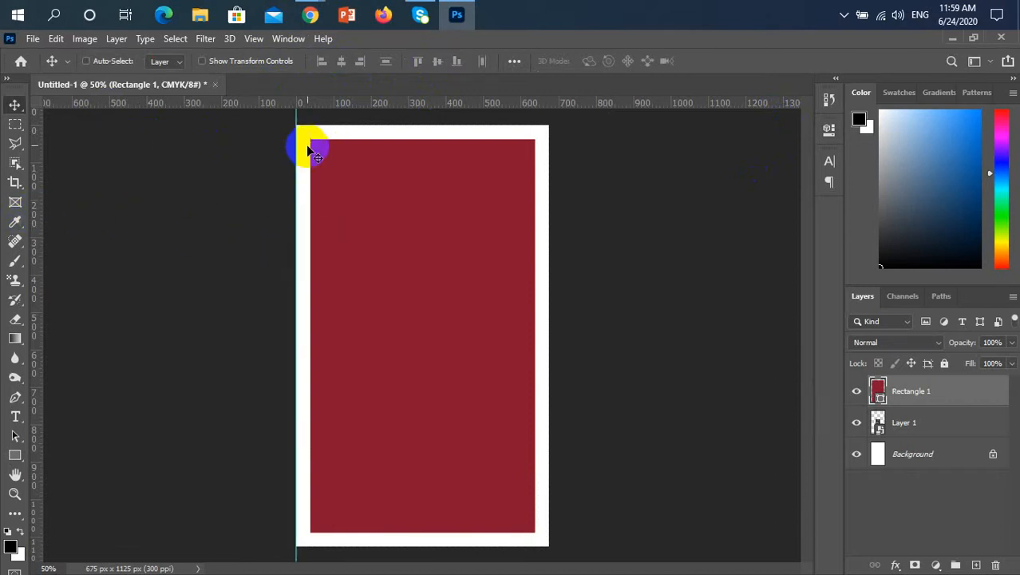
{"action": "left_click_drag", "start_coordinate": [326, 107], "coordinate": [330, 126]}
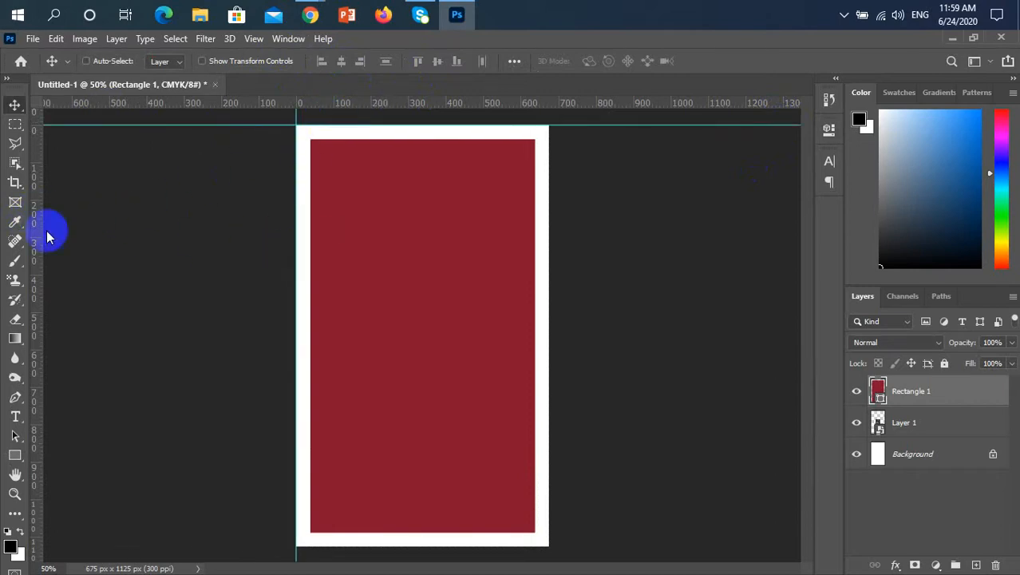
{"action": "left_click_drag", "start_coordinate": [41, 232], "coordinate": [547, 289]}
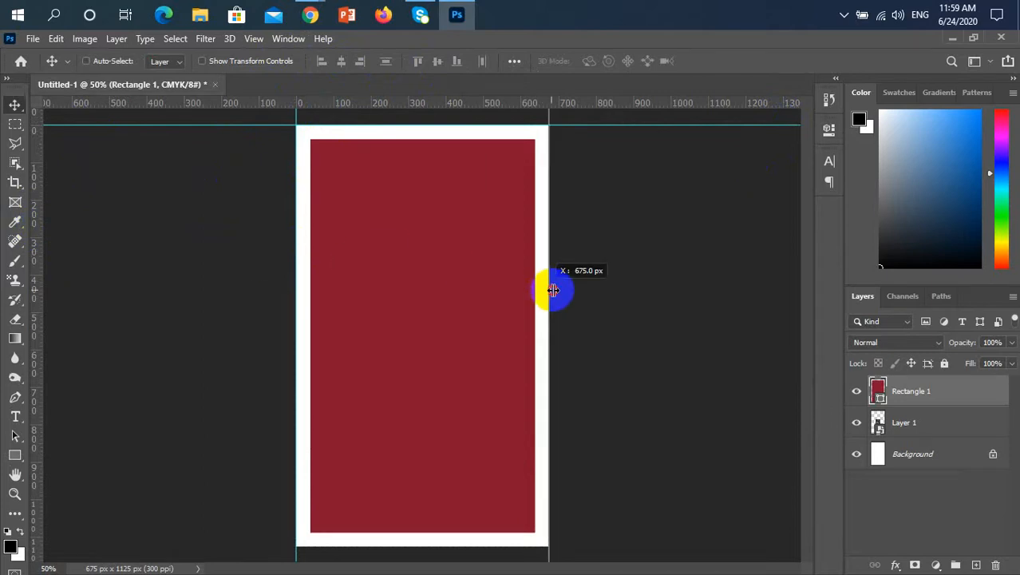
{"action": "left_click_drag", "start_coordinate": [457, 102], "coordinate": [469, 531]}
{"action": "left_click_drag", "start_coordinate": [424, 107], "coordinate": [436, 551]}
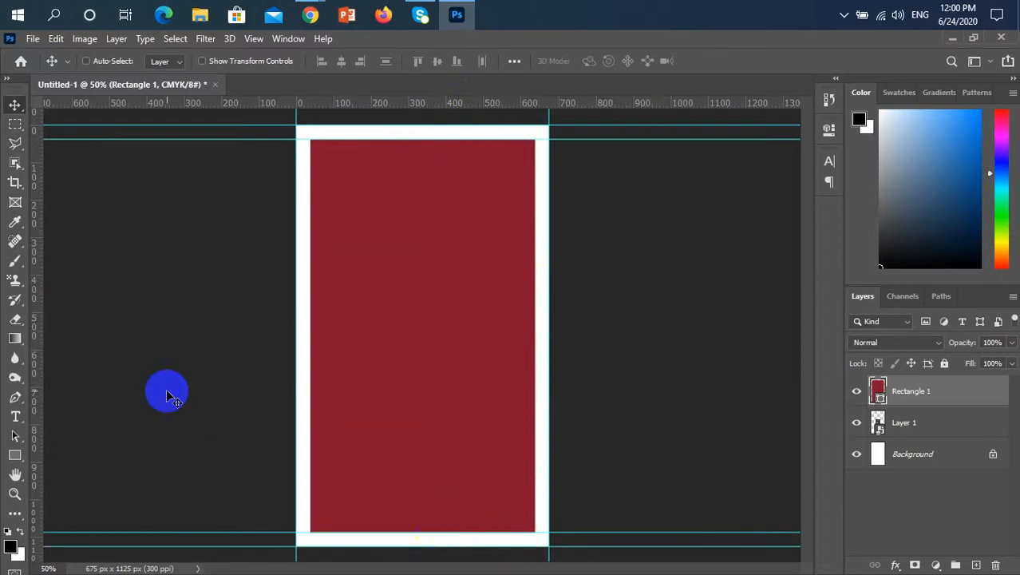
- Place vertical guides along the red rectangle's left and right edges and delete the rectangle
{"action": "left_click_drag", "start_coordinate": [36, 325], "coordinate": [308, 332]}
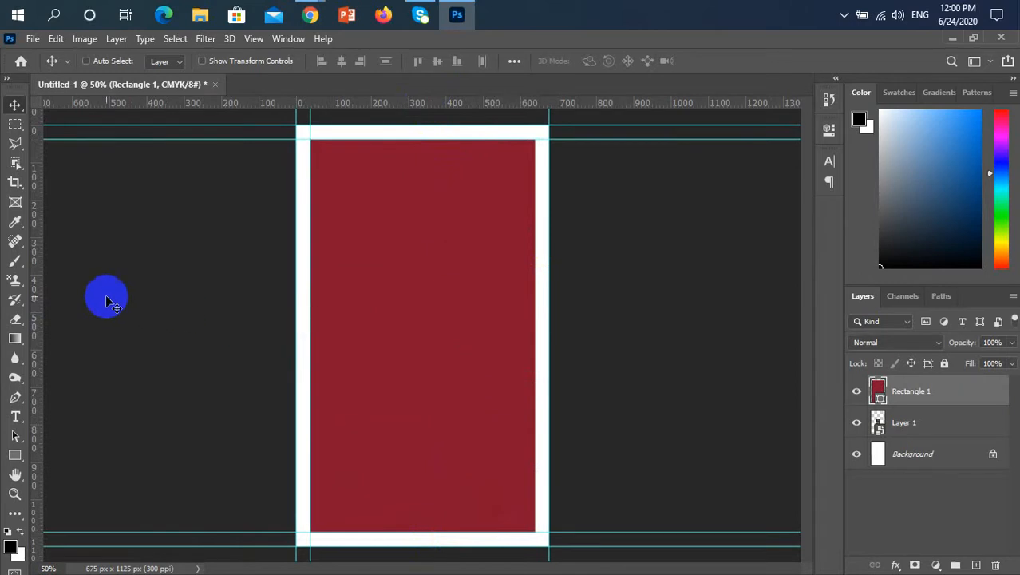
{"action": "left_click_drag", "start_coordinate": [36, 289], "coordinate": [535, 291]}
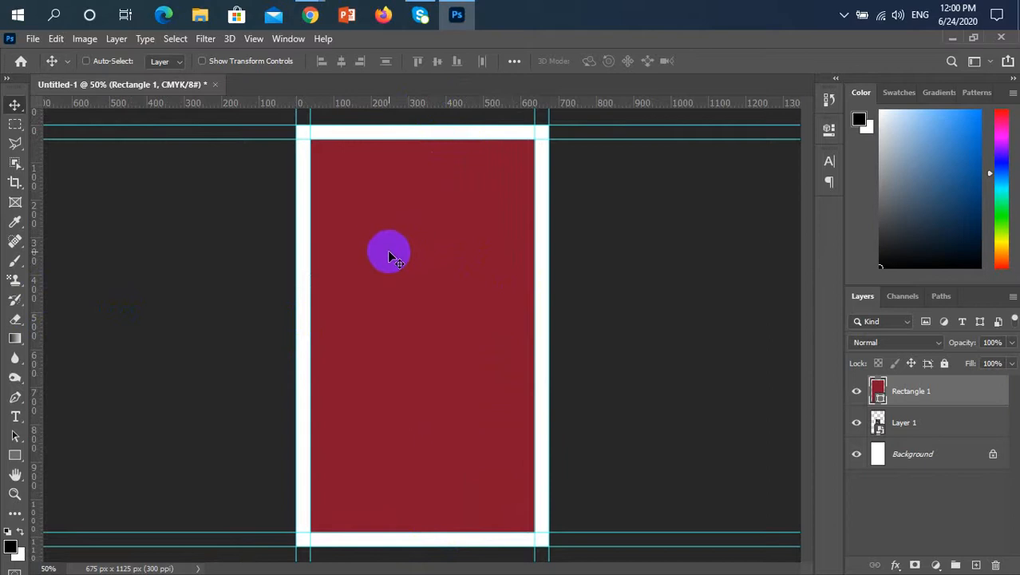
{"action": "key", "text": "Delete"}
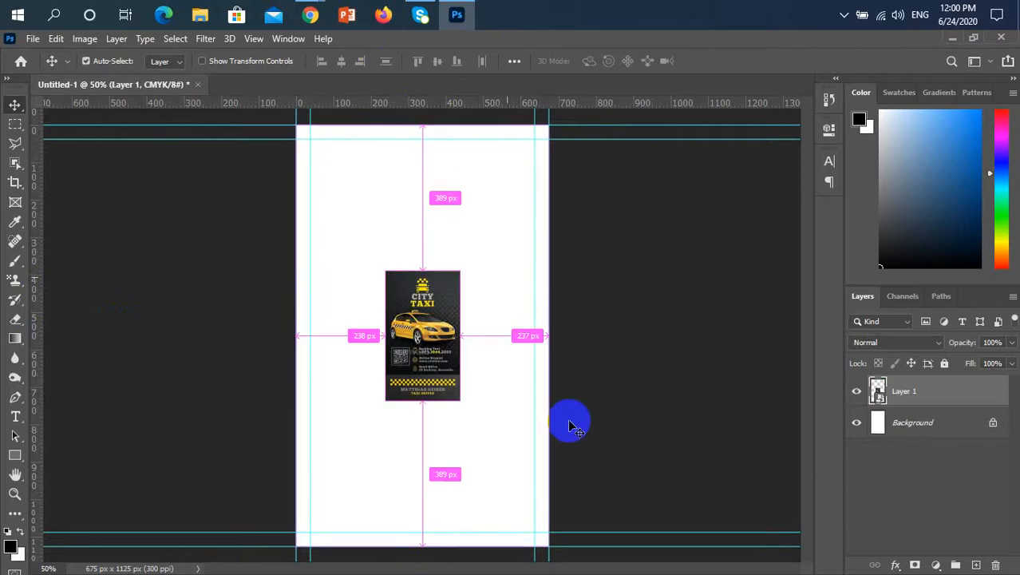
- Scale the small City Taxi card image to fill the area inside the inner trim guides
{"action": "key", "text": "ctrl+t"}
{"action": "left_click_drag", "start_coordinate": [460, 399], "coordinate": [542, 531]}
{"action": "left_click_drag", "start_coordinate": [389, 270], "coordinate": [336, 127]}
{"action": "left_click", "coordinate": [715, 61]}
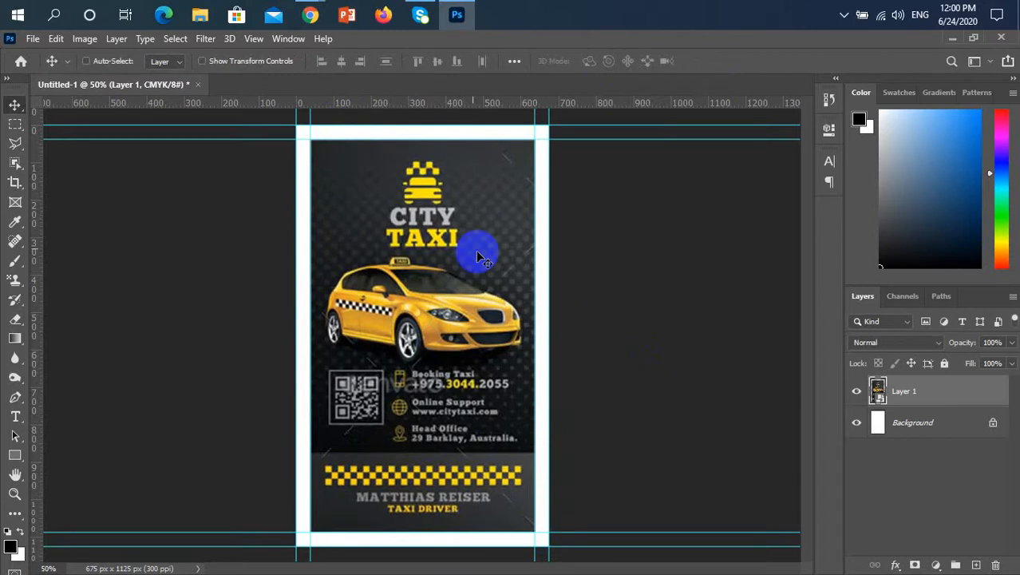
- Check the reference taxi card design on the GraphicRiver page in Chrome and return to Photoshop
{"action": "mouse_move", "coordinate": [313, 14]}
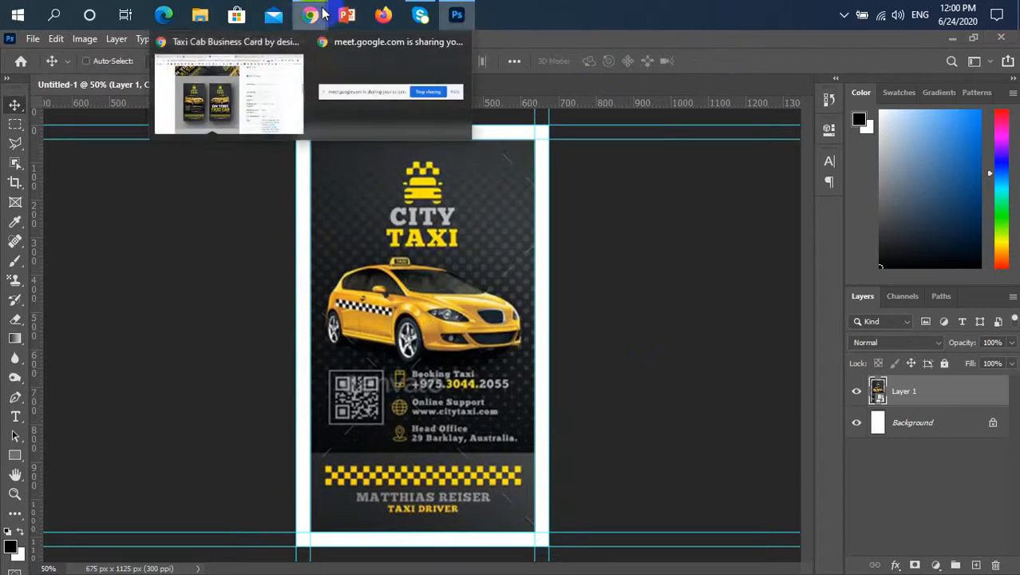
{"action": "left_click", "coordinate": [260, 109]}
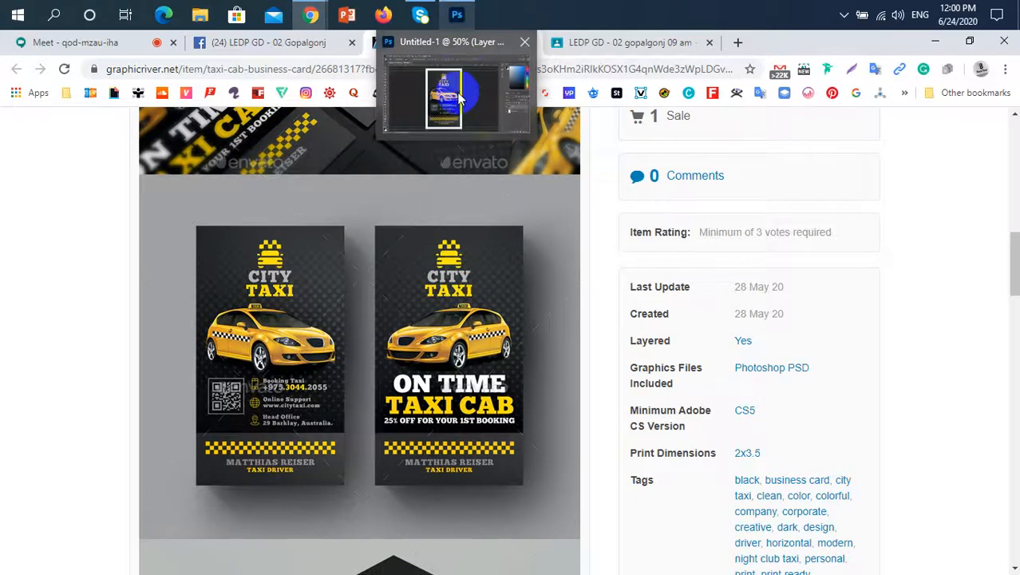
{"action": "left_click", "coordinate": [462, 105]}
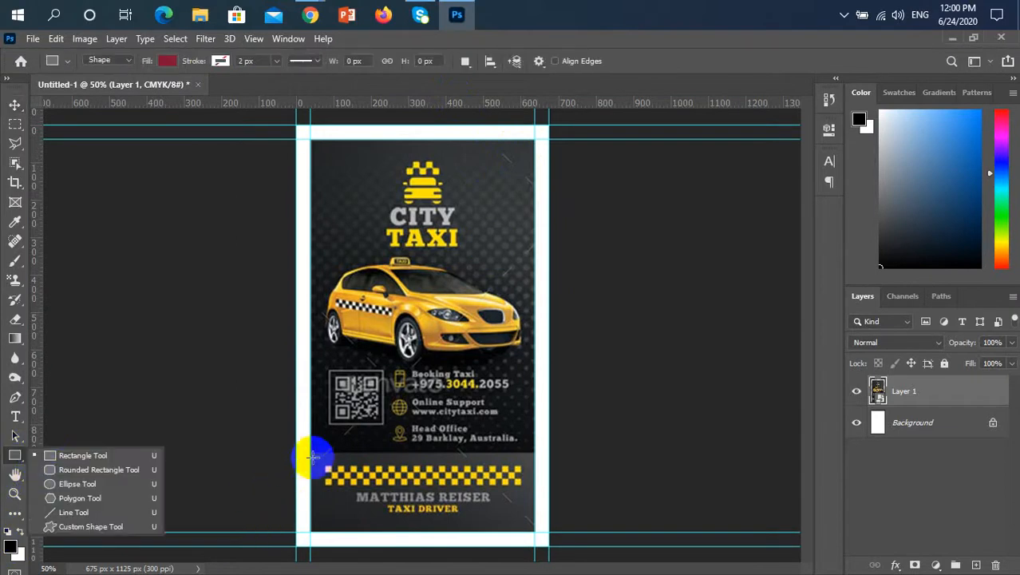
- Draw a 675 × 250 px rectangle across the bottom of the canvas and fill it with dark grey sampled from the reference card's footer
{"action": "mouse_move", "coordinate": [296, 451]}
{"action": "left_mouse_down"}
{"action": "mouse_move", "coordinate": [473, 528]}
{"action": "mouse_move", "coordinate": [550, 546]}
{"action": "left_mouse_up"}
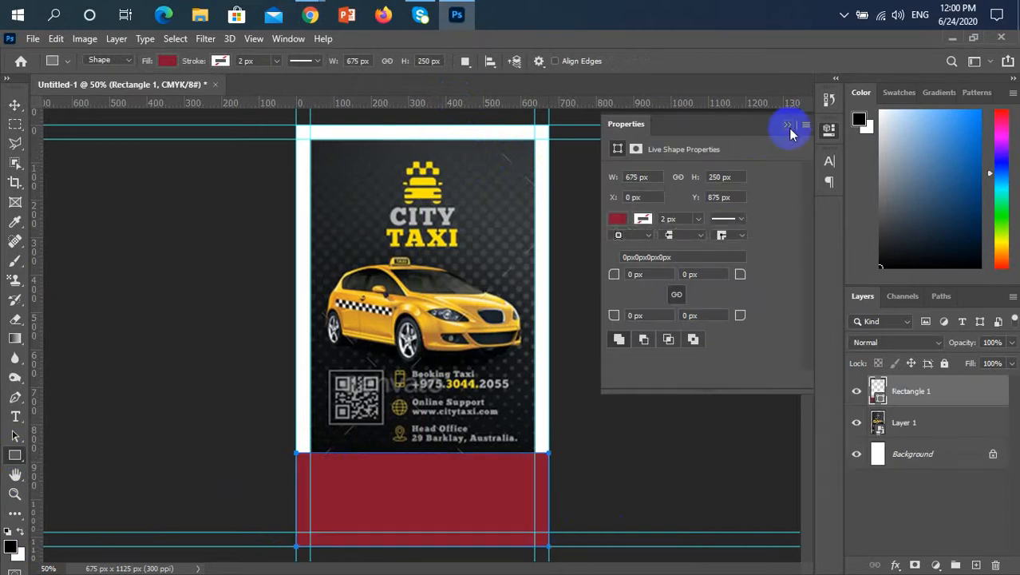
{"action": "left_click", "coordinate": [788, 130]}
{"action": "left_click", "coordinate": [856, 391]}
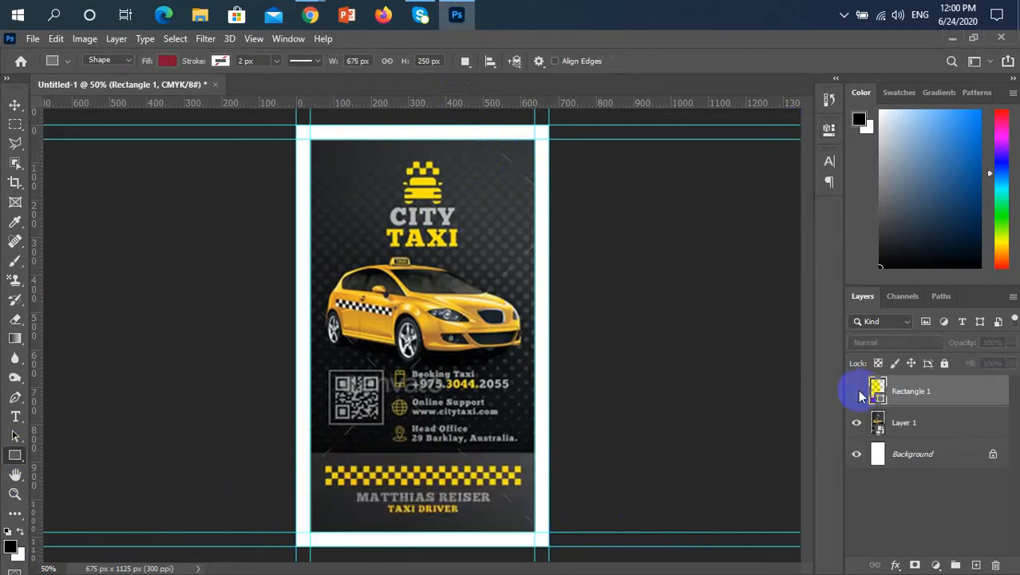
{"action": "key", "text": "i"}
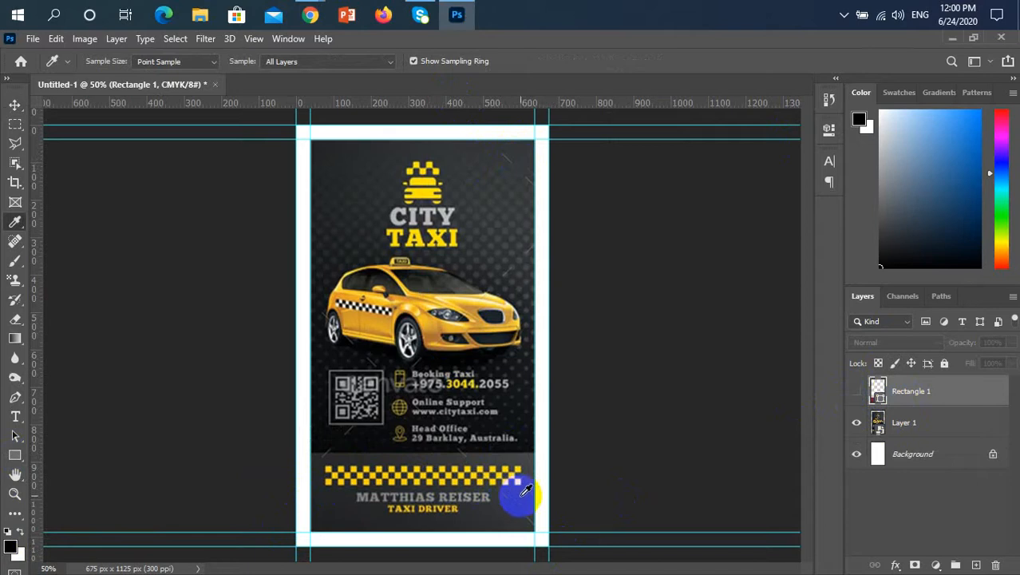
{"action": "left_click", "coordinate": [520, 490]}
{"action": "left_click", "coordinate": [854, 391]}
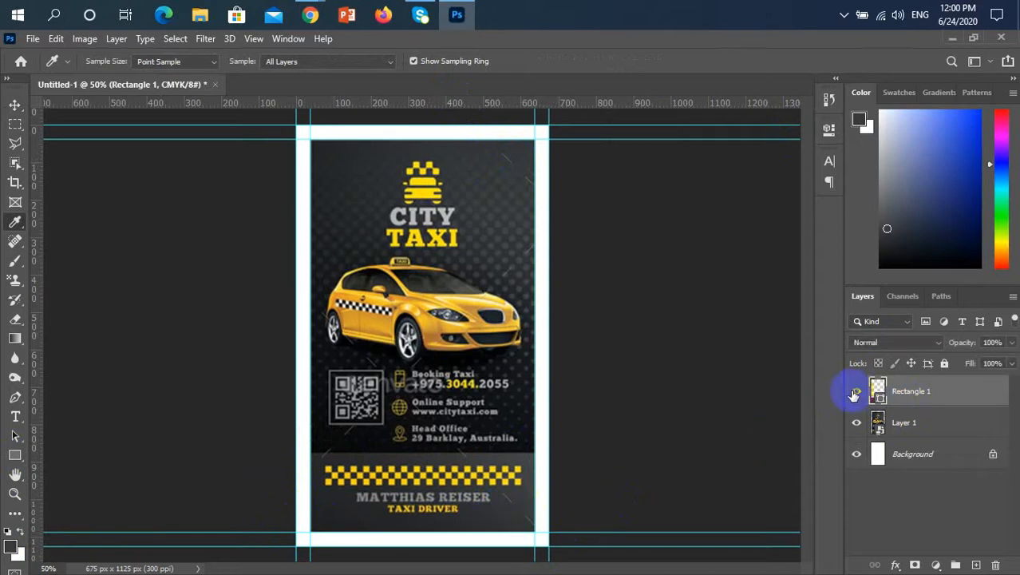
- Duplicate the dark grey rectangle and align the copy to the top edge of the canvas
{"action": "key", "text": "v"}
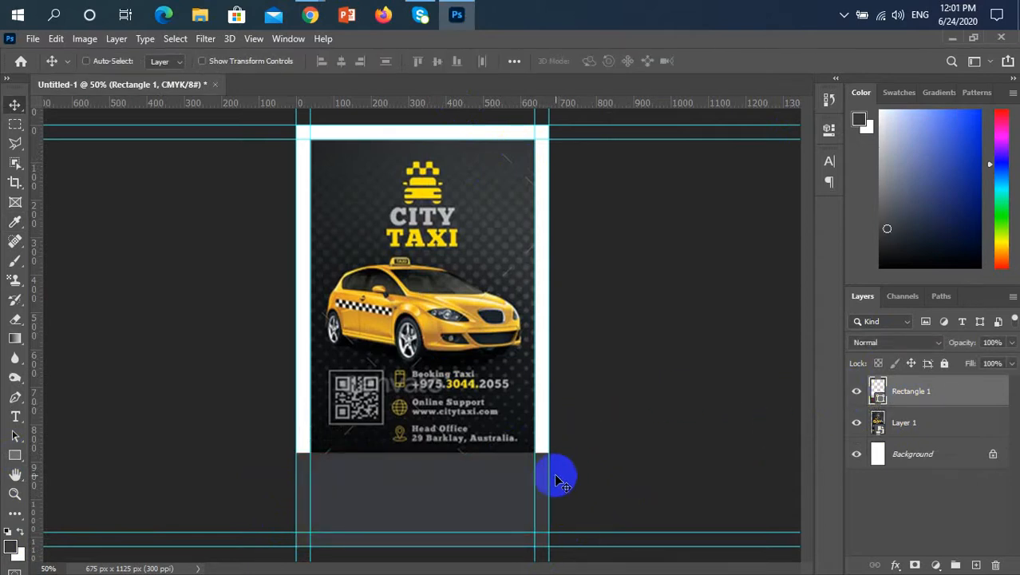
{"action": "left_click_drag", "start_coordinate": [565, 474], "coordinate": [461, 321]}
{"action": "key", "text": "ctrl+a"}
{"action": "left_click", "coordinate": [416, 61]}
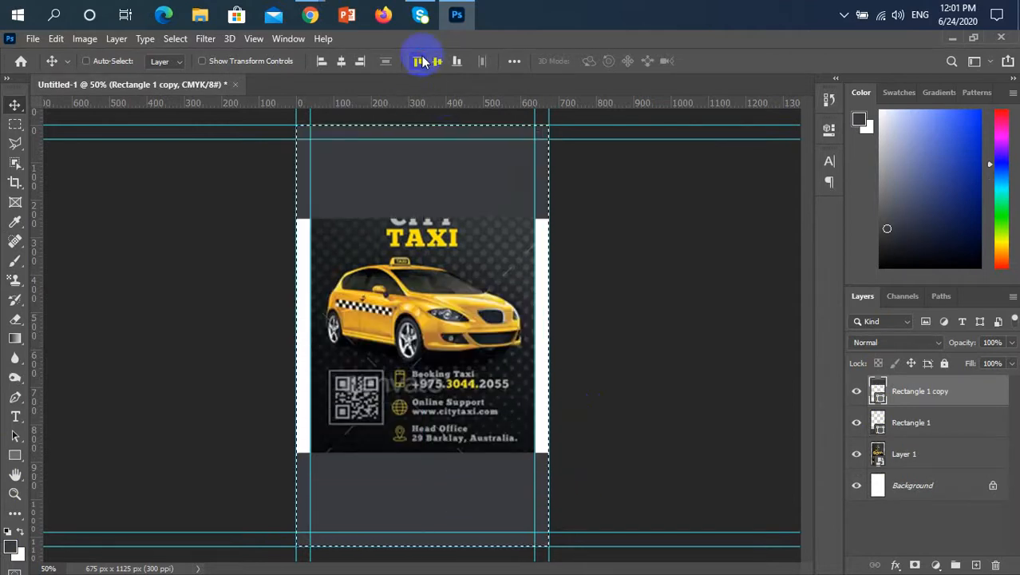
- Stretch the rectangle copy downward to 350% height so it meets the top edge of the footer rectangle
{"action": "key", "text": "ctrl+d"}
{"action": "key", "text": "ctrl+t"}
{"action": "left_click_drag", "start_coordinate": [422, 218], "coordinate": [424, 450]}
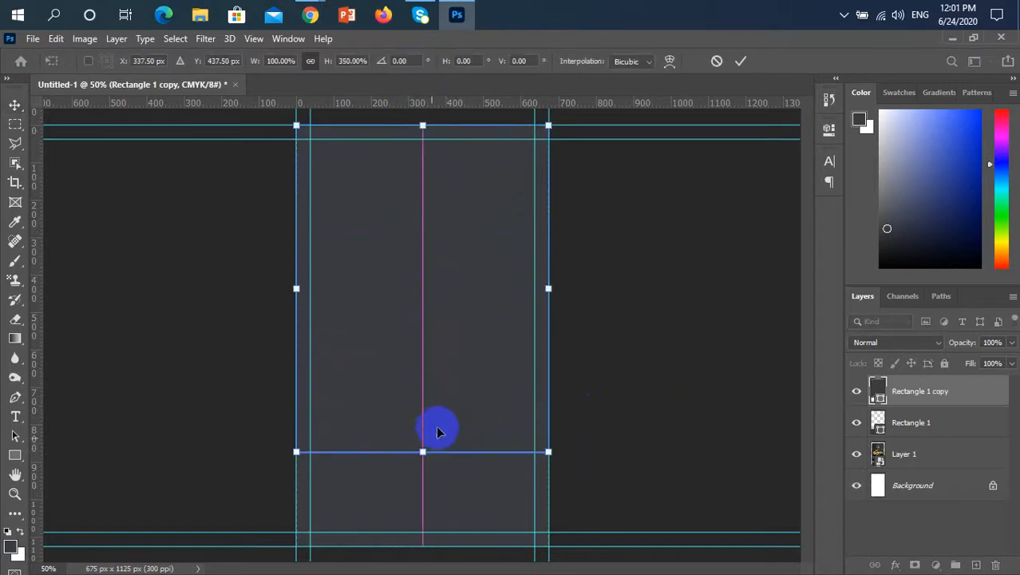
{"action": "left_click", "coordinate": [739, 62]}
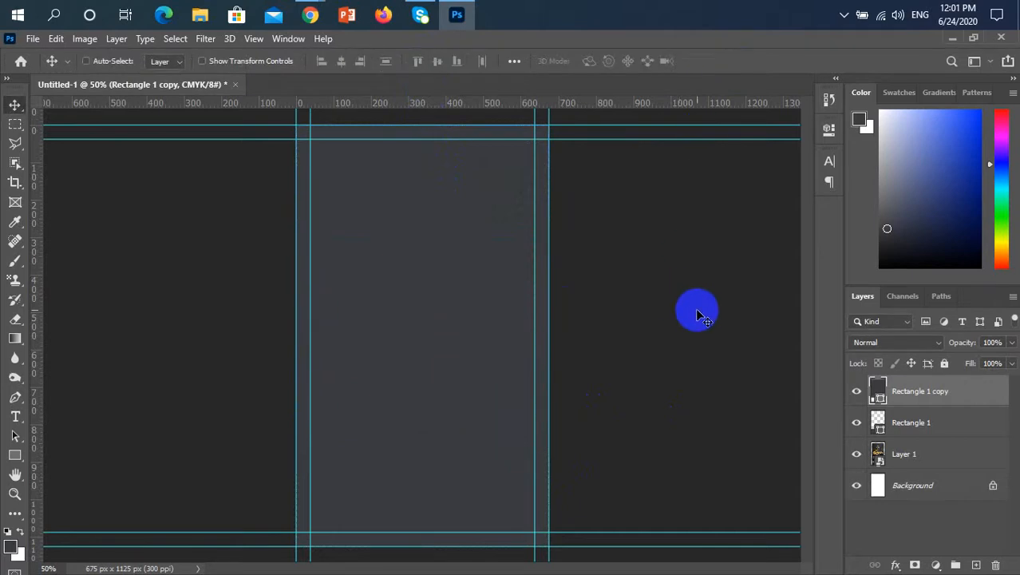
- Change the upper rectangle's fill to the linear black-to-white gradient from the Basics presets
{"action": "scroll", "coordinate": [534, 466], "scroll_direction": "up", "scroll_amount": 5}
{"action": "scroll", "coordinate": [533, 466], "scroll_direction": "down", "scroll_amount": 3}
{"action": "left_click", "coordinate": [989, 389]}
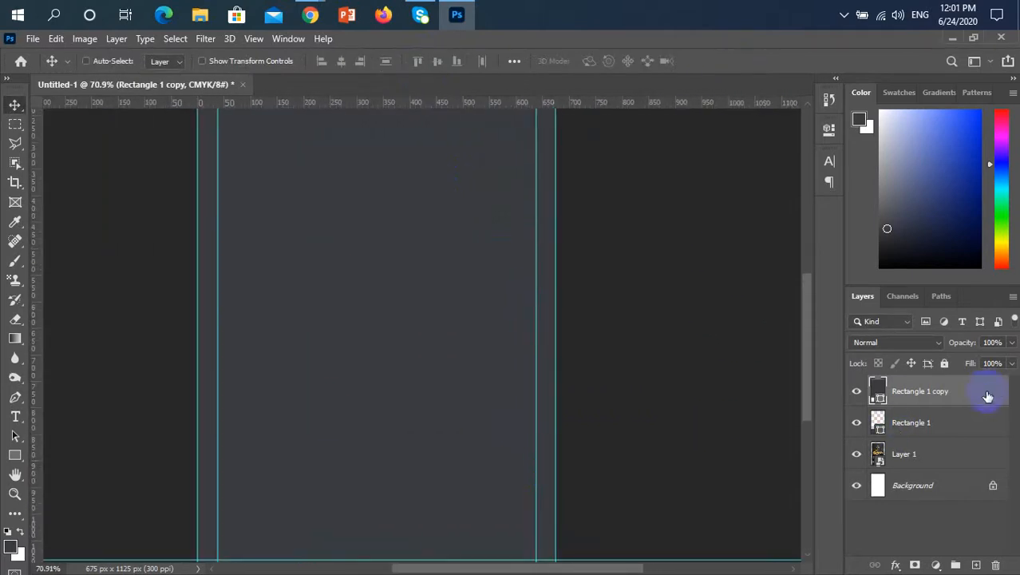
{"action": "left_click", "coordinate": [16, 340]}
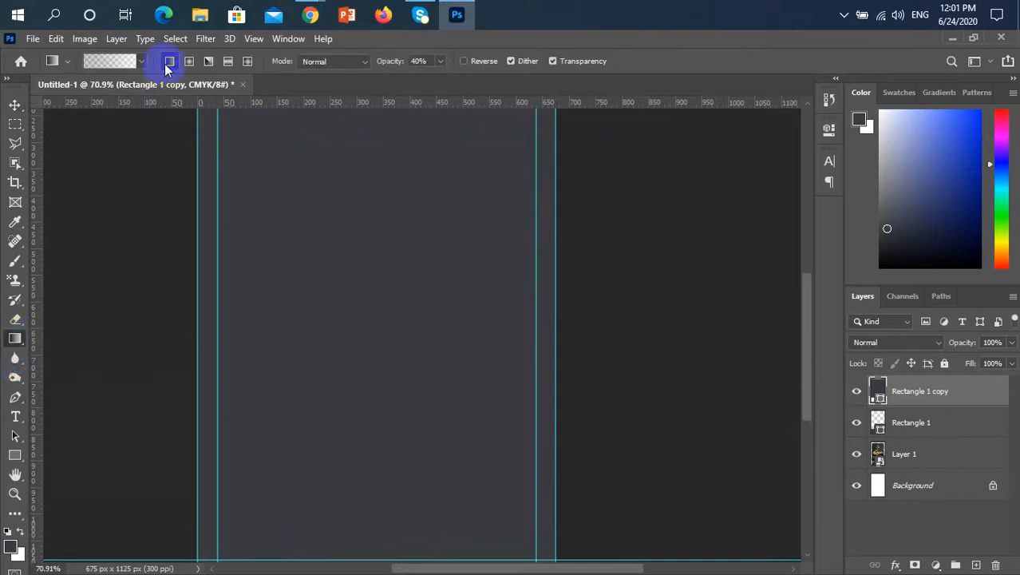
{"action": "left_click", "coordinate": [829, 131]}
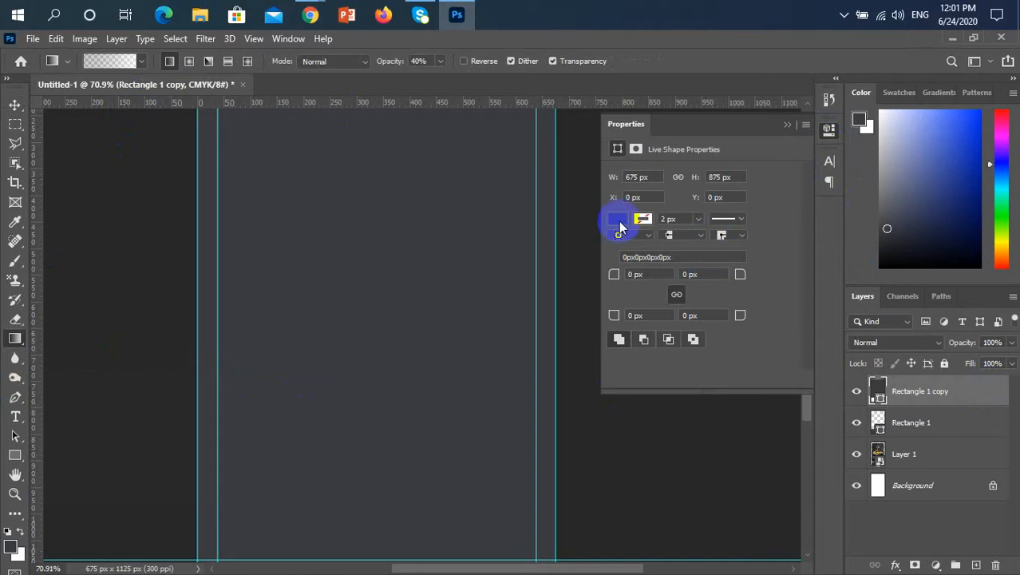
{"action": "left_click", "coordinate": [617, 219]}
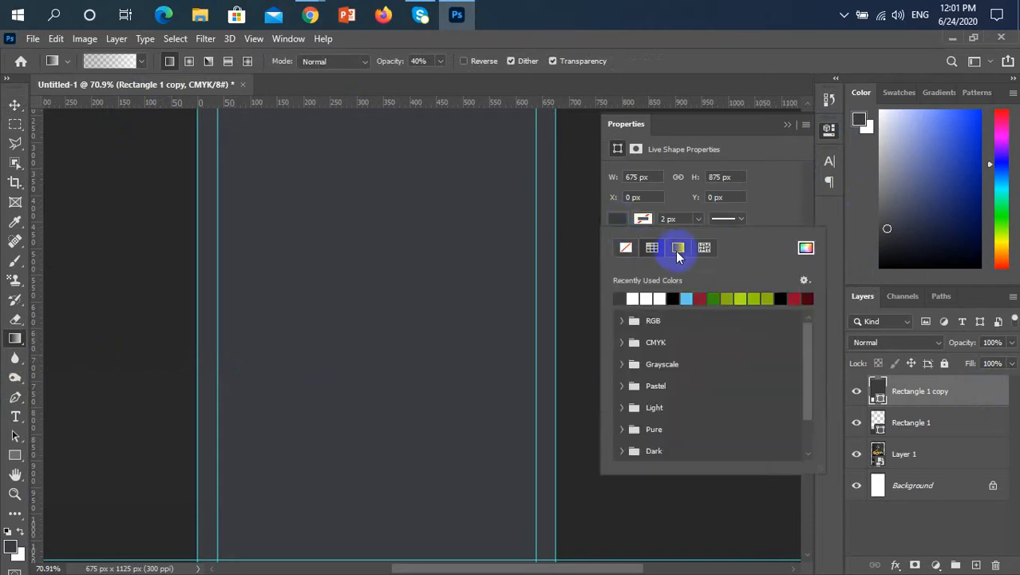
{"action": "left_click", "coordinate": [677, 247]}
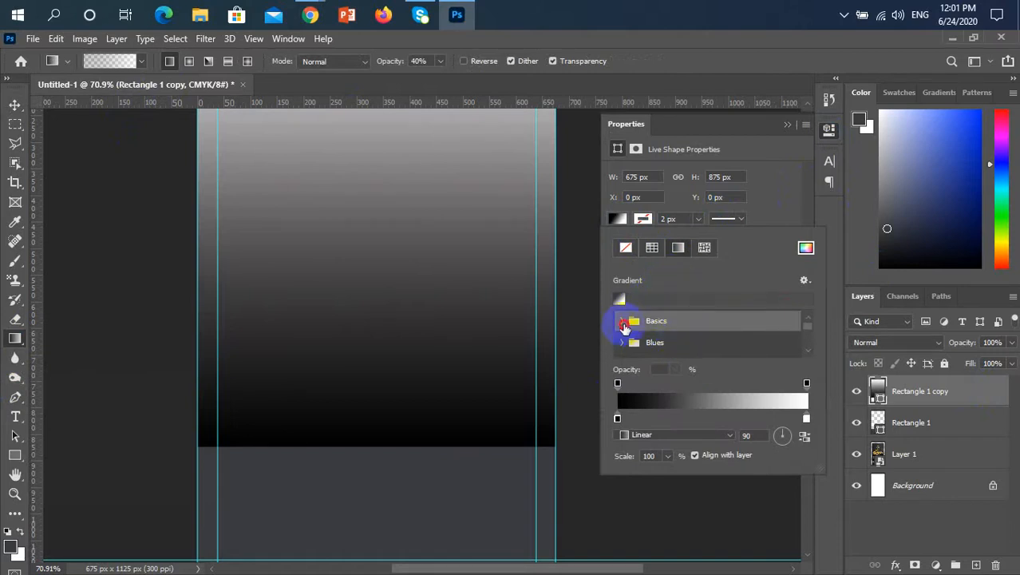
{"action": "left_click", "coordinate": [623, 324]}
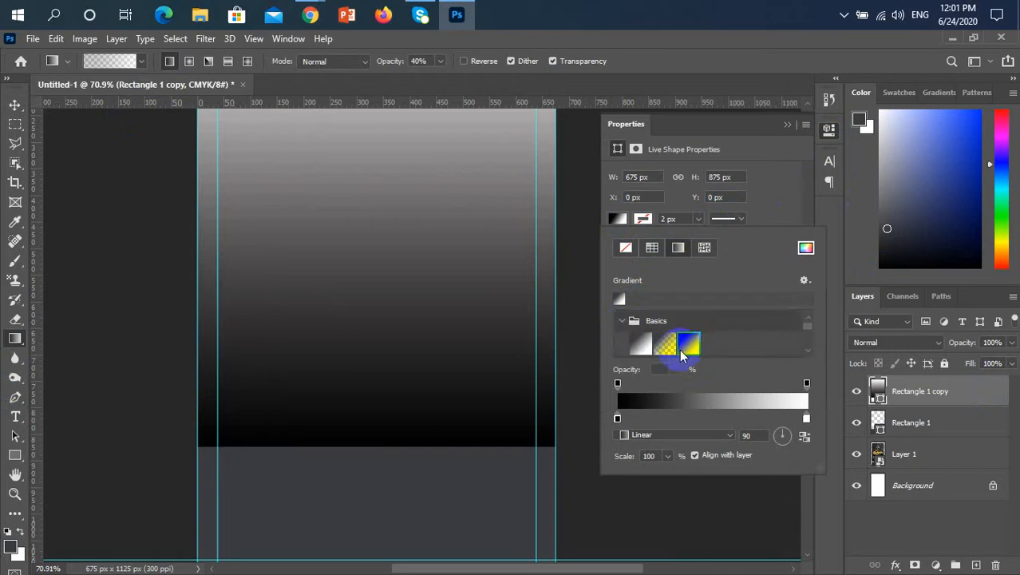
{"action": "left_click", "coordinate": [684, 350]}
- Set the upper rectangle's gradient angle to 0 degrees
{"action": "scroll", "coordinate": [402, 291], "scroll_direction": "up", "scroll_amount": 5}
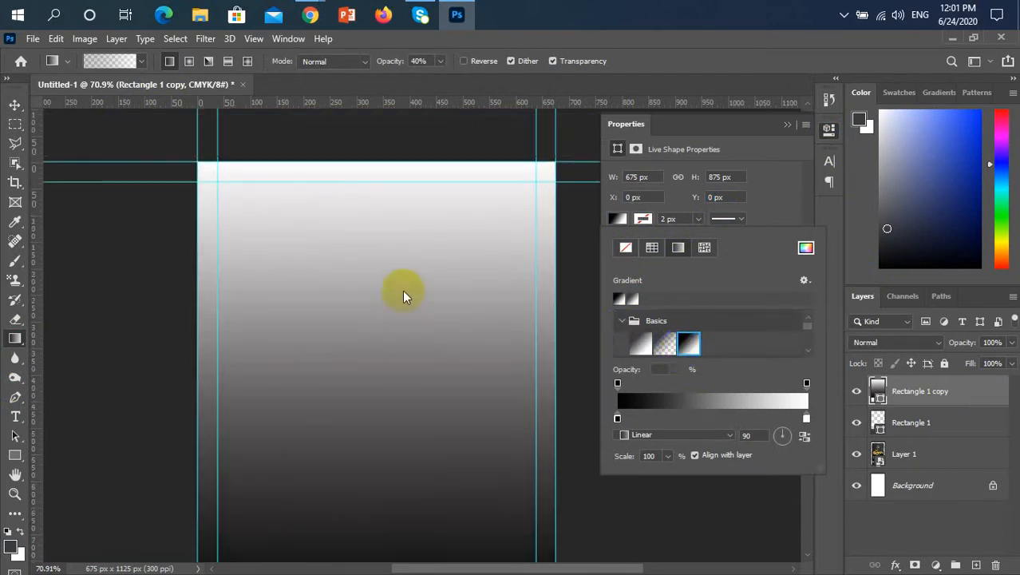
{"action": "scroll", "coordinate": [404, 291], "scroll_direction": "down", "scroll_amount": 3}
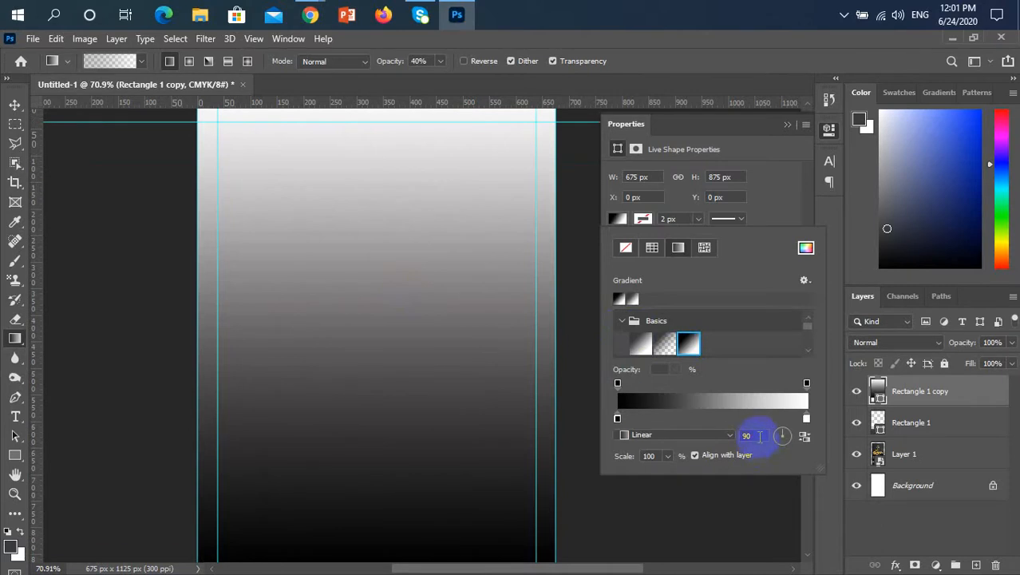
{"action": "left_click_drag", "start_coordinate": [758, 435], "coordinate": [744, 435]}
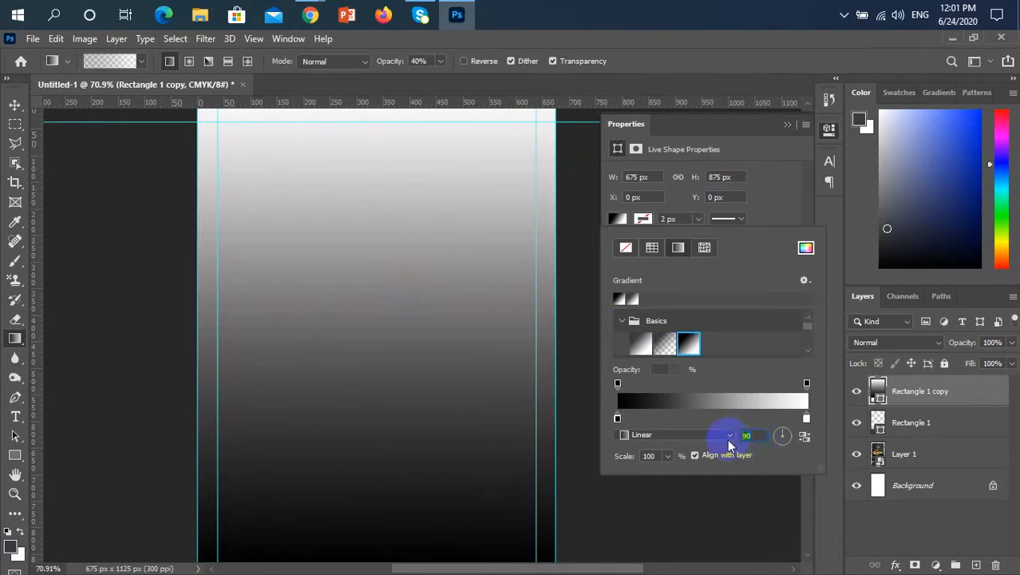
{"action": "type", "text": "0"}
{"action": "key", "text": "Return"}
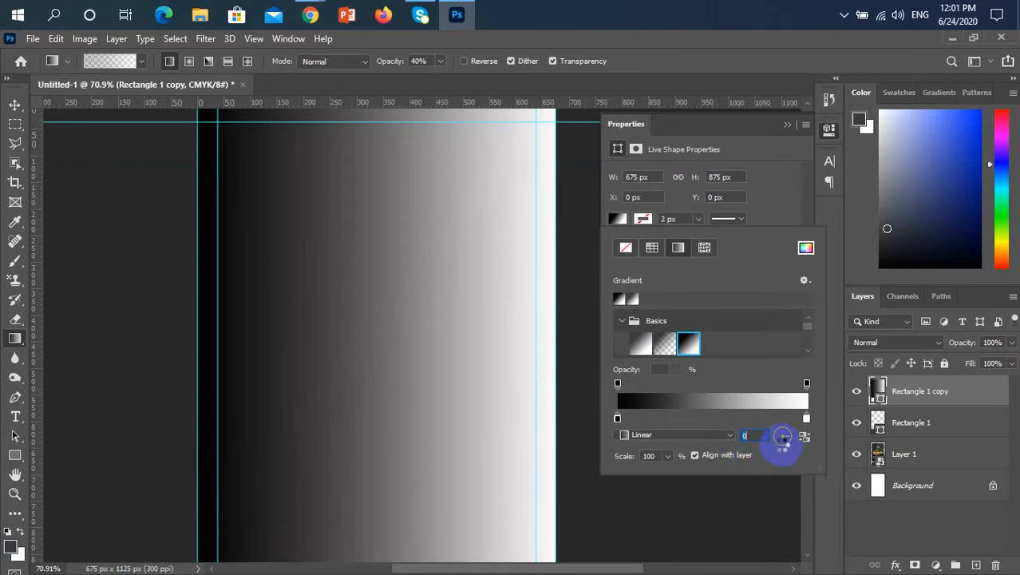
- Set the upper rectangle's gradient angle to -90 degrees so black is at the top and white at the bottom
{"action": "left_click_drag", "start_coordinate": [754, 435], "coordinate": [737, 436]}
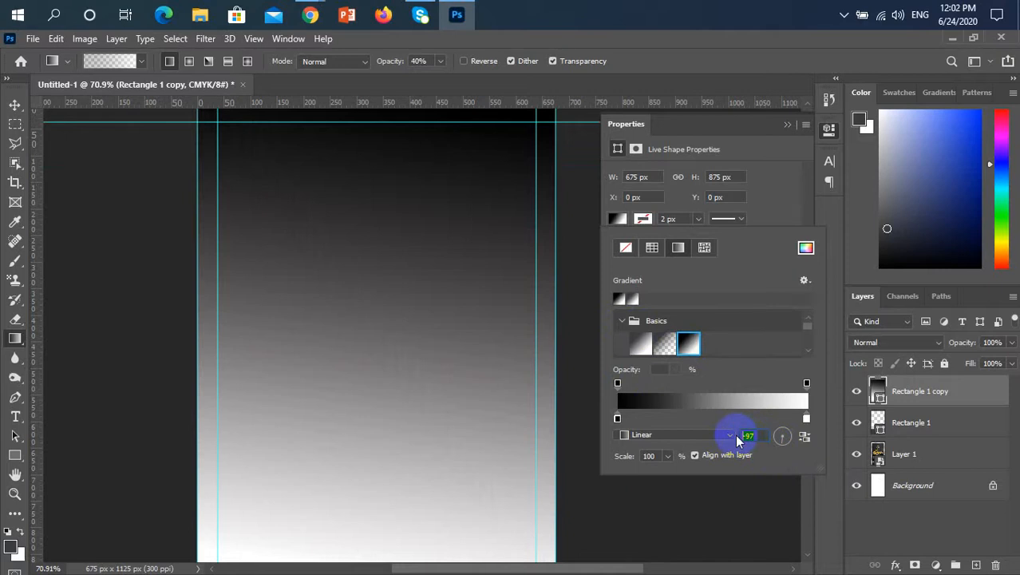
{"action": "key", "text": "BackSpace"}
{"action": "type", "text": "-90"}
{"action": "key", "text": "Return"}
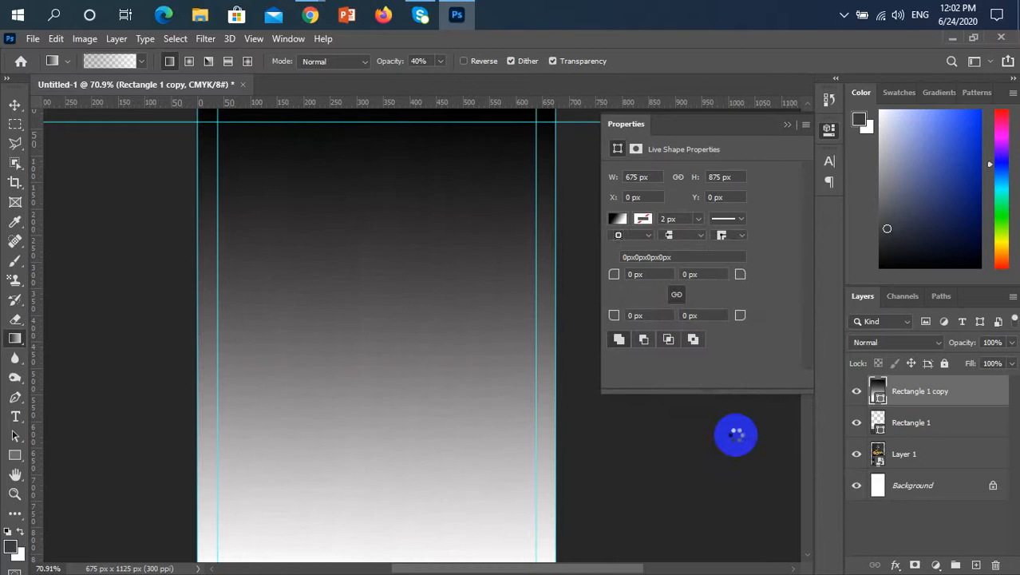
{"action": "key", "text": "v"}
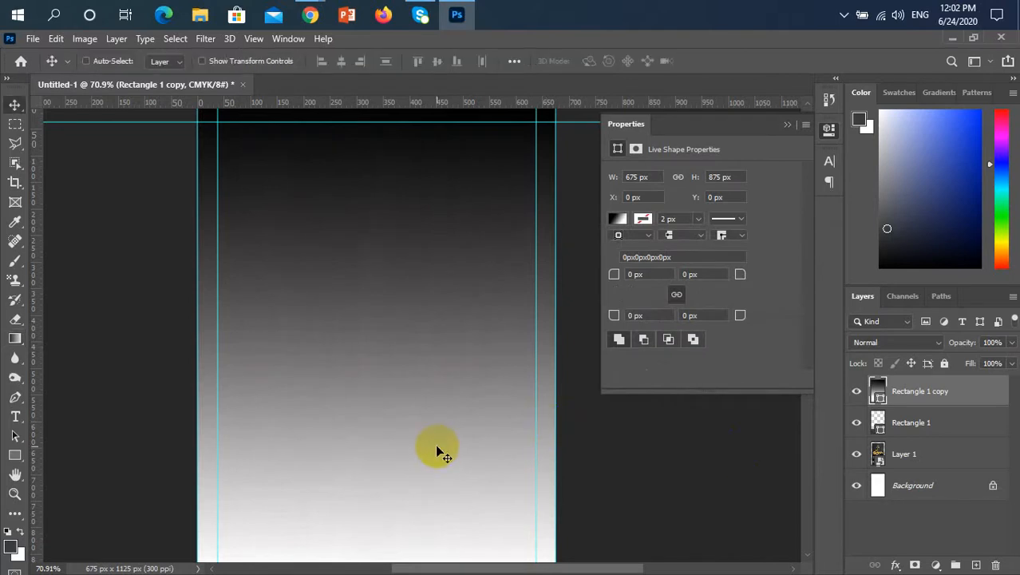
- Start the Color Halftone filter on the gradient rectangle, converting its shape layer to a smart object
{"action": "key", "text": "ctrl+0"}
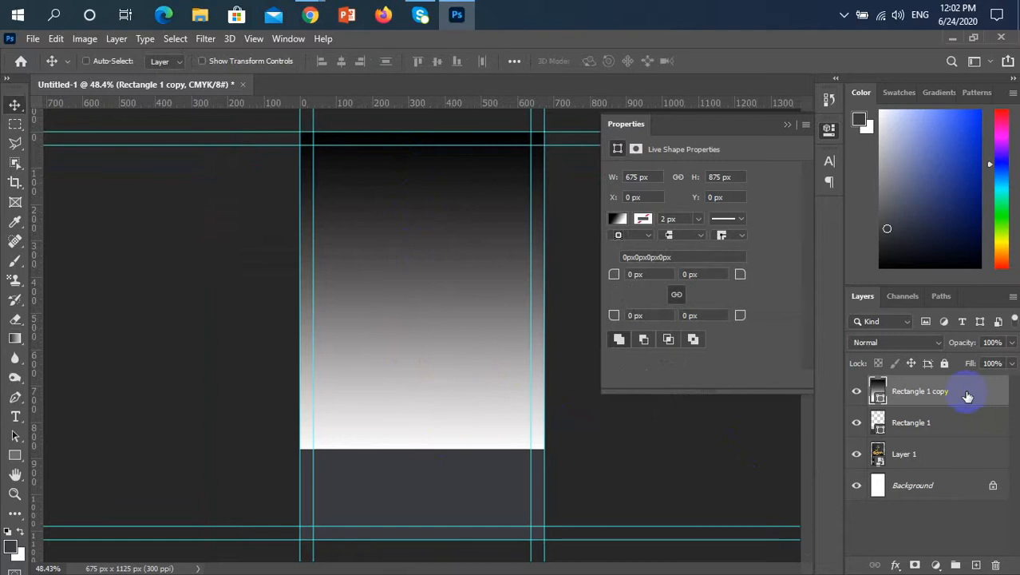
{"action": "left_click", "coordinate": [205, 38]}
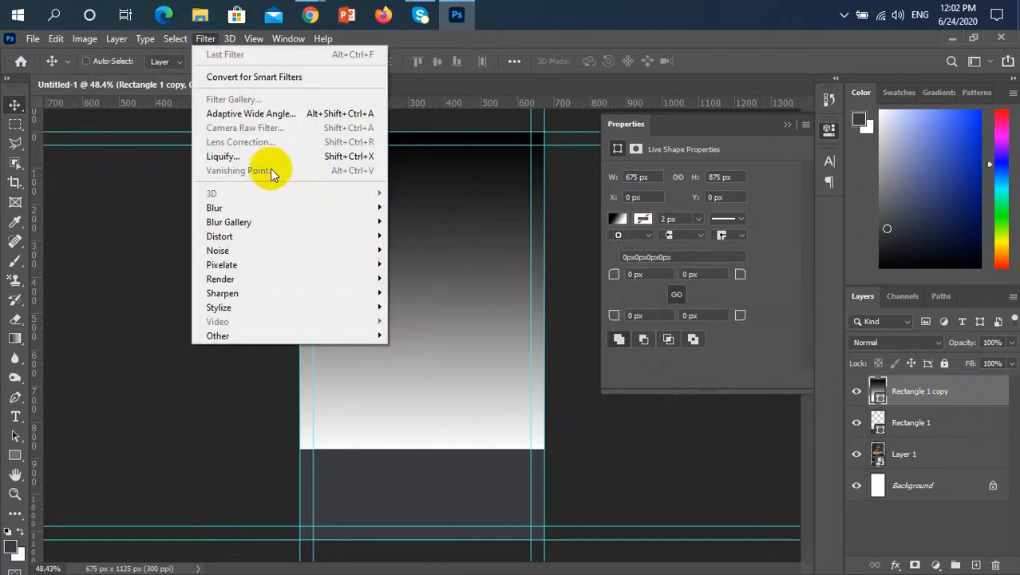
{"action": "mouse_move", "coordinate": [269, 267]}
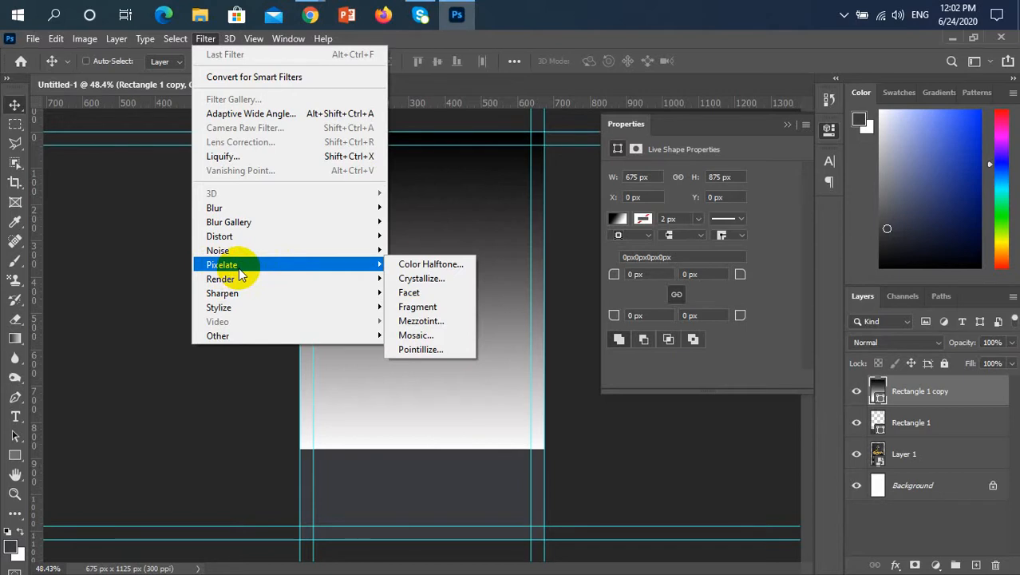
{"action": "left_click", "coordinate": [412, 267]}
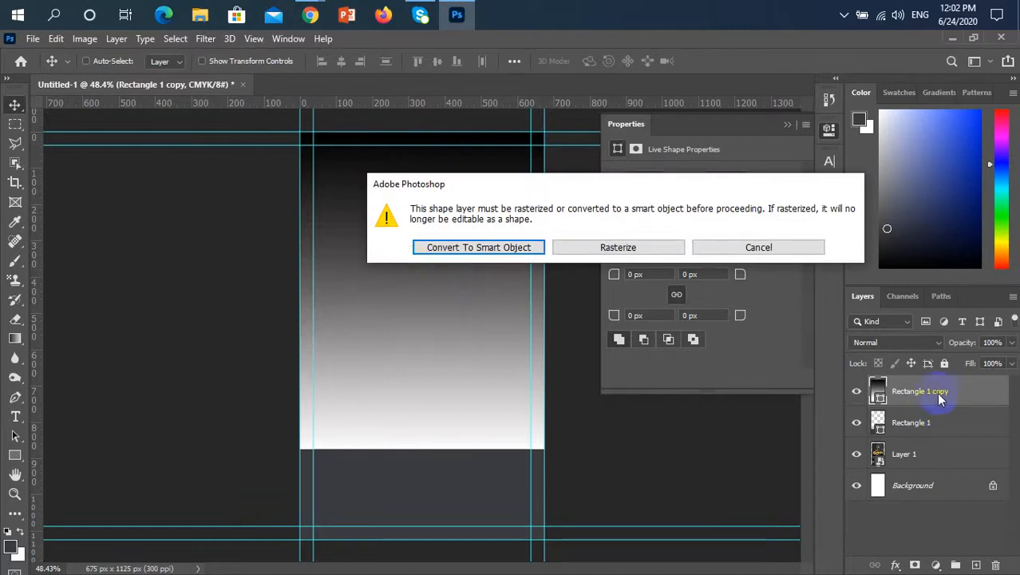
{"action": "left_click", "coordinate": [494, 249]}
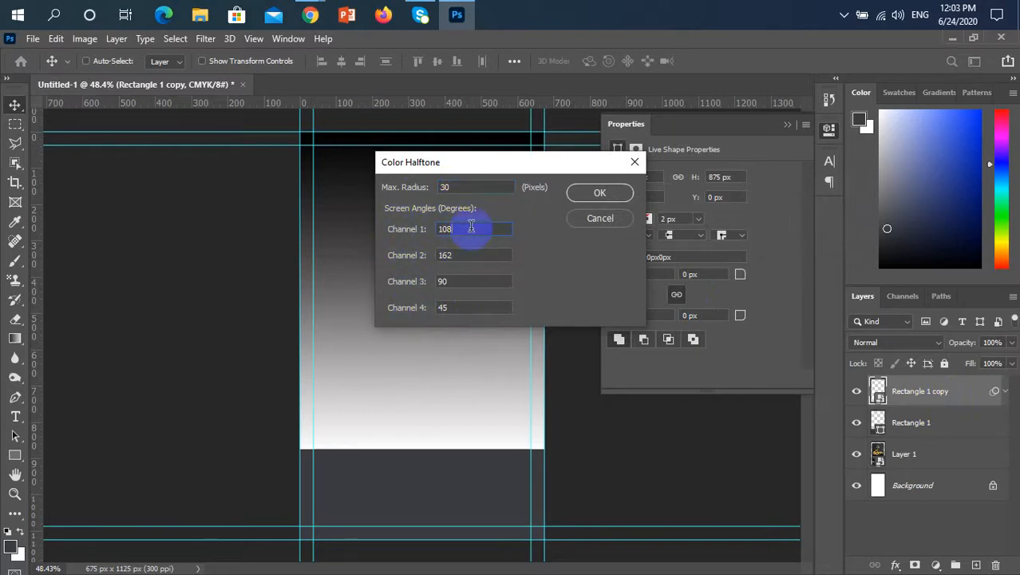
- Apply Color Halftone with a maximum radius of 30 pixels and the screen angles of all four channels set to 0
{"action": "left_click", "coordinate": [417, 229]}
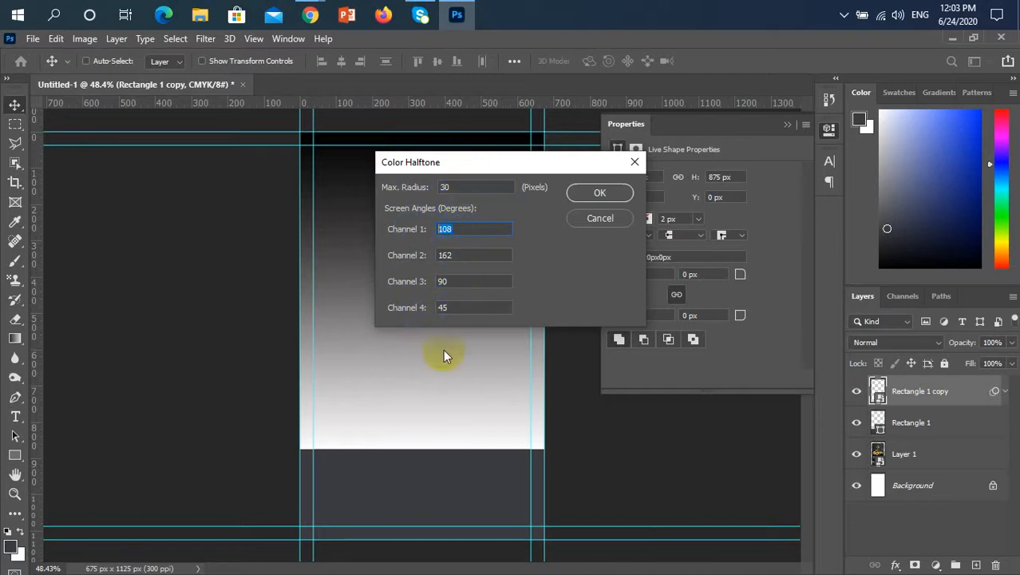
{"action": "type", "text": "0"}
{"action": "left_click", "coordinate": [461, 256]}
{"action": "left_click", "coordinate": [403, 255]}
{"action": "type", "text": "0"}
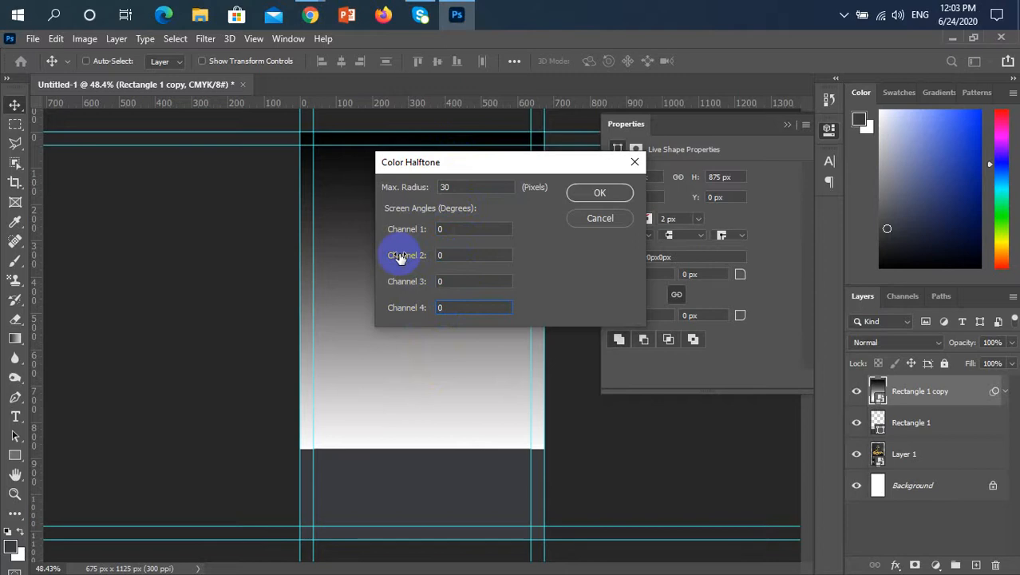
{"action": "left_click", "coordinate": [595, 193]}
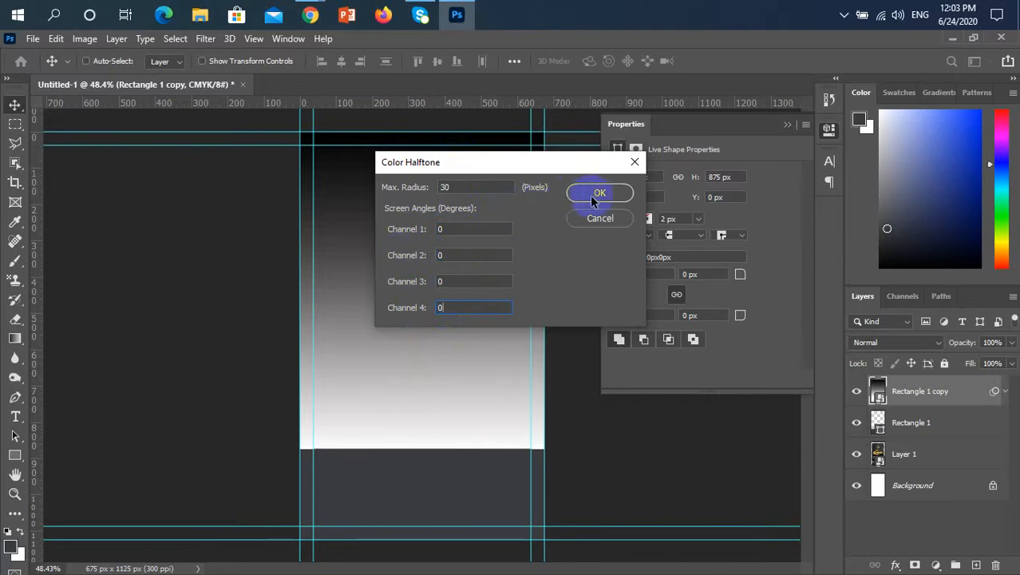
{"action": "left_click", "coordinate": [592, 195]}
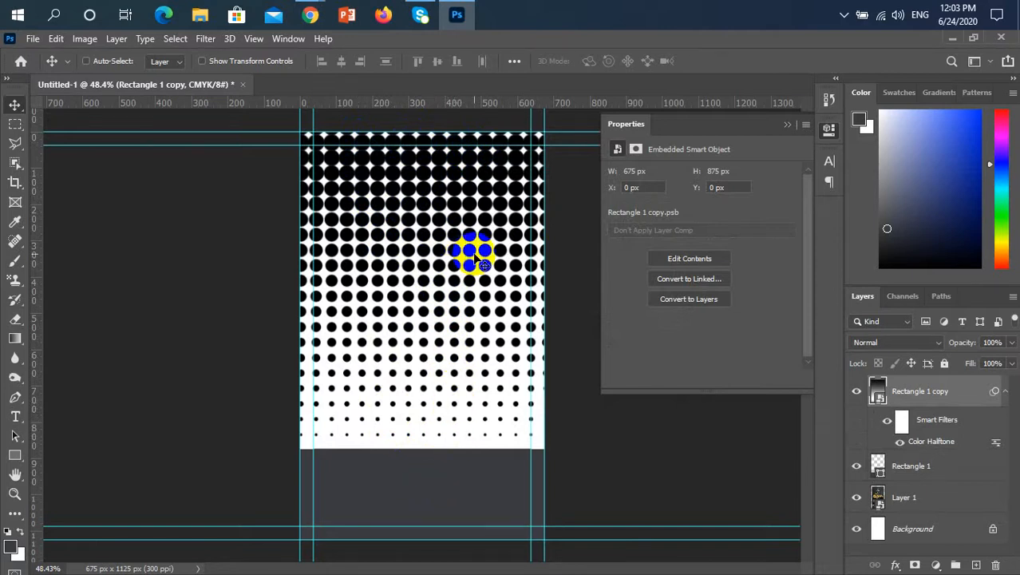
{"action": "scroll", "coordinate": [477, 254], "scroll_direction": "down", "scroll_amount": 1}
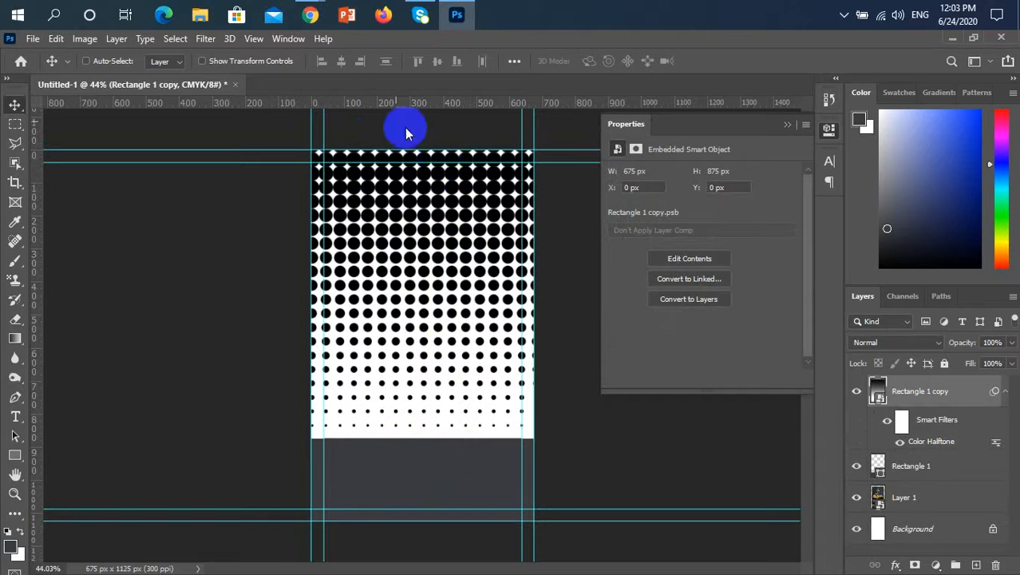
- Move the Layer 1 reference card to the top of the layer stack and hide it after comparing it with the halftone
{"action": "left_click", "coordinate": [925, 509]}
{"action": "left_click", "coordinate": [926, 512]}
{"action": "left_click", "coordinate": [1005, 393]}
{"action": "left_click_drag", "start_coordinate": [910, 455], "coordinate": [838, 407]}
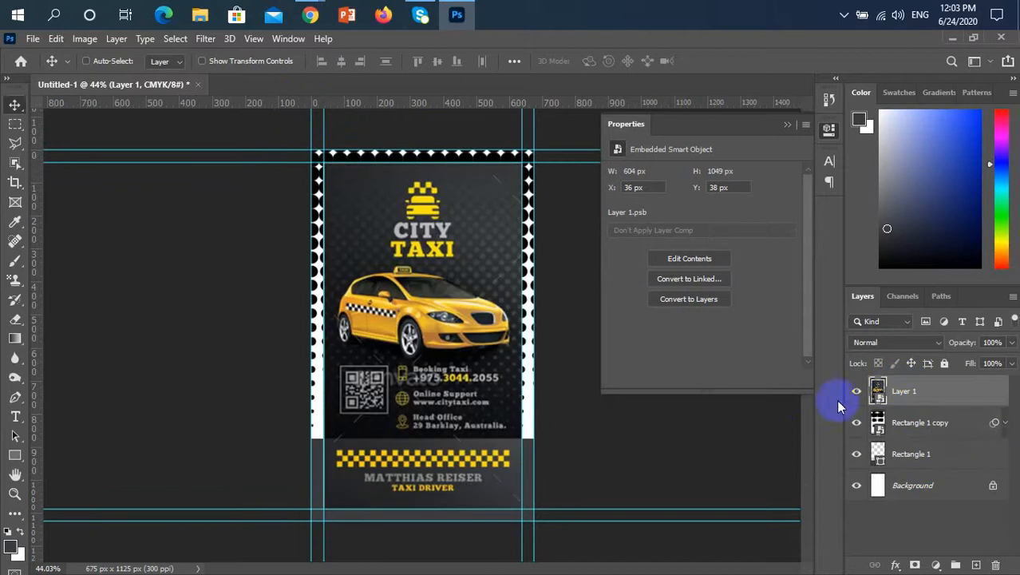
{"action": "scroll", "coordinate": [427, 263], "scroll_direction": "up", "scroll_amount": 3}
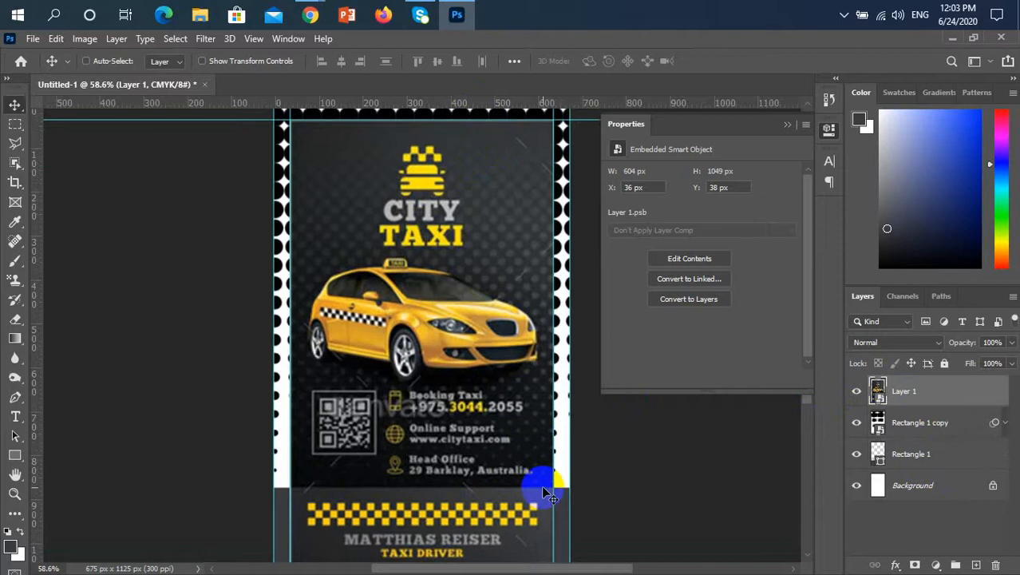
{"action": "left_click", "coordinate": [790, 124]}
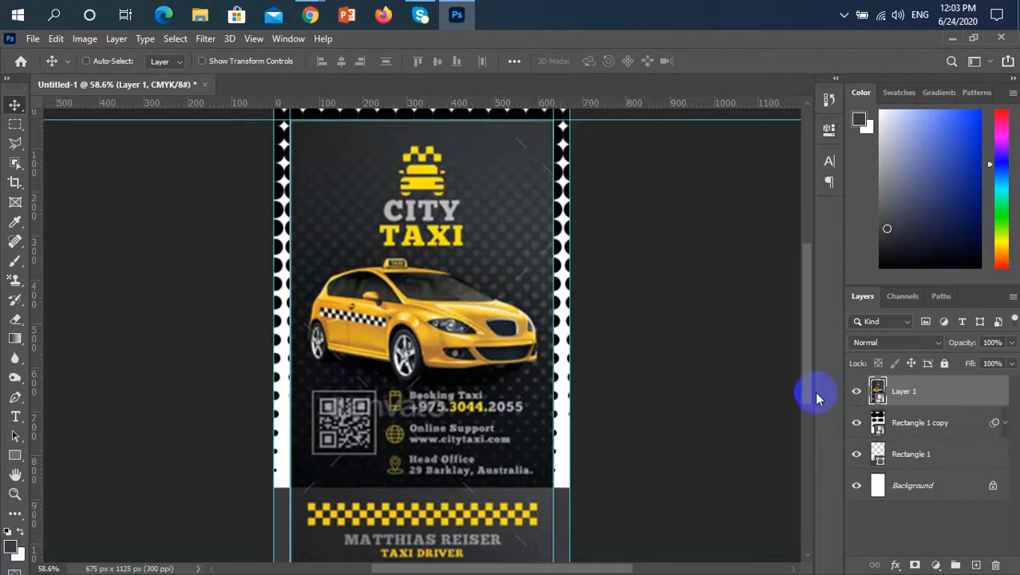
{"action": "left_click", "coordinate": [857, 393]}
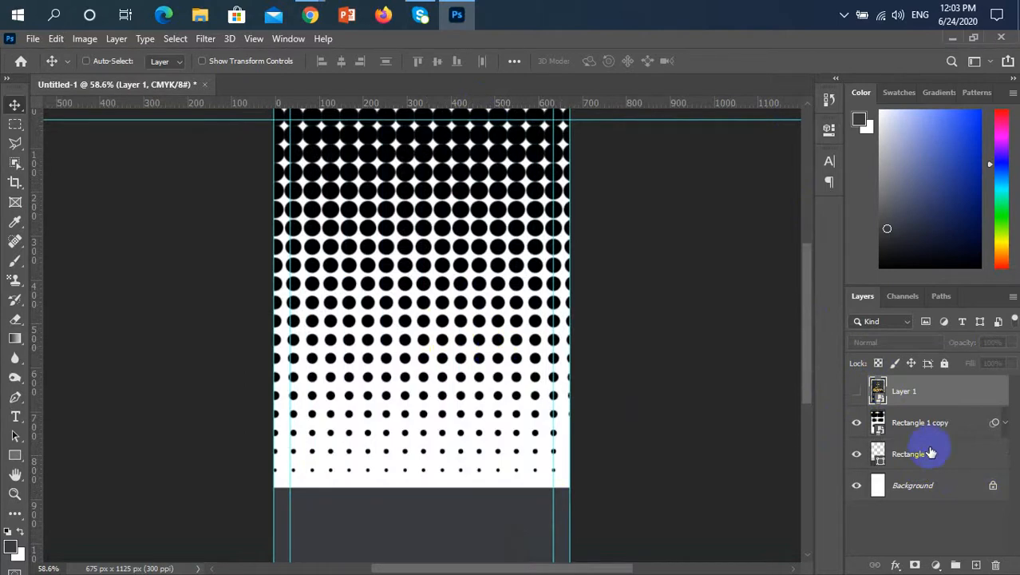
- Rasterize the Rectangle 1 copy halftone layer
{"action": "left_click", "coordinate": [956, 434]}
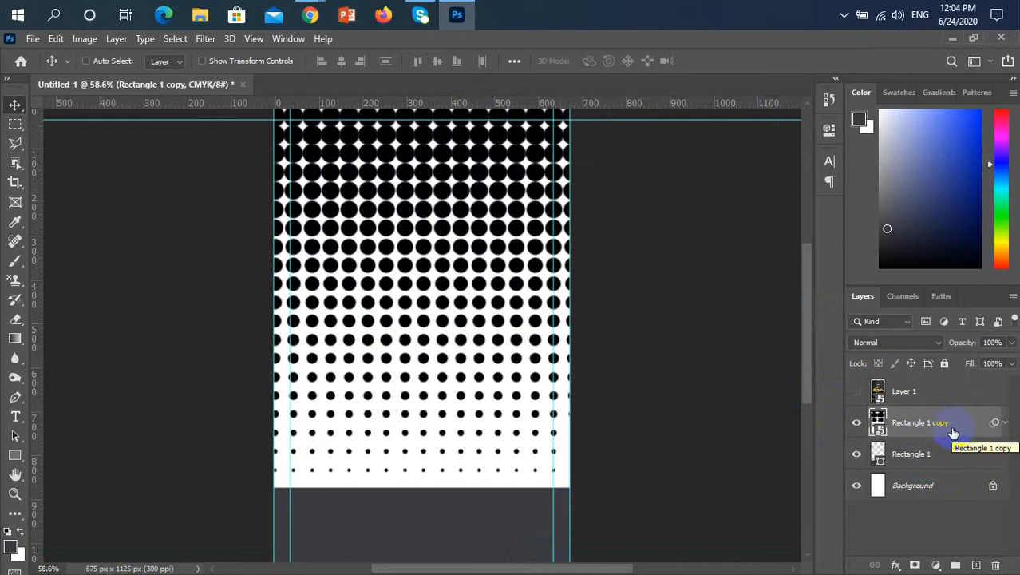
{"action": "right_click", "coordinate": [953, 434]}
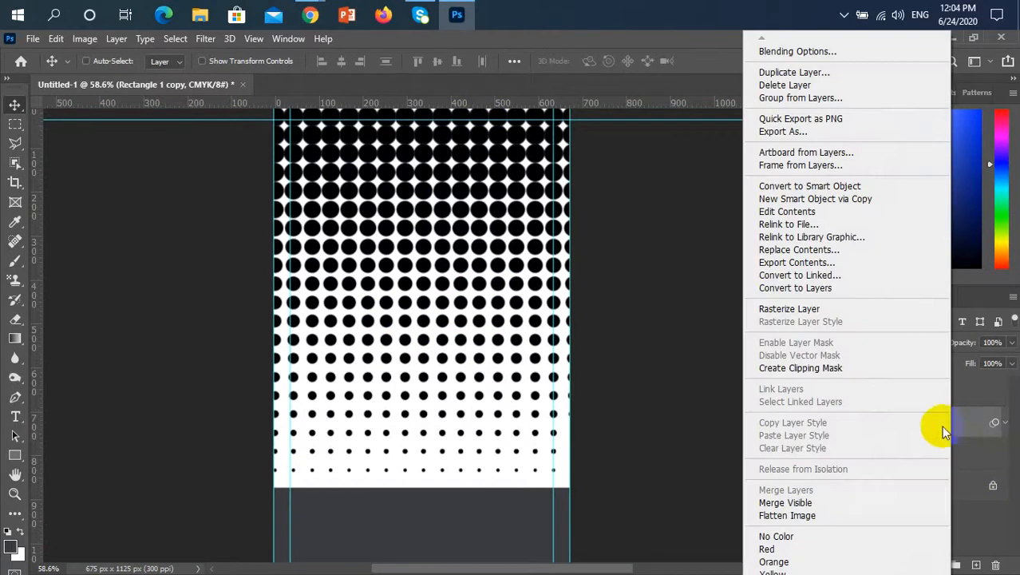
{"action": "left_click", "coordinate": [820, 312]}
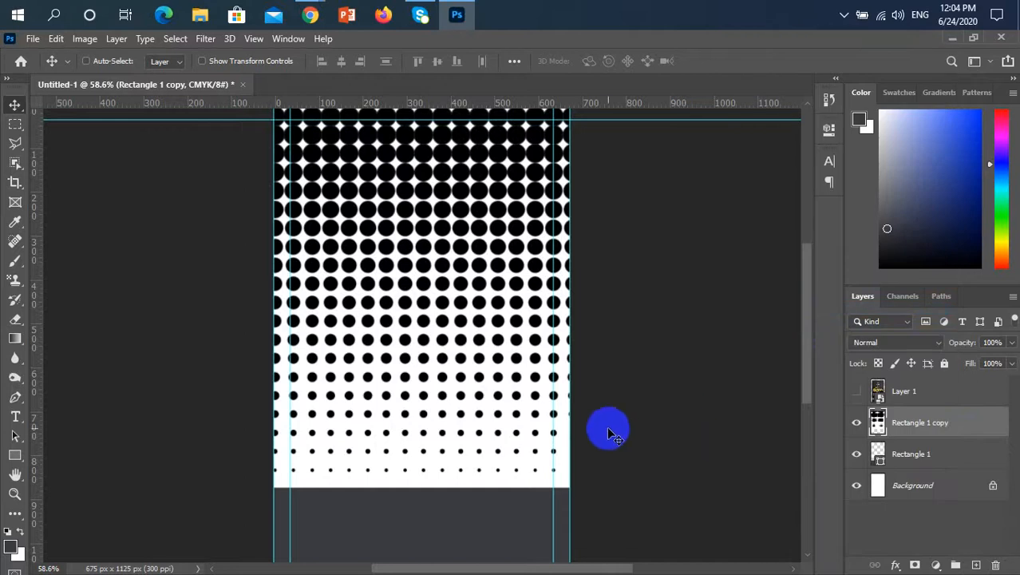
- Erase the connected white area between the halftone dots using the Magic Eraser with a tolerance of 32
{"action": "left_click", "coordinate": [22, 231]}
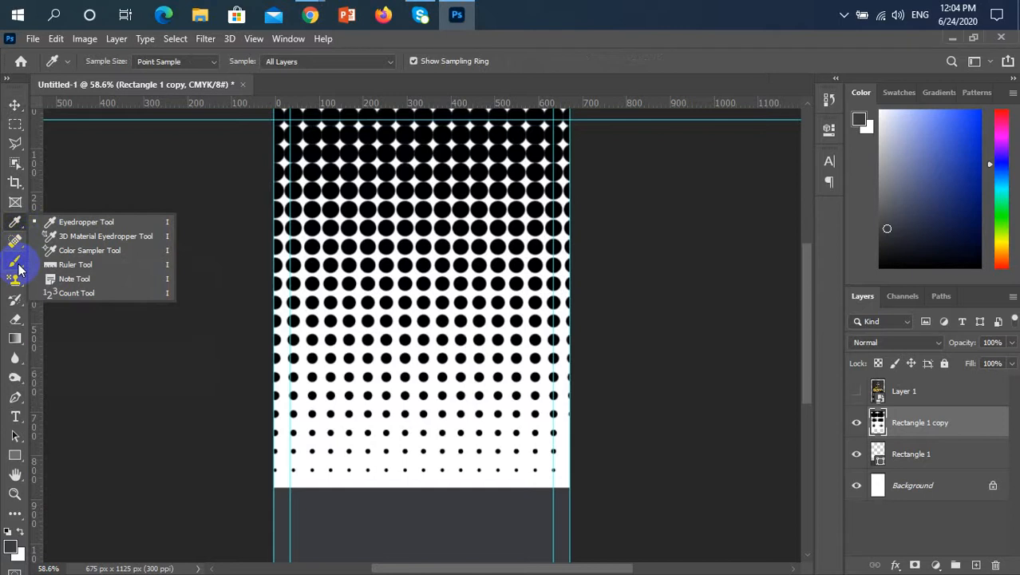
{"action": "right_click", "coordinate": [17, 278]}
{"action": "right_click", "coordinate": [19, 264]}
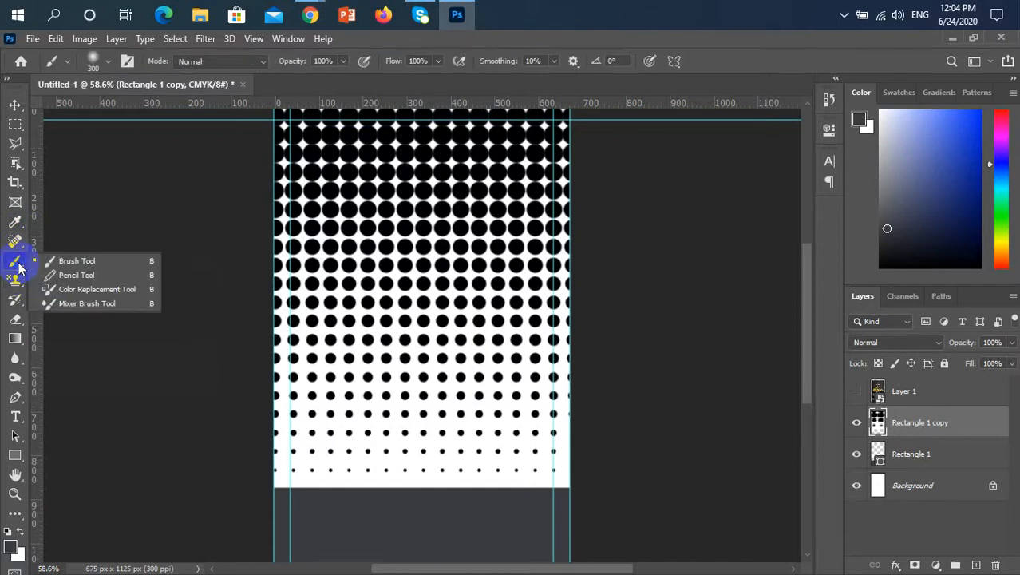
{"action": "right_click", "coordinate": [21, 327]}
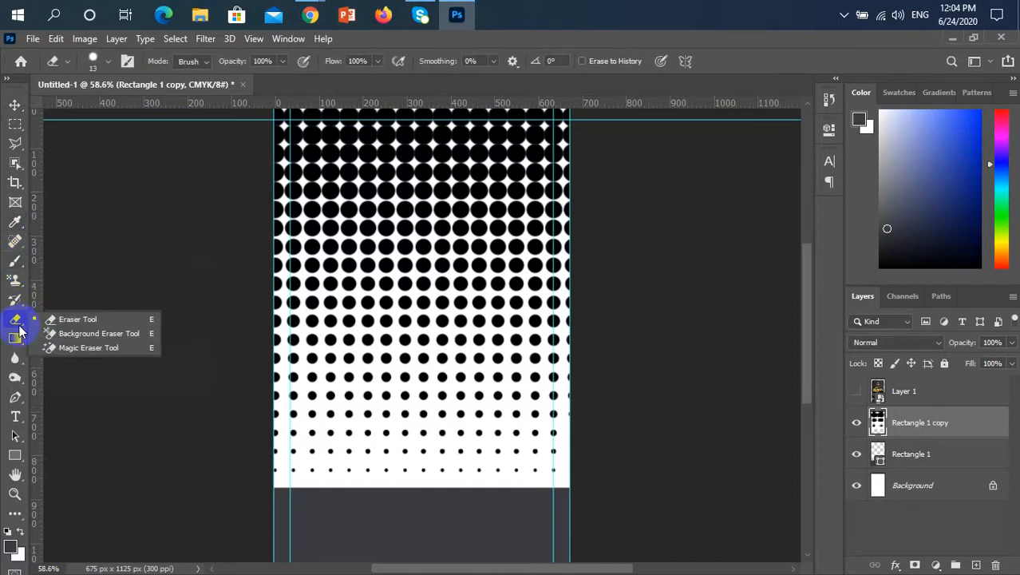
{"action": "left_click", "coordinate": [88, 334]}
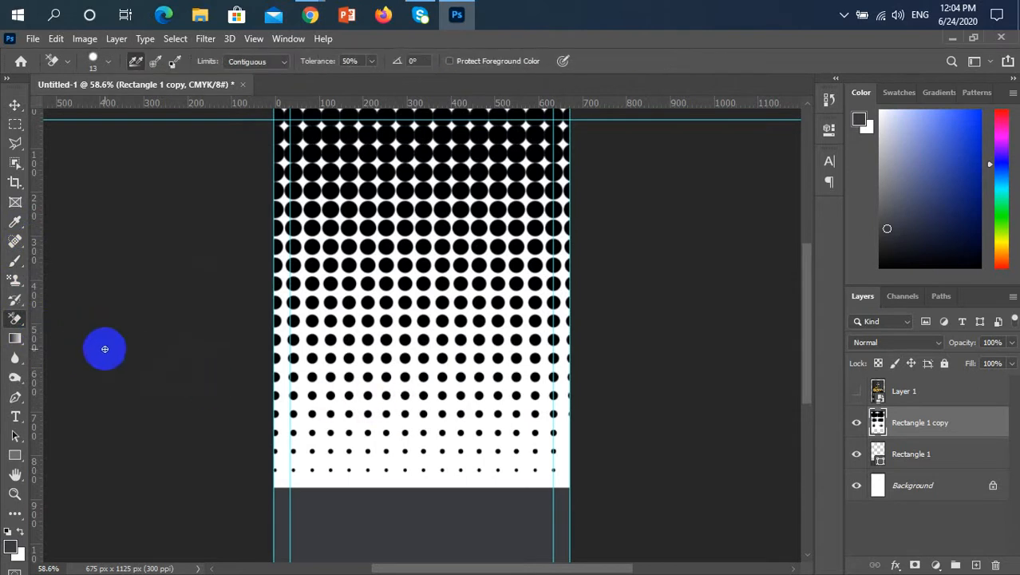
{"action": "right_click", "coordinate": [15, 319]}
{"action": "left_click", "coordinate": [88, 330]}
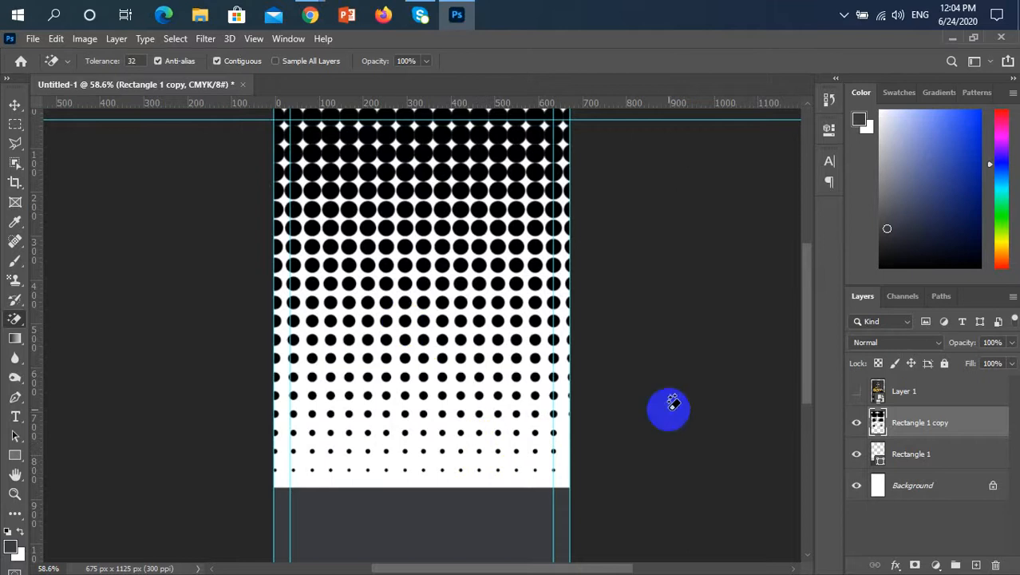
- Hide the Background layer briefly to inspect the transparency between the halftone dots, and show it again
{"action": "left_click", "coordinate": [856, 487]}
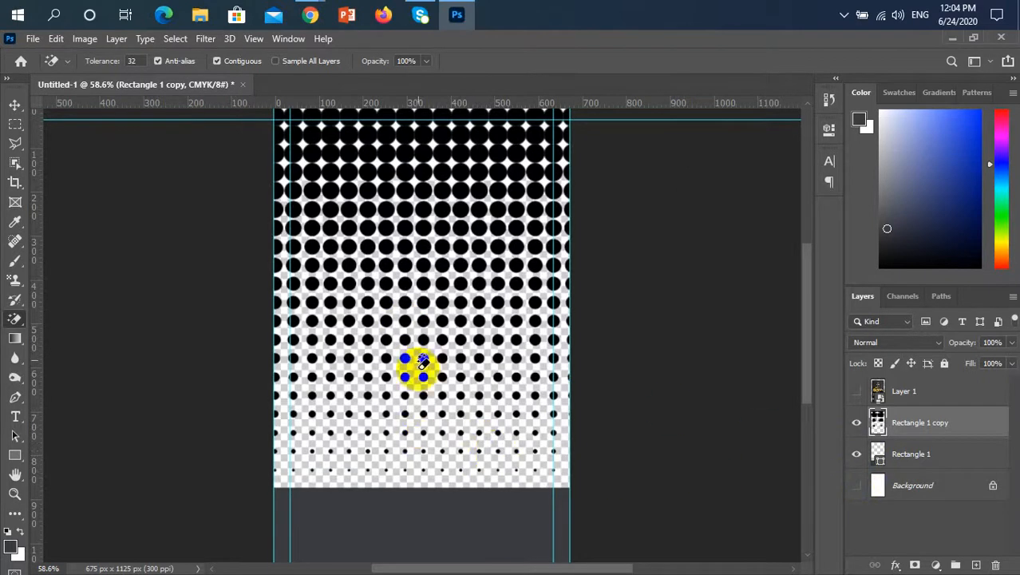
{"action": "scroll", "coordinate": [416, 359], "scroll_direction": "up", "scroll_amount": 2}
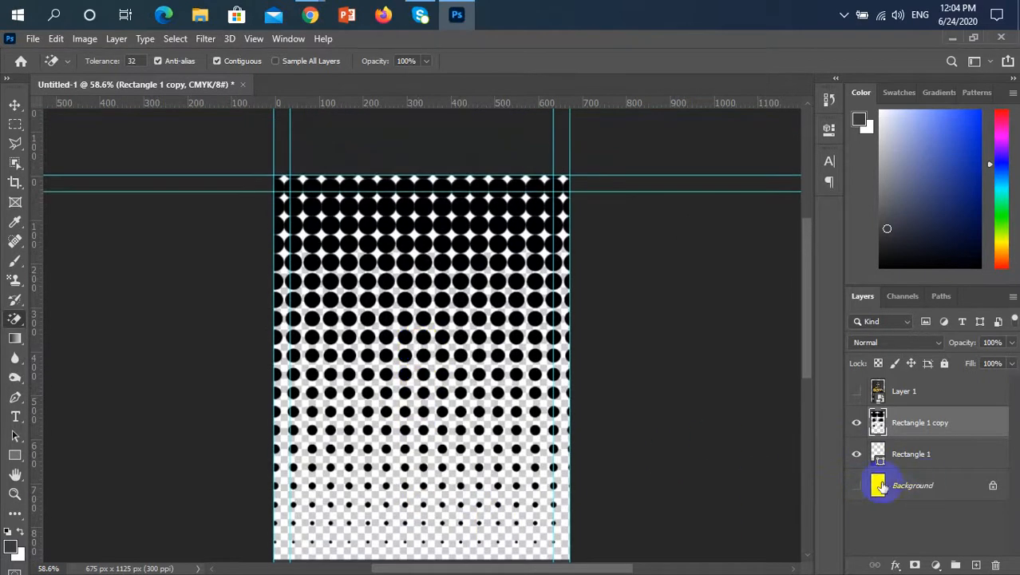
{"action": "left_click", "coordinate": [856, 485]}
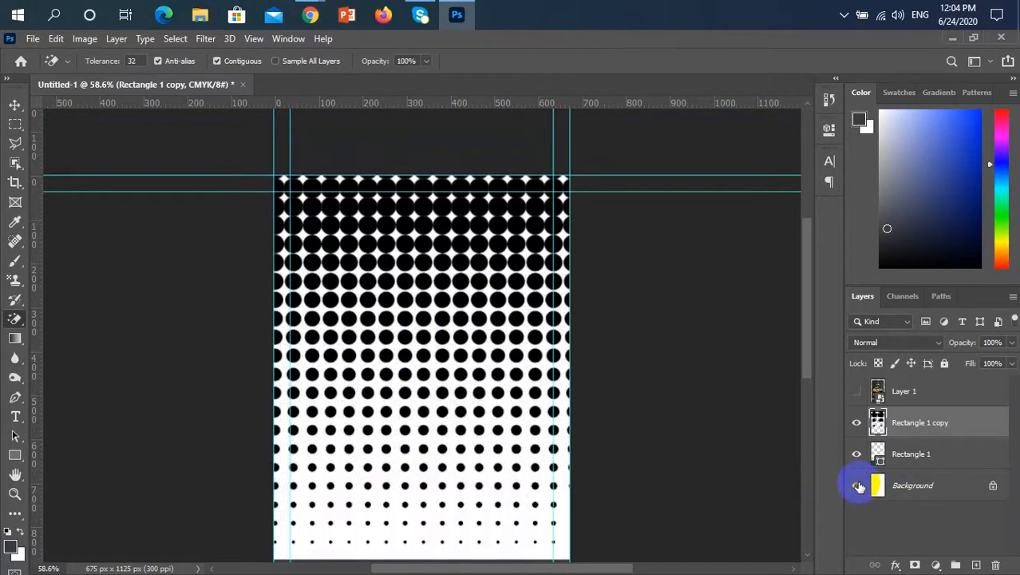
- Choose a near-black foreground colour and fill the Background layer with it
{"action": "left_click", "coordinate": [12, 548]}
{"action": "left_click_drag", "start_coordinate": [199, 407], "coordinate": [171, 429]}
{"action": "left_click", "coordinate": [523, 246]}
{"action": "left_click", "coordinate": [930, 484]}
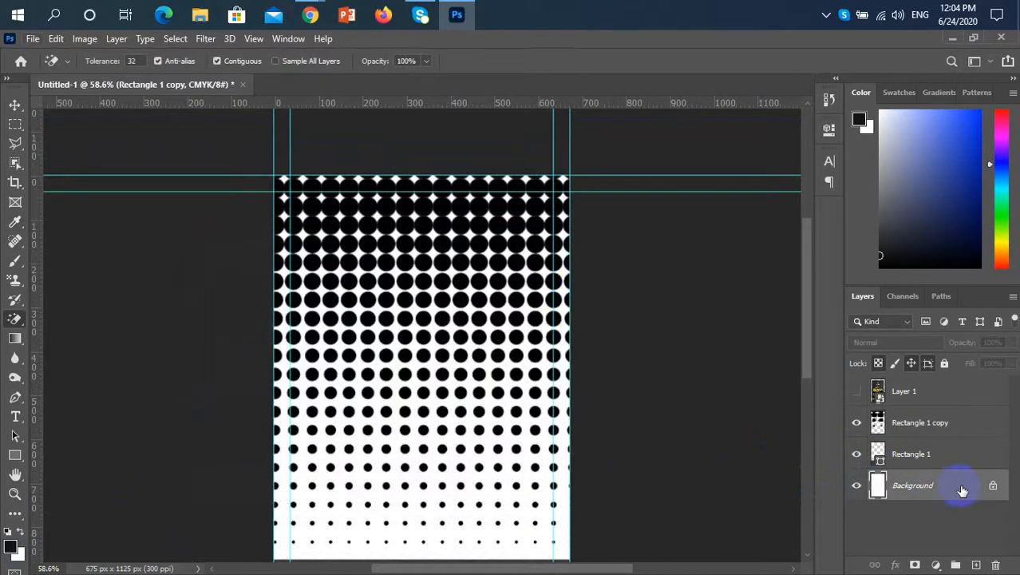
{"action": "key", "text": "alt+BackSpace"}
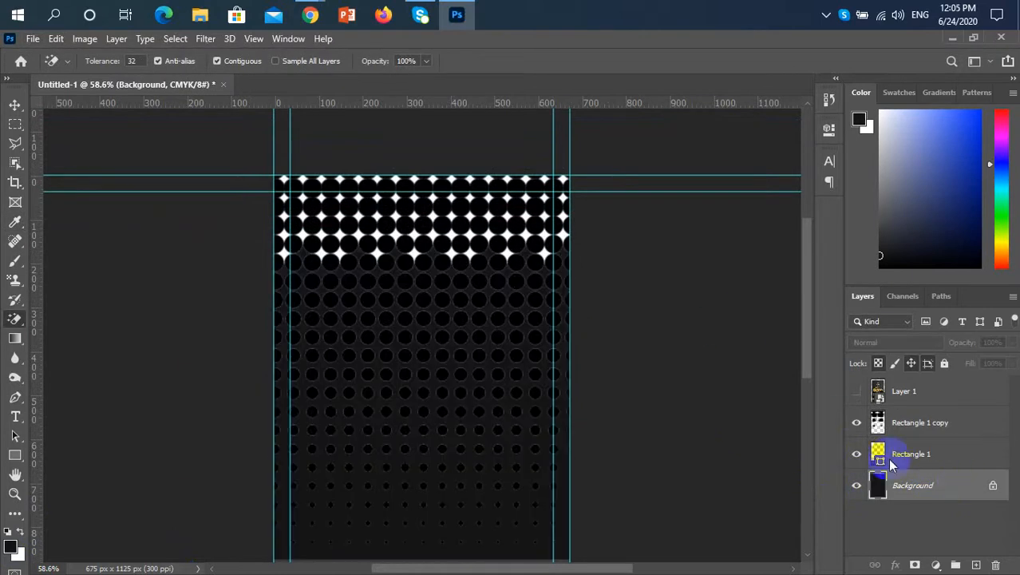
- On the Rectangle 1 copy layer, magic-erase the white gaps in the fourth and fifth rows across the four rightmost columns
{"action": "scroll", "coordinate": [394, 227], "scroll_direction": "up", "scroll_amount": 5}
{"action": "scroll", "coordinate": [394, 228], "scroll_direction": "up", "scroll_amount": 2}
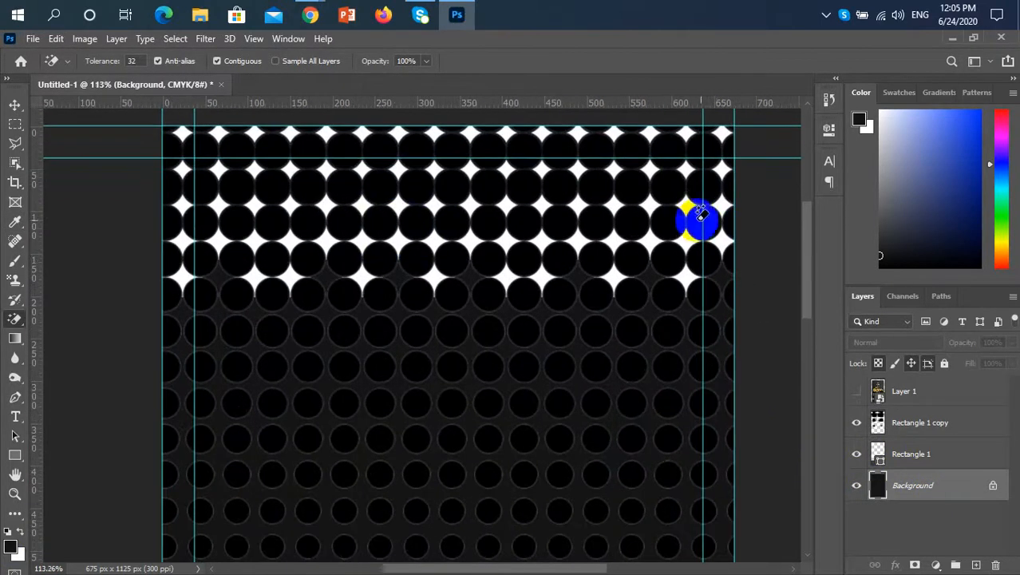
{"action": "scroll", "coordinate": [721, 239], "scroll_direction": "up", "scroll_amount": 3}
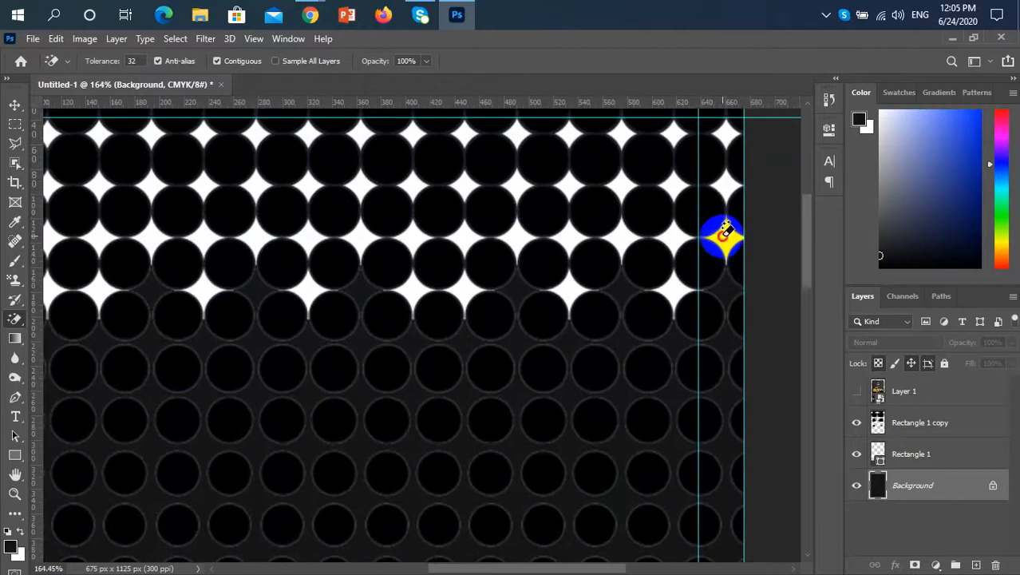
{"action": "left_click", "coordinate": [694, 237]}
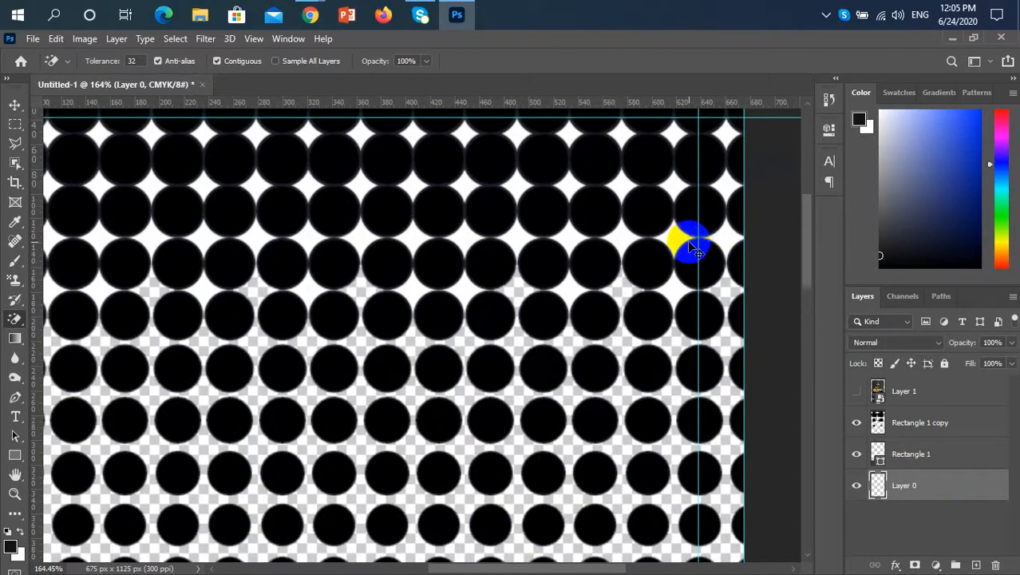
{"action": "key", "text": "ctrl+z"}
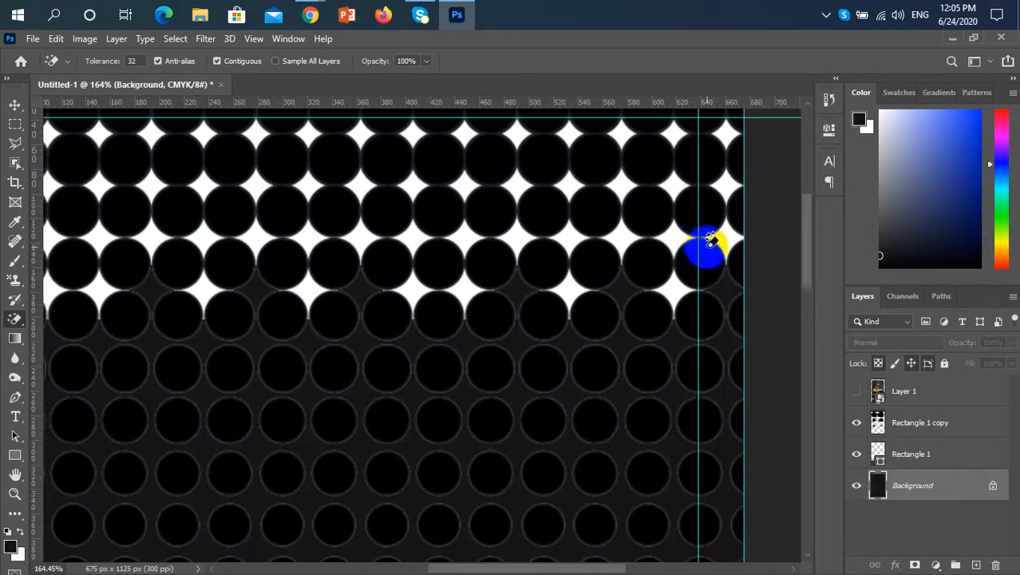
{"action": "left_click", "coordinate": [934, 431]}
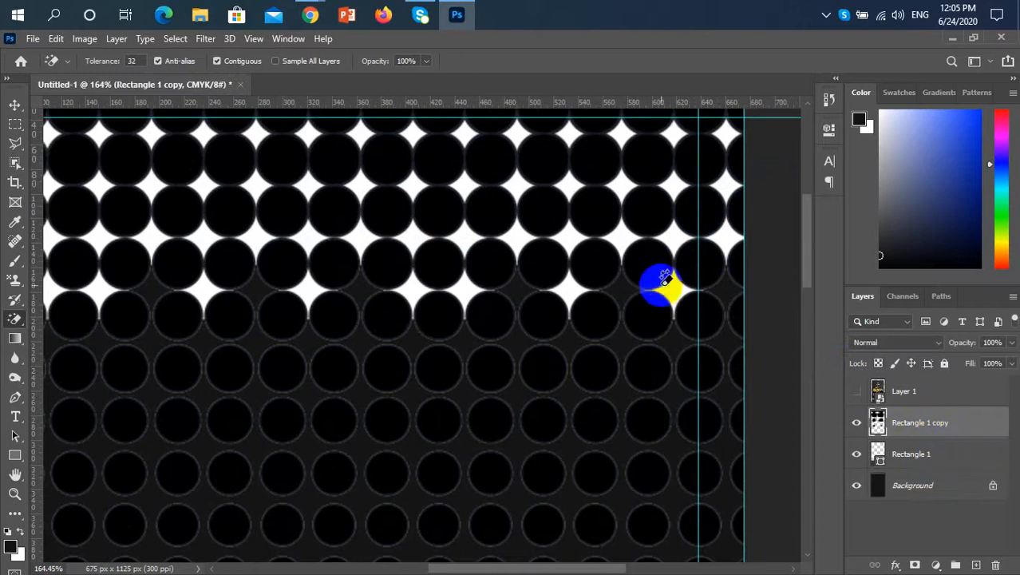
{"action": "left_click", "coordinate": [573, 286]}
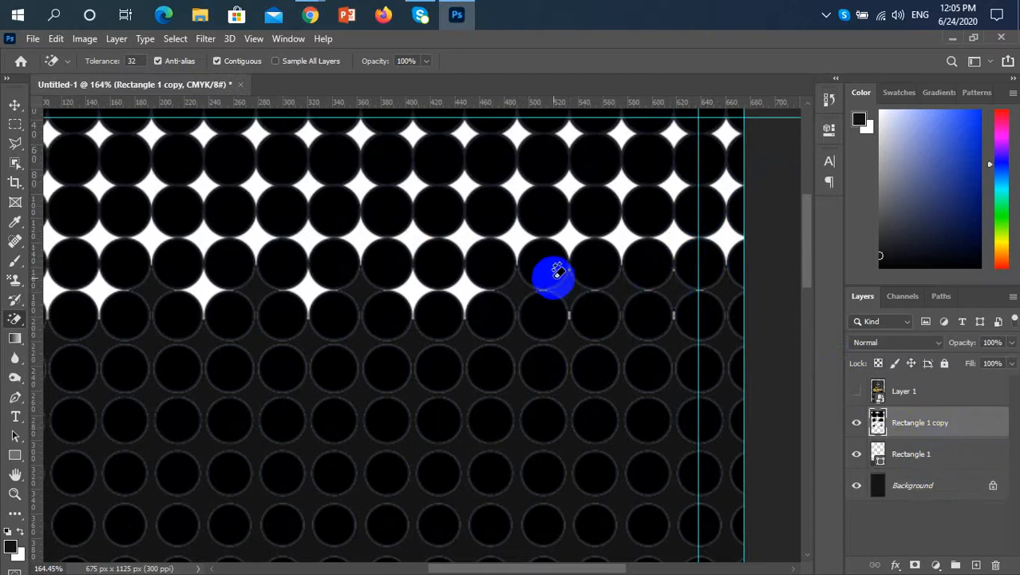
{"action": "left_click", "coordinate": [565, 236]}
{"action": "left_click", "coordinate": [625, 234]}
{"action": "left_click", "coordinate": [674, 236]}
{"action": "left_click", "coordinate": [725, 236]}
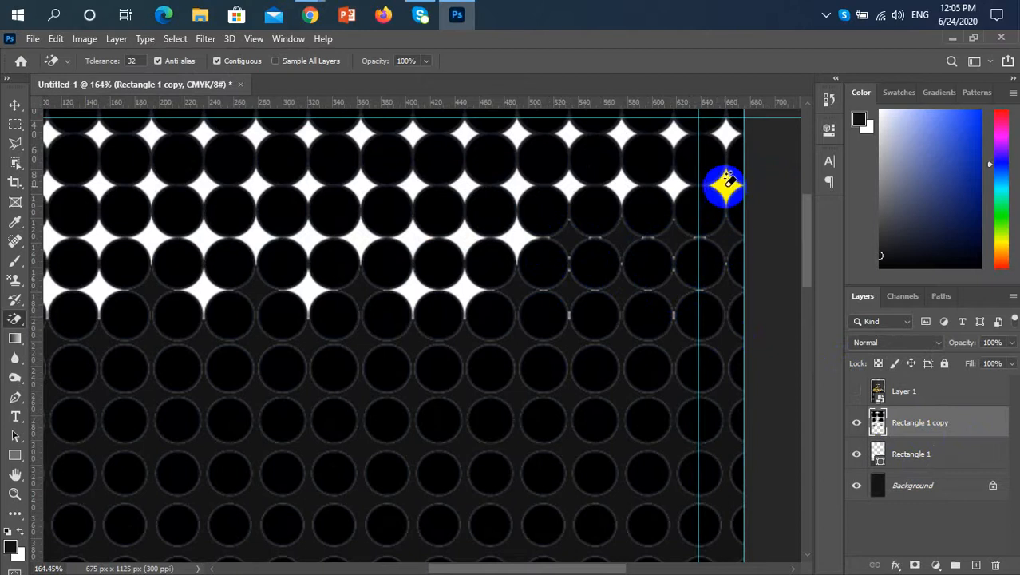
- Magic-erase the white gaps in the second and third rows across the five rightmost columns
{"action": "left_click", "coordinate": [726, 185]}
{"action": "left_click", "coordinate": [725, 134]}
{"action": "left_click", "coordinate": [676, 134]}
{"action": "left_click", "coordinate": [674, 183]}
{"action": "left_click", "coordinate": [624, 185]}
{"action": "left_click", "coordinate": [621, 134]}
{"action": "left_click", "coordinate": [568, 136]}
{"action": "left_click", "coordinate": [566, 186]}
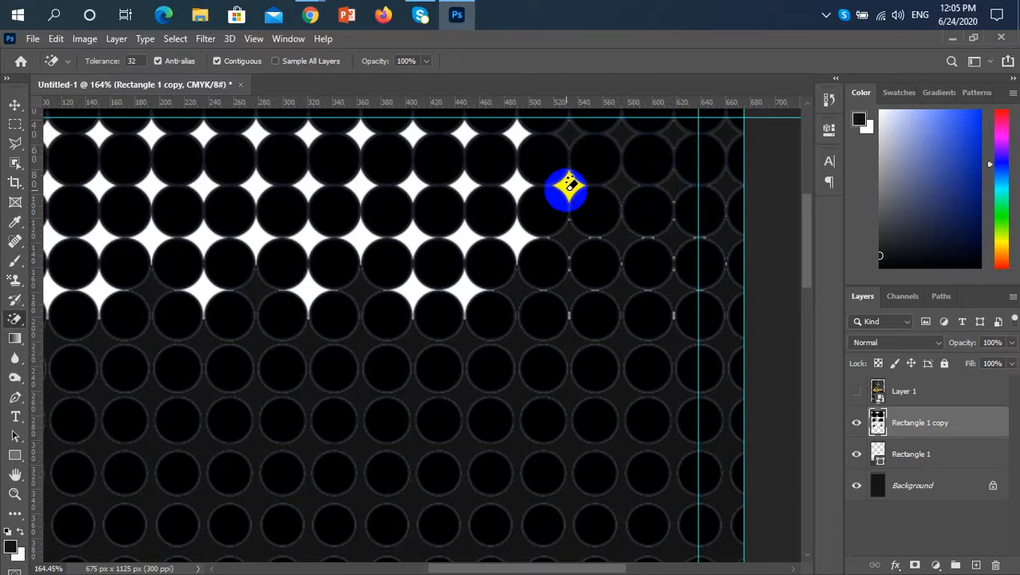
{"action": "left_click", "coordinate": [515, 184]}
{"action": "left_click", "coordinate": [517, 134]}
{"action": "left_click", "coordinate": [516, 235]}
{"action": "left_click", "coordinate": [466, 233]}
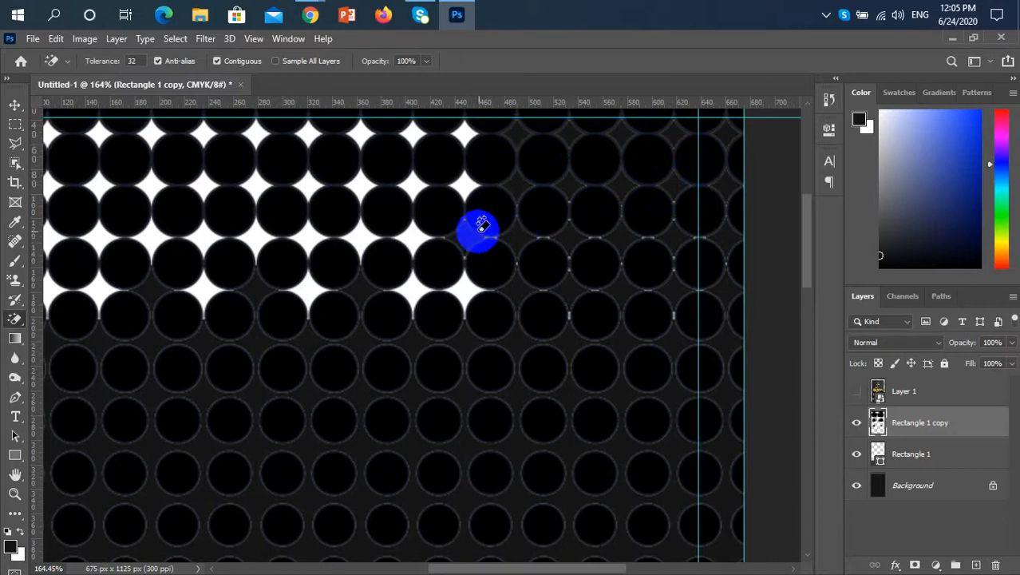
{"action": "left_click", "coordinate": [492, 209]}
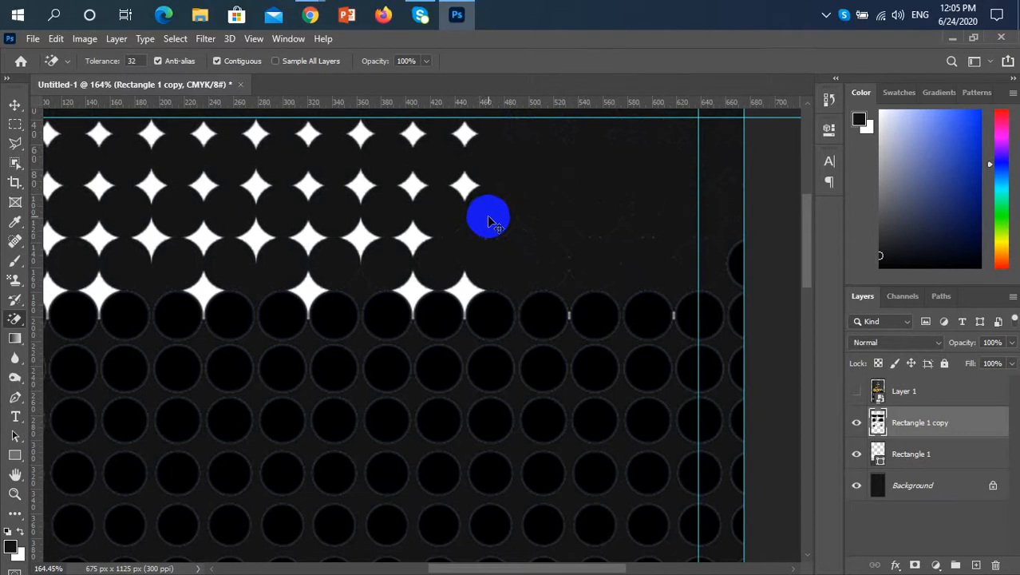
{"action": "key", "text": "ctrl+z"}
{"action": "key", "text": "ctrl+z"}
{"action": "key", "text": "ctrl+z"}
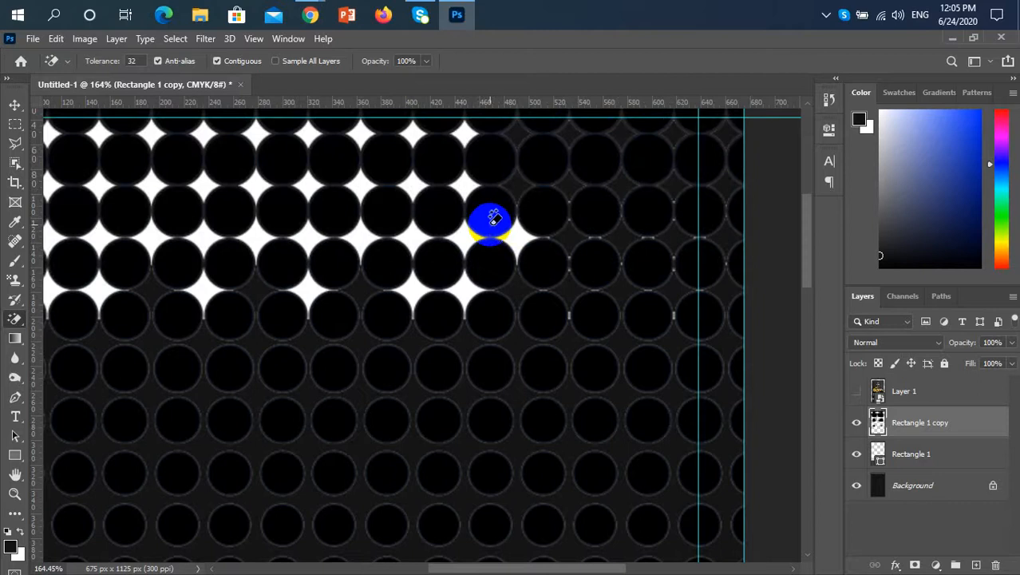
- Magic-erase the fifth column's fourth-row white gap and the sixth and seventh columns' gaps in rows two to four, counting from the right edge
{"action": "left_click", "coordinate": [512, 238]}
{"action": "left_click", "coordinate": [463, 236]}
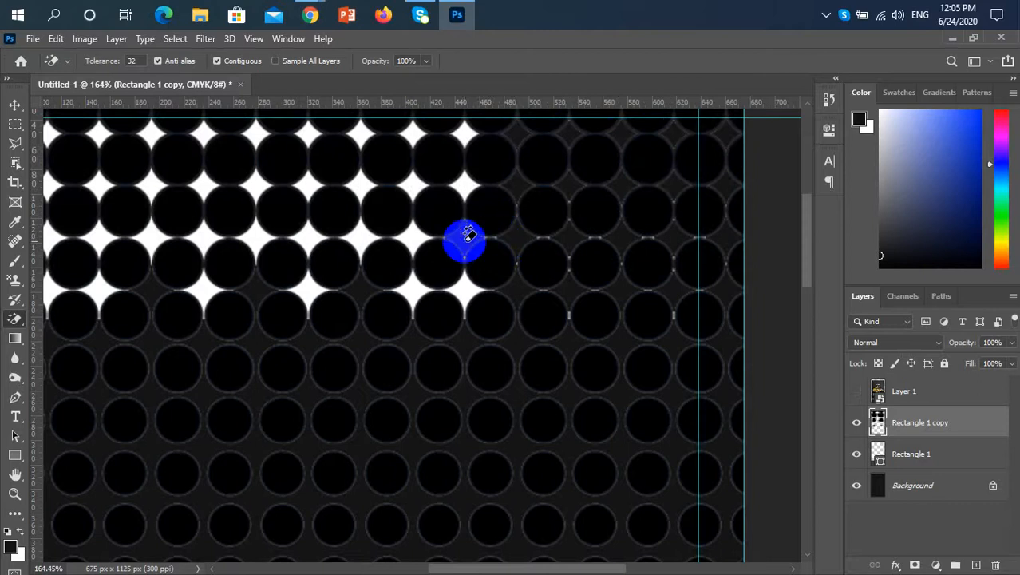
{"action": "left_click", "coordinate": [415, 239]}
{"action": "left_click", "coordinate": [464, 184]}
{"action": "left_click", "coordinate": [463, 138]}
{"action": "left_click", "coordinate": [420, 138]}
{"action": "left_click", "coordinate": [409, 183]}
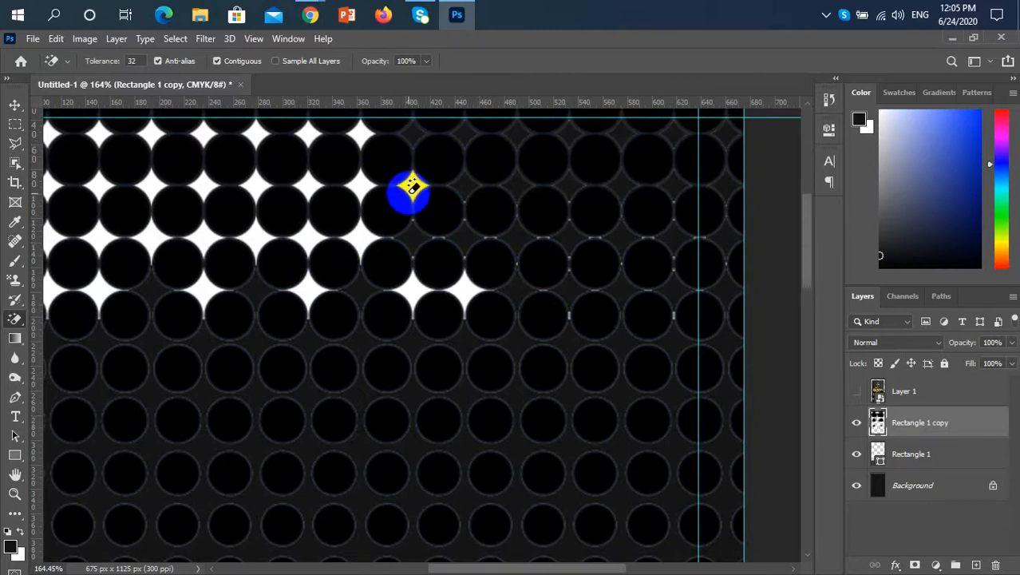
- Magic-erase three more white gaps in the fifth row, working from the cleared area towards the left edge
{"action": "left_click", "coordinate": [461, 267]}
{"action": "left_click", "coordinate": [463, 288]}
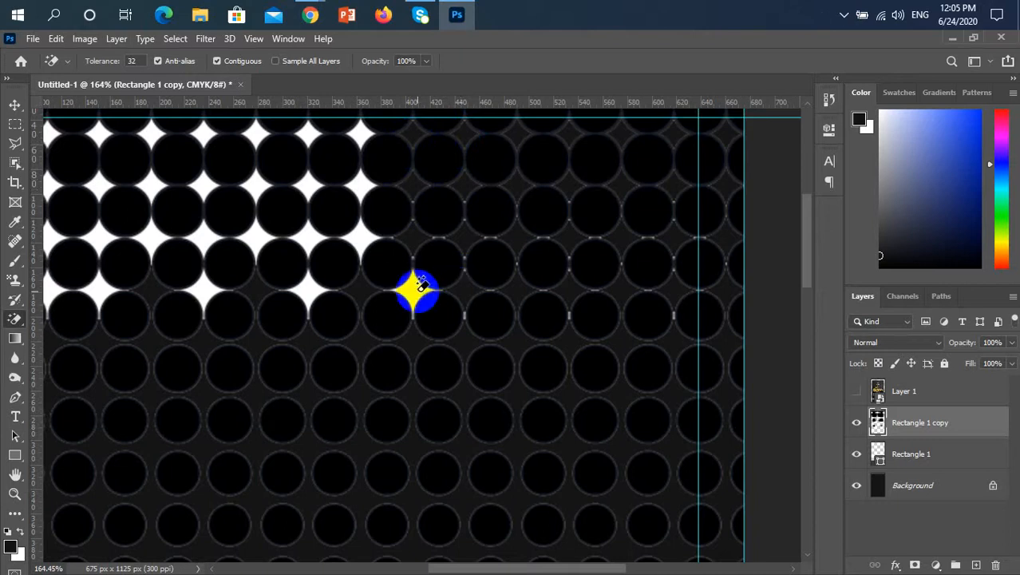
{"action": "left_click", "coordinate": [414, 289]}
{"action": "left_click", "coordinate": [307, 288]}
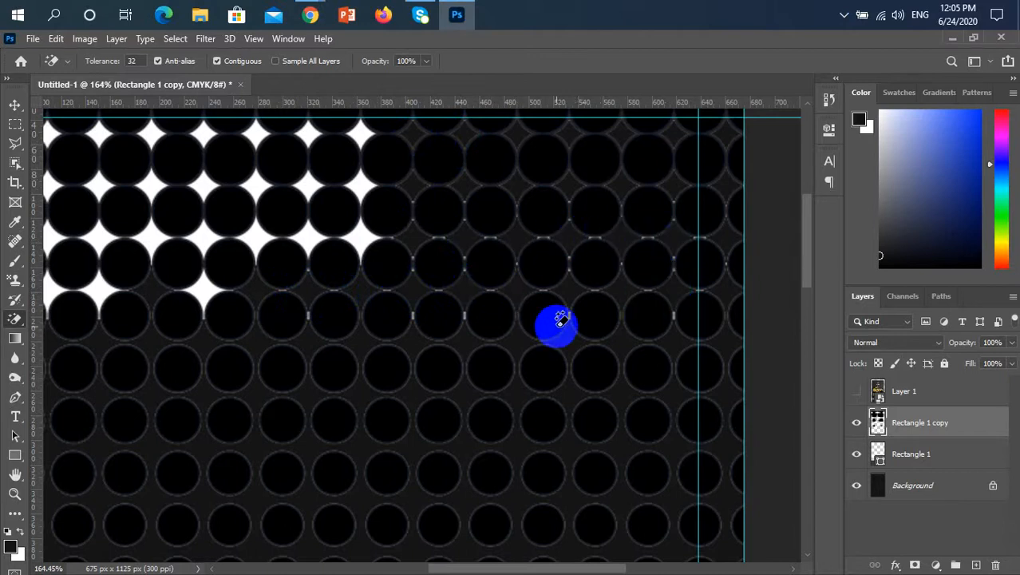
- Magic-erase the second-row white gap bordering the cleared area, just below the upper trim guide
{"action": "scroll", "coordinate": [561, 321], "scroll_direction": "down", "scroll_amount": 3}
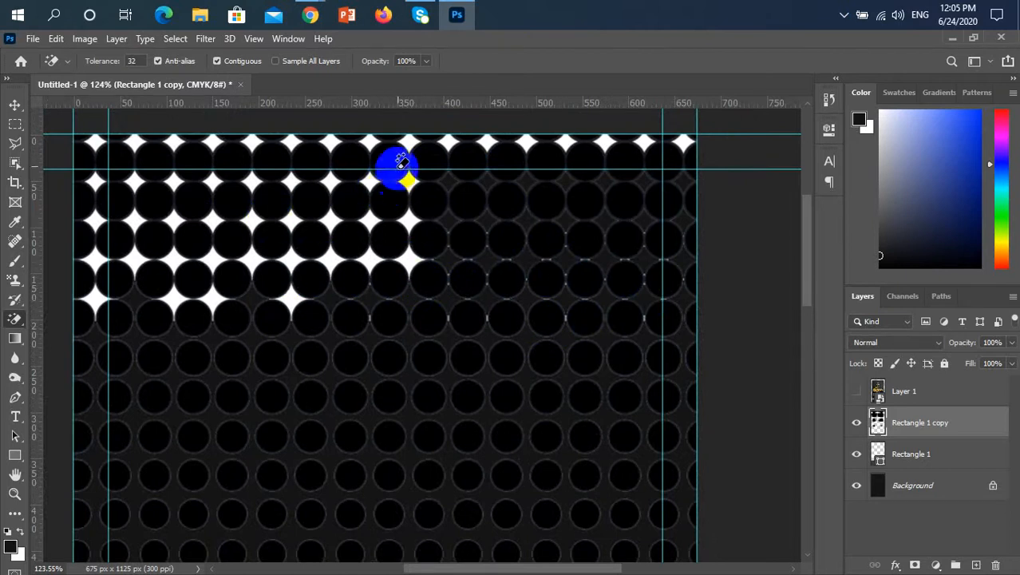
{"action": "left_click", "coordinate": [408, 182]}
{"action": "scroll", "coordinate": [386, 287], "scroll_direction": "down", "scroll_amount": 2}
{"action": "scroll", "coordinate": [386, 287], "scroll_direction": "down", "scroll_amount": 1}
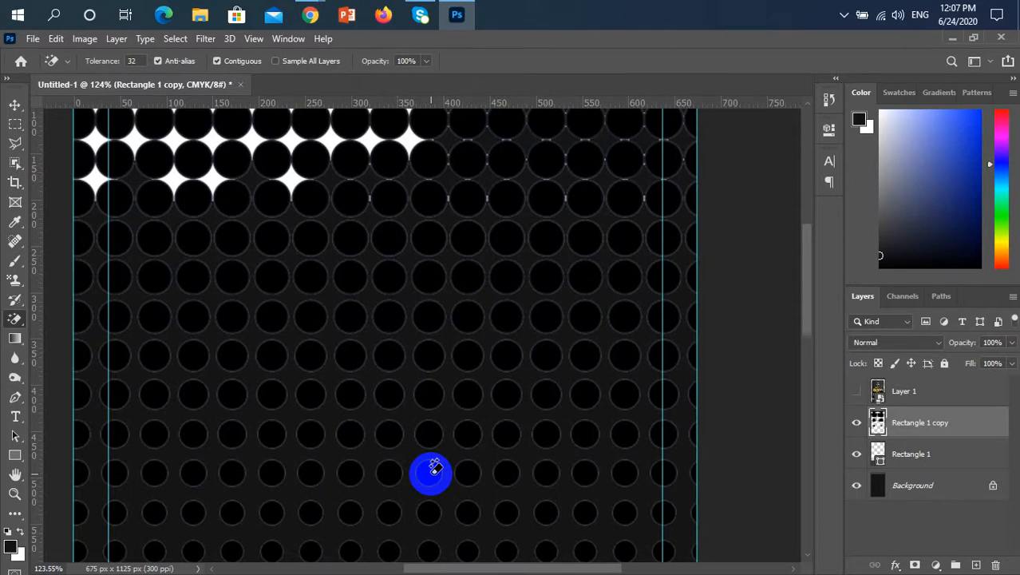
{"action": "scroll", "coordinate": [335, 469], "scroll_direction": "up", "scroll_amount": 5}
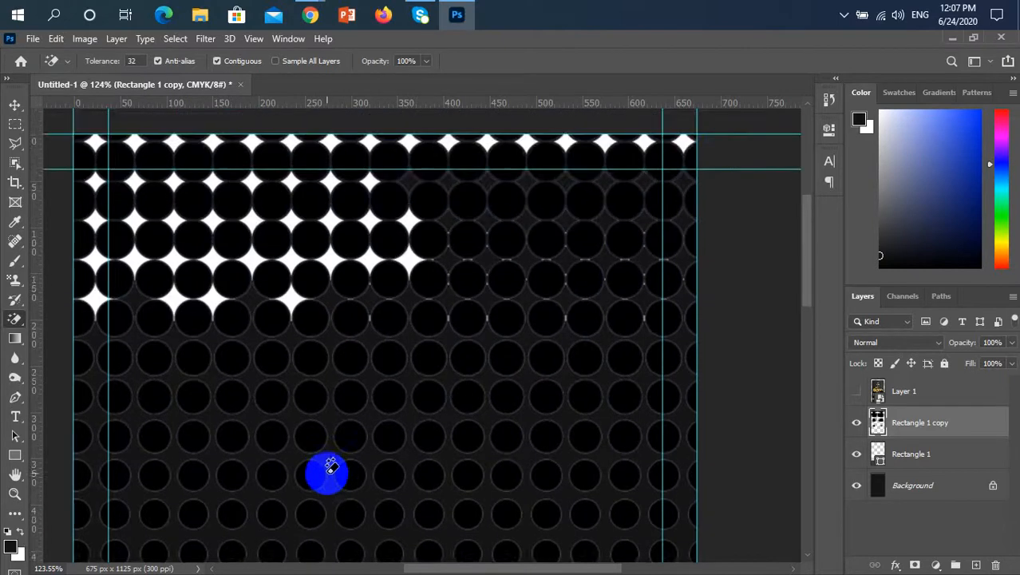
- Magic-erase the eight rightmost white gaps in the top row, working inward from the card's right edge
{"action": "left_click", "coordinate": [685, 201]}
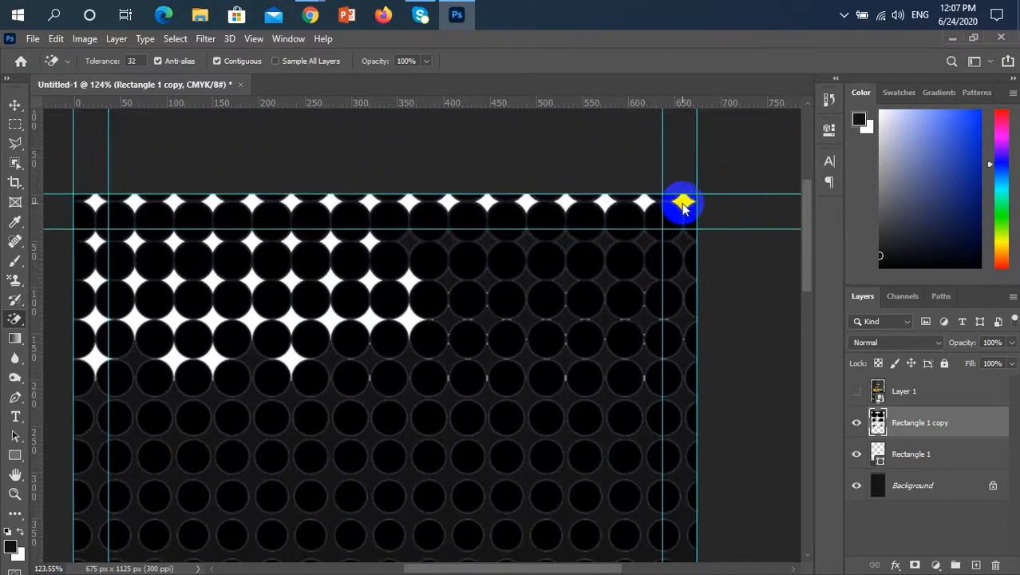
{"action": "left_click", "coordinate": [645, 203]}
{"action": "left_click", "coordinate": [603, 203]}
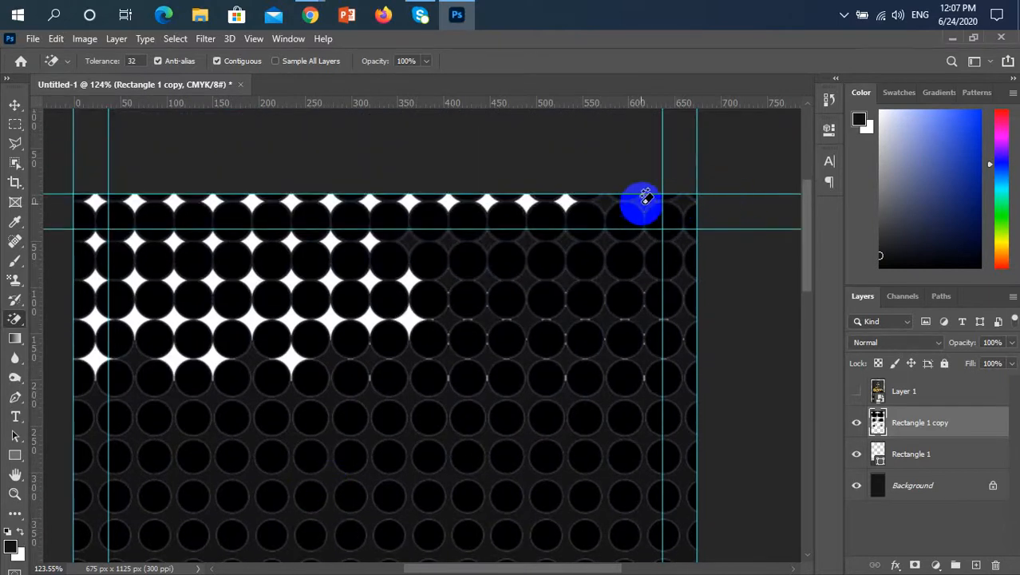
{"action": "left_click", "coordinate": [566, 201]}
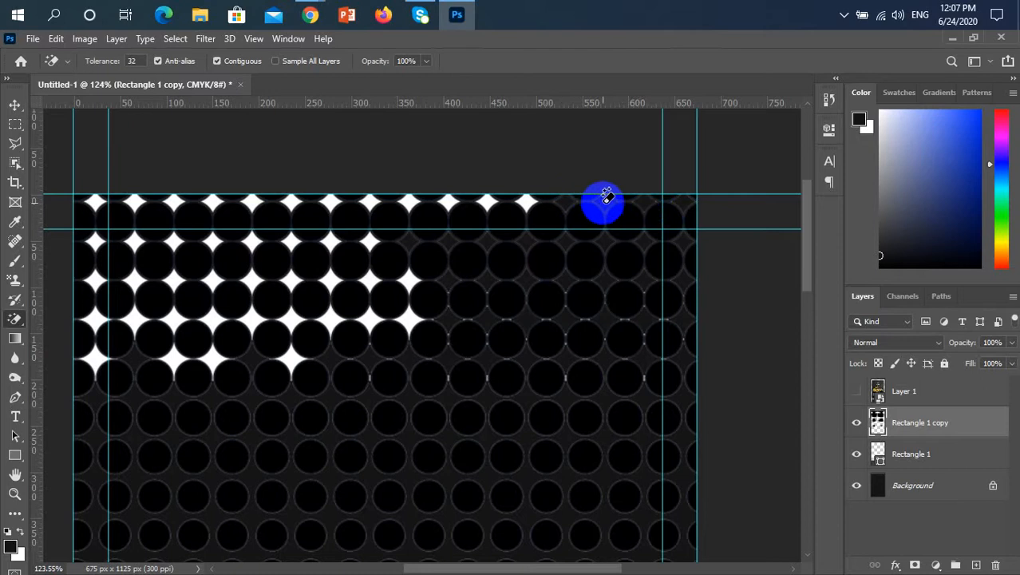
{"action": "left_click", "coordinate": [524, 202]}
{"action": "left_click", "coordinate": [487, 201]}
{"action": "left_click", "coordinate": [448, 203]}
{"action": "left_click", "coordinate": [406, 202]}
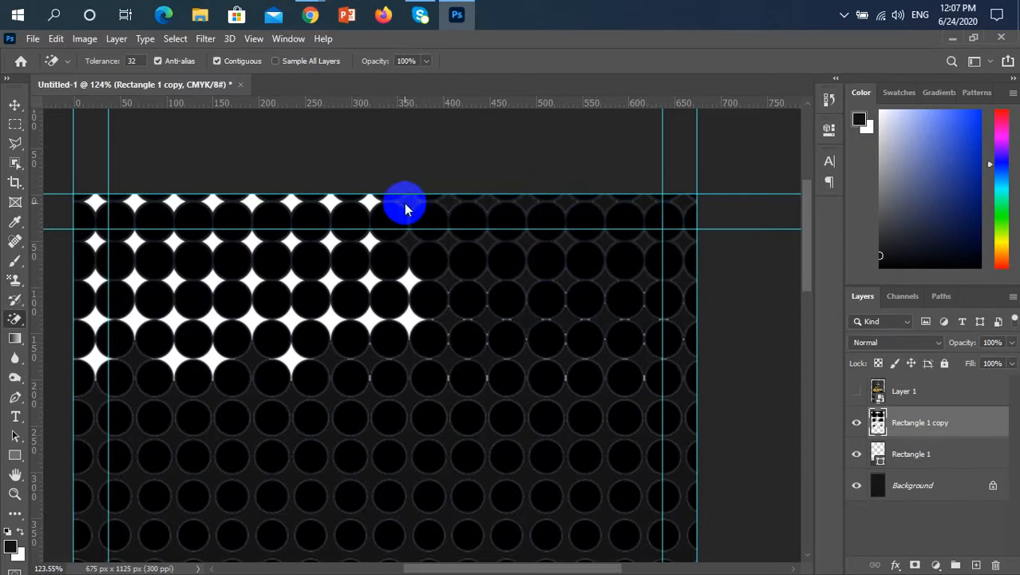
- Magic-erase the remaining eight white gaps in the top row and the leftmost gap in the second row
{"action": "left_click", "coordinate": [367, 201]}
{"action": "left_click", "coordinate": [332, 200]}
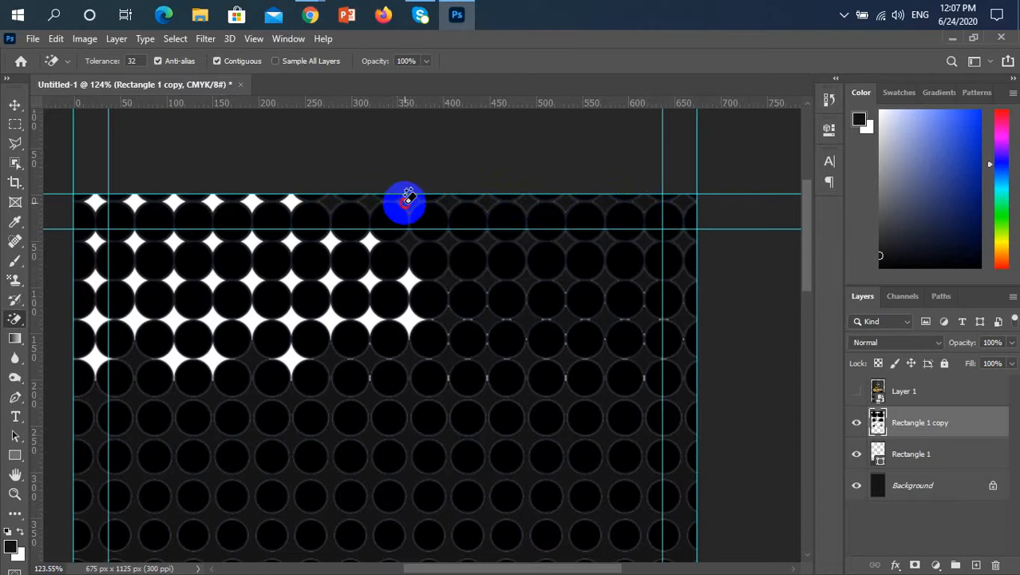
{"action": "left_click", "coordinate": [291, 203]}
{"action": "left_click", "coordinate": [249, 201]}
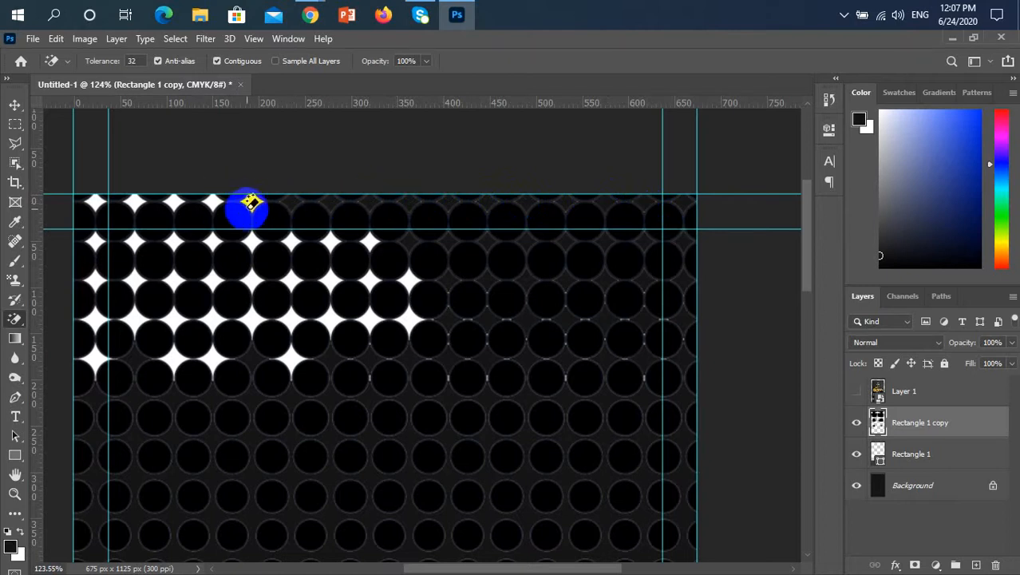
{"action": "left_click", "coordinate": [211, 202]}
{"action": "left_click", "coordinate": [172, 201]}
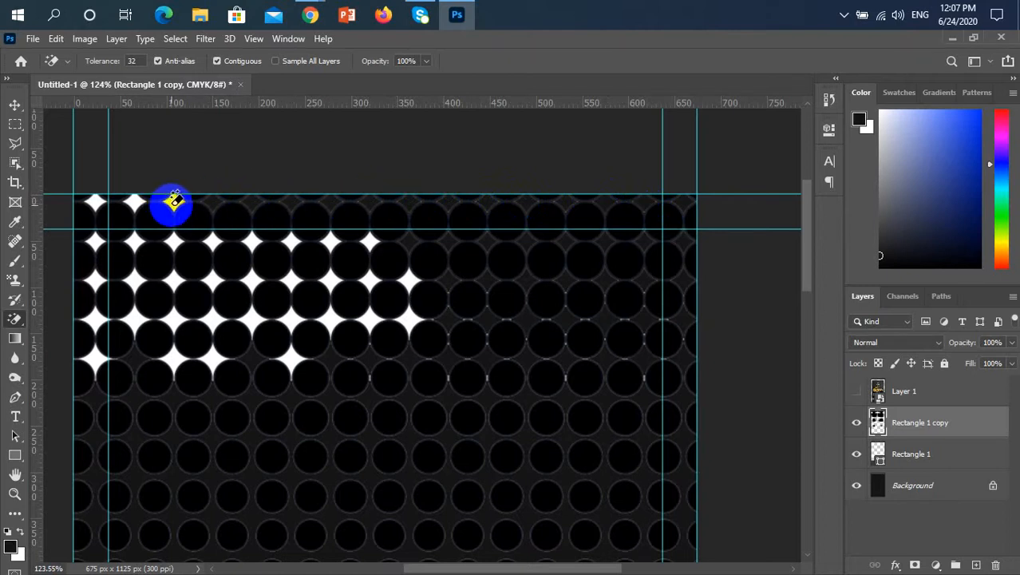
{"action": "left_click", "coordinate": [133, 202]}
{"action": "left_click", "coordinate": [92, 203]}
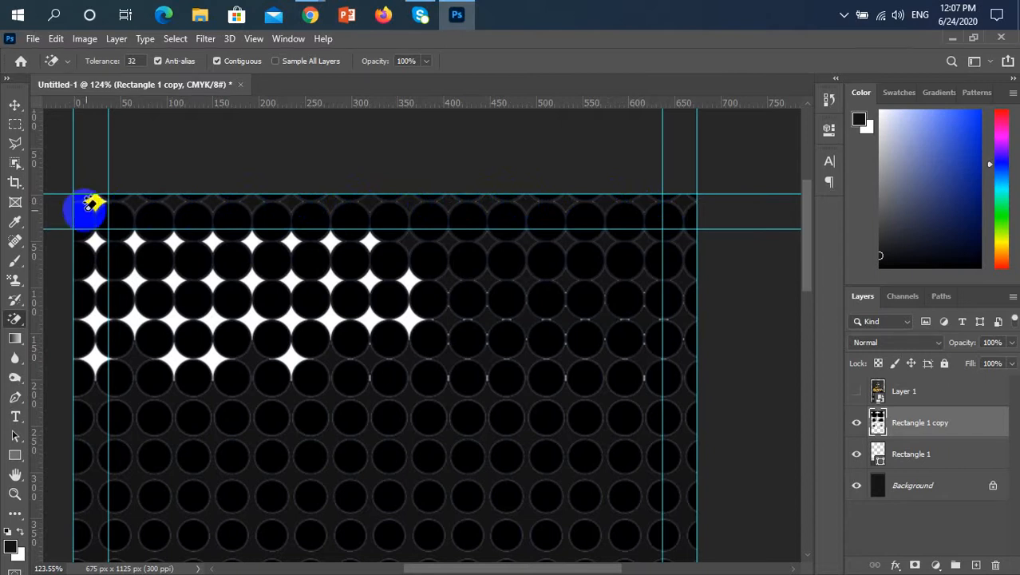
{"action": "left_click", "coordinate": [97, 238]}
{"action": "left_click", "coordinate": [133, 240]}
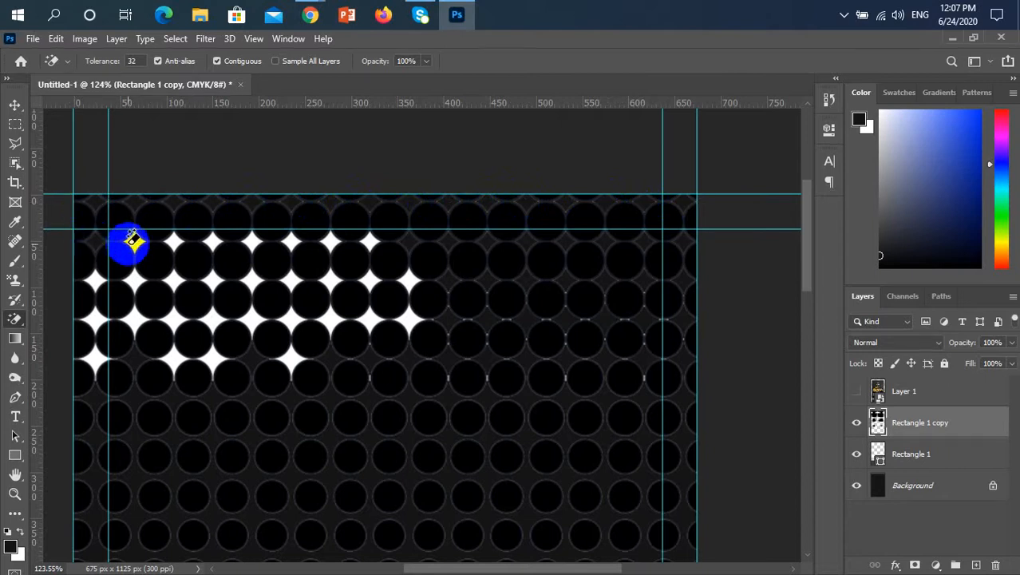
{"action": "left_click", "coordinate": [134, 240]}
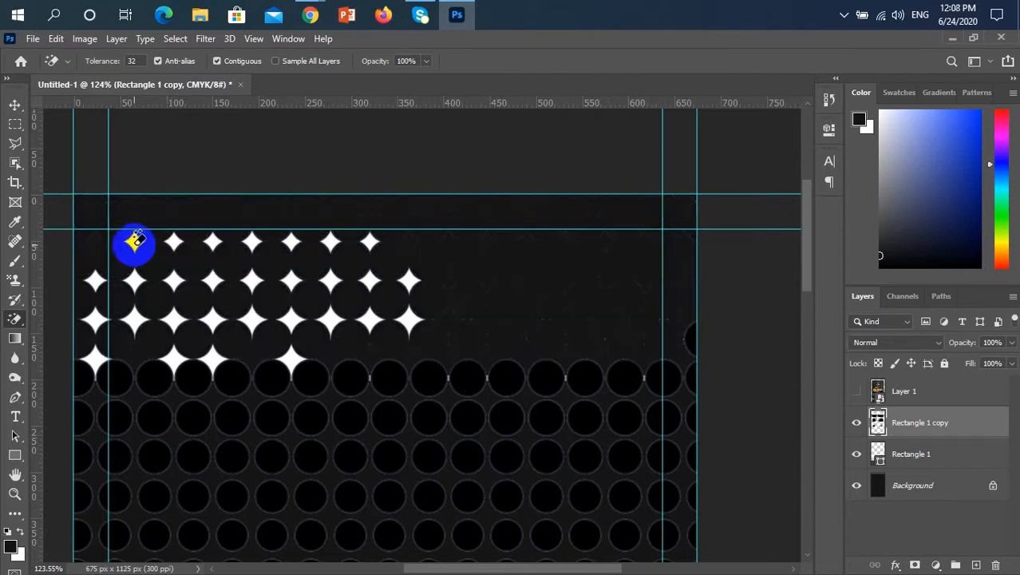
{"action": "key", "text": "ctrl+z"}
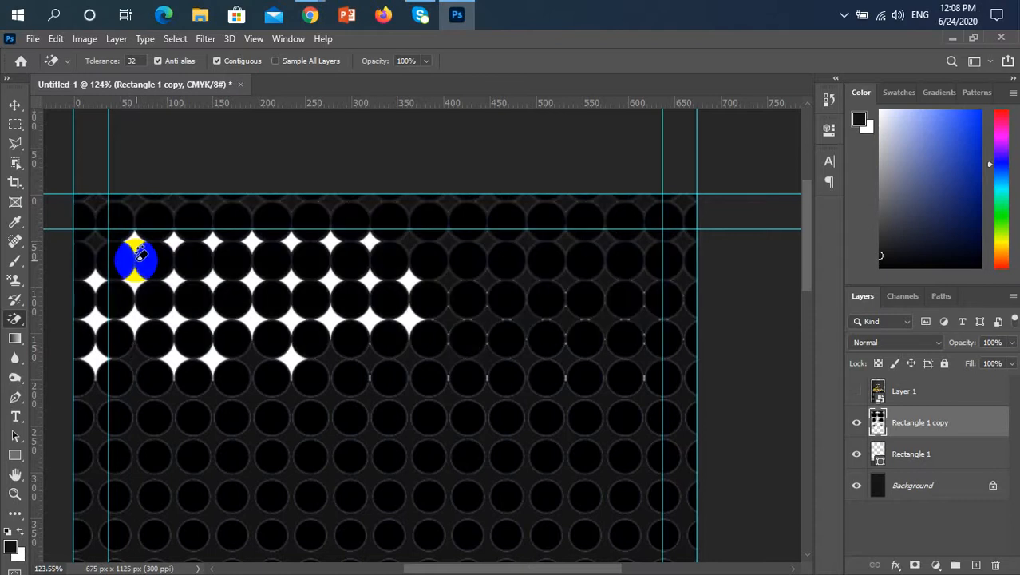
- Magic-erase the second row's four white gaps nearest the cleared right-hand area
{"action": "left_click", "coordinate": [250, 242]}
{"action": "left_click", "coordinate": [292, 242]}
{"action": "left_click", "coordinate": [332, 242]}
{"action": "left_click", "coordinate": [367, 241]}
- Magic-erase the two rightmost remaining white gaps in both the third and fourth rows
{"action": "left_click", "coordinate": [366, 280]}
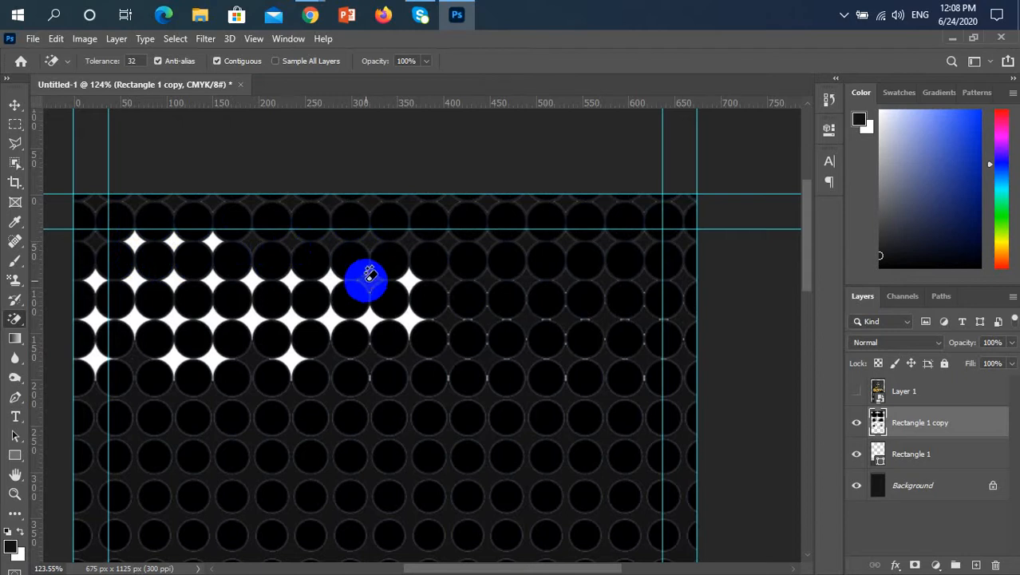
{"action": "left_click", "coordinate": [406, 278]}
{"action": "left_click", "coordinate": [412, 317]}
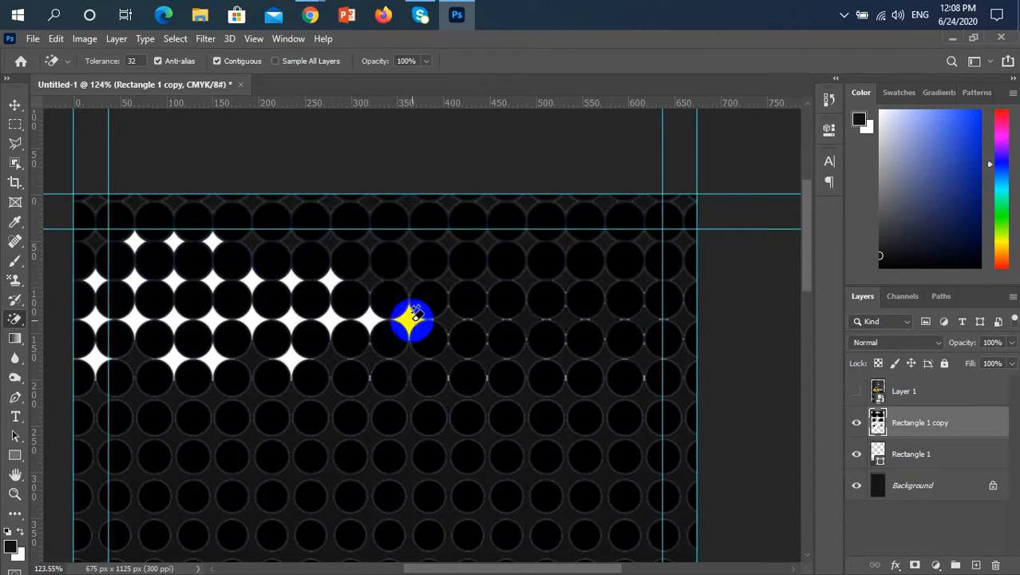
{"action": "left_click", "coordinate": [368, 320]}
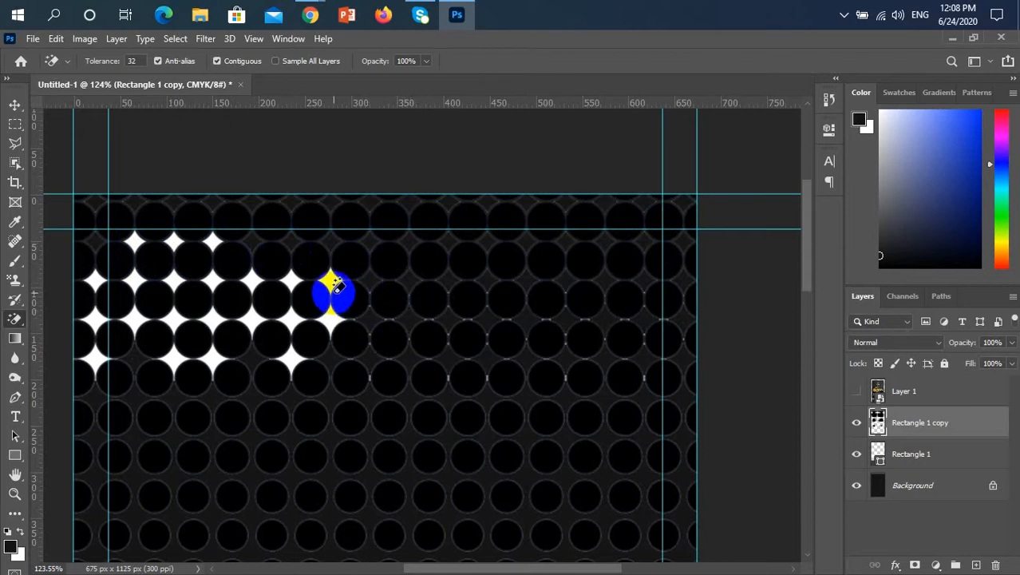
- Magic-erase the white gaps in rows three to five across the fifth to seventh columns from the left edge
{"action": "left_click", "coordinate": [291, 279]}
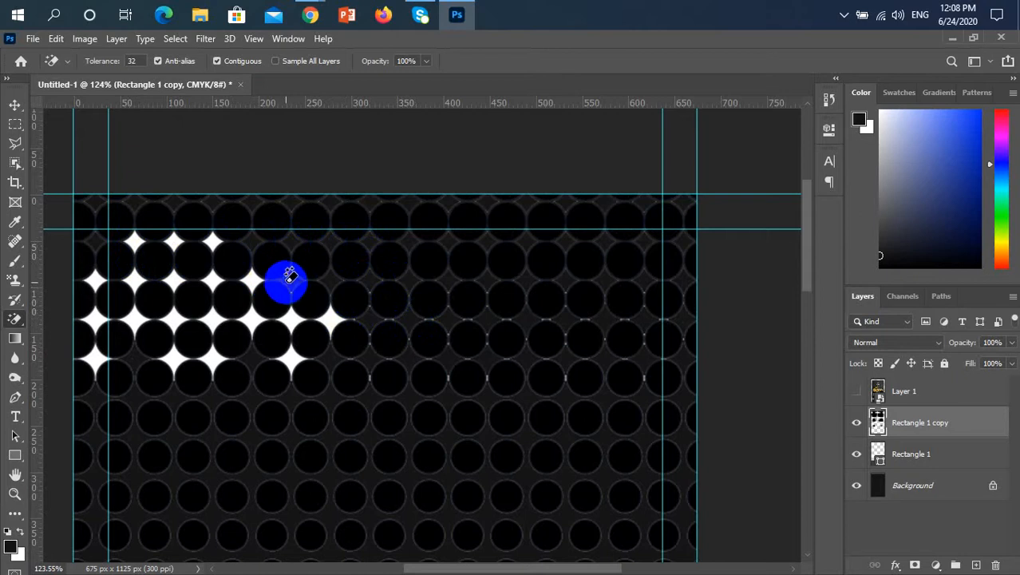
{"action": "left_click", "coordinate": [252, 278]}
{"action": "left_click", "coordinate": [330, 321]}
{"action": "left_click", "coordinate": [300, 318]}
{"action": "left_click", "coordinate": [257, 321]}
{"action": "left_click", "coordinate": [289, 362]}
- Magic-erase the four white gaps in the fourth column from the left edge, working from the fifth row up to the second
{"action": "left_click", "coordinate": [212, 361]}
{"action": "left_click", "coordinate": [213, 319]}
{"action": "left_click", "coordinate": [211, 281]}
{"action": "left_click", "coordinate": [212, 243]}
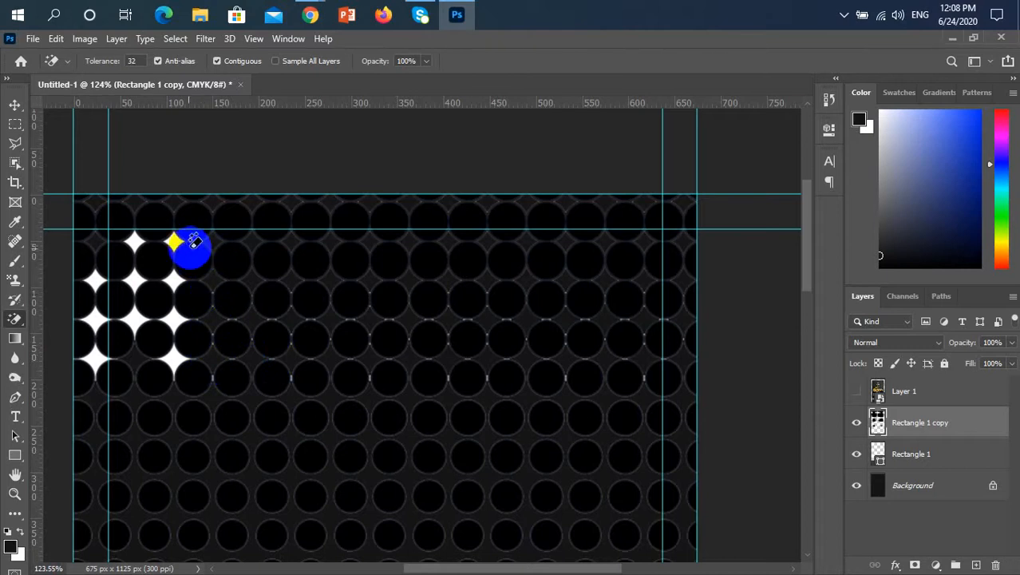
- Magic-erase the white gaps in the third column from the left edge, from the second row down to the fifth
{"action": "left_click", "coordinate": [173, 241]}
{"action": "left_click", "coordinate": [134, 241]}
{"action": "left_click", "coordinate": [171, 280]}
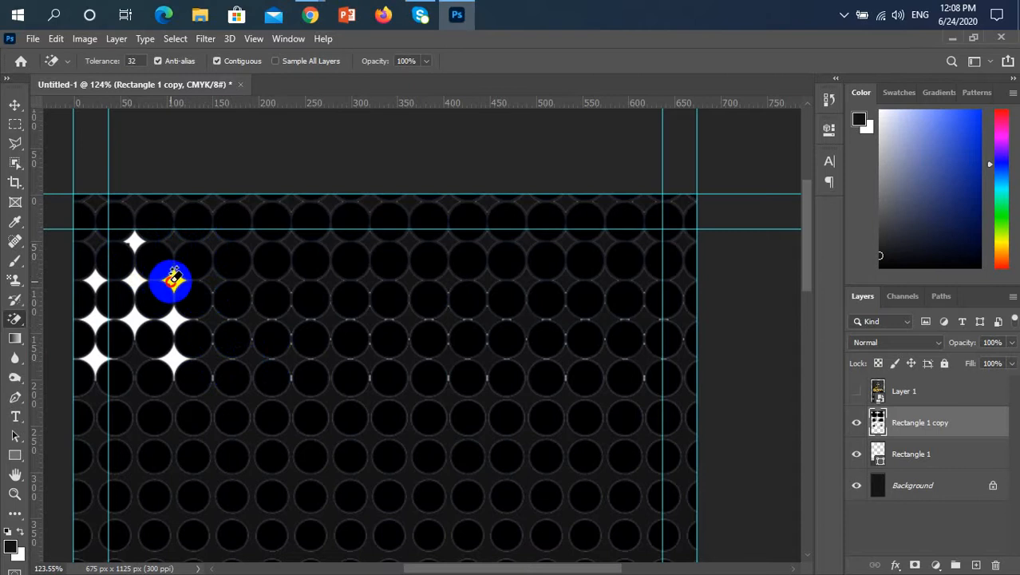
{"action": "left_click", "coordinate": [173, 279]}
{"action": "left_click", "coordinate": [171, 357]}
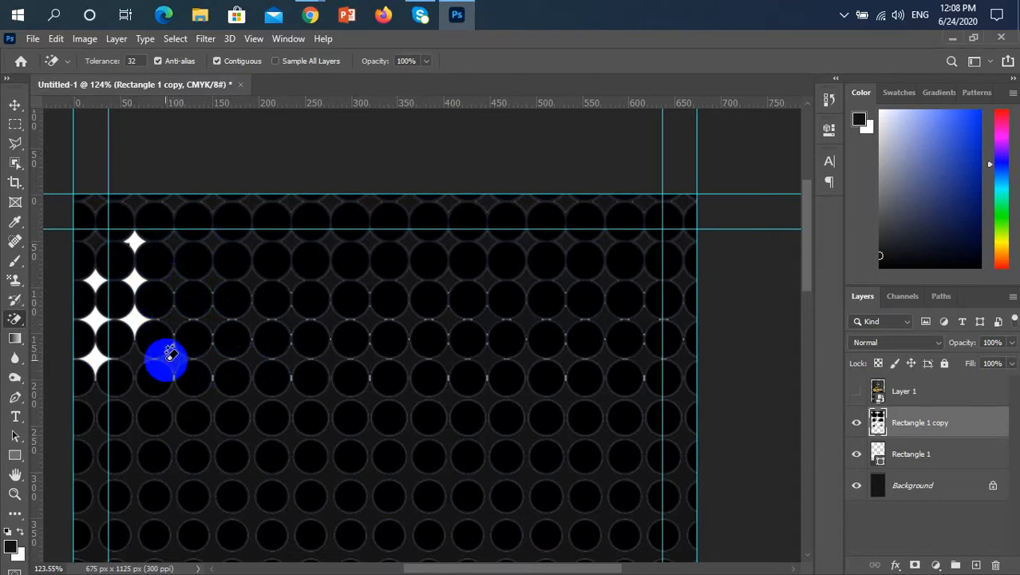
- Magic-erase the last six white gaps in the two leftmost columns
{"action": "left_click", "coordinate": [93, 358]}
{"action": "left_click", "coordinate": [96, 320]}
{"action": "left_click", "coordinate": [133, 319]}
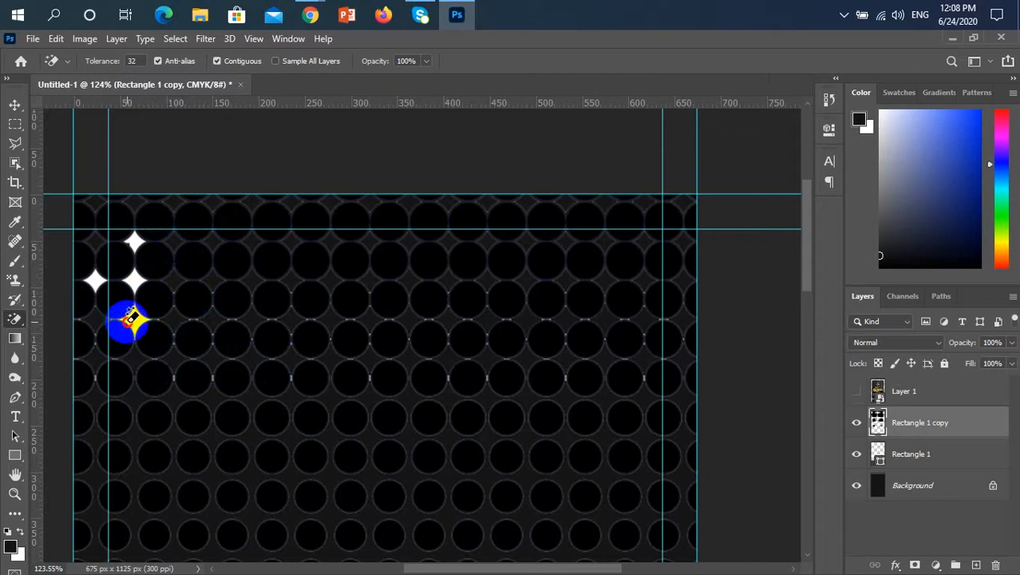
{"action": "left_click", "coordinate": [133, 281]}
{"action": "left_click", "coordinate": [132, 239]}
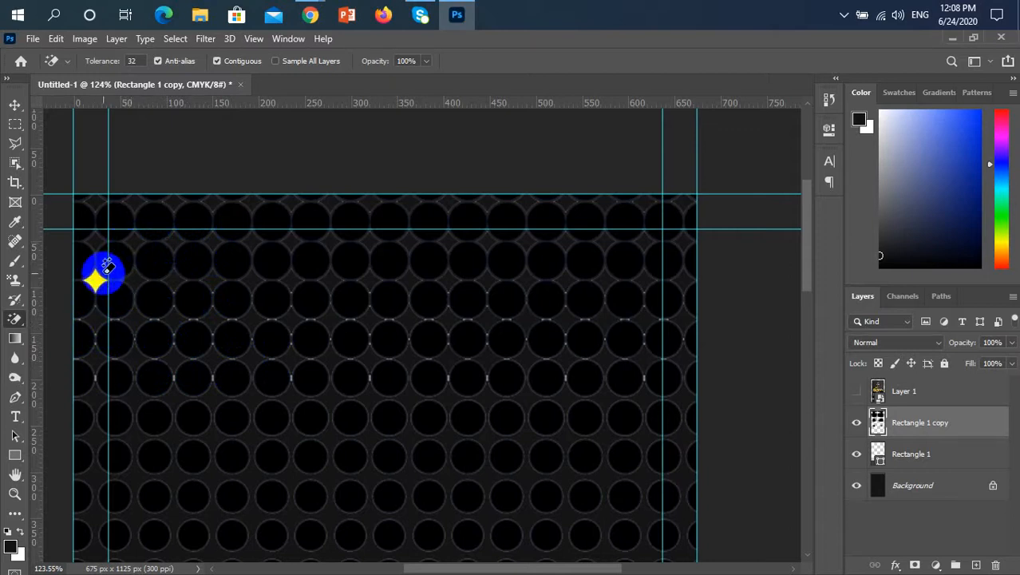
{"action": "left_click", "coordinate": [94, 280]}
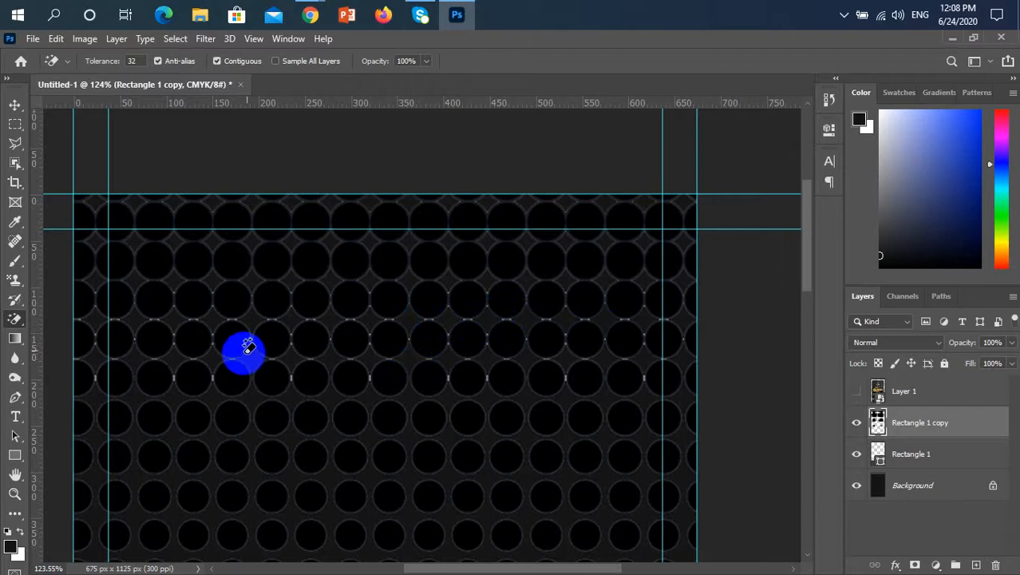
- Load the halftone dots of the Rectangle 1 copy layer as a selection
{"action": "left_click", "coordinate": [287, 365]}
{"action": "scroll", "coordinate": [577, 370], "scroll_direction": "down", "scroll_amount": 2}
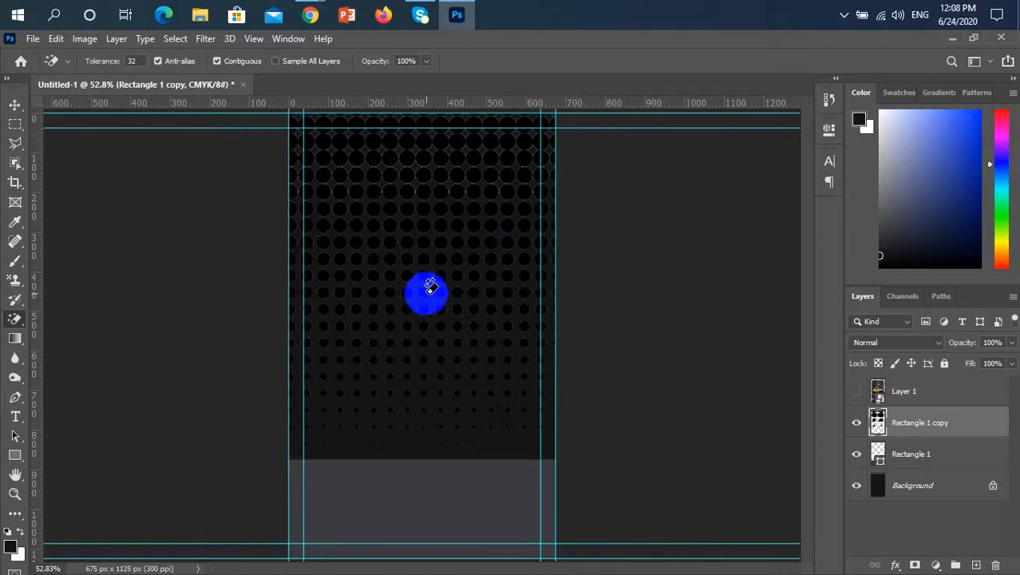
{"action": "scroll", "coordinate": [476, 166], "scroll_direction": "up", "scroll_amount": 5}
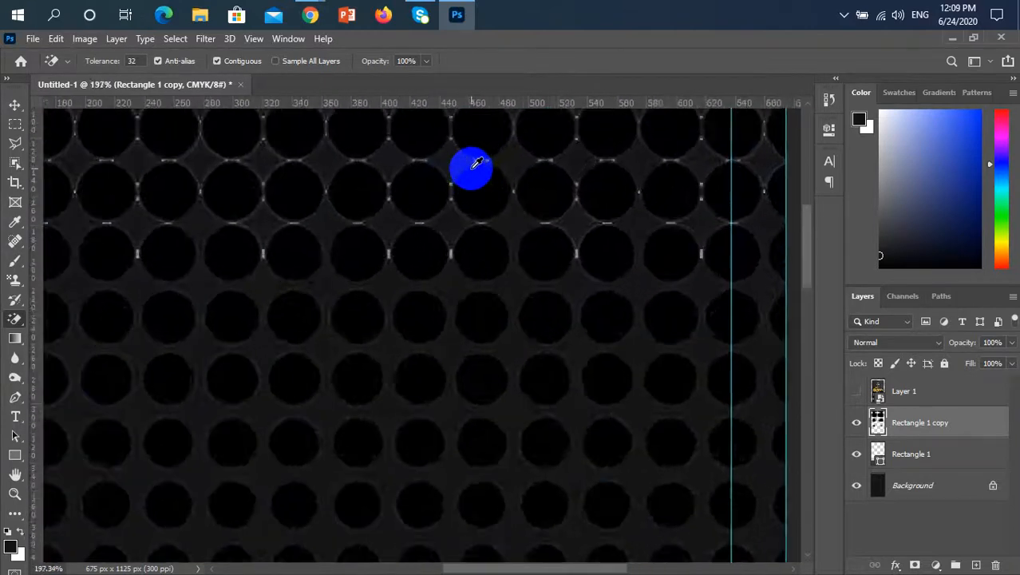
{"action": "scroll", "coordinate": [475, 166], "scroll_direction": "down", "scroll_amount": 5}
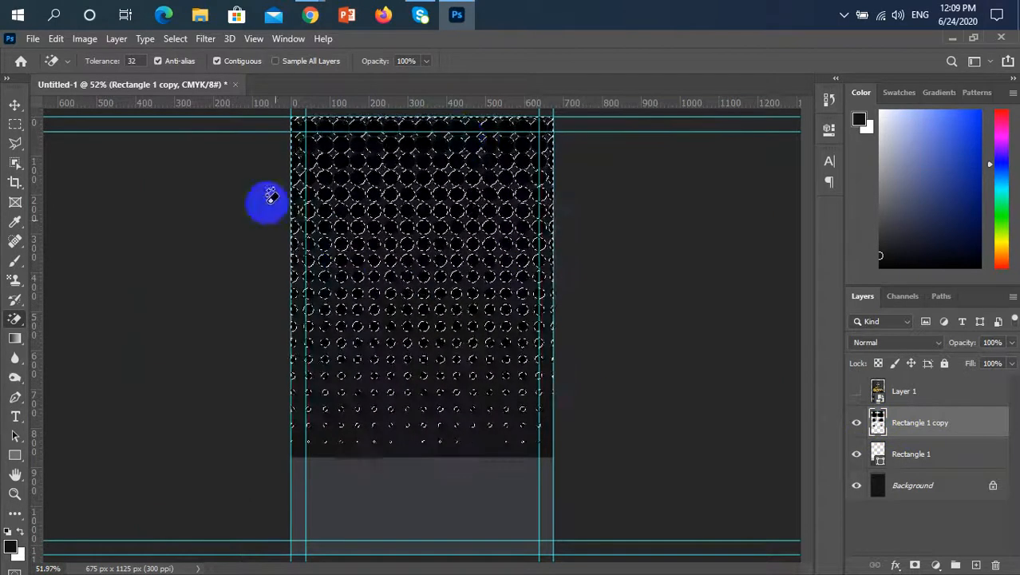
- Hide the Rectangle 1 copy layer and add a new empty layer above it, keeping the dot selection active
{"action": "left_click", "coordinate": [857, 427]}
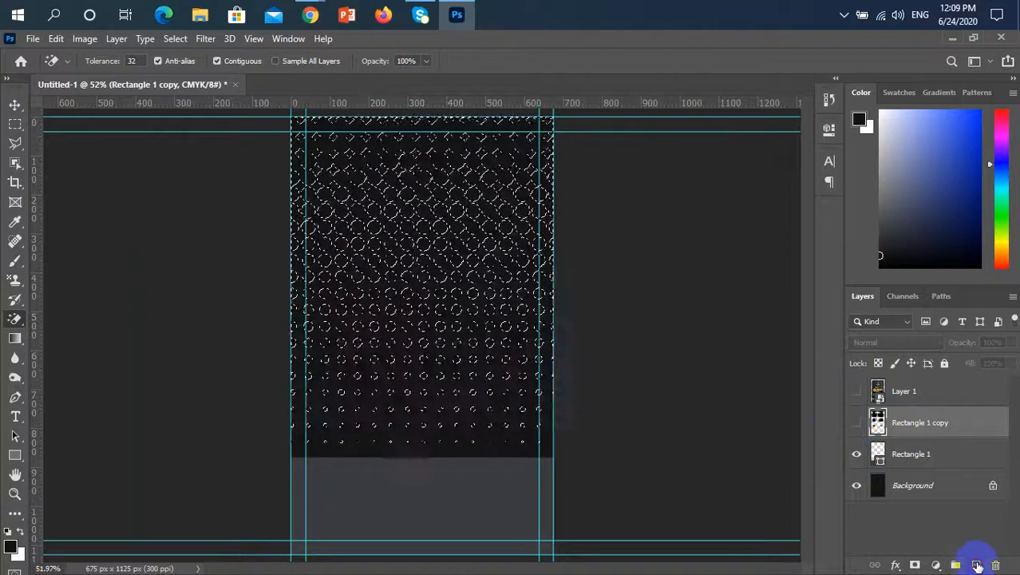
{"action": "left_click", "coordinate": [976, 564]}
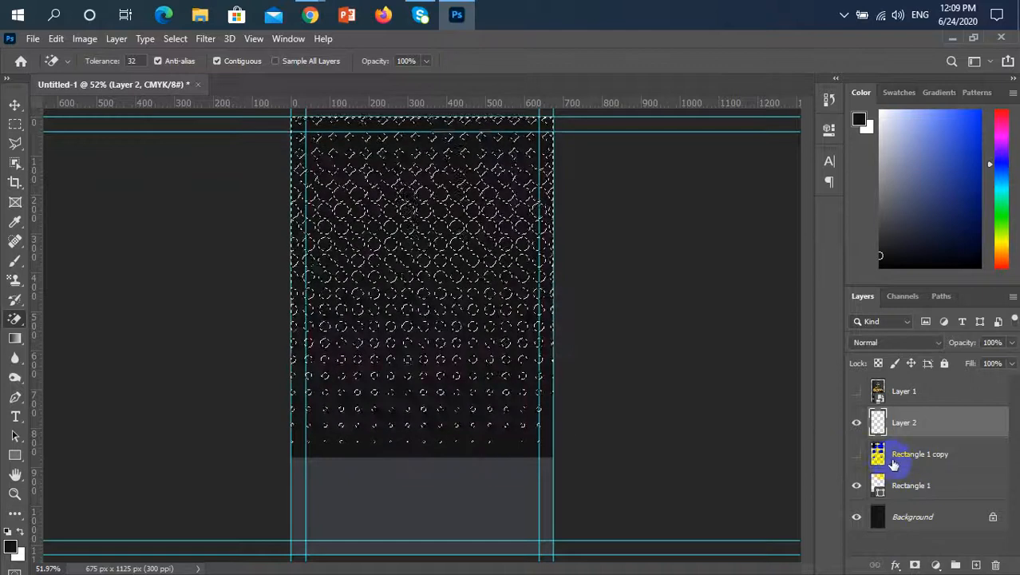
{"action": "left_click", "coordinate": [857, 454]}
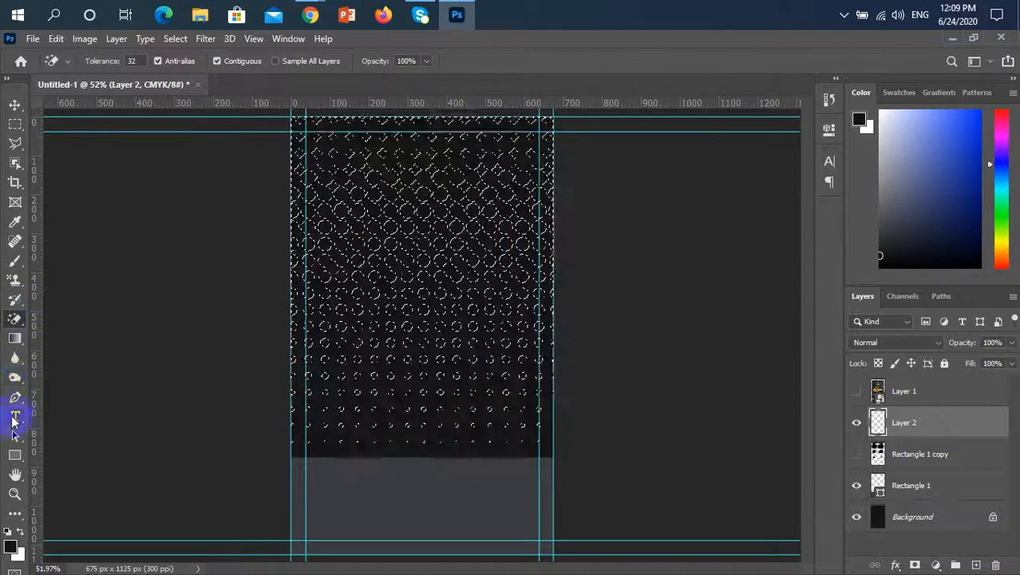
- Set up the Gradient tool with the black-to-white preset from the Basics group
{"action": "left_click", "coordinate": [15, 338]}
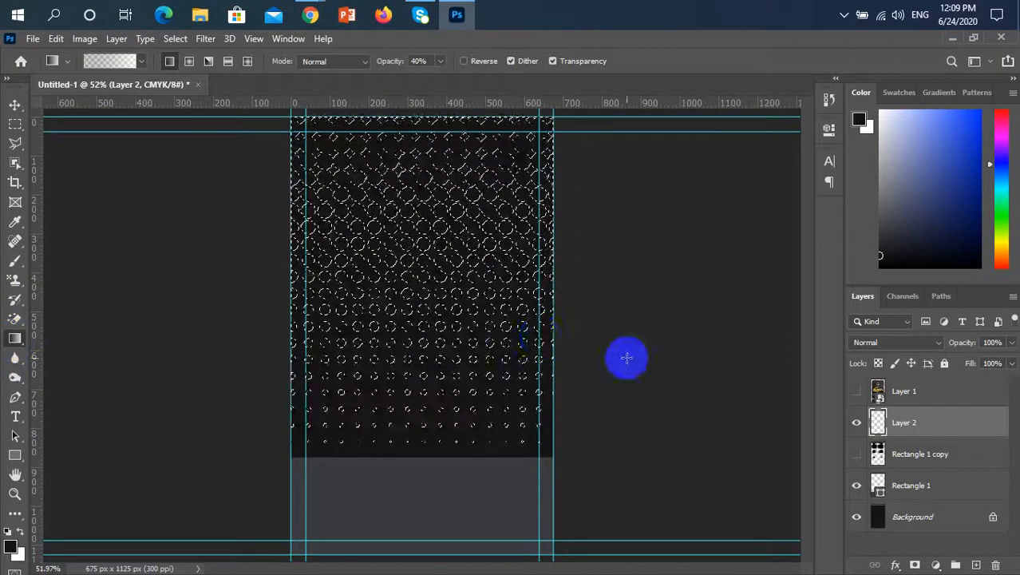
{"action": "left_click", "coordinate": [142, 62]}
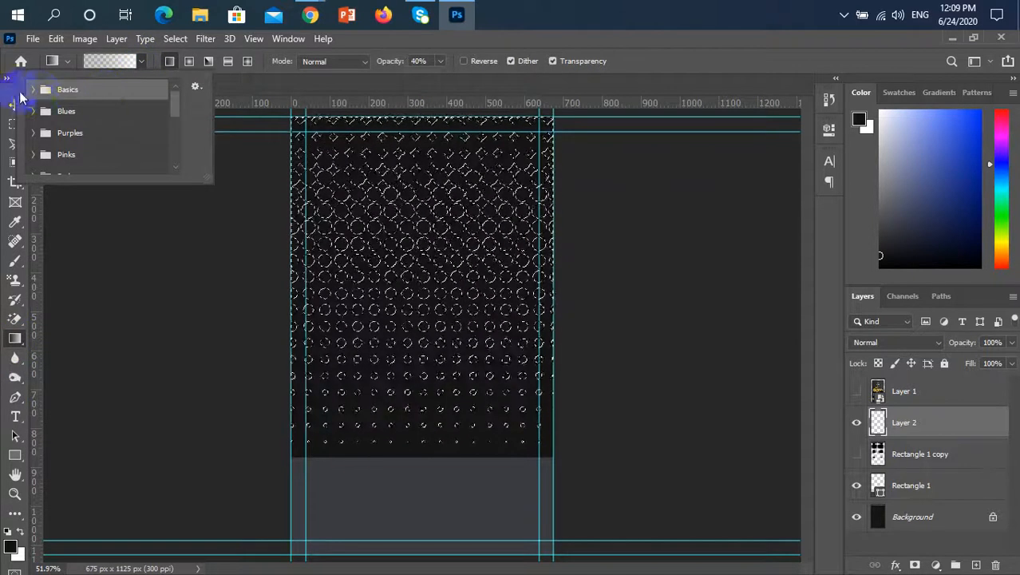
{"action": "left_click", "coordinate": [33, 89]}
{"action": "left_click", "coordinate": [103, 113]}
{"action": "scroll", "coordinate": [537, 303], "scroll_direction": "down", "scroll_amount": 3}
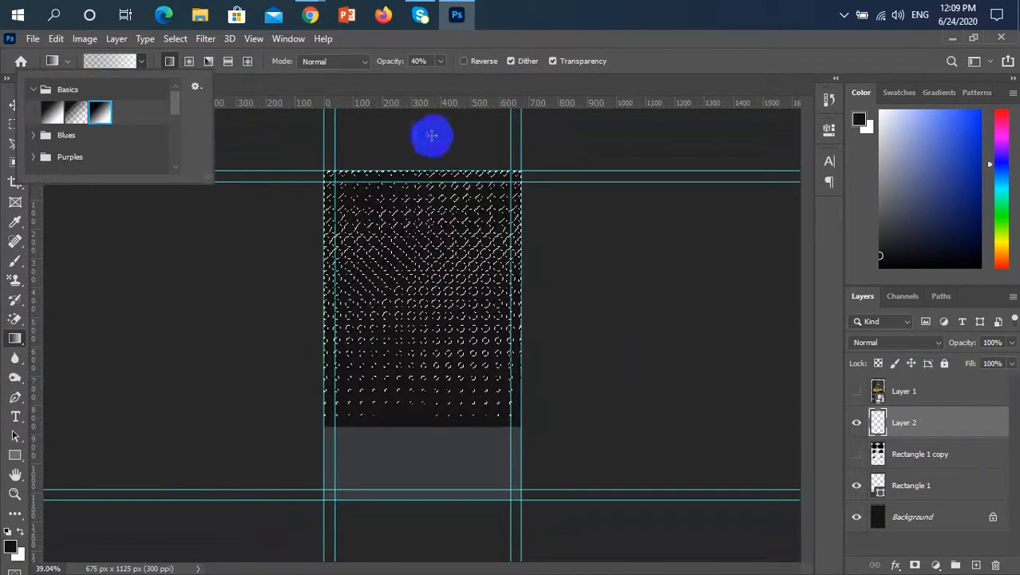
- Fill the selected dots with a vertical linear gradient from above the card to the dotted area's lower edge, and deselect
{"action": "left_click_drag", "start_coordinate": [431, 136], "coordinate": [430, 229]}
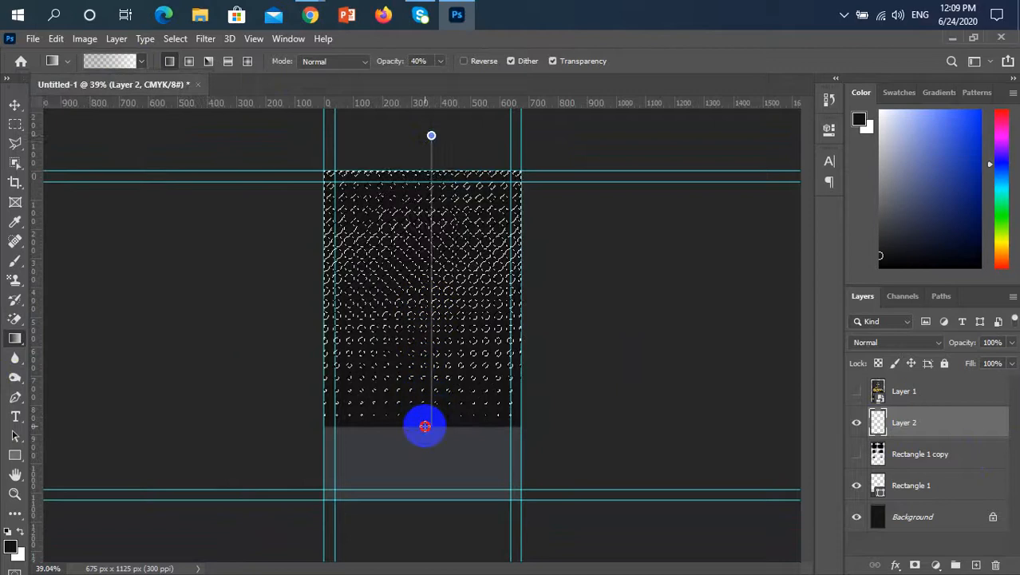
{"action": "left_click_drag", "start_coordinate": [425, 427], "coordinate": [425, 423]}
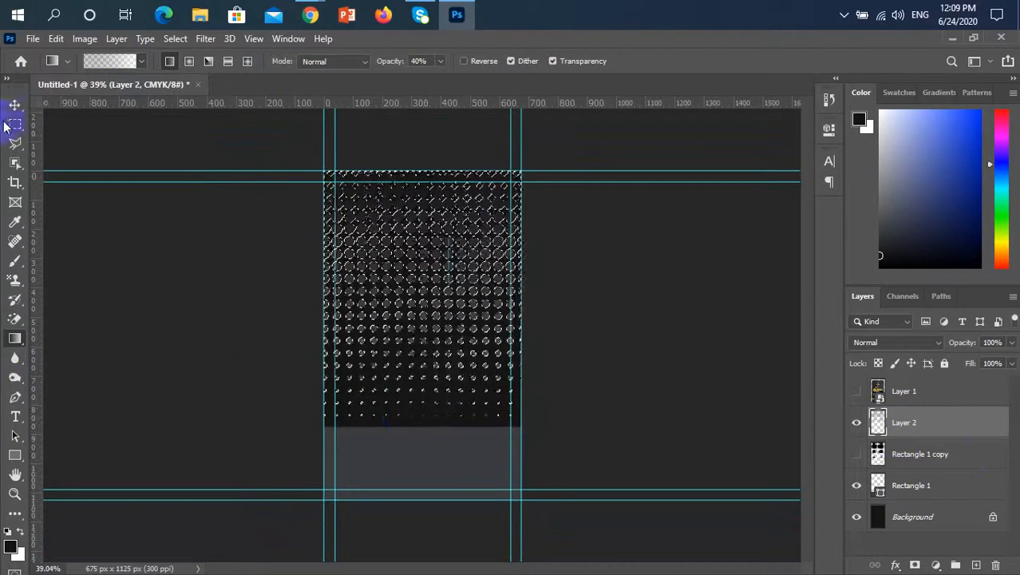
{"action": "key", "text": "ctrl+d"}
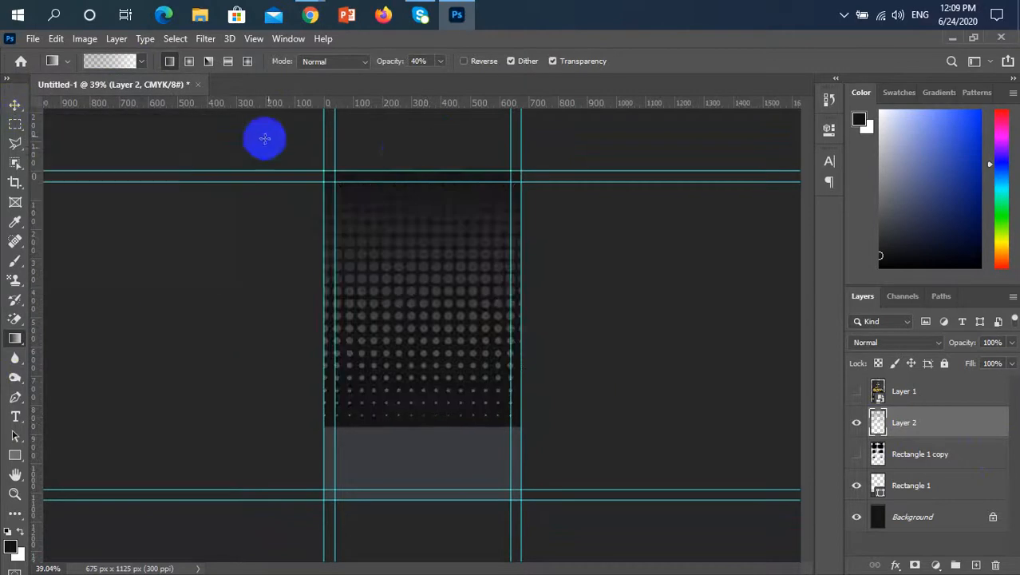
{"action": "scroll", "coordinate": [421, 142], "scroll_direction": "up", "scroll_amount": 3}
{"action": "scroll", "coordinate": [426, 142], "scroll_direction": "down", "scroll_amount": 1}
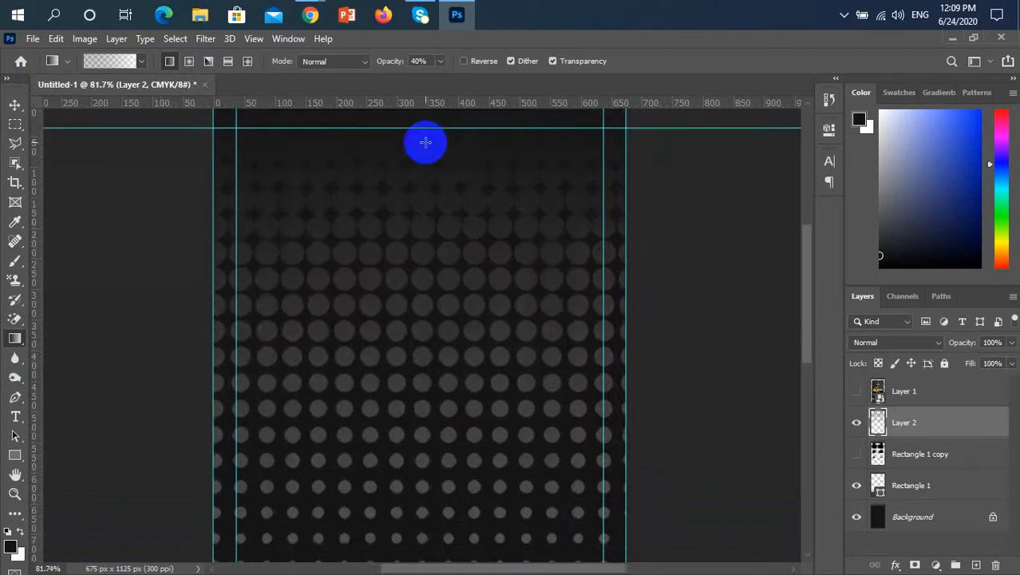
{"action": "scroll", "coordinate": [504, 300], "scroll_direction": "up", "scroll_amount": 1}
{"action": "scroll", "coordinate": [505, 300], "scroll_direction": "up", "scroll_amount": 1}
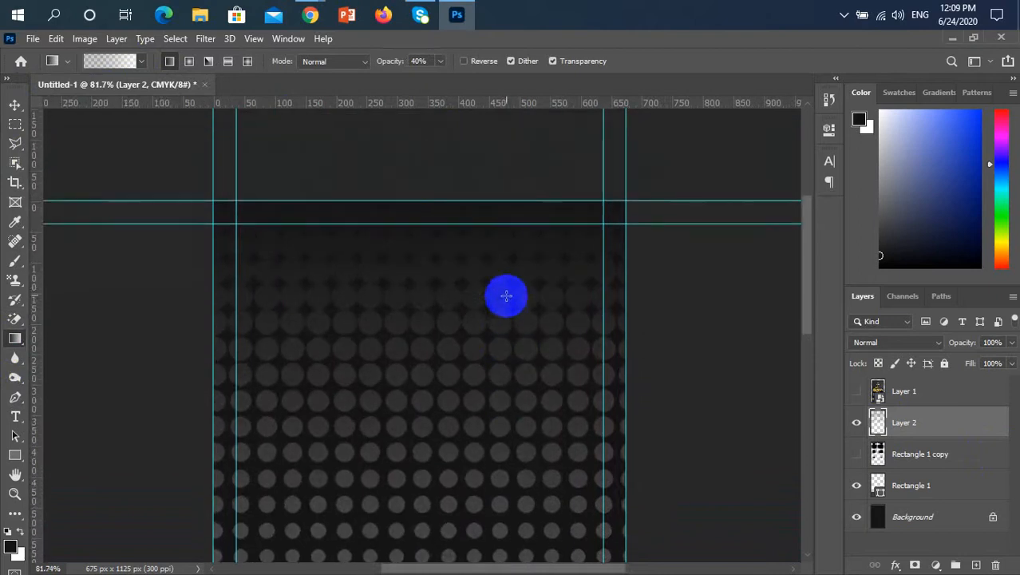
- Move the Rectangle 1 copy layer above Layer 2 and toggle its visibility to compare both dot versions, leaving it hidden
{"action": "scroll", "coordinate": [501, 289], "scroll_direction": "down", "scroll_amount": 5}
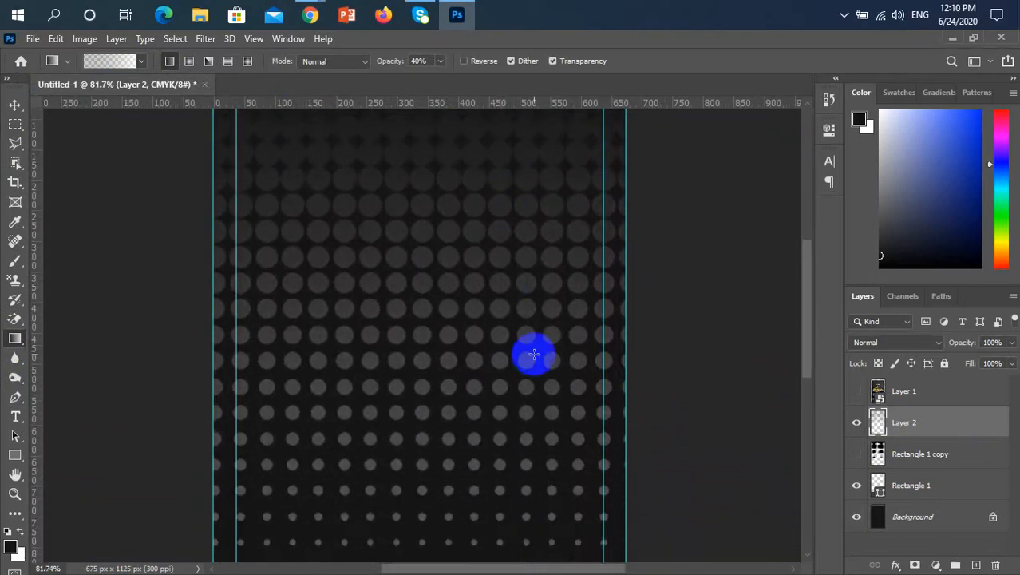
{"action": "scroll", "coordinate": [532, 351], "scroll_direction": "up", "scroll_amount": 1}
{"action": "scroll", "coordinate": [507, 273], "scroll_direction": "up", "scroll_amount": 3}
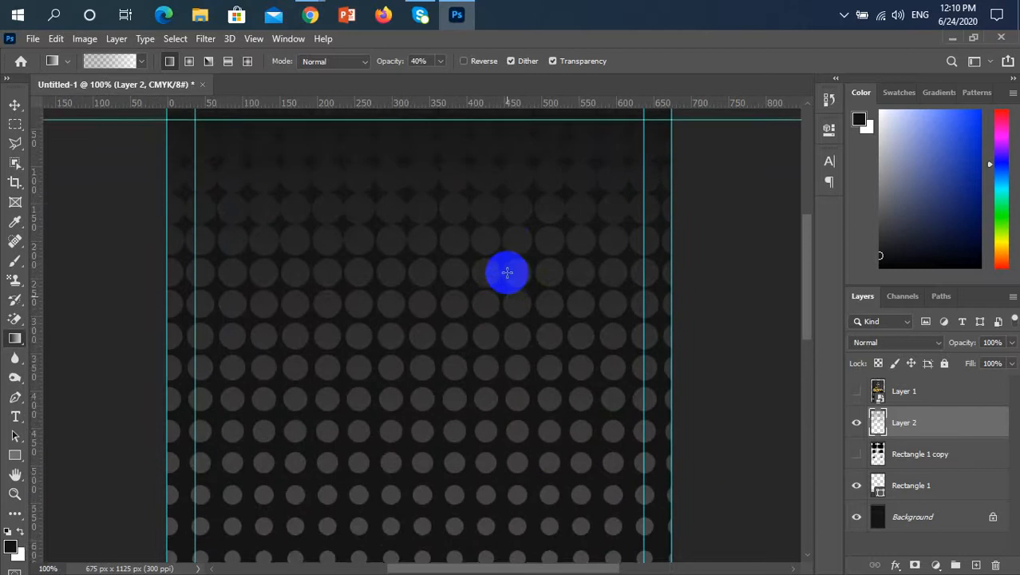
{"action": "scroll", "coordinate": [508, 273], "scroll_direction": "up", "scroll_amount": 2}
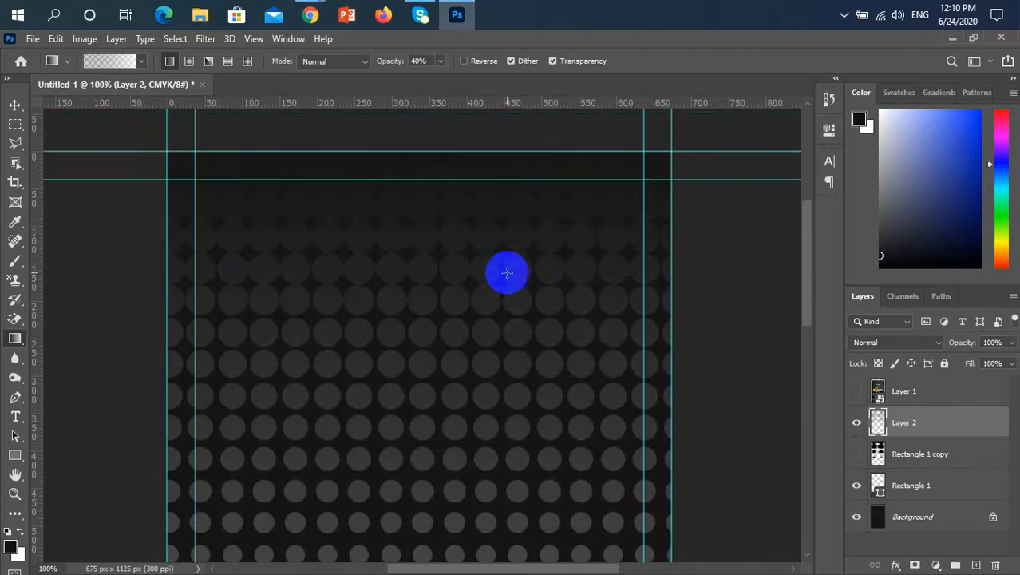
{"action": "left_click_drag", "start_coordinate": [929, 457], "coordinate": [910, 424]}
{"action": "left_click", "coordinate": [857, 423]}
{"action": "left_click", "coordinate": [857, 423]}
{"action": "left_click", "coordinate": [858, 424]}
{"action": "left_click", "coordinate": [857, 423]}
{"action": "left_click", "coordinate": [857, 424]}
{"action": "left_click", "coordinate": [857, 424]}
- Switch the reference image in Layer 1 on and off and compare its halftone background with the recreated dots across the card
{"action": "left_click", "coordinate": [857, 391]}
{"action": "left_click", "coordinate": [857, 391]}
{"action": "left_click", "coordinate": [857, 391]}
{"action": "left_click", "coordinate": [857, 391]}
{"action": "left_click", "coordinate": [857, 391]}
{"action": "left_click", "coordinate": [857, 391]}
{"action": "left_click", "coordinate": [857, 392]}
{"action": "left_click", "coordinate": [857, 391]}
{"action": "left_click", "coordinate": [857, 391]}
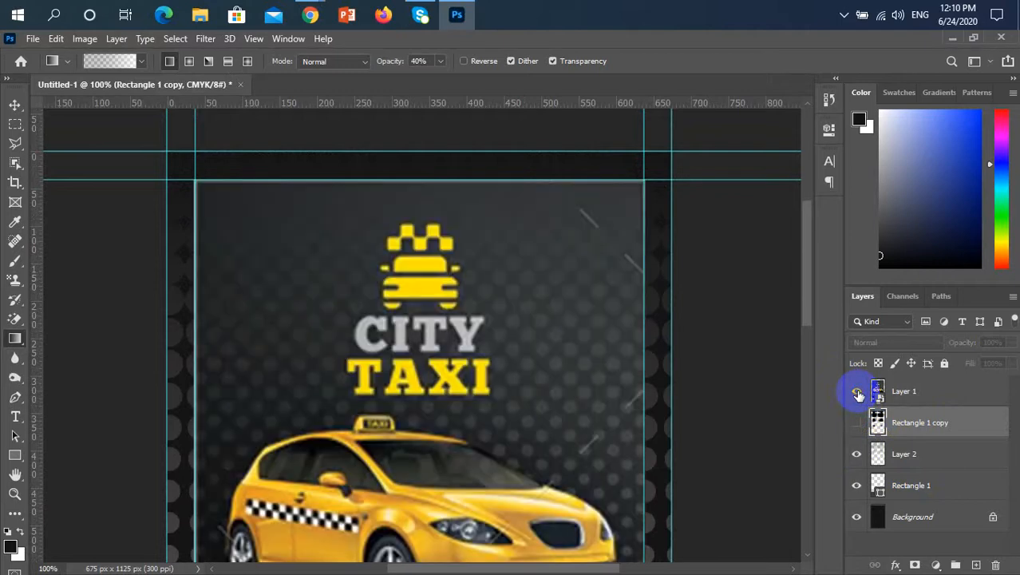
{"action": "scroll", "coordinate": [612, 375], "scroll_direction": "down", "scroll_amount": 5}
{"action": "scroll", "coordinate": [614, 376], "scroll_direction": "up", "scroll_amount": 4}
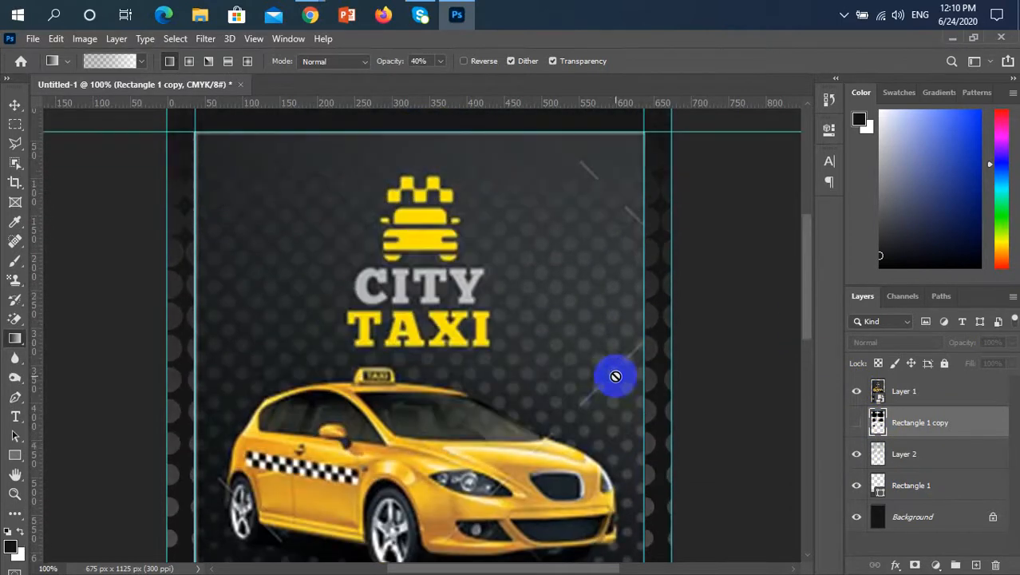
{"action": "scroll", "coordinate": [563, 240], "scroll_direction": "down", "scroll_amount": 2}
{"action": "scroll", "coordinate": [567, 257], "scroll_direction": "down", "scroll_amount": 5}
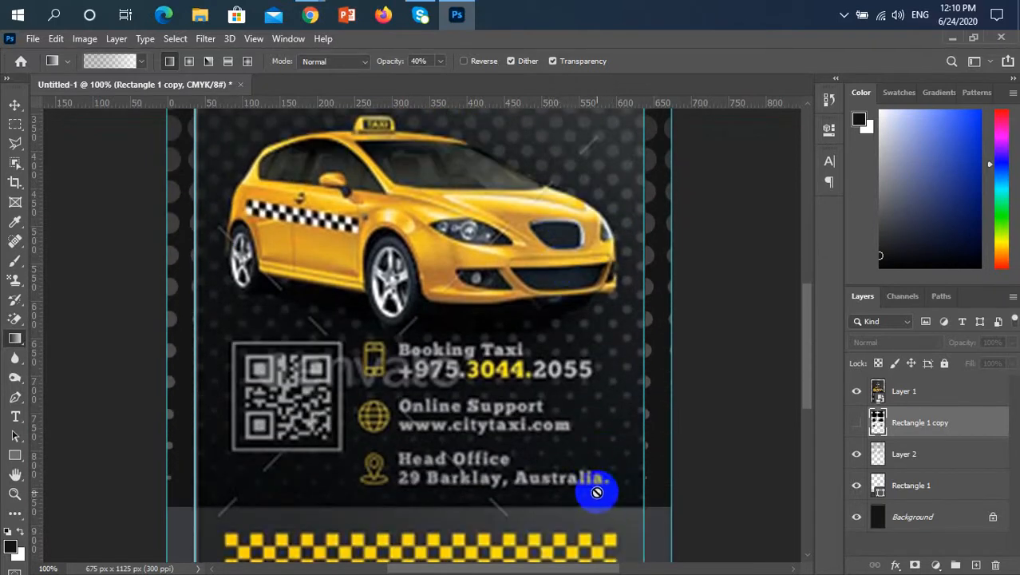
{"action": "scroll", "coordinate": [606, 491], "scroll_direction": "up", "scroll_amount": 5}
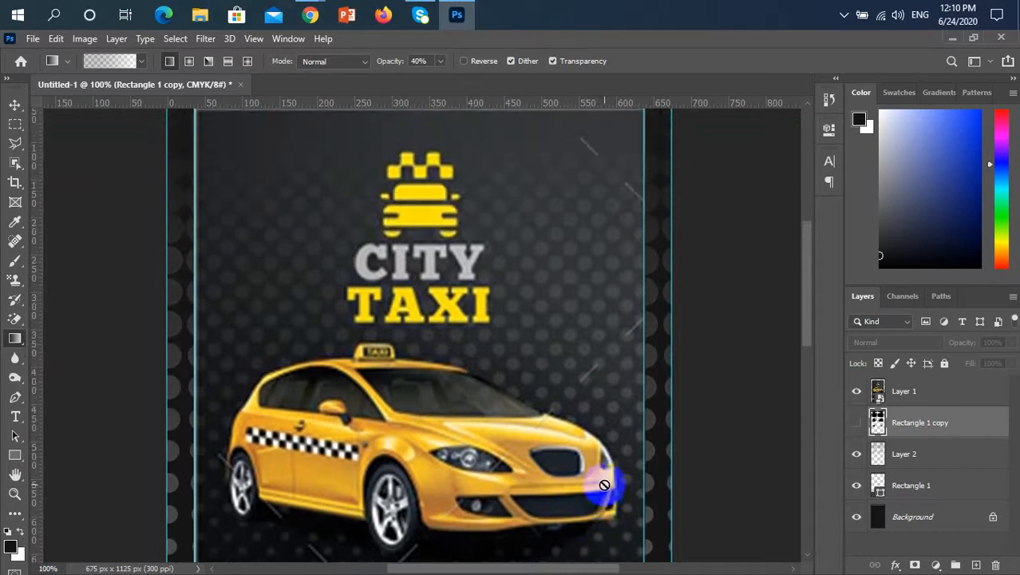
{"action": "scroll", "coordinate": [611, 471], "scroll_direction": "up", "scroll_amount": 2}
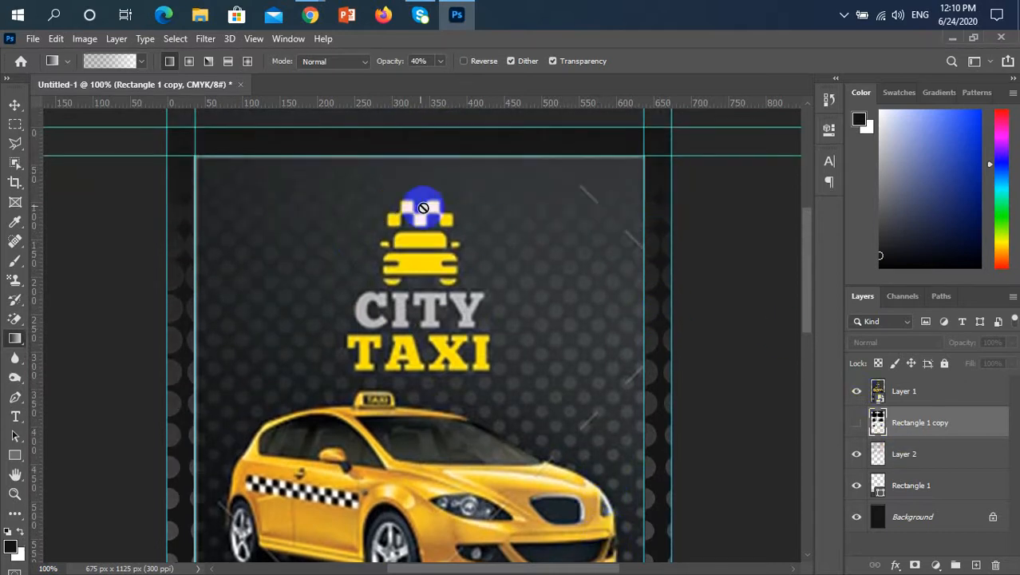
{"action": "scroll", "coordinate": [594, 493], "scroll_direction": "down", "scroll_amount": 2}
{"action": "scroll", "coordinate": [595, 492], "scroll_direction": "down", "scroll_amount": 4}
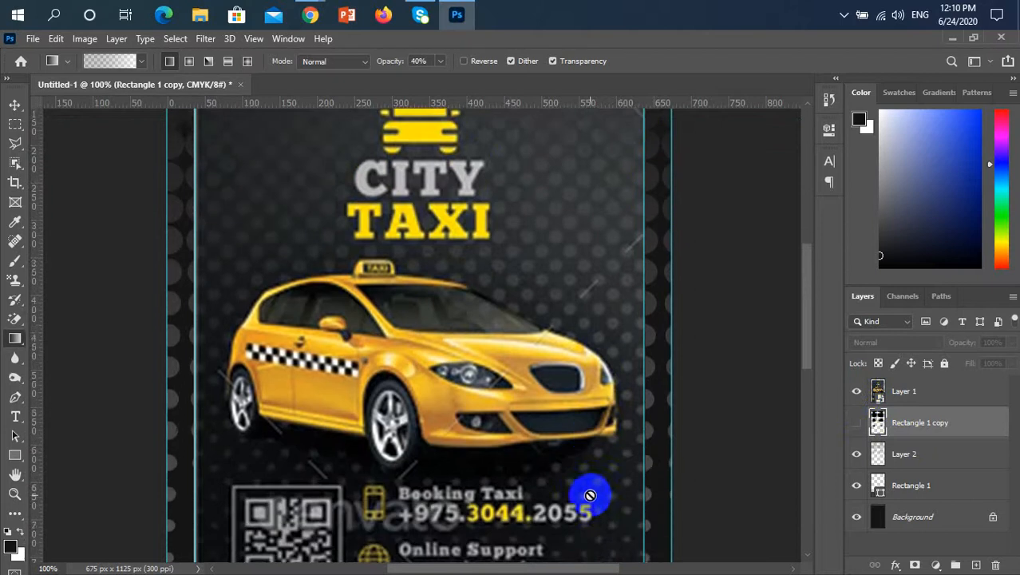
- Hide the reference image in Layer 1 and examine the gradient-filled dots over the whole card
{"action": "left_click", "coordinate": [850, 397]}
{"action": "scroll", "coordinate": [603, 346], "scroll_direction": "up", "scroll_amount": 6}
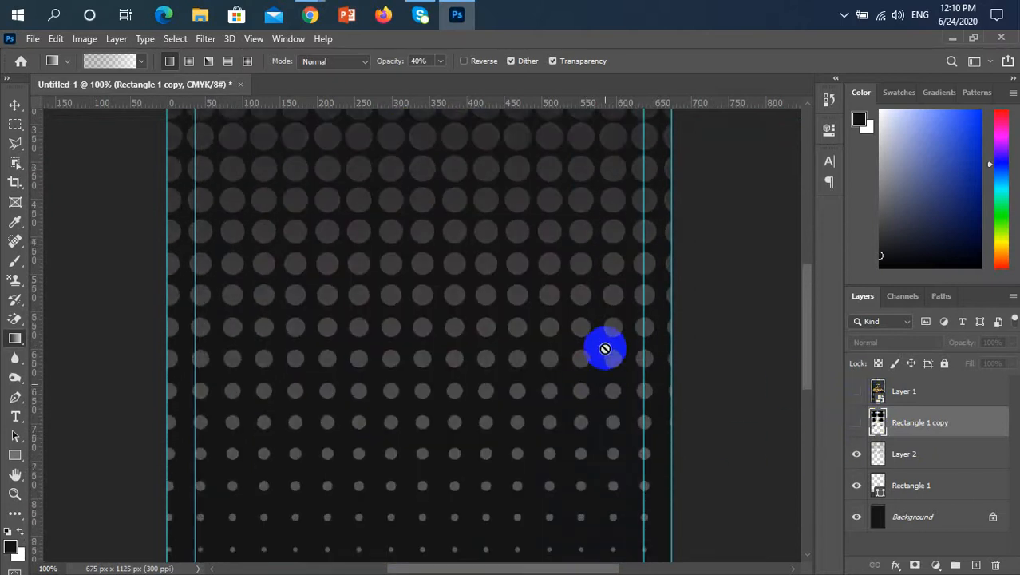
{"action": "scroll", "coordinate": [469, 158], "scroll_direction": "down", "scroll_amount": 2}
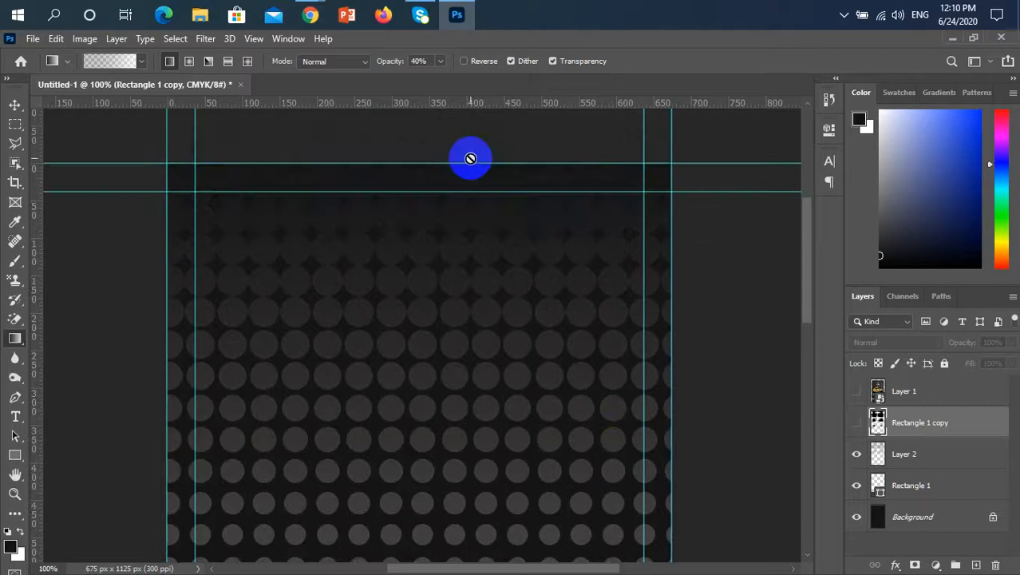
{"action": "scroll", "coordinate": [564, 339], "scroll_direction": "down", "scroll_amount": 3}
{"action": "scroll", "coordinate": [568, 350], "scroll_direction": "down", "scroll_amount": 2}
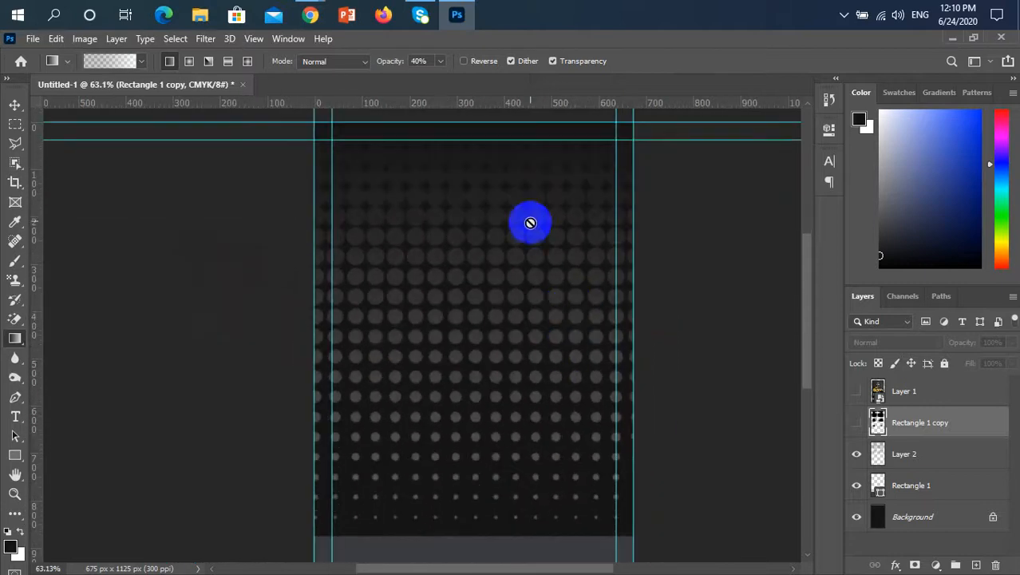
{"action": "scroll", "coordinate": [538, 522], "scroll_direction": "up", "scroll_amount": 1}
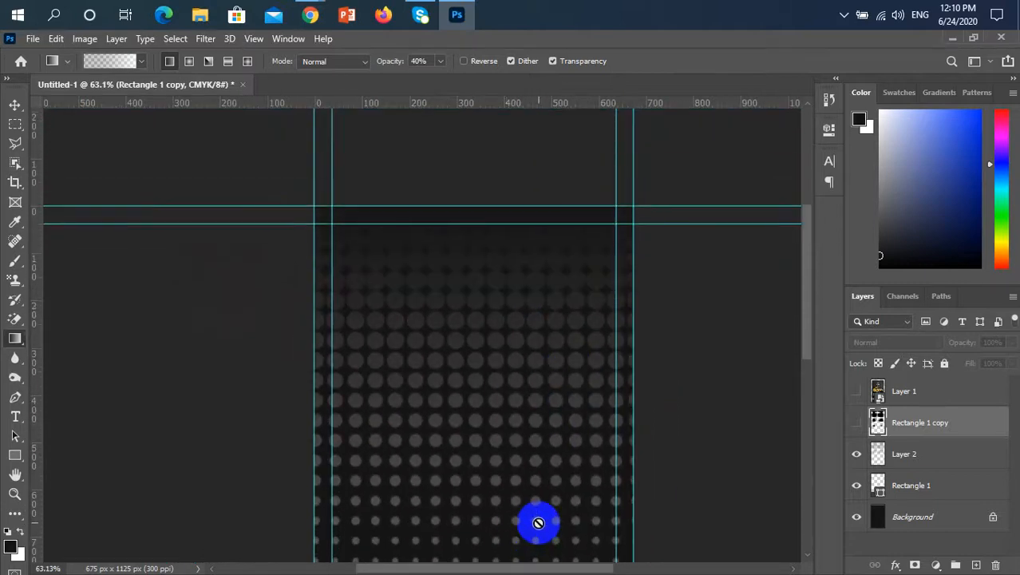
{"action": "scroll", "coordinate": [538, 522], "scroll_direction": "down", "scroll_amount": 3}
{"action": "scroll", "coordinate": [538, 520], "scroll_direction": "up", "scroll_amount": 3}
{"action": "scroll", "coordinate": [542, 515], "scroll_direction": "down", "scroll_amount": 2}
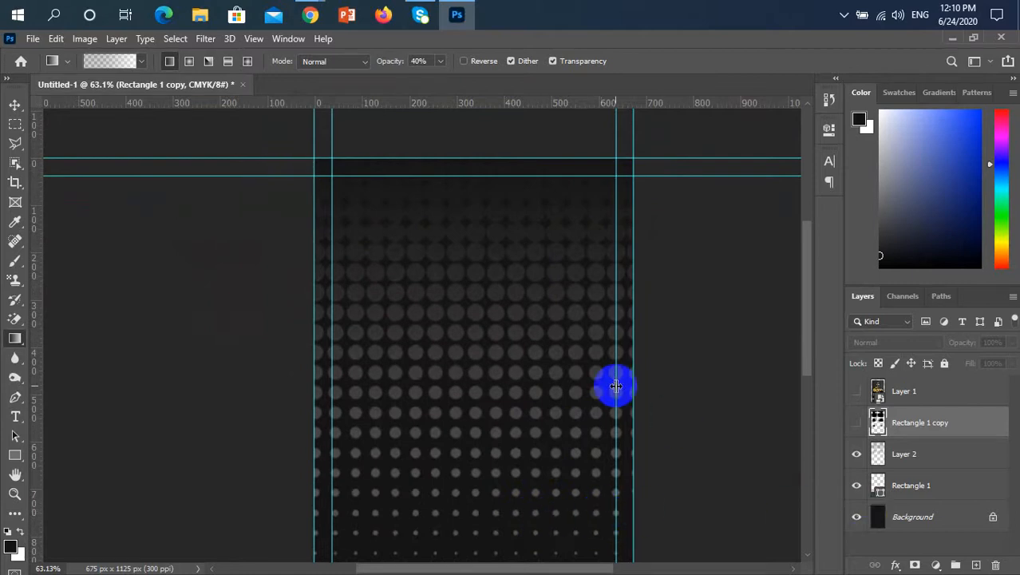
{"action": "key", "text": "ctrl+1"}
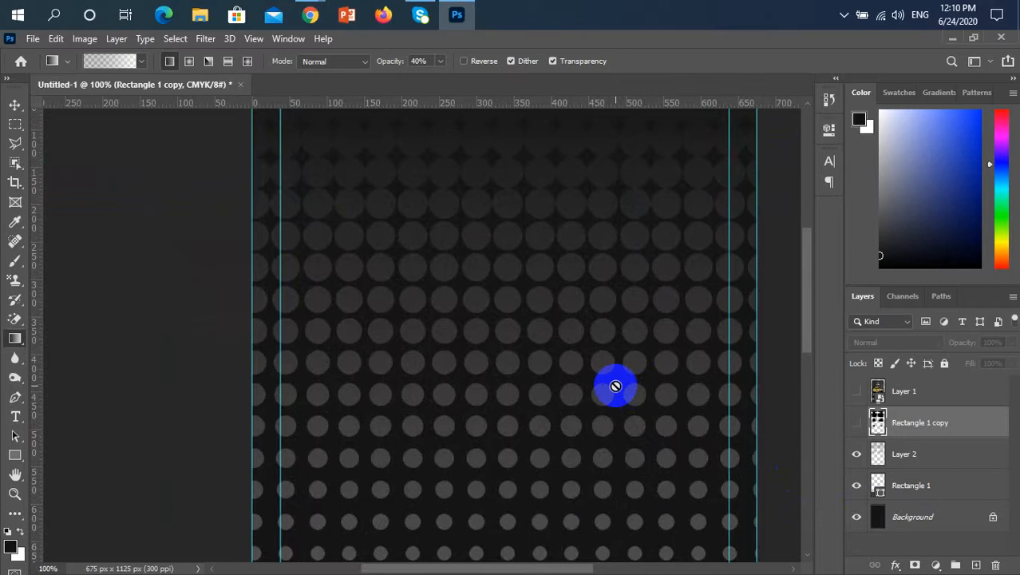
- Undo and redo the recent layer visibility changes, ending with Rectangle 1 copy shown and Layer 1 hidden
{"action": "key", "text": "ctrl+z"}
{"action": "key", "text": "ctrl+shift+z"}
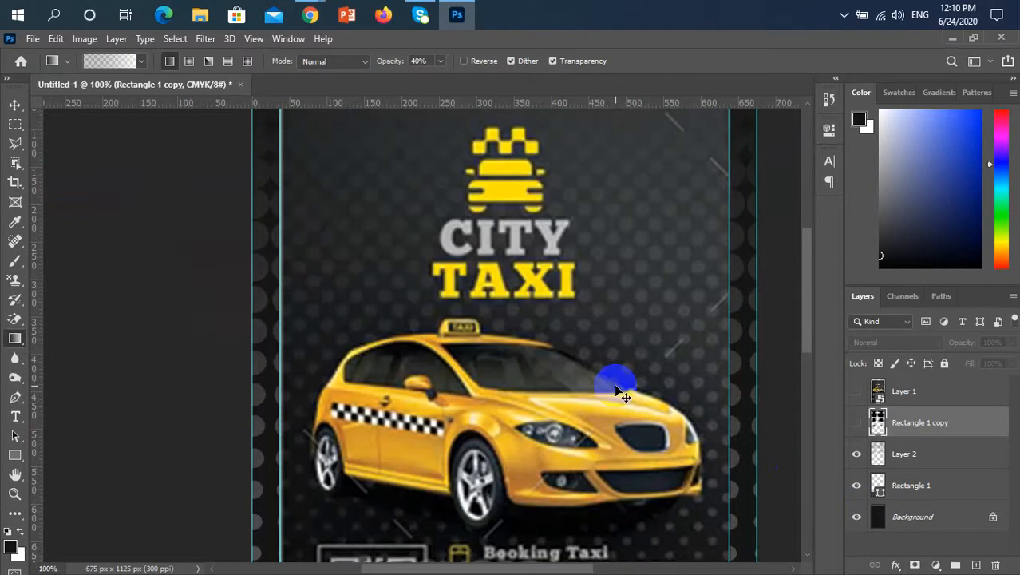
{"action": "key", "text": "ctrl+z"}
{"action": "key", "text": "ctrl+shift+z"}
{"action": "key", "text": "ctrl+z"}
{"action": "key", "text": "ctrl+shift+z"}
{"action": "key", "text": "ctrl+z"}
{"action": "key", "text": "ctrl+shift+z"}
{"action": "key", "text": "ctrl+z"}
{"action": "key", "text": "ctrl+shift+z"}
{"action": "key", "text": "ctrl+shift+z"}
- Load the halftone dots of the Rectangle 1 copy layer as a selection
{"action": "scroll", "coordinate": [615, 391], "scroll_direction": "up", "scroll_amount": 4}
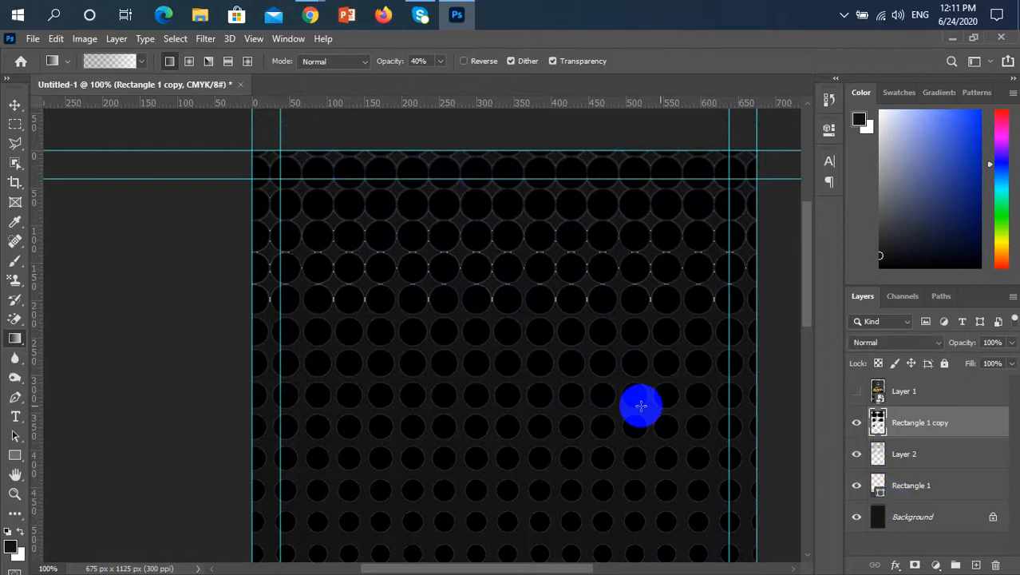
{"action": "left_click", "coordinate": [877, 424], "text": "ctrl"}
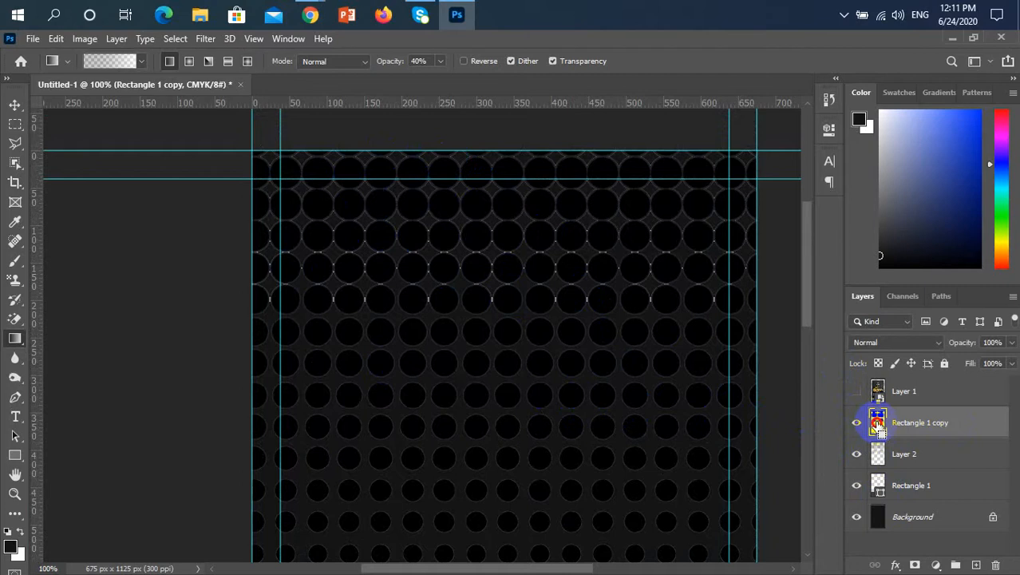
{"action": "scroll", "coordinate": [424, 363], "scroll_direction": "down", "scroll_amount": 5}
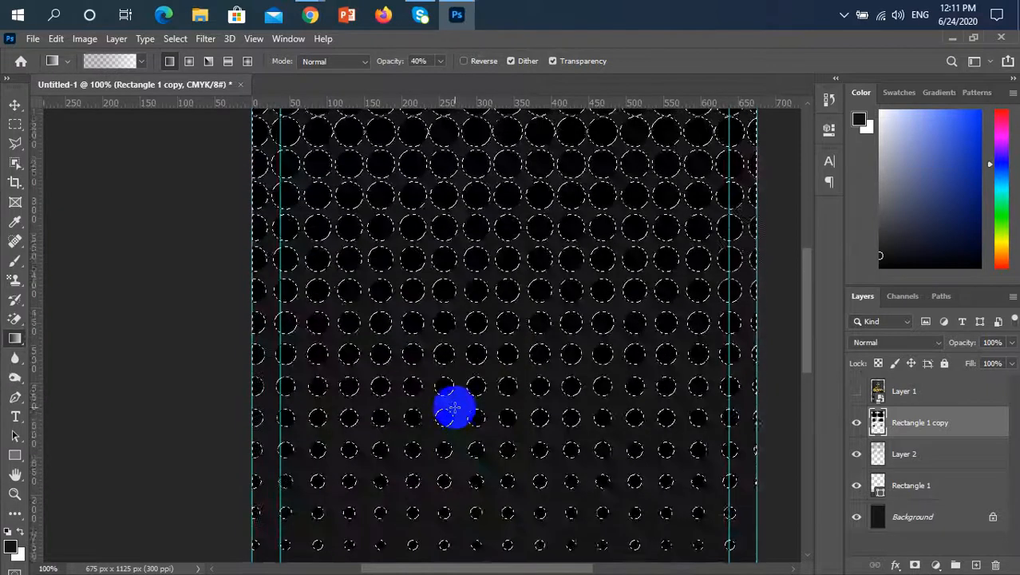
{"action": "scroll", "coordinate": [453, 409], "scroll_direction": "up", "scroll_amount": 8}
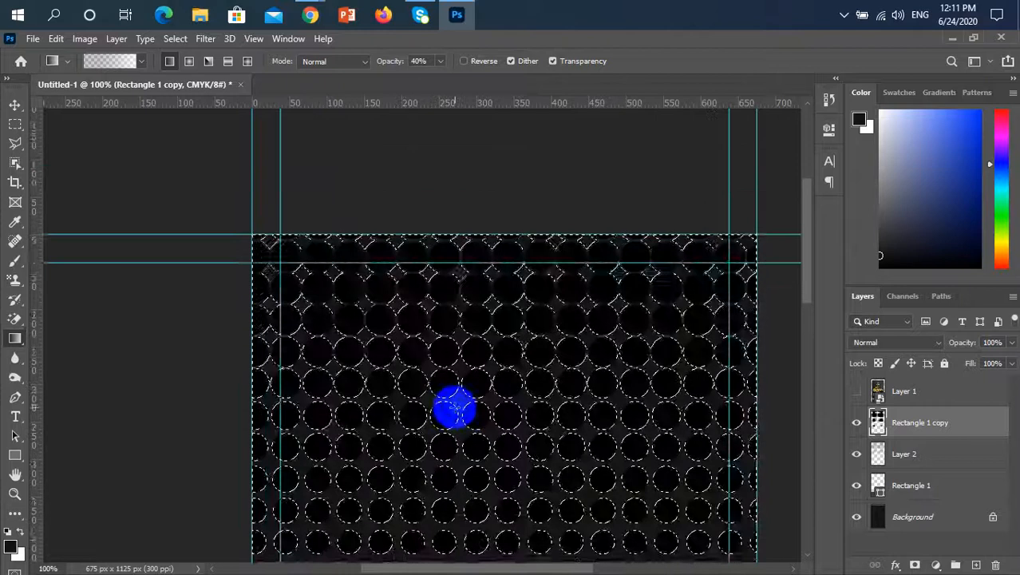
{"action": "scroll", "coordinate": [455, 407], "scroll_direction": "down", "scroll_amount": 5}
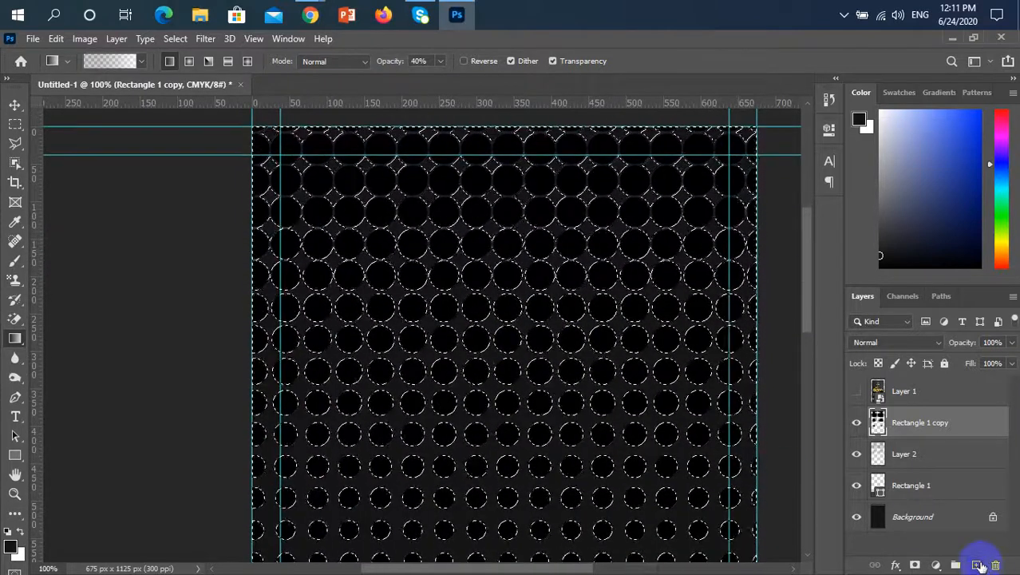
- Add a new empty layer above Rectangle 1 copy, and hide the Rectangle 1 copy and Layer 2 layers
{"action": "left_click", "coordinate": [977, 564]}
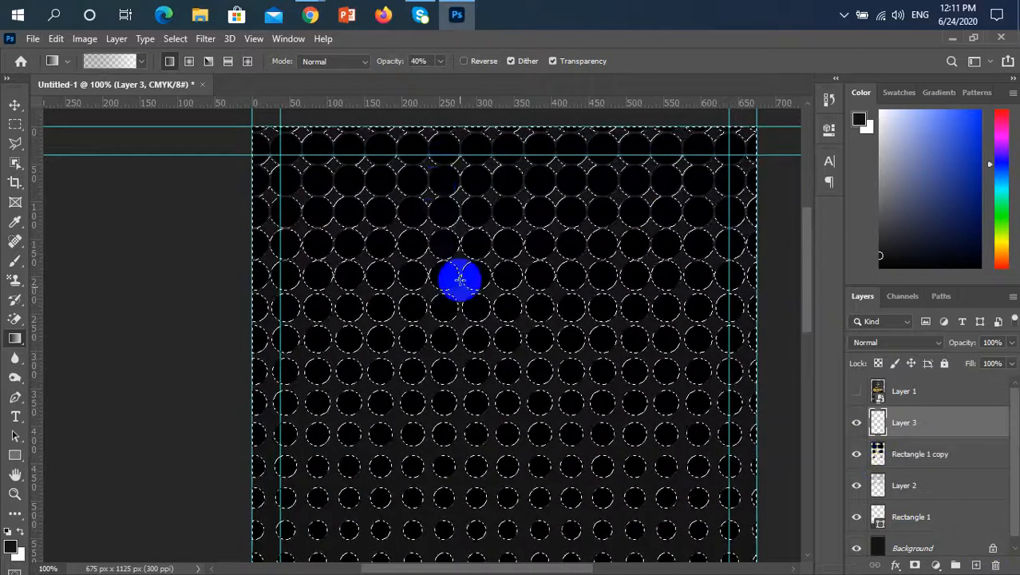
{"action": "left_click", "coordinate": [858, 455]}
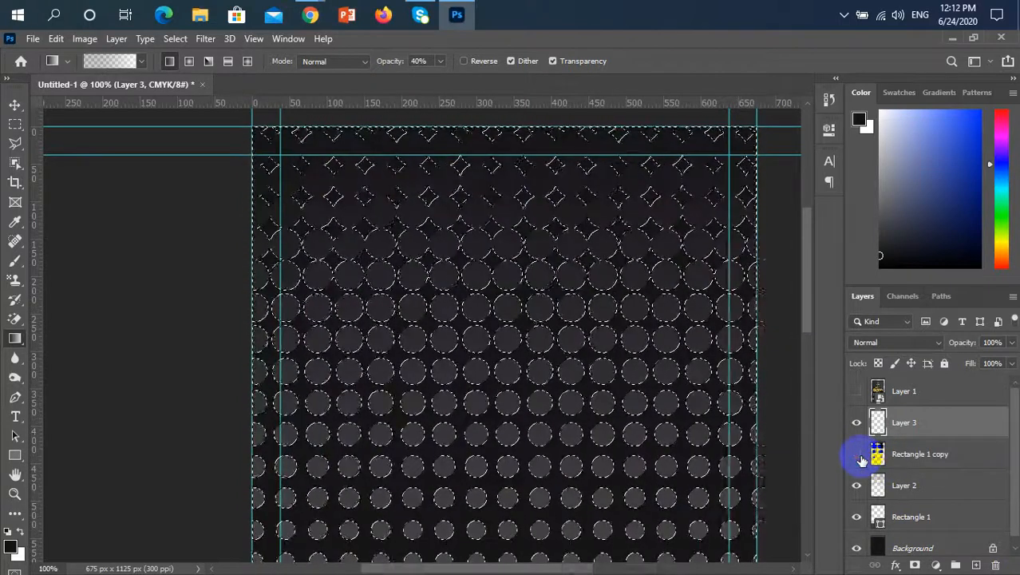
{"action": "scroll", "coordinate": [862, 461], "scroll_direction": "down", "scroll_amount": 1}
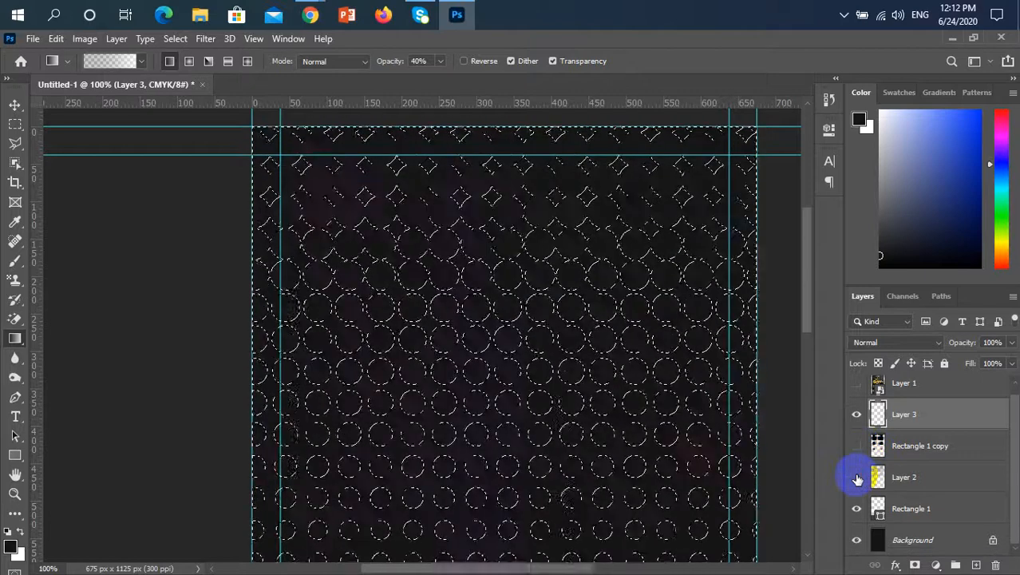
{"action": "left_click", "coordinate": [857, 479]}
{"action": "scroll", "coordinate": [857, 479], "scroll_direction": "up", "scroll_amount": 1}
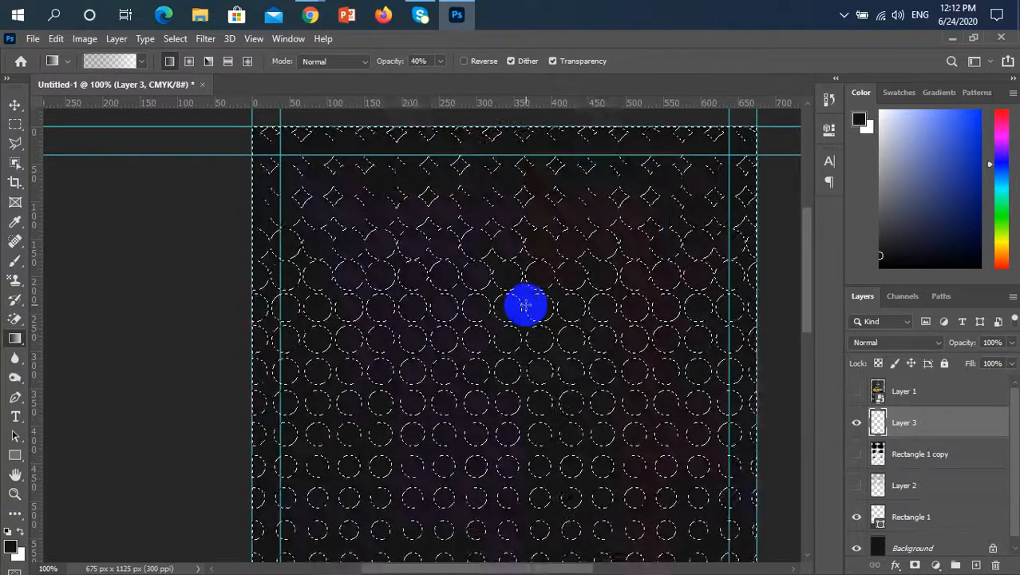
- Choose the black-to-white preset from the Basics group for the Gradient tool
{"action": "right_click", "coordinate": [12, 341]}
{"action": "left_click", "coordinate": [134, 62]}
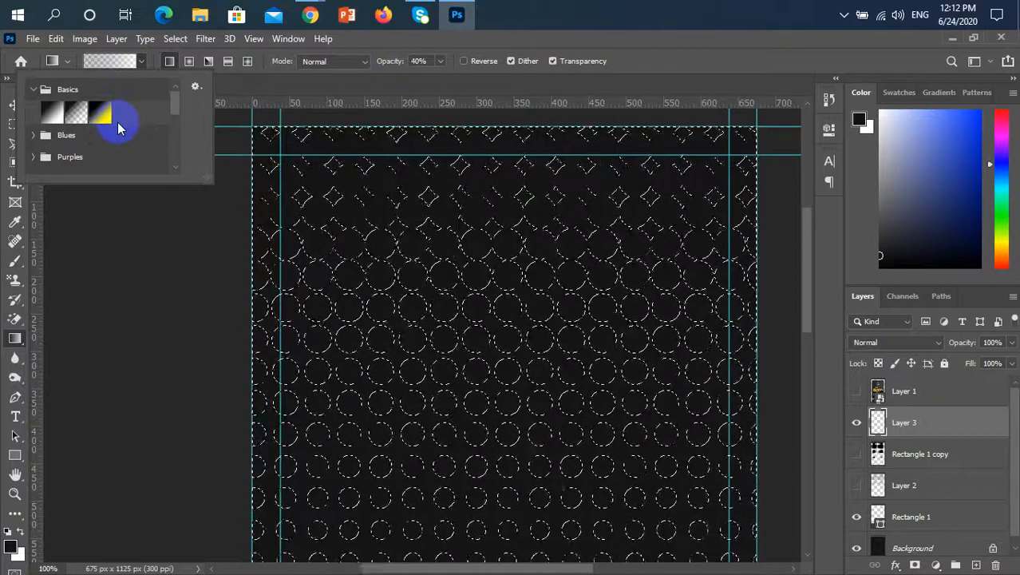
{"action": "left_click", "coordinate": [100, 117]}
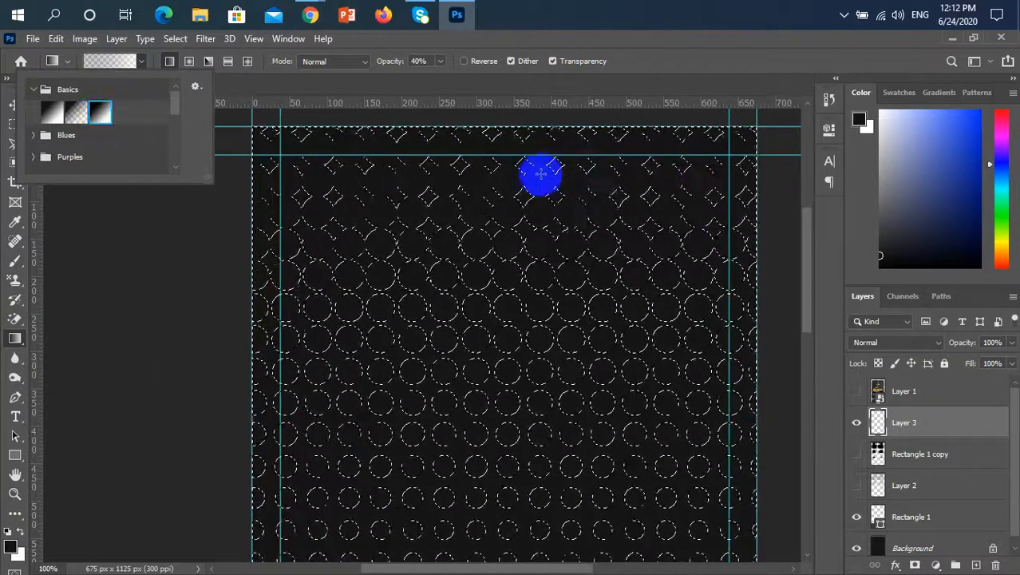
- Try a vertical gradient over the selected dots from above the card to the dotted area's lower edge, and undo the fill
{"action": "scroll", "coordinate": [567, 224], "scroll_direction": "up", "scroll_amount": 2}
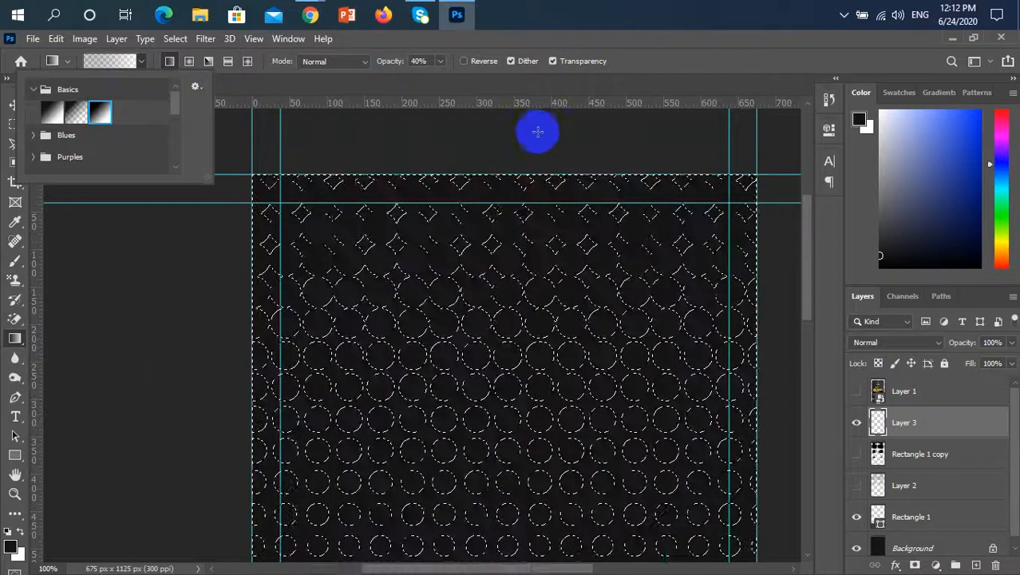
{"action": "scroll", "coordinate": [554, 168], "scroll_direction": "up", "scroll_amount": 2}
{"action": "scroll", "coordinate": [549, 249], "scroll_direction": "down", "scroll_amount": 5}
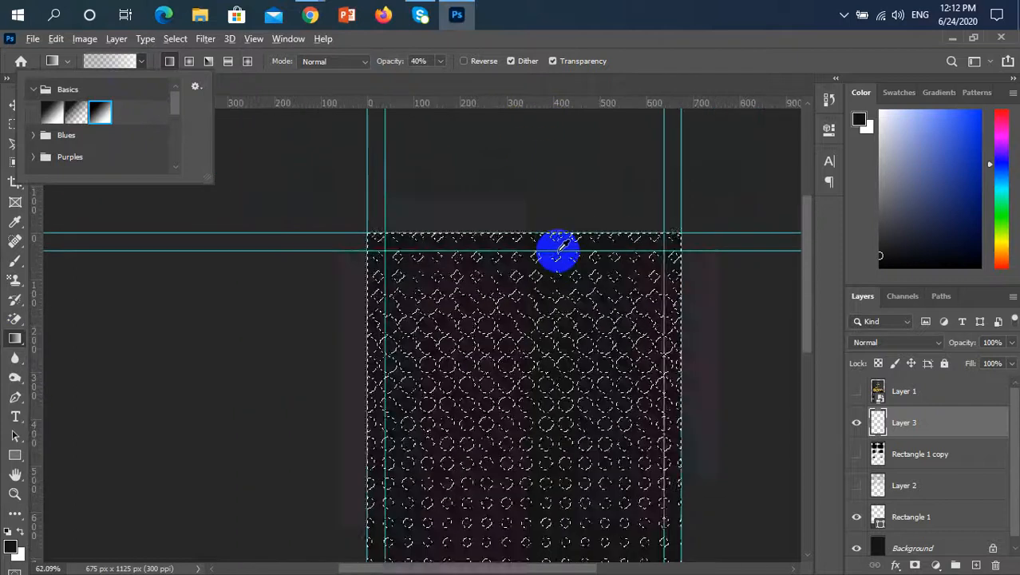
{"action": "scroll", "coordinate": [549, 280], "scroll_direction": "down", "scroll_amount": 1}
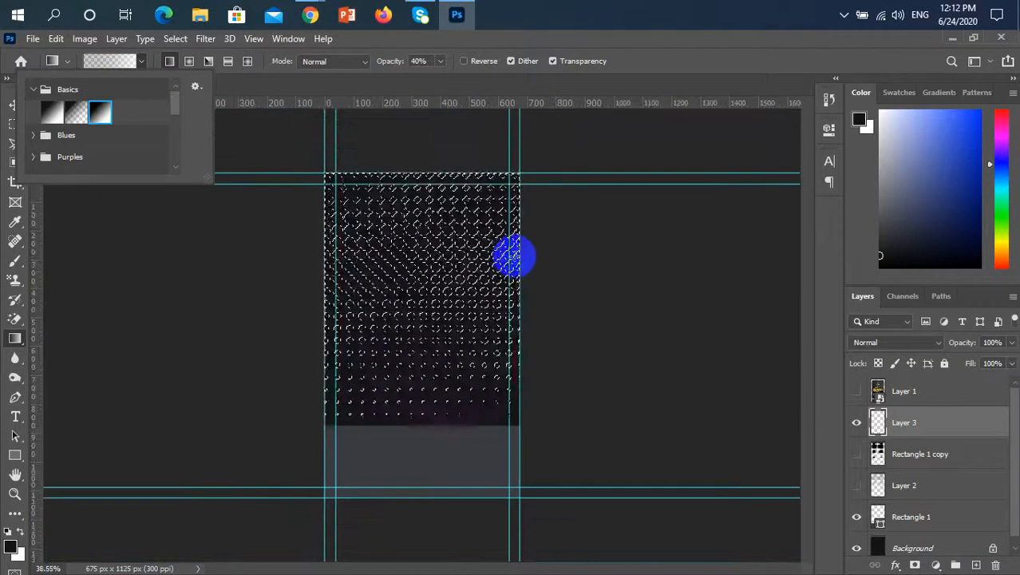
{"action": "left_click", "coordinate": [434, 129]}
{"action": "left_click_drag", "start_coordinate": [432, 129], "coordinate": [427, 415]}
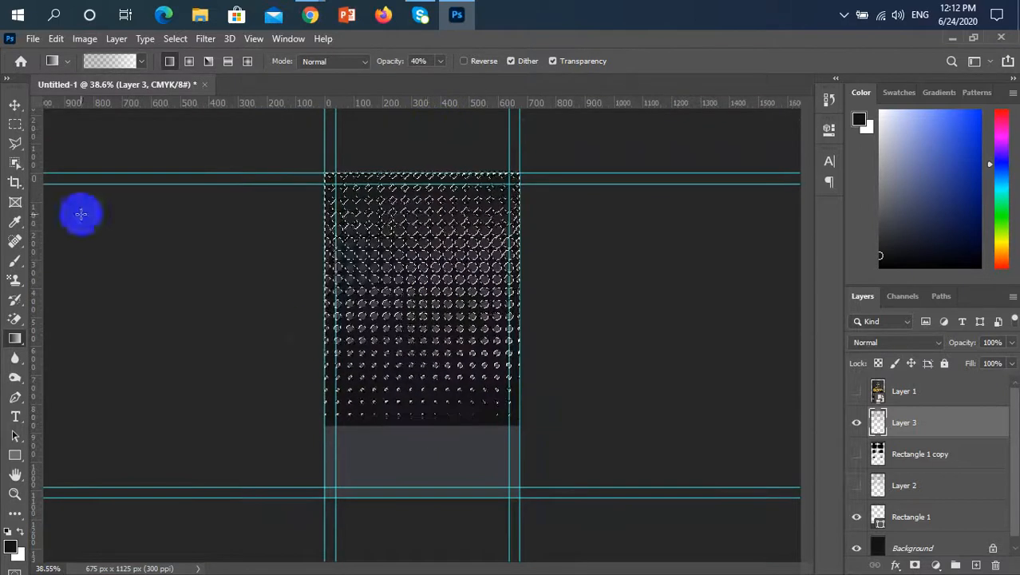
{"action": "key", "text": "ctrl+d"}
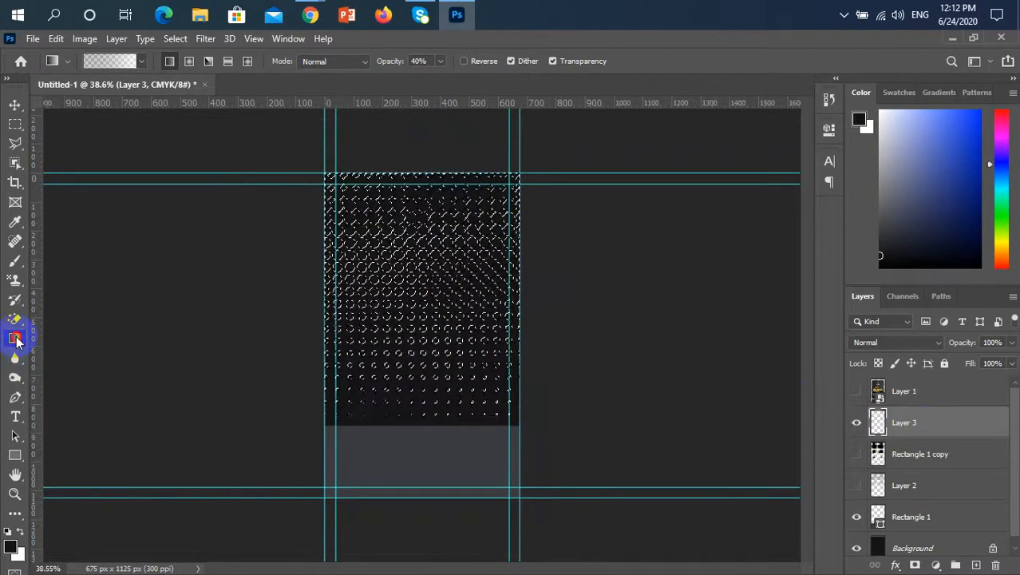
- Fill the selected dots on Layer 3 with a vertical linear gradient from above the card to the dotted area's lower edge, and deselect
{"action": "left_click", "coordinate": [305, 391]}
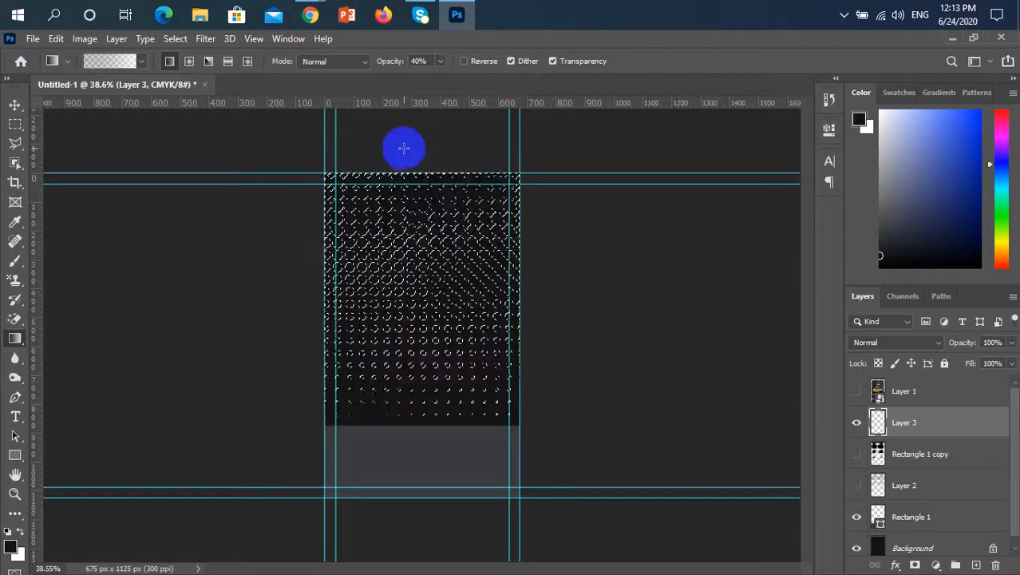
{"action": "left_click_drag", "start_coordinate": [427, 127], "coordinate": [425, 295]}
{"action": "left_click_drag", "start_coordinate": [438, 415], "coordinate": [437, 423]}
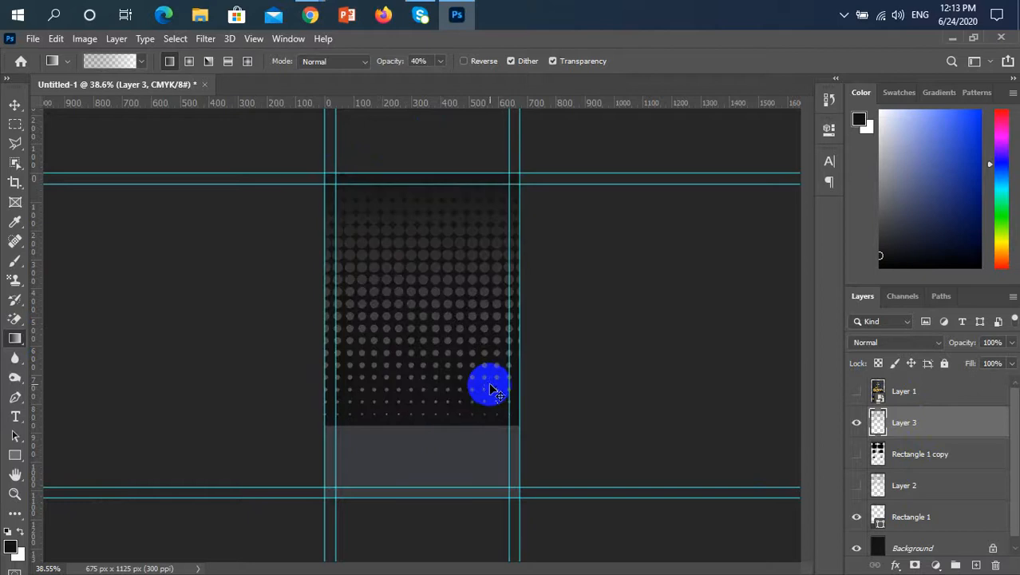
{"action": "scroll", "coordinate": [419, 209], "scroll_direction": "up", "scroll_amount": 5}
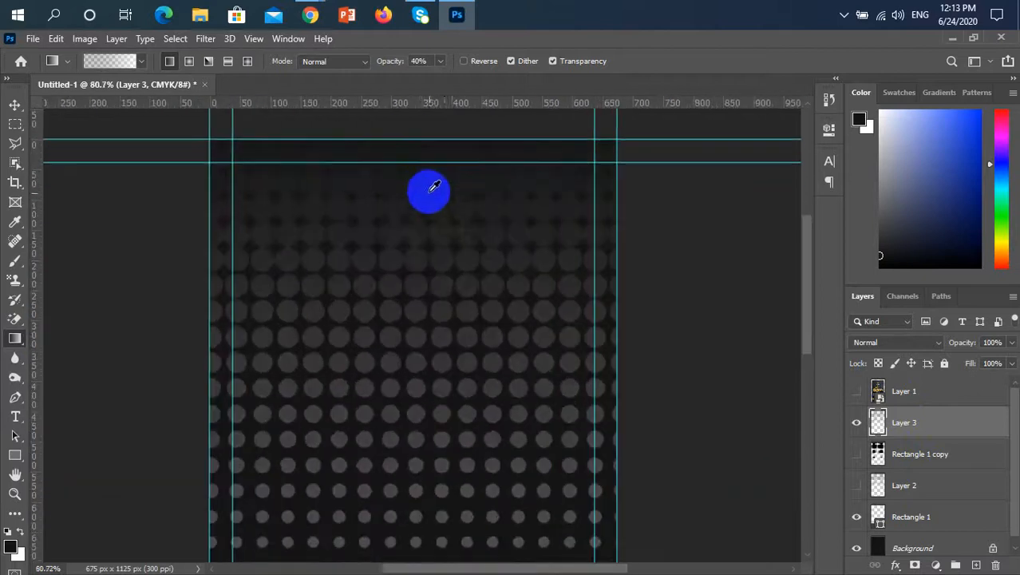
- Move the Rectangle 1 copy layer above Layer 3
{"action": "scroll", "coordinate": [459, 345], "scroll_direction": "up", "scroll_amount": 2}
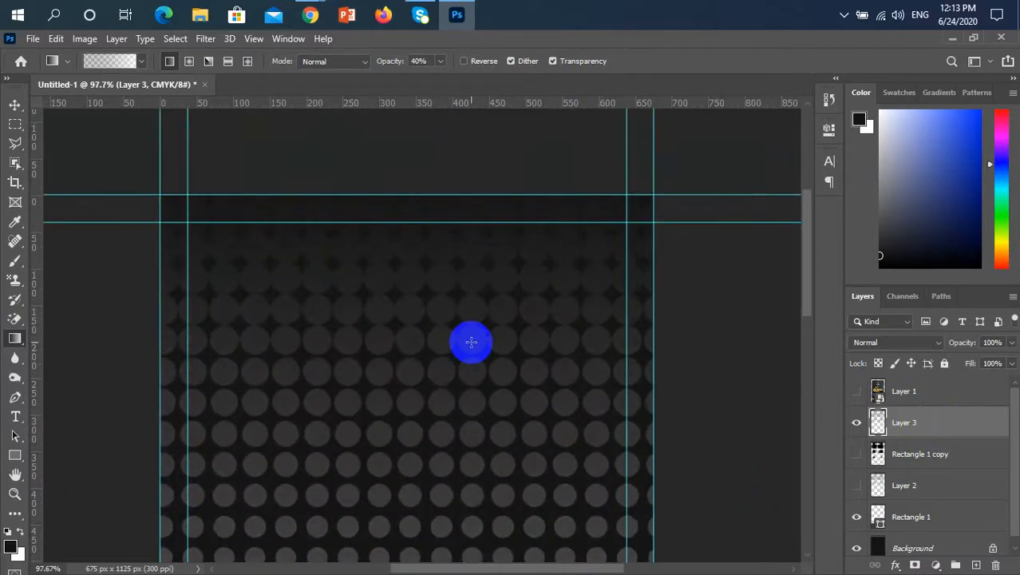
{"action": "scroll", "coordinate": [471, 343], "scroll_direction": "down", "scroll_amount": 5}
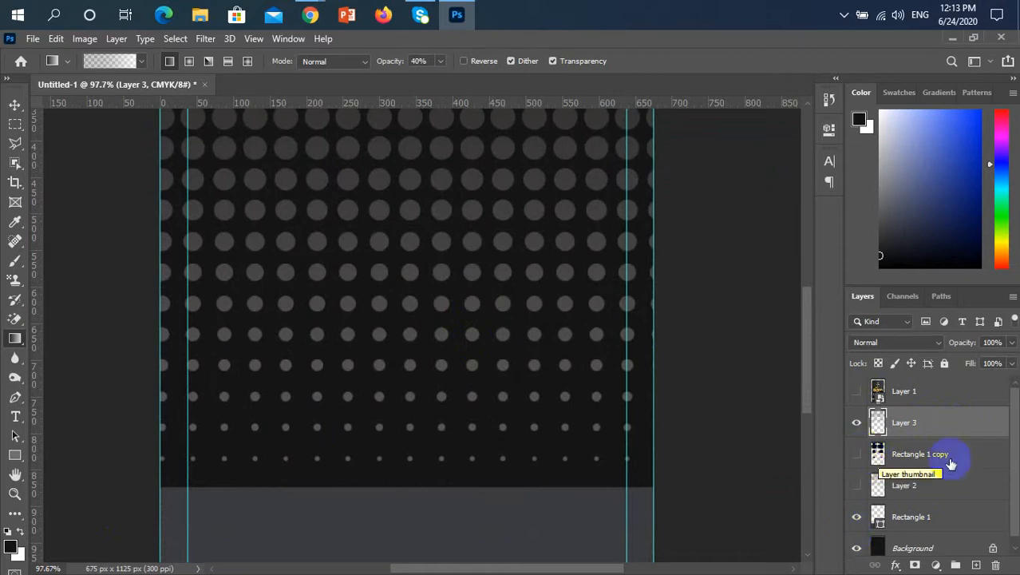
{"action": "left_click", "coordinate": [894, 460]}
{"action": "left_click", "coordinate": [858, 456]}
{"action": "left_click", "coordinate": [858, 456]}
{"action": "left_click", "coordinate": [858, 456]}
{"action": "left_click", "coordinate": [858, 456]}
{"action": "left_click_drag", "start_coordinate": [924, 453], "coordinate": [926, 409]}
- Toggle the Rectangle 1 copy layer's visibility to compare its black dots with the gradient-filled dots on Layer 3
{"action": "scroll", "coordinate": [579, 369], "scroll_direction": "up", "scroll_amount": 4}
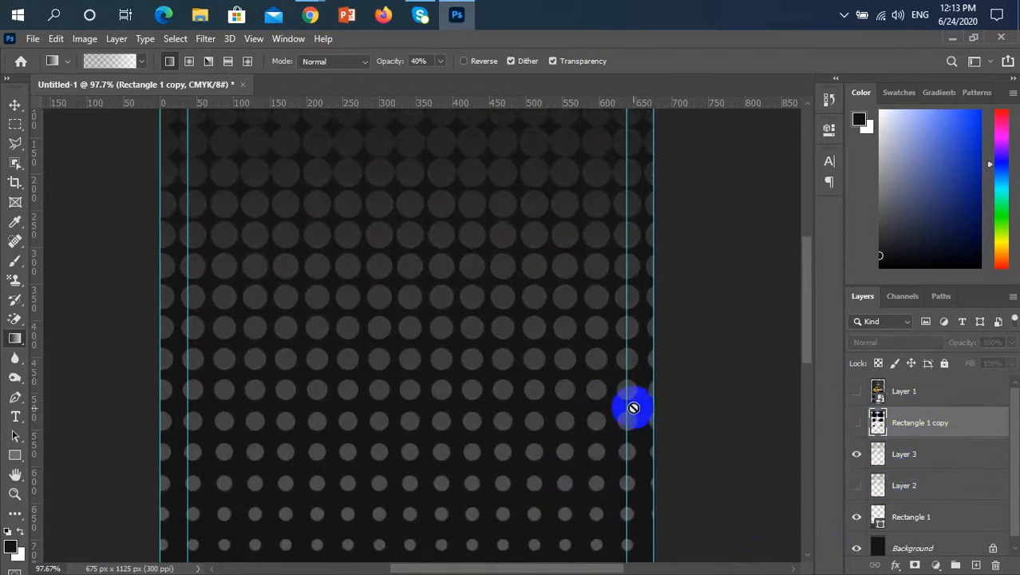
{"action": "left_click", "coordinate": [855, 423]}
{"action": "left_click", "coordinate": [856, 423]}
{"action": "left_click", "coordinate": [857, 423]}
{"action": "left_click", "coordinate": [857, 423]}
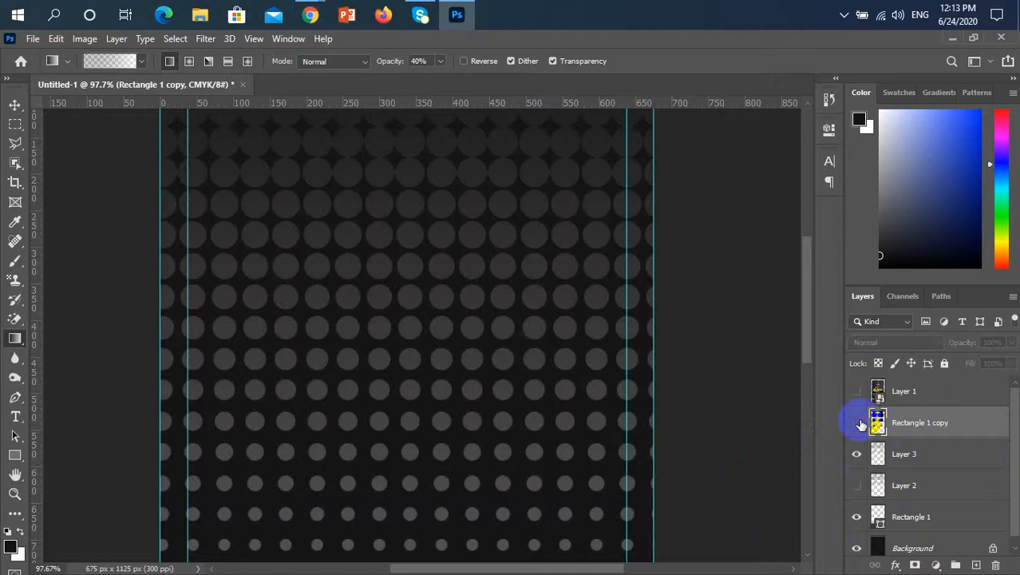
{"action": "left_click", "coordinate": [858, 424]}
{"action": "left_click", "coordinate": [858, 423]}
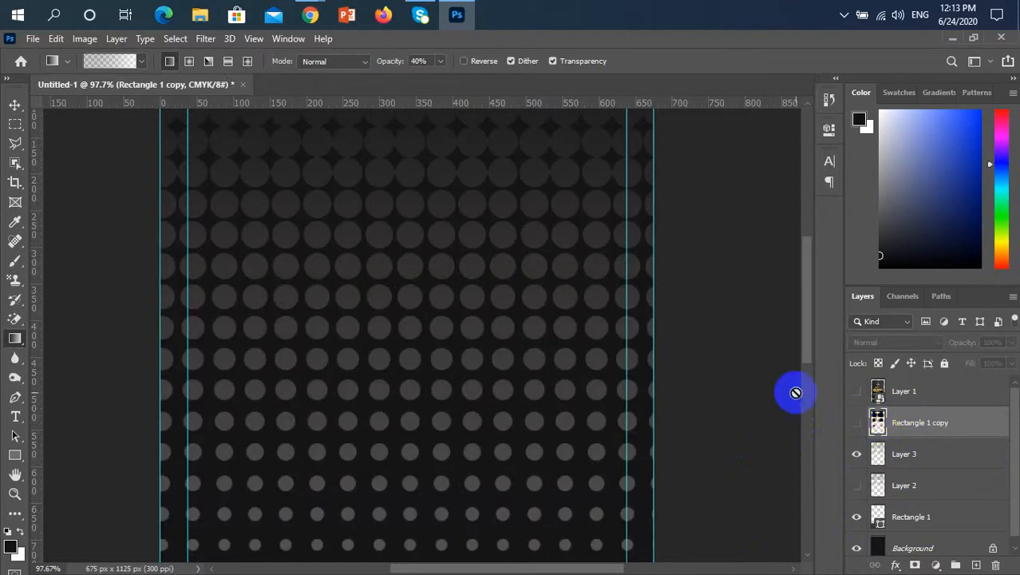
{"action": "scroll", "coordinate": [711, 379], "scroll_direction": "up", "scroll_amount": 2}
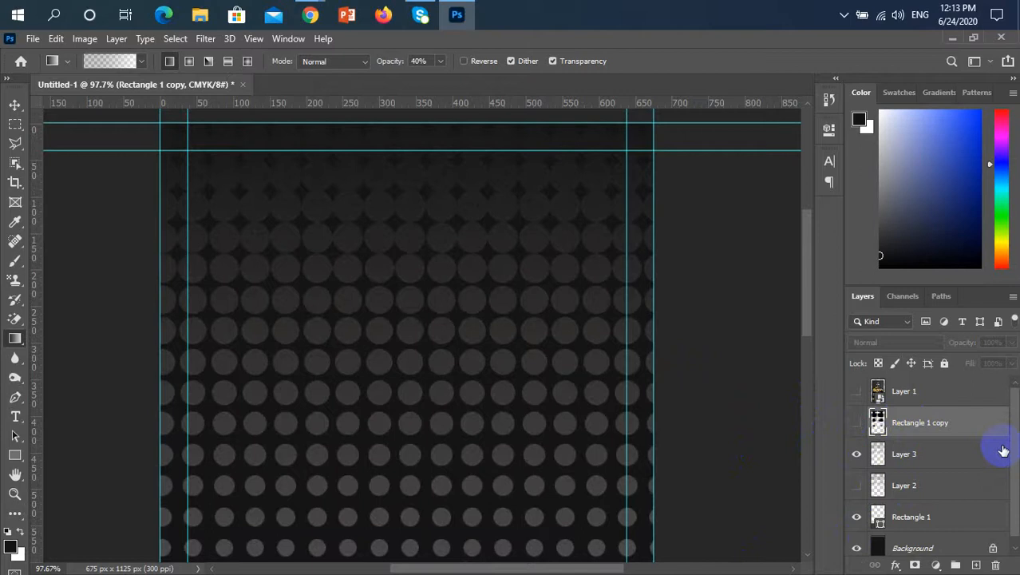
{"action": "scroll", "coordinate": [633, 522], "scroll_direction": "up", "scroll_amount": 1}
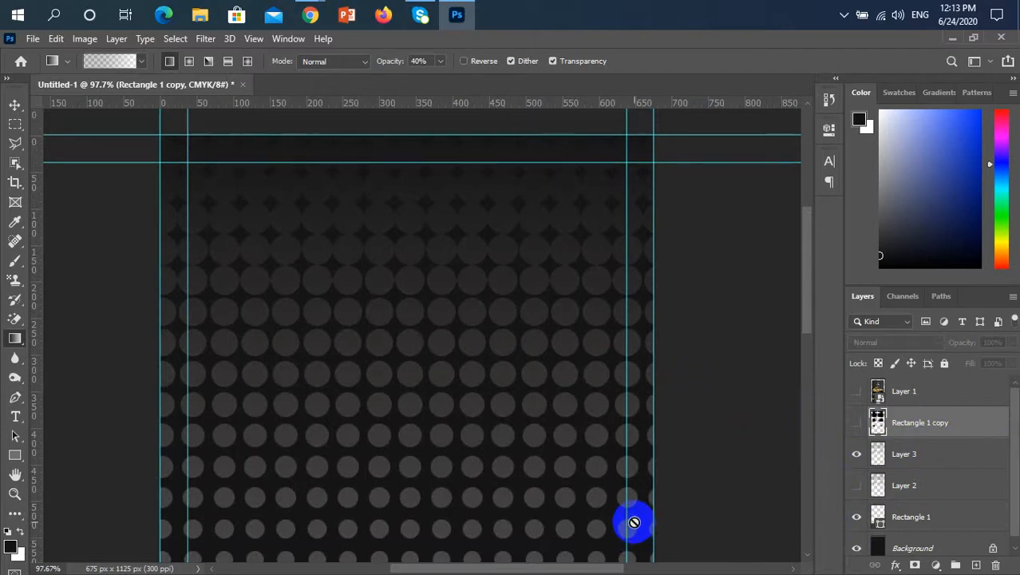
{"action": "scroll", "coordinate": [633, 521], "scroll_direction": "up", "scroll_amount": 2}
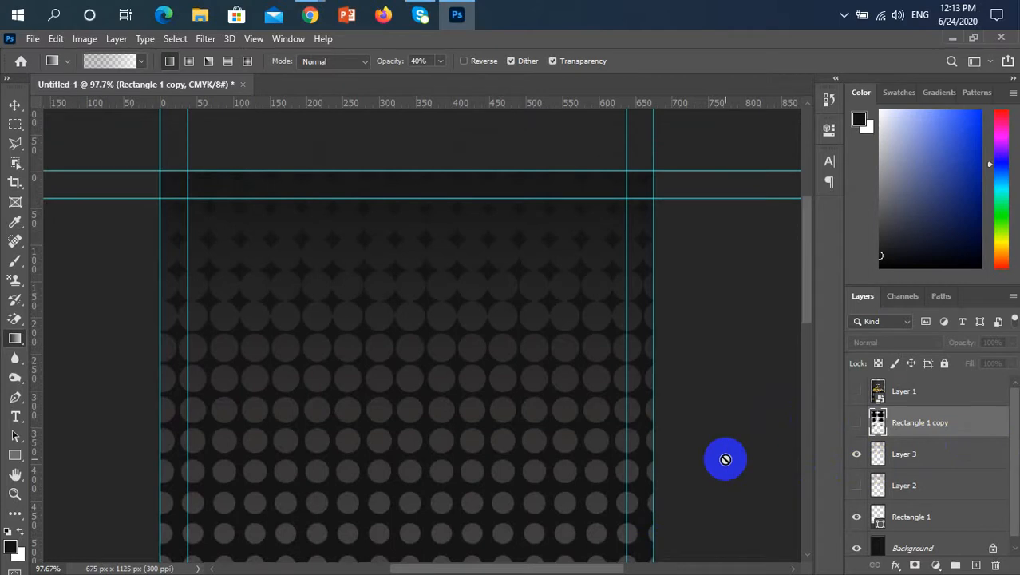
{"action": "scroll", "coordinate": [726, 458], "scroll_direction": "down", "scroll_amount": 4}
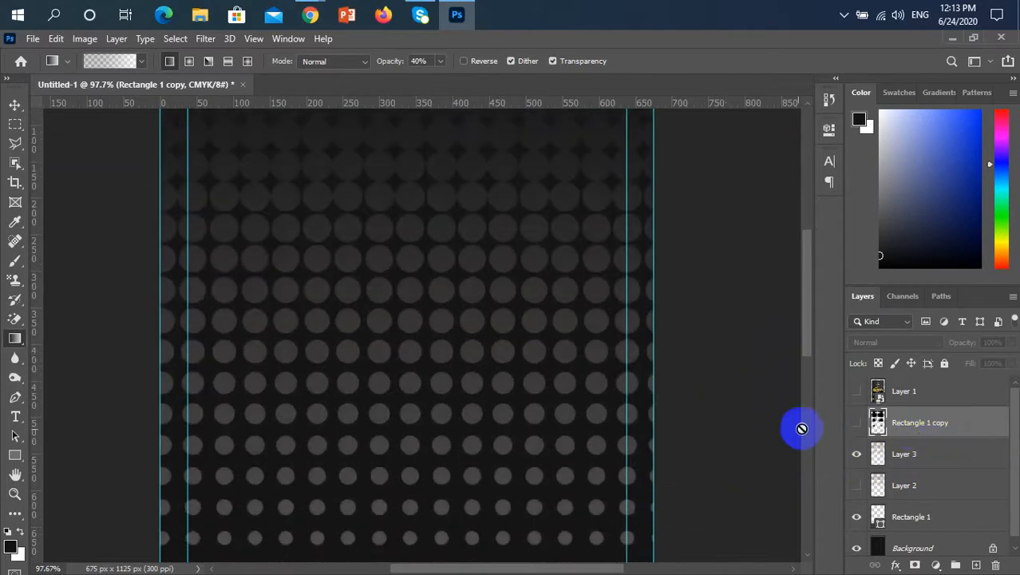
{"action": "scroll", "coordinate": [729, 435], "scroll_direction": "down", "scroll_amount": 2}
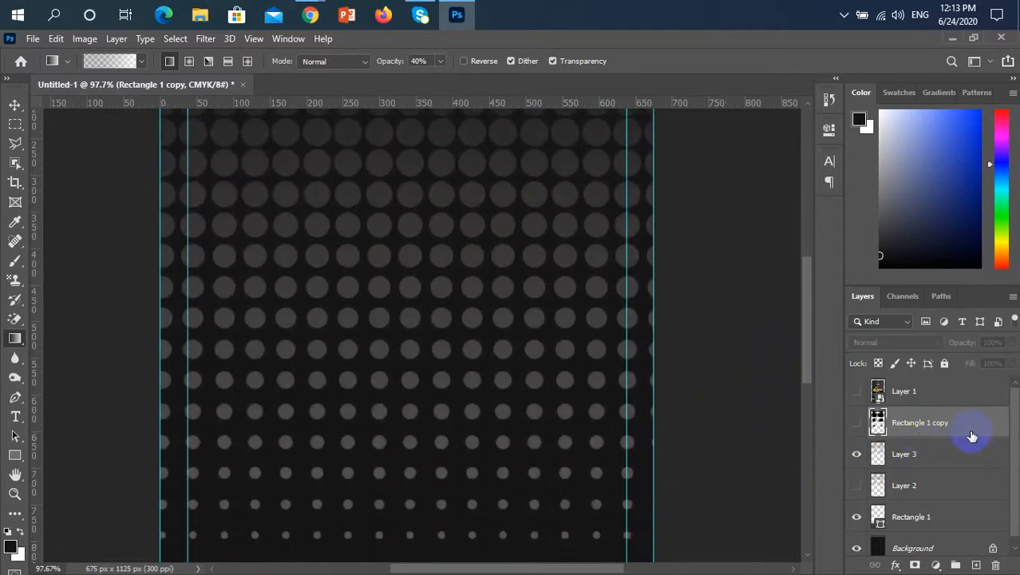
{"action": "left_click", "coordinate": [855, 428]}
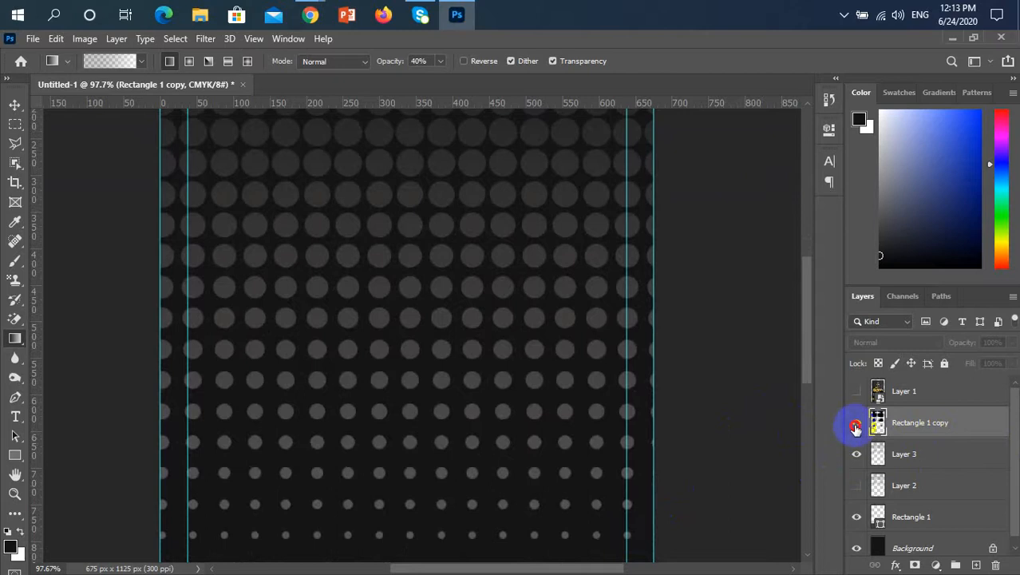
{"action": "left_click", "coordinate": [854, 428]}
{"action": "left_click", "coordinate": [855, 428]}
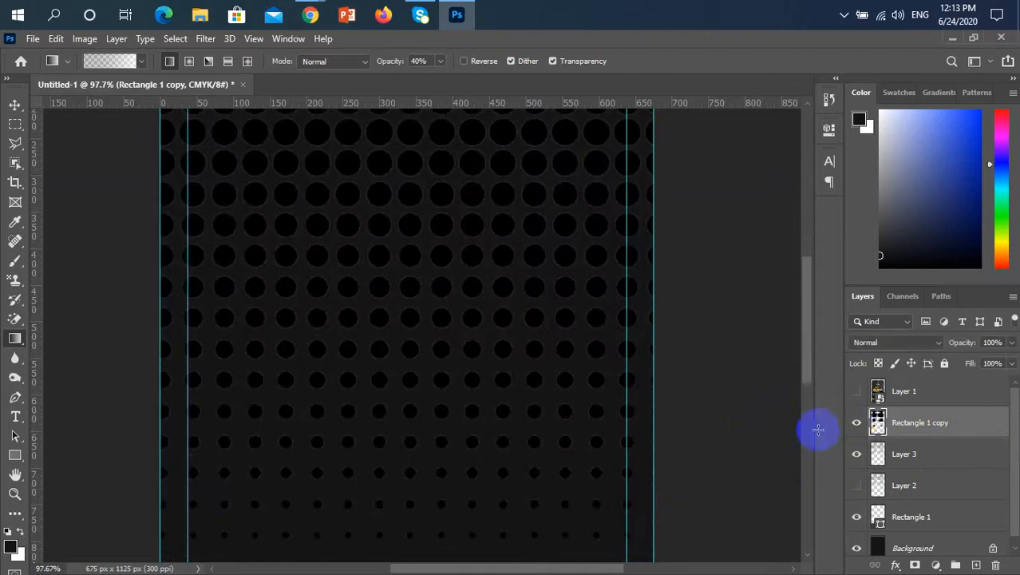
{"action": "scroll", "coordinate": [738, 433], "scroll_direction": "up", "scroll_amount": 5}
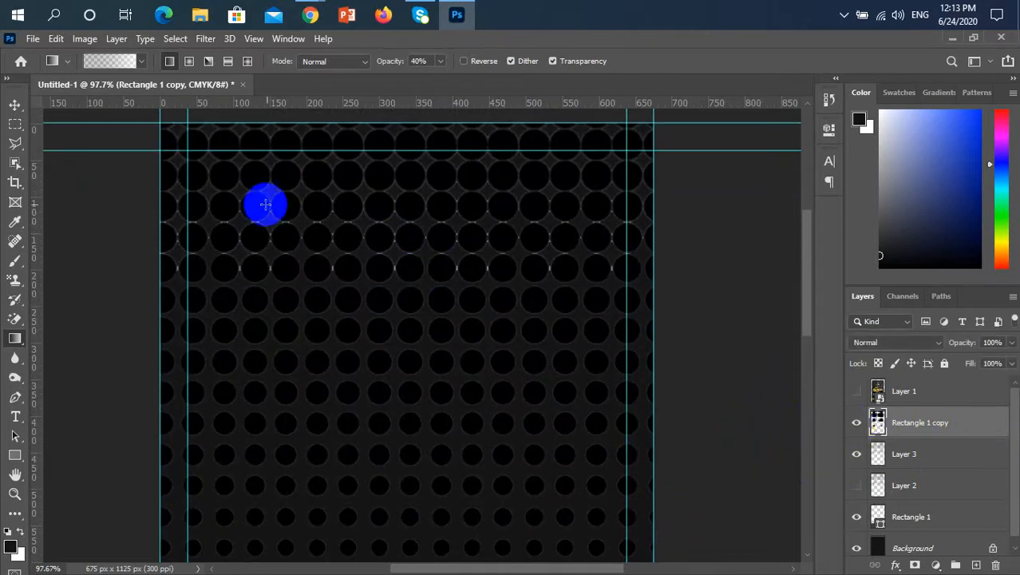
{"action": "left_click", "coordinate": [853, 428]}
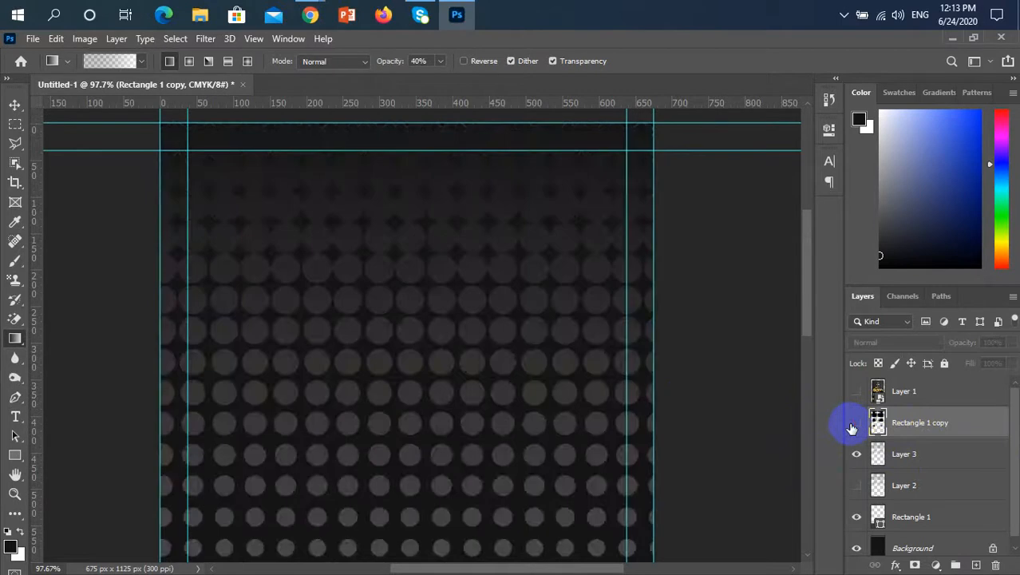
{"action": "left_click", "coordinate": [855, 424]}
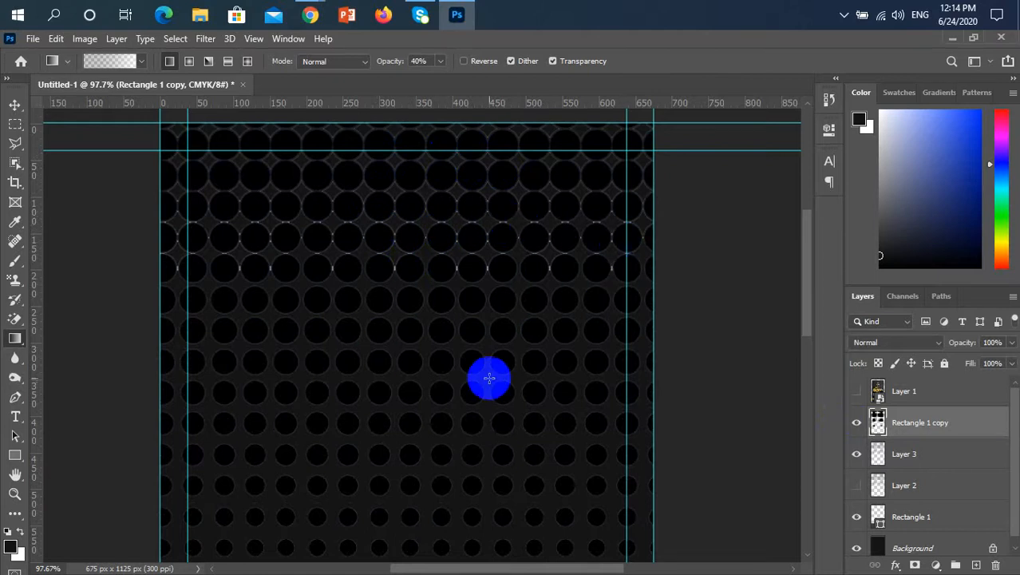
{"action": "left_click", "coordinate": [859, 423]}
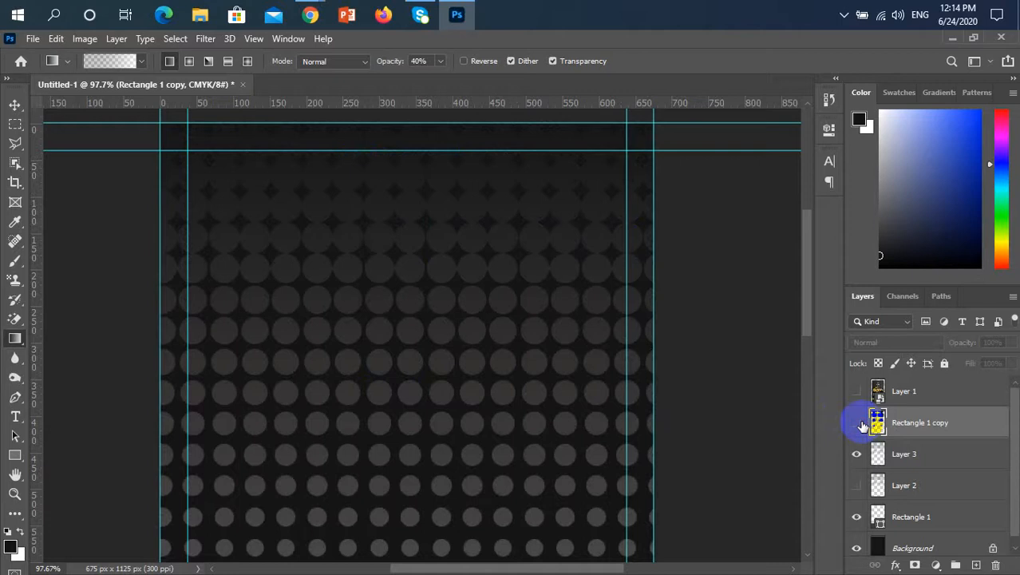
- Examine the gradient-filled dots on Layer 3 along the height of the dotted area
{"action": "key", "text": "ctrl+plus"}
{"action": "scroll", "coordinate": [389, 255], "scroll_direction": "down", "scroll_amount": 3}
{"action": "scroll", "coordinate": [400, 282], "scroll_direction": "down", "scroll_amount": 3}
{"action": "scroll", "coordinate": [400, 283], "scroll_direction": "up", "scroll_amount": 15}
{"action": "scroll", "coordinate": [407, 288], "scroll_direction": "up", "scroll_amount": 1}
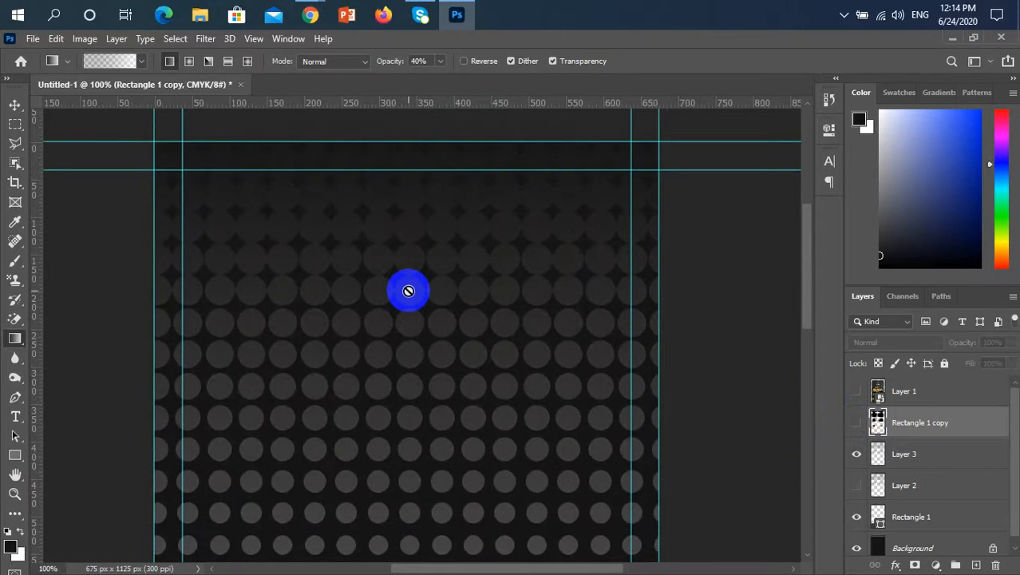
{"action": "scroll", "coordinate": [408, 290], "scroll_direction": "up", "scroll_amount": 4}
{"action": "scroll", "coordinate": [407, 290], "scroll_direction": "down", "scroll_amount": 10}
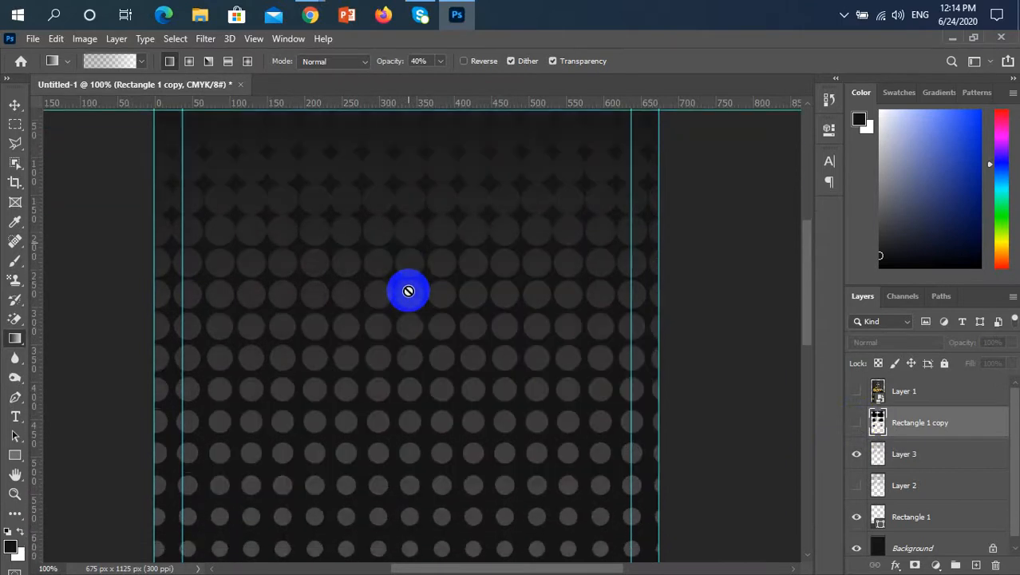
{"action": "scroll", "coordinate": [407, 291], "scroll_direction": "down", "scroll_amount": 2}
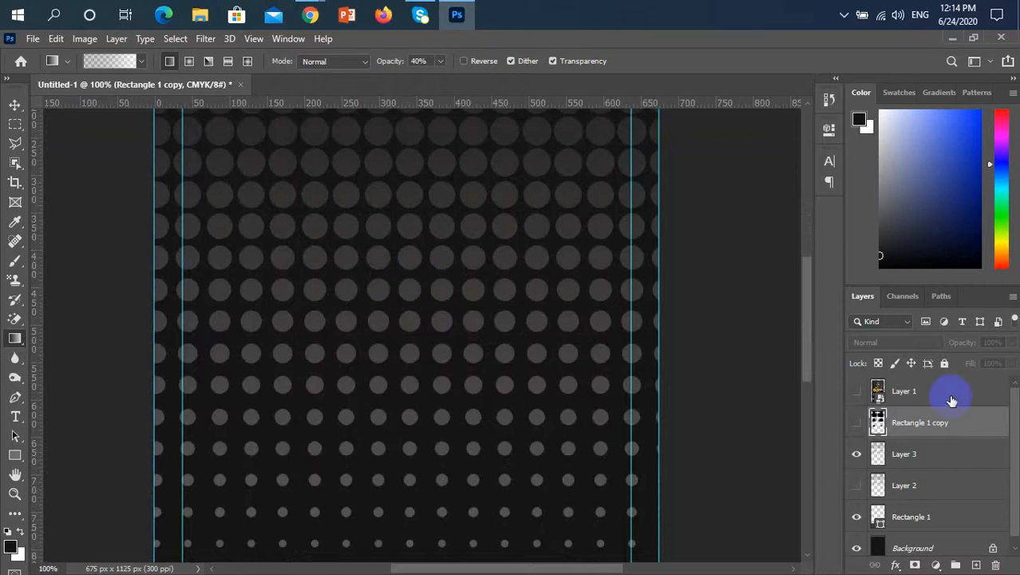
- Delete the Rectangle 1 copy, Layer 3 and Layer 2 layers
{"action": "key", "text": "Delete"}
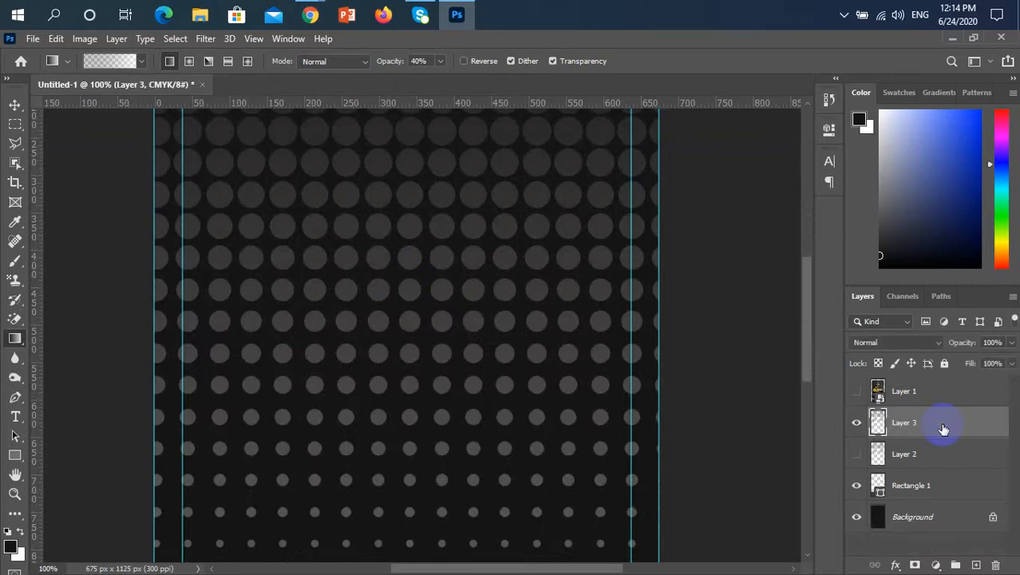
{"action": "key", "text": "Delete"}
{"action": "key", "text": "Delete"}
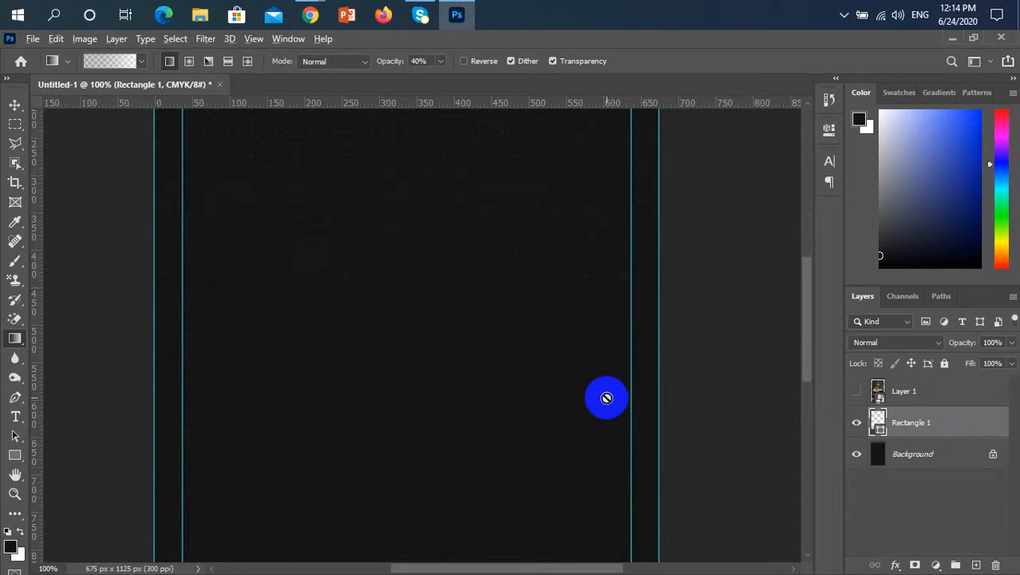
- Duplicate the grey rectangle at the card's lower end and align the copy with the card's top edge
{"action": "scroll", "coordinate": [605, 398], "scroll_direction": "down", "scroll_amount": 3}
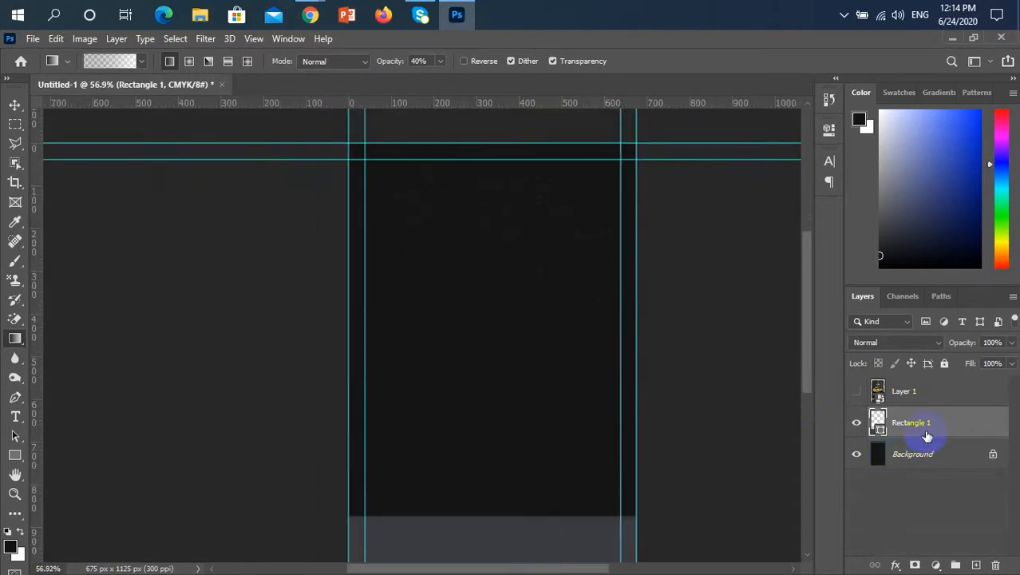
{"action": "scroll", "coordinate": [619, 426], "scroll_direction": "down", "scroll_amount": 2}
{"action": "key", "text": "v"}
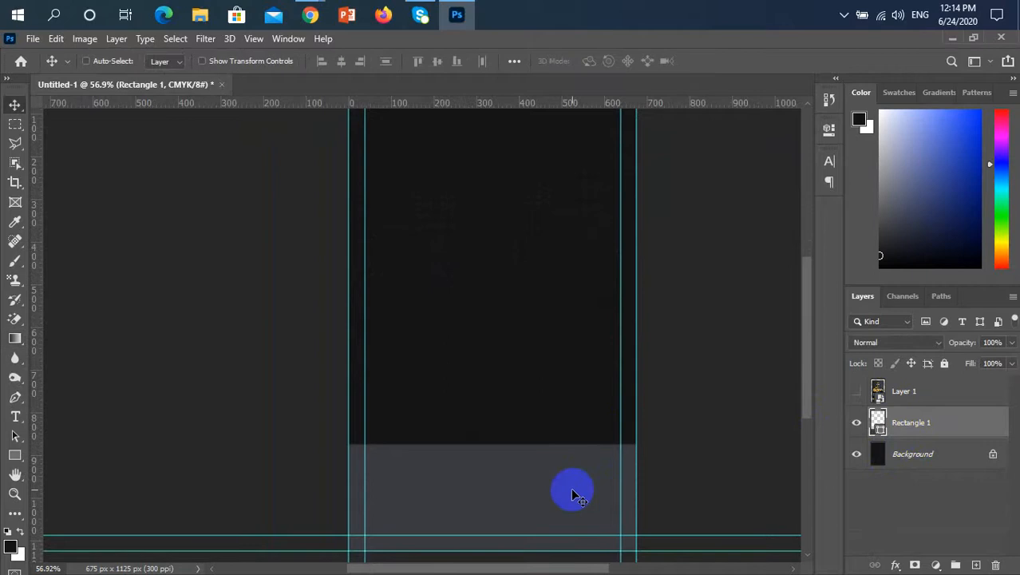
{"action": "left_click_drag", "start_coordinate": [570, 487], "coordinate": [572, 358]}
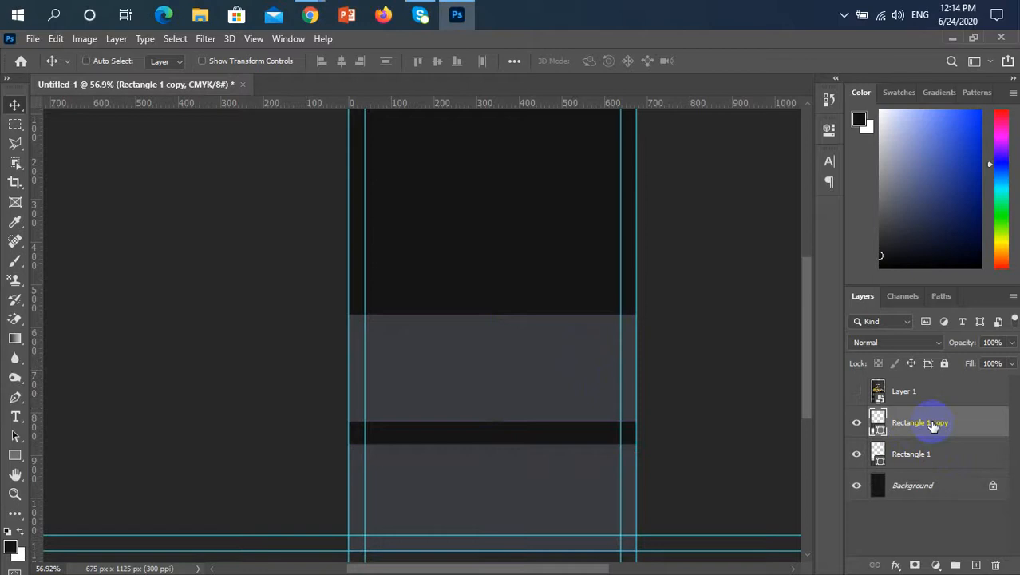
{"action": "key", "text": "ctrl+a"}
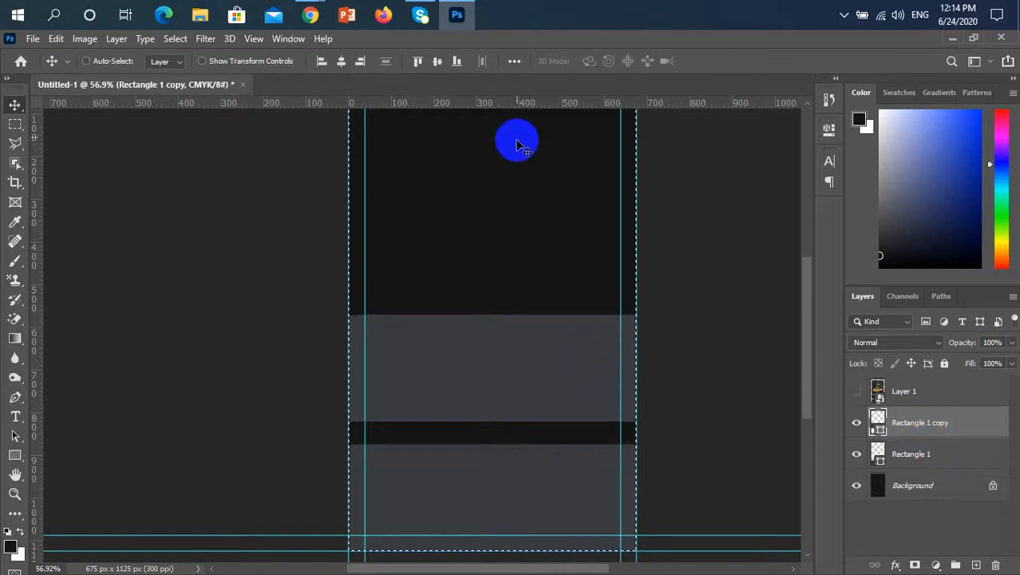
{"action": "left_click", "coordinate": [418, 60]}
{"action": "scroll", "coordinate": [628, 392], "scroll_direction": "up", "scroll_amount": 3}
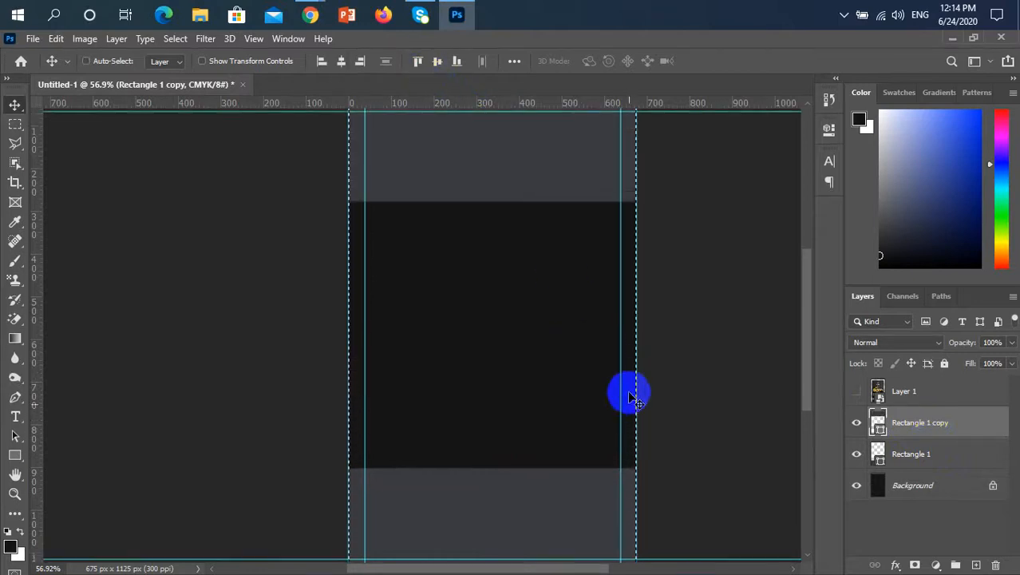
{"action": "key", "text": "ctrl+d"}
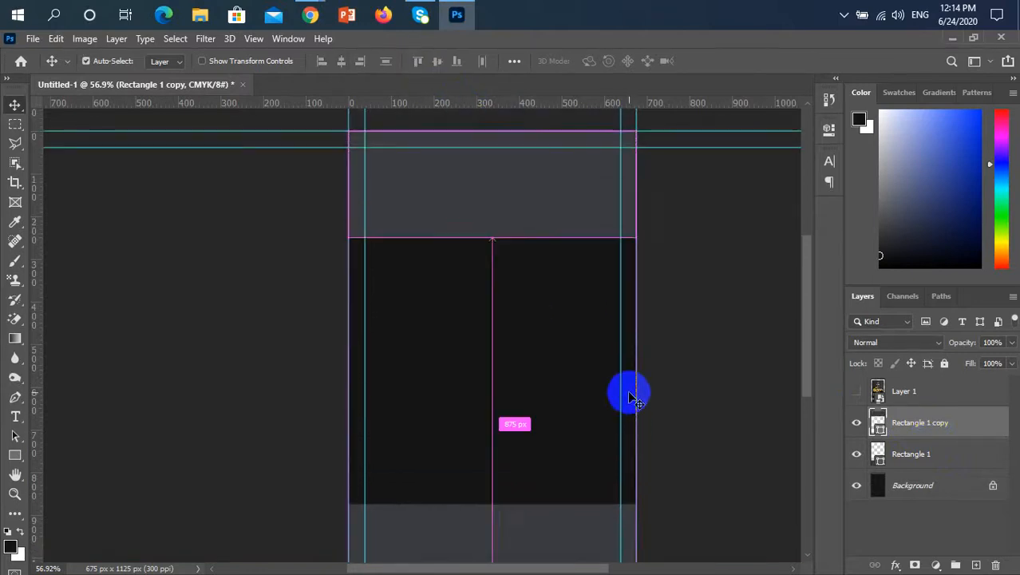
- Stretch the rectangle copy downward to 350% height so it meets the upper edge of the lower rectangle
{"action": "key", "text": "ctrl+t"}
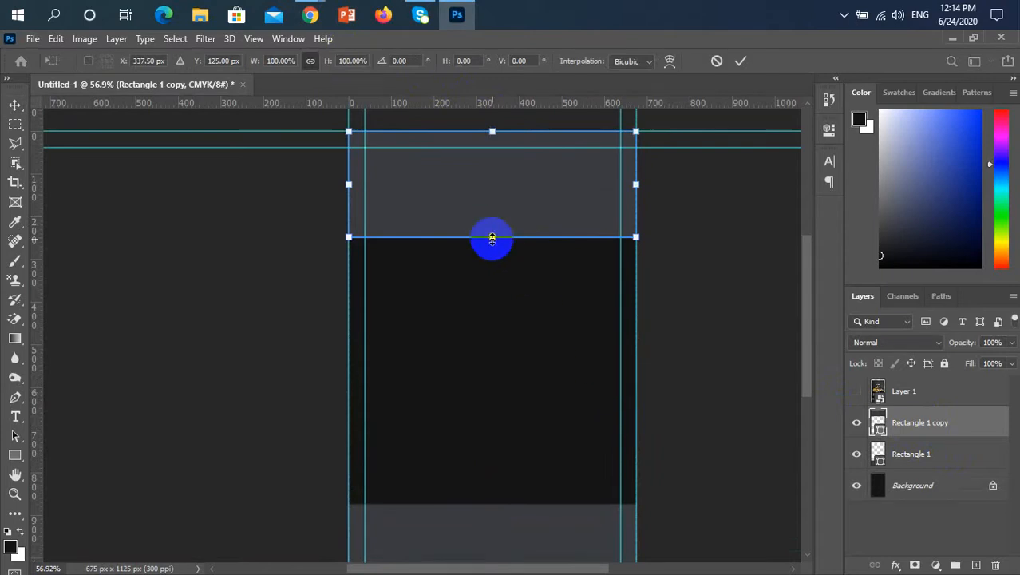
{"action": "left_click_drag", "start_coordinate": [492, 237], "coordinate": [503, 501]}
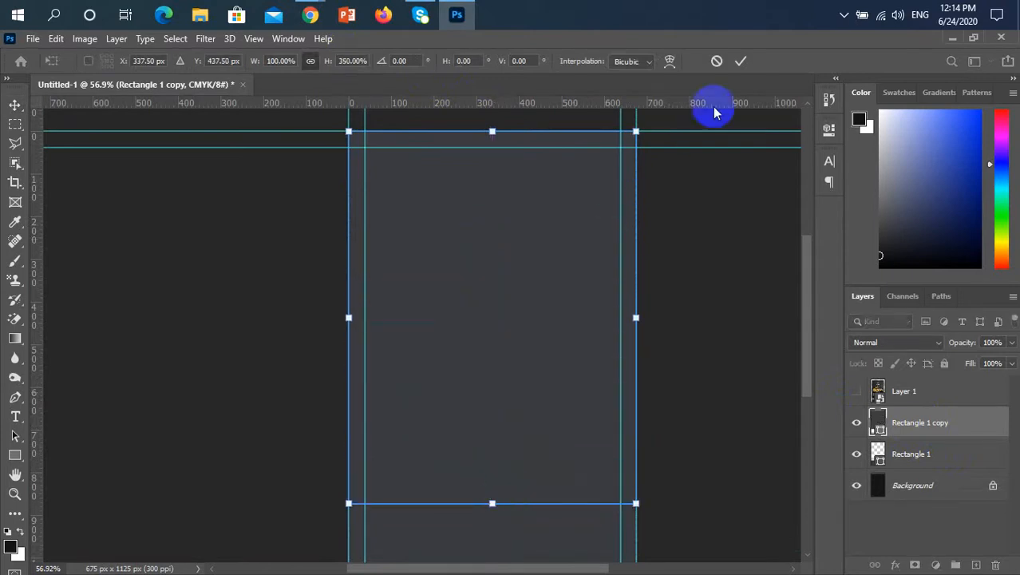
{"action": "left_click", "coordinate": [739, 63]}
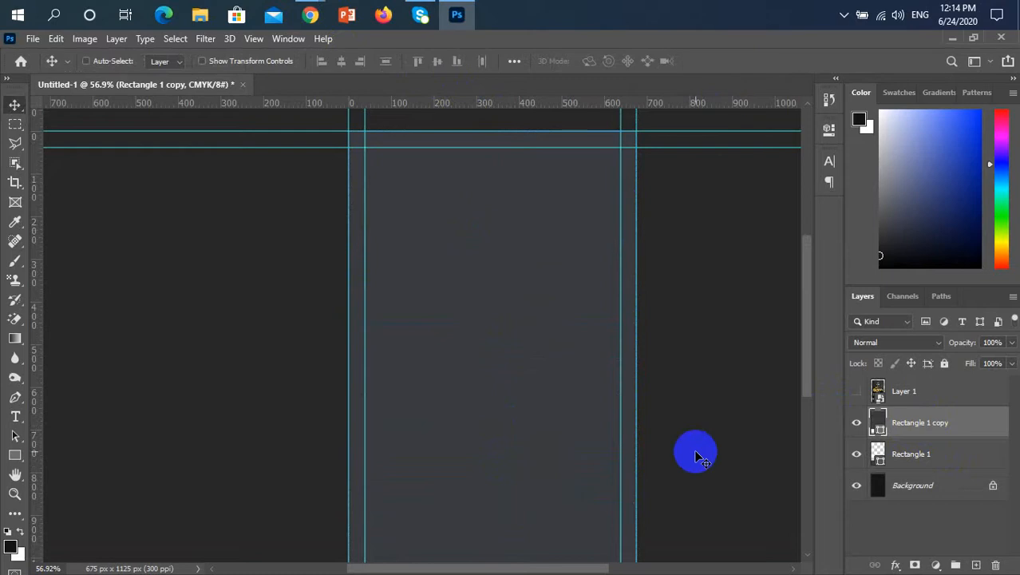
- Add a Gradient Overlay to the Rectangle 1 copy layer using the black-to-white preset from Basics
{"action": "double_click", "coordinate": [980, 423]}
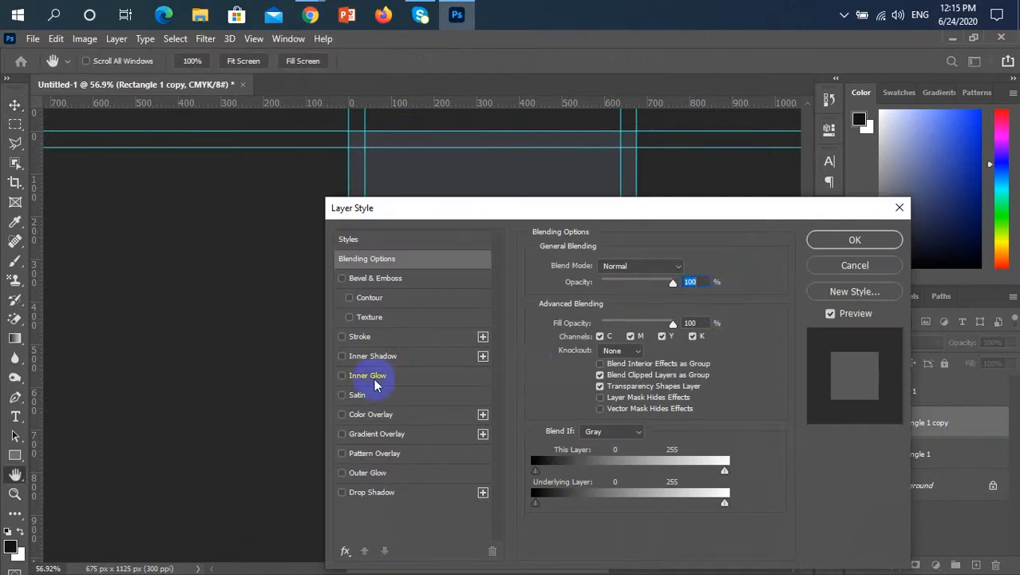
{"action": "left_click", "coordinate": [397, 434]}
{"action": "left_click", "coordinate": [671, 300]}
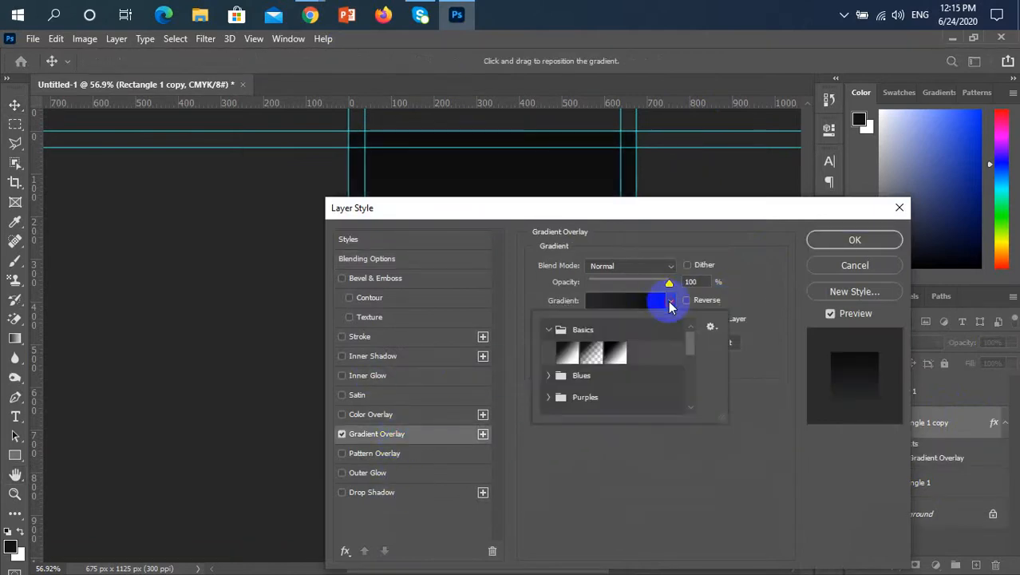
{"action": "left_click", "coordinate": [618, 351]}
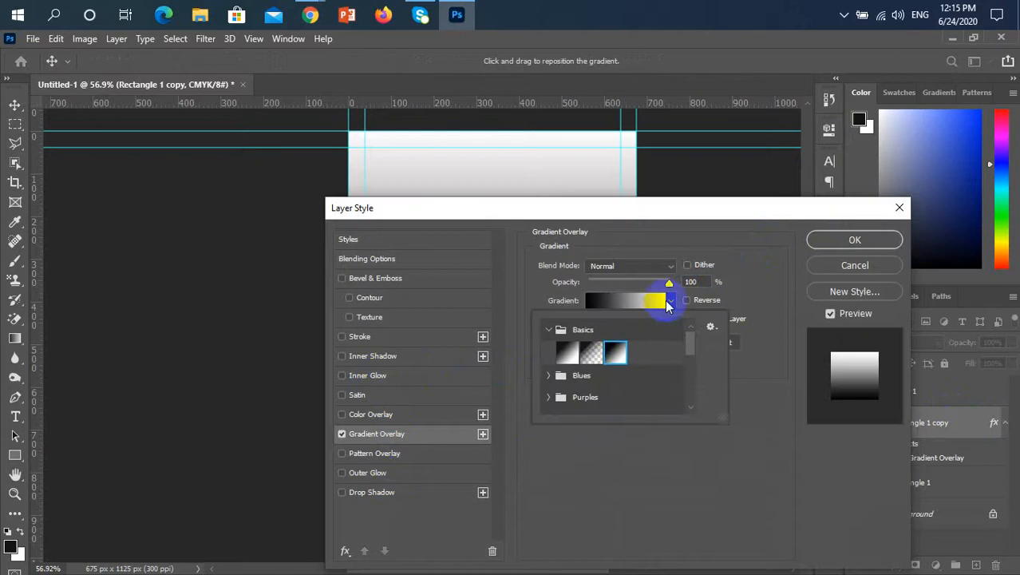
{"action": "left_click_drag", "start_coordinate": [674, 216], "coordinate": [767, 204]}
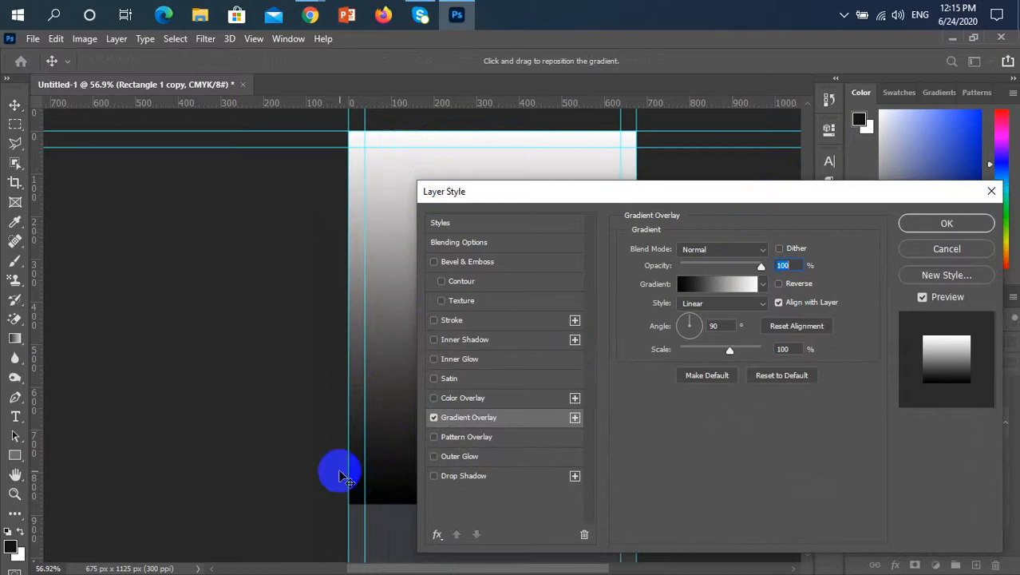
- Set the gradient overlay's angle to -90° and apply the layer style
{"action": "double_click", "coordinate": [719, 324]}
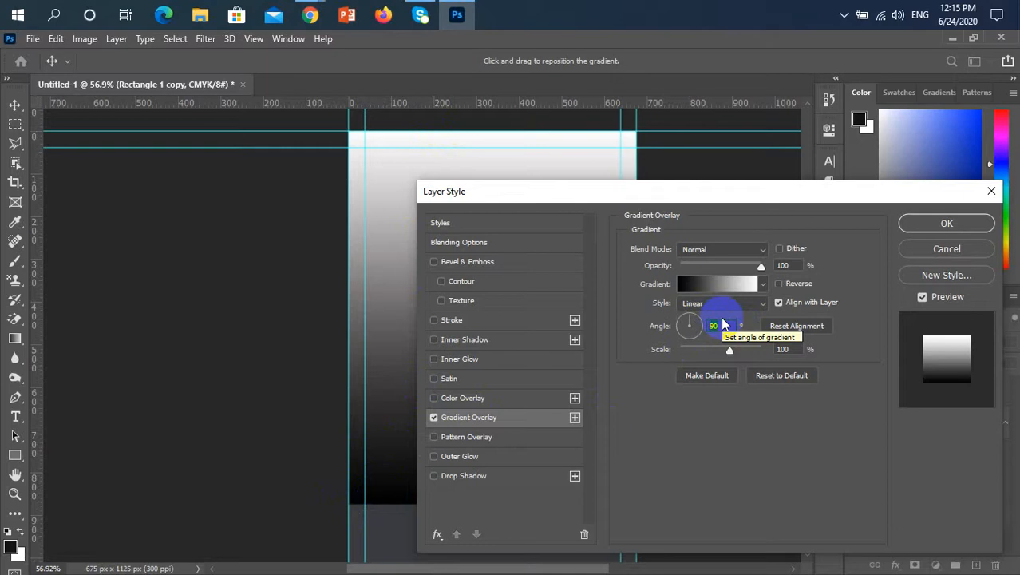
{"action": "key", "text": "BackSpace"}
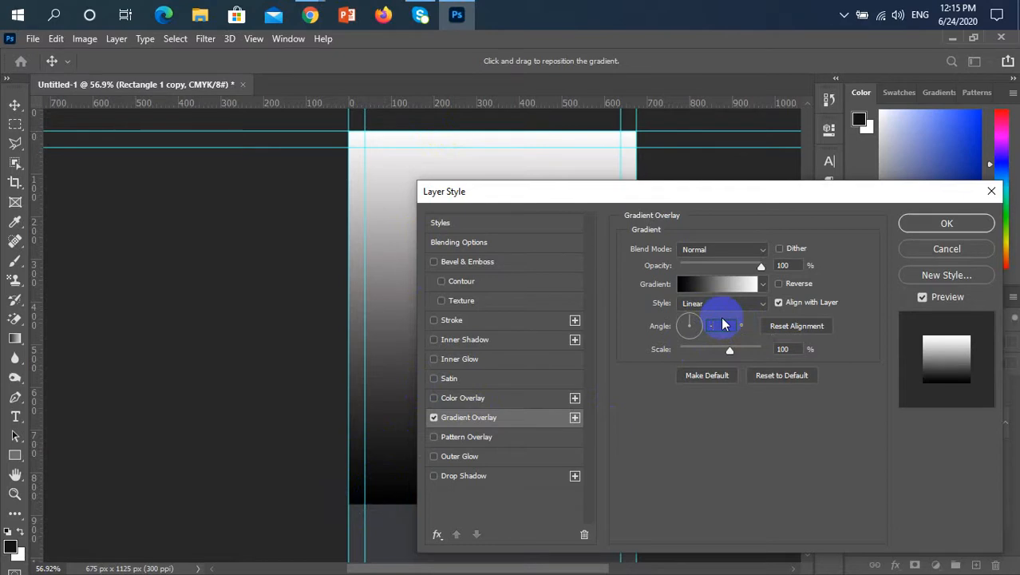
{"action": "type", "text": "-90"}
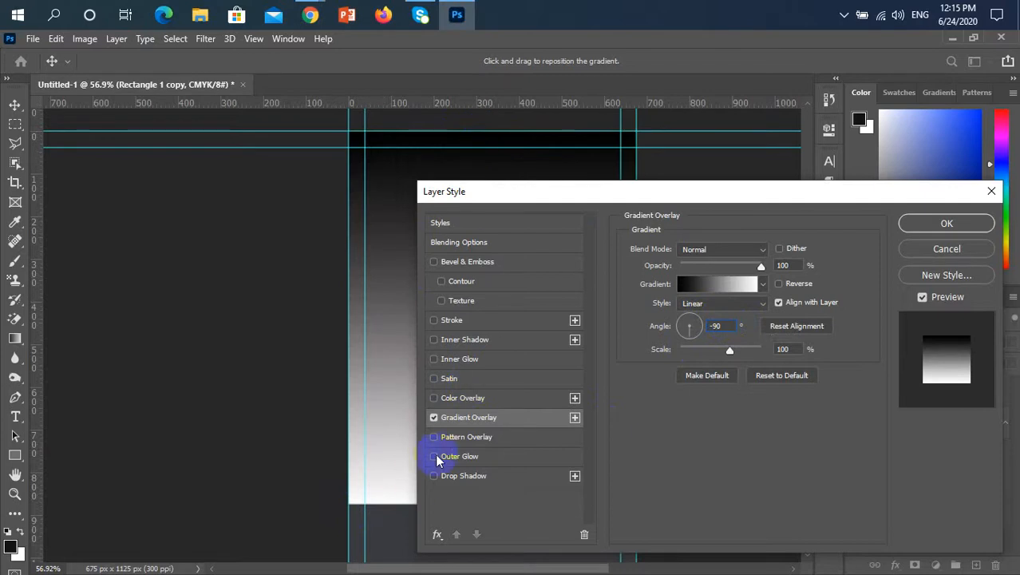
{"action": "left_click", "coordinate": [945, 227]}
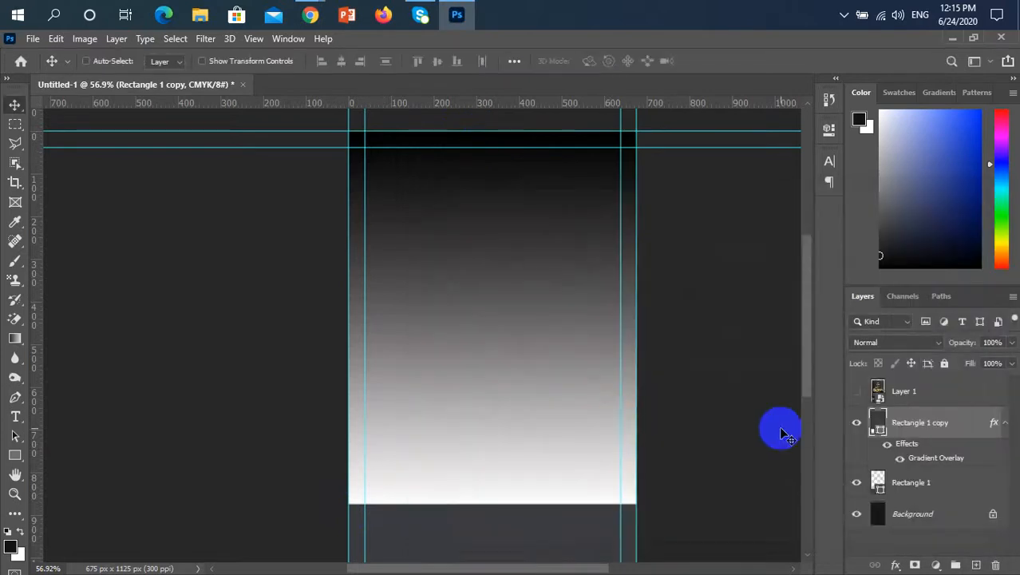
- Start the Color Halftone filter on Rectangle 1 copy, converting the shape layer to a smart object
{"action": "left_click", "coordinate": [203, 38]}
{"action": "mouse_move", "coordinate": [300, 241]}
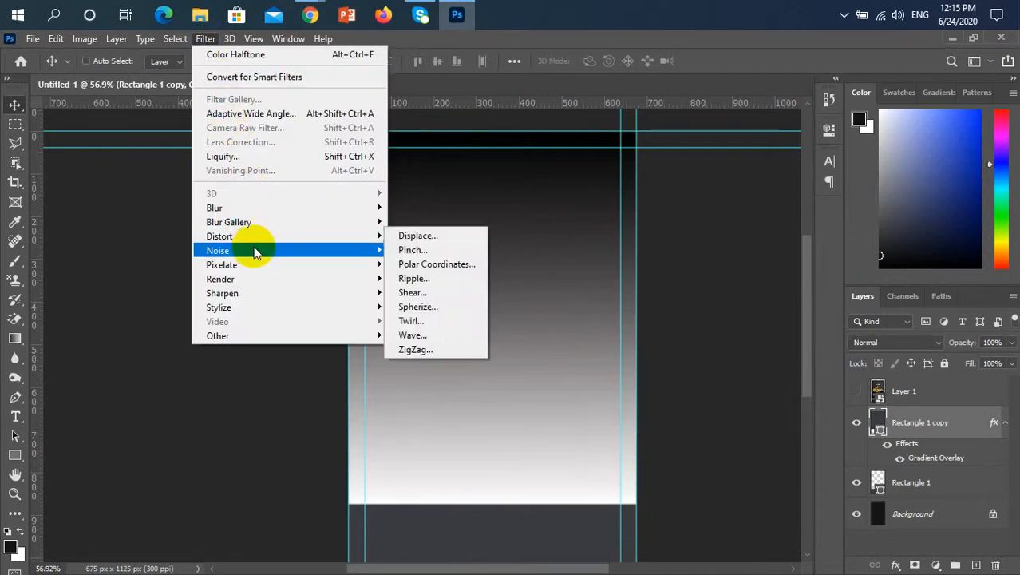
{"action": "mouse_move", "coordinate": [262, 267]}
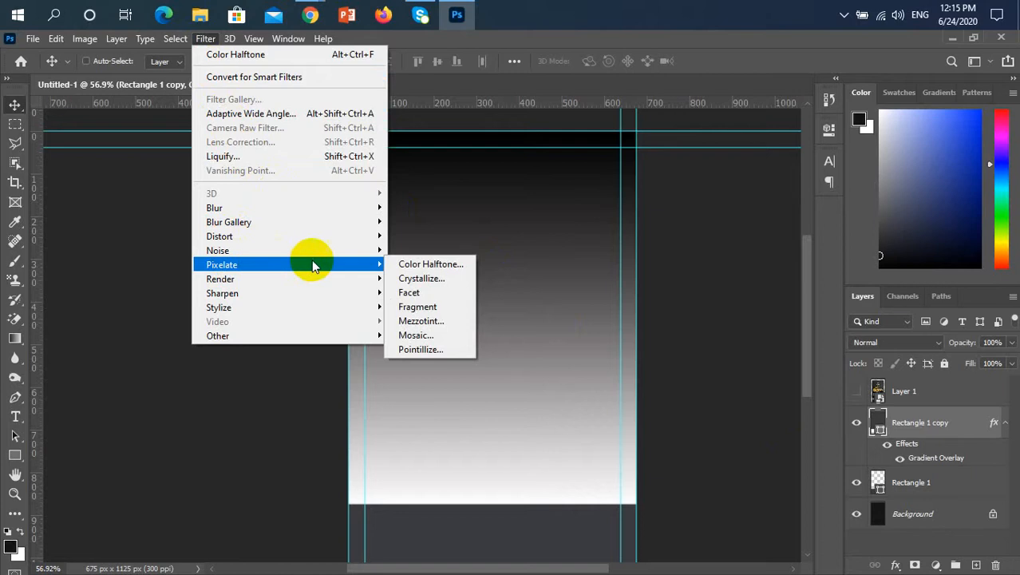
{"action": "left_click", "coordinate": [413, 265]}
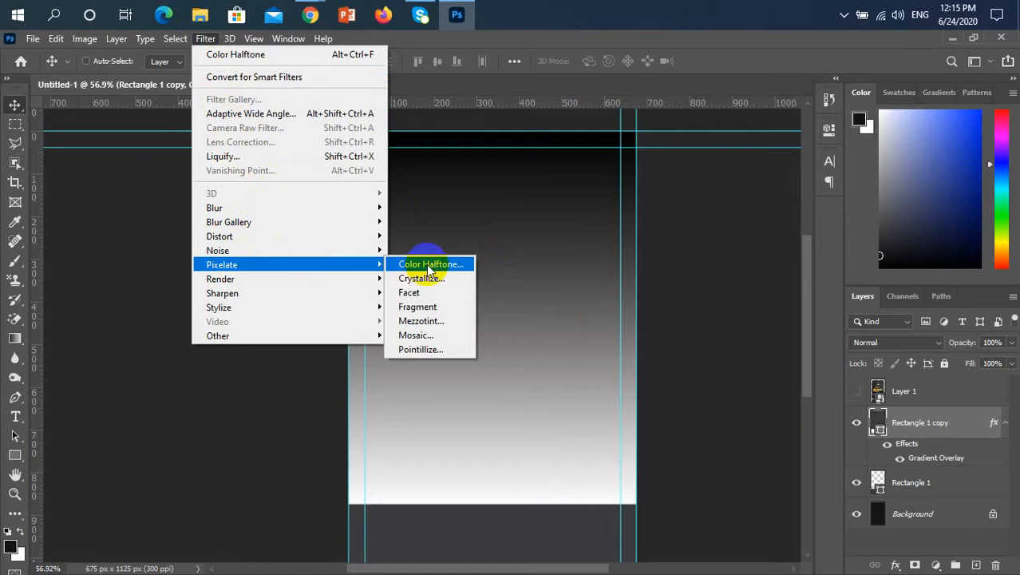
{"action": "left_click", "coordinate": [426, 263]}
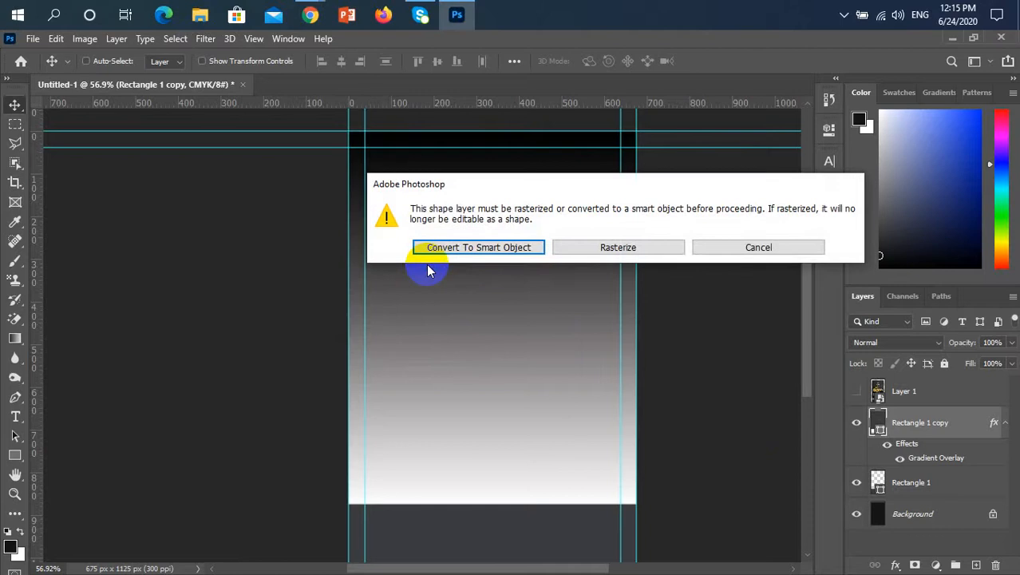
{"action": "left_click", "coordinate": [875, 421]}
{"action": "left_click", "coordinate": [481, 252]}
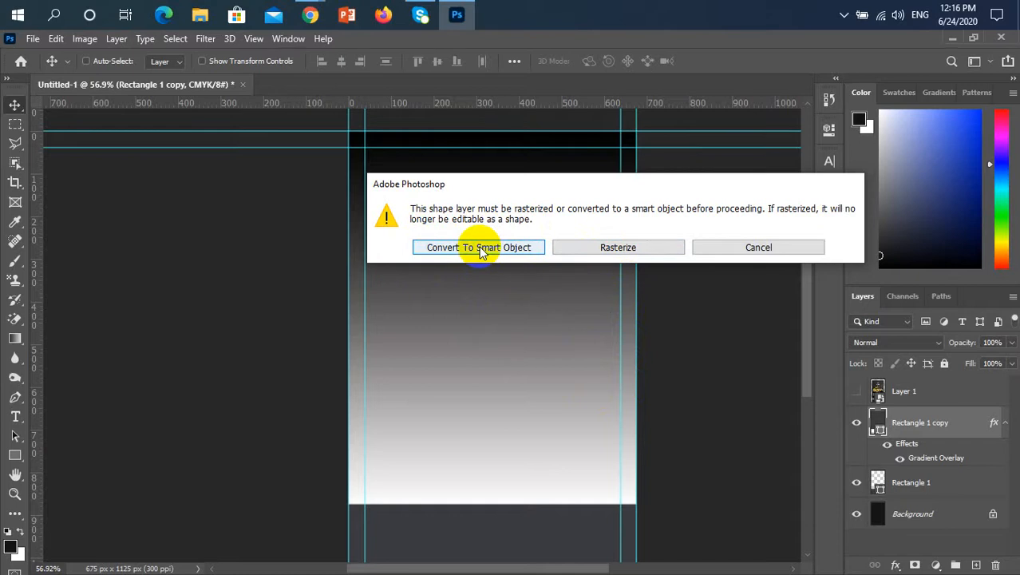
{"action": "left_click", "coordinate": [481, 249]}
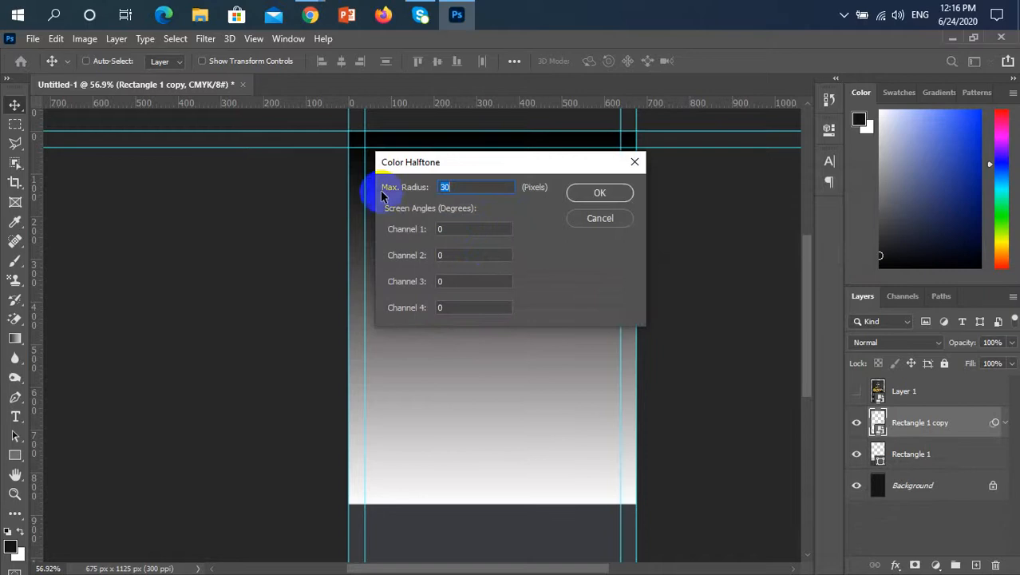
- Apply the Color Halftone with a maximum radius of 25 pixels and all four channel angles at 0
{"action": "left_click", "coordinate": [445, 187]}
{"action": "double_click", "coordinate": [447, 188]}
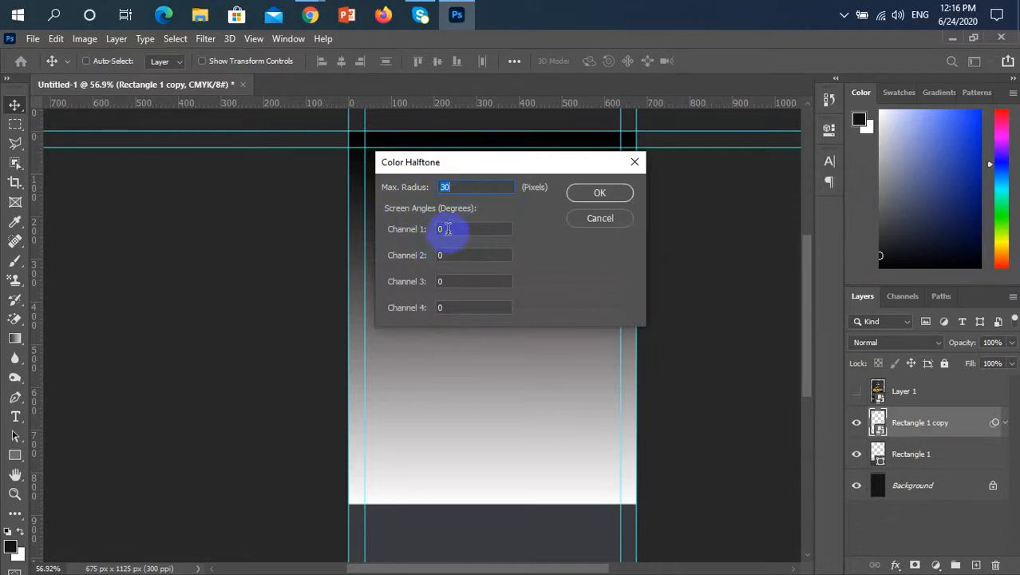
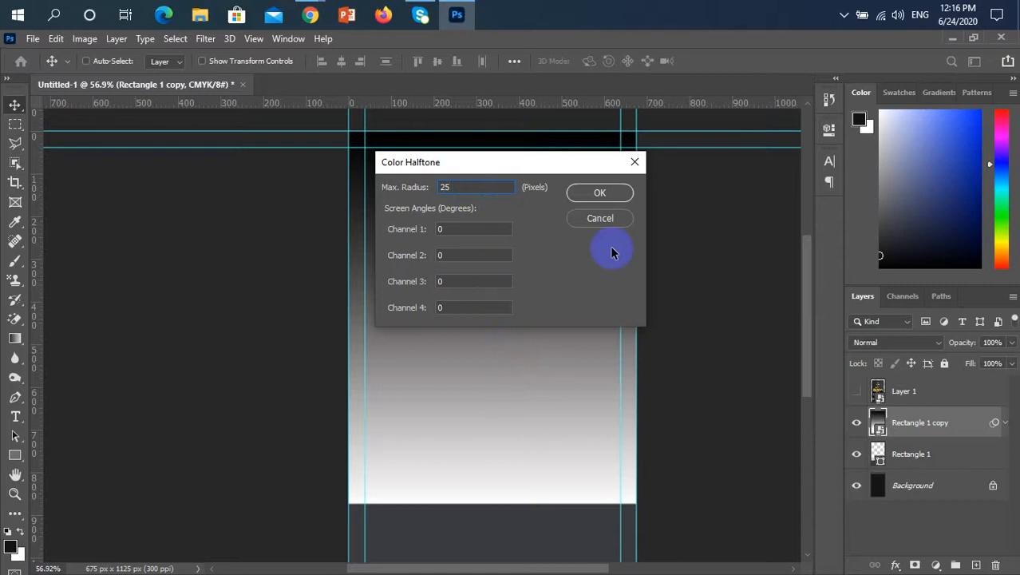
{"action": "left_click", "coordinate": [600, 194]}
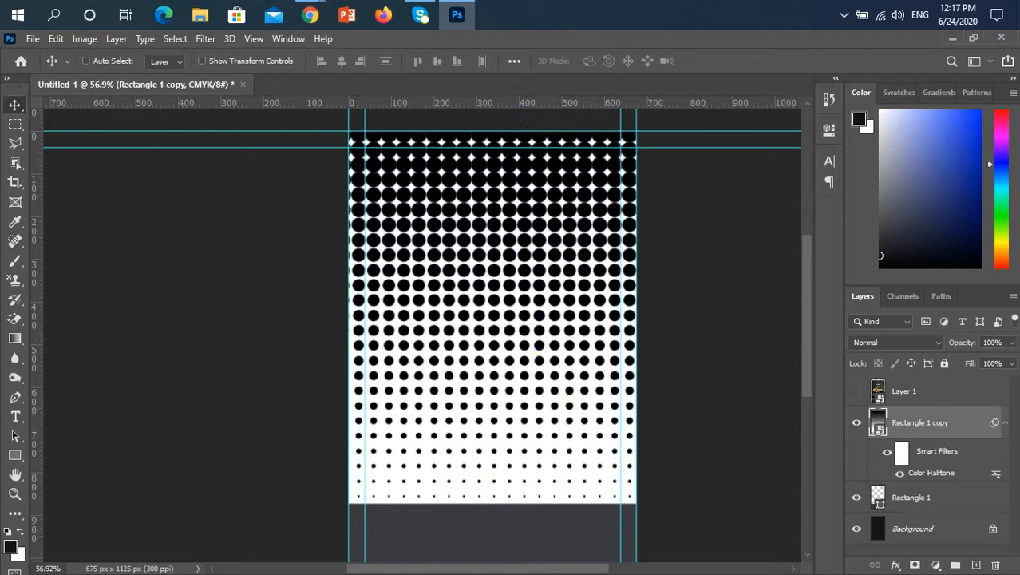
- Collapse the layer's smart filter list and briefly show the Layer 1 reference card to compare it with the halftone
{"action": "left_click", "coordinate": [1004, 426]}
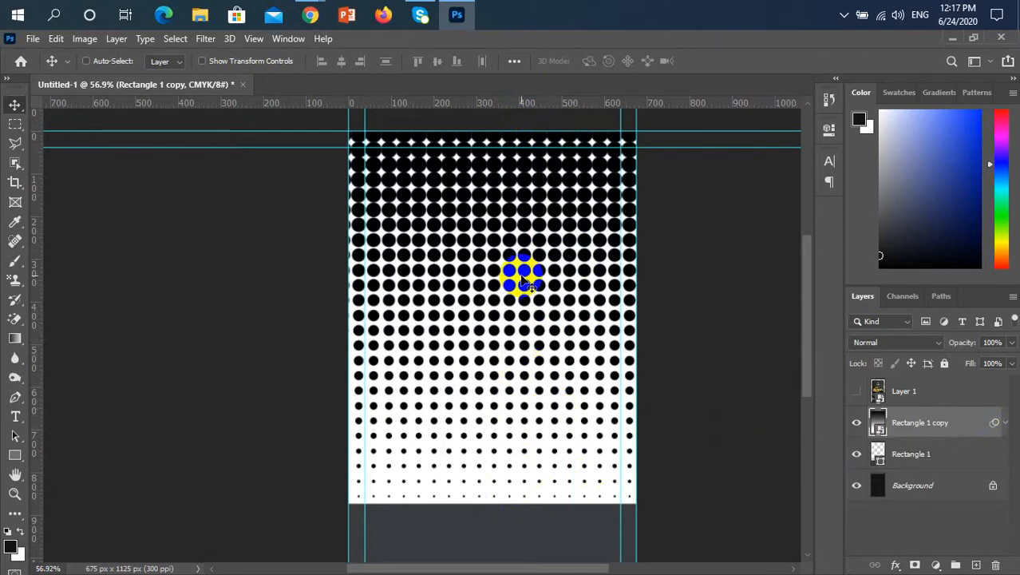
{"action": "left_click", "coordinate": [858, 391]}
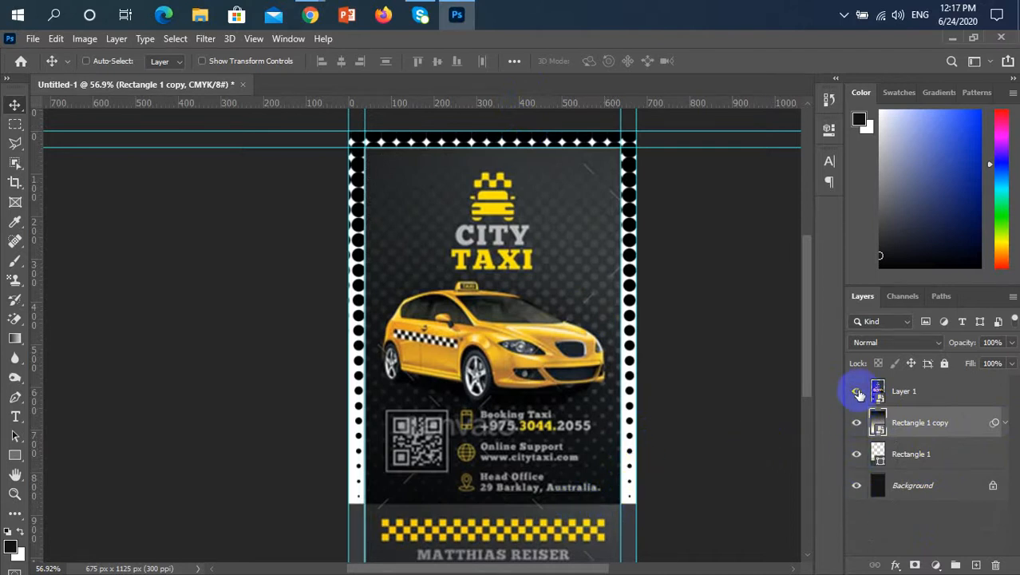
{"action": "left_click", "coordinate": [858, 392]}
- Rasterize the Rectangle 1 copy layer and remove the connected white area around the lower dots with the Magic Eraser
{"action": "right_click", "coordinate": [956, 424]}
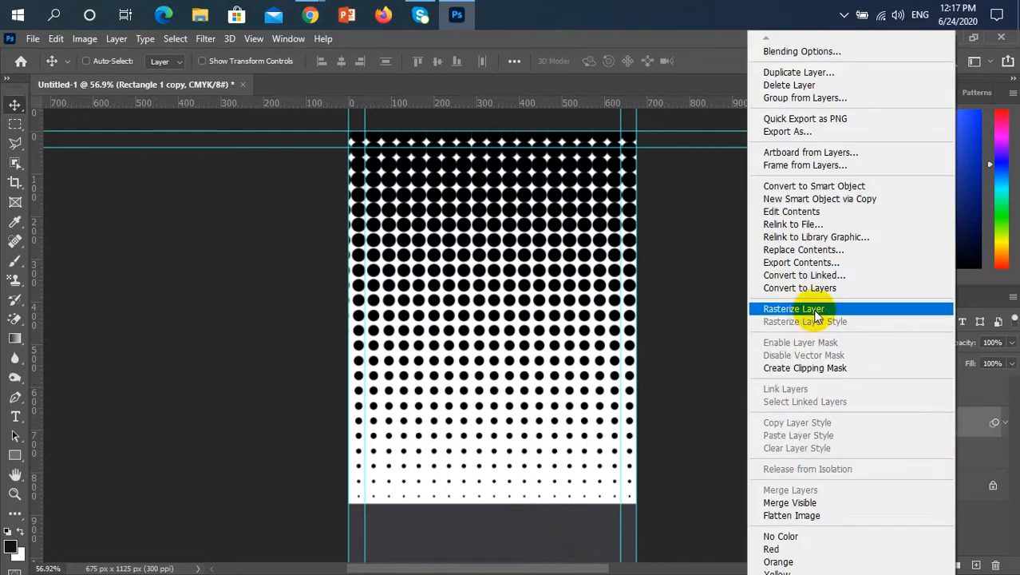
{"action": "left_click", "coordinate": [817, 312]}
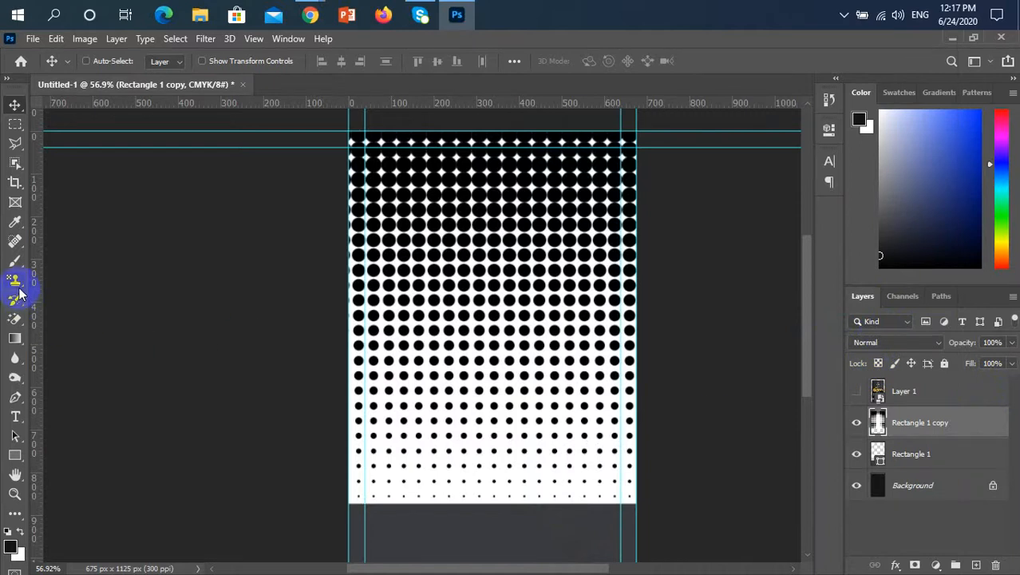
{"action": "left_click", "coordinate": [24, 323]}
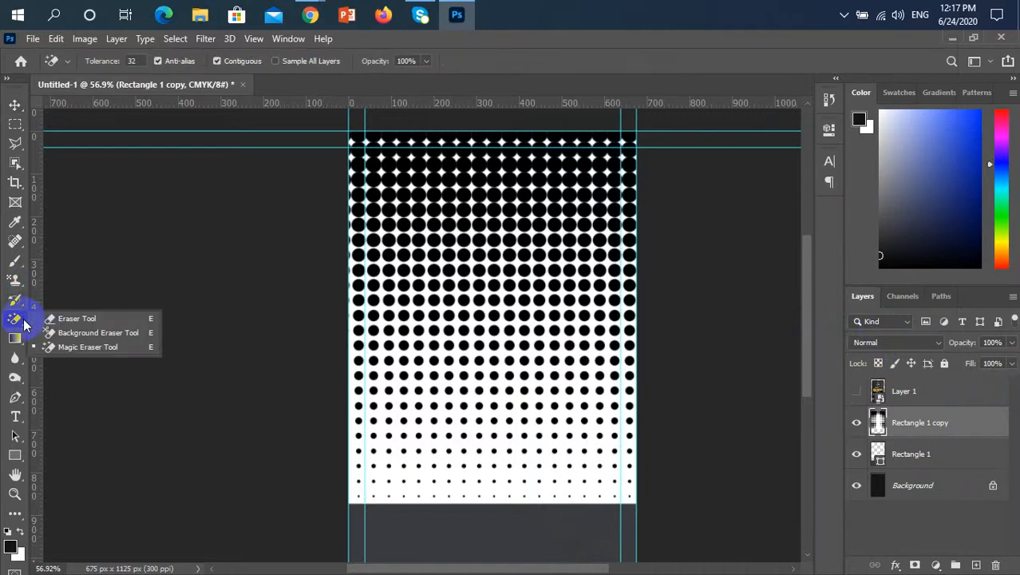
{"action": "left_click", "coordinate": [80, 347]}
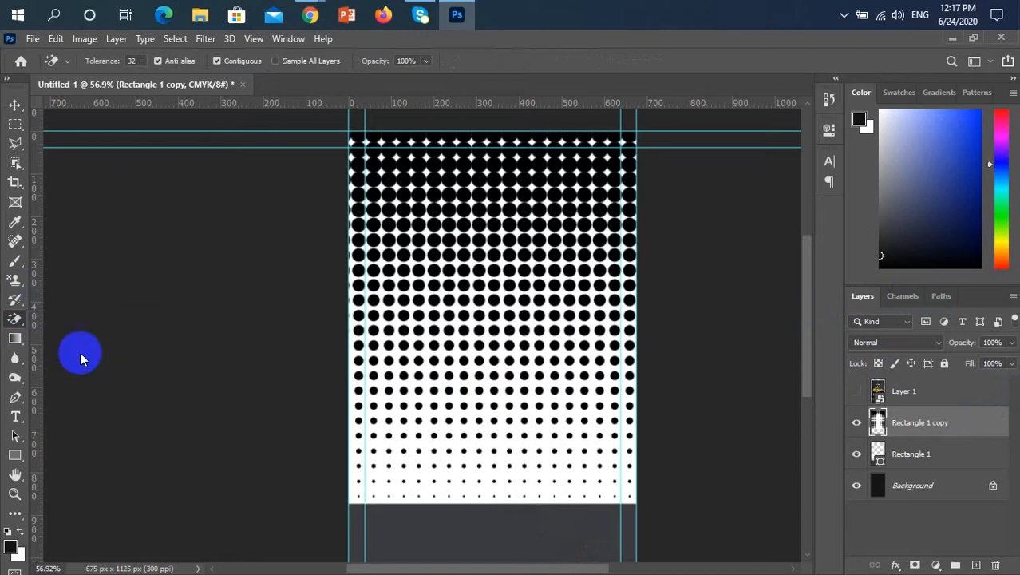
{"action": "left_click", "coordinate": [515, 443]}
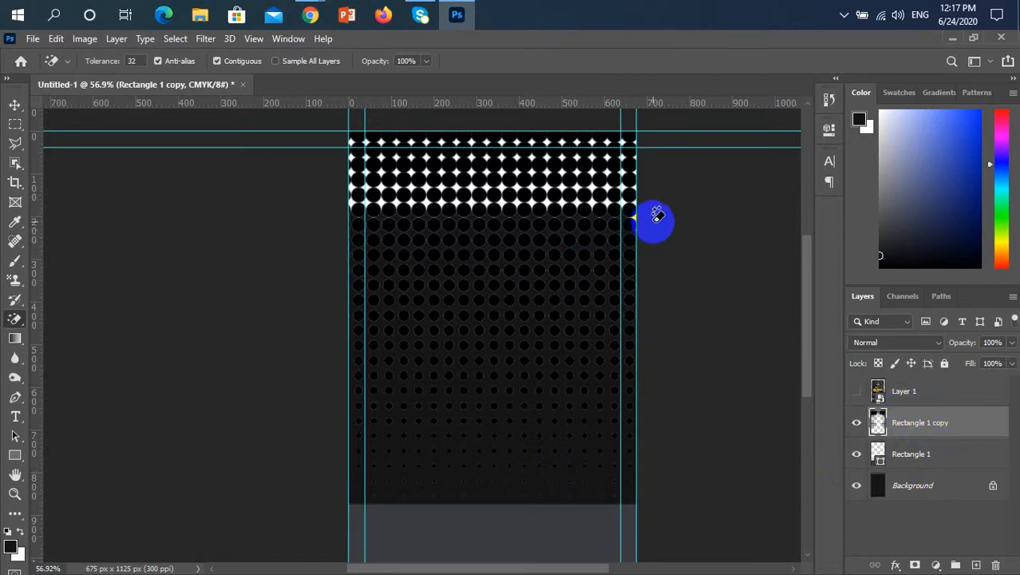
- Erase the white sliver at the card's right edge and the fifth row of white gaps between dots on Rectangle 1 copy with the Magic Eraser
{"action": "scroll", "coordinate": [653, 218], "scroll_direction": "up", "scroll_amount": 8}
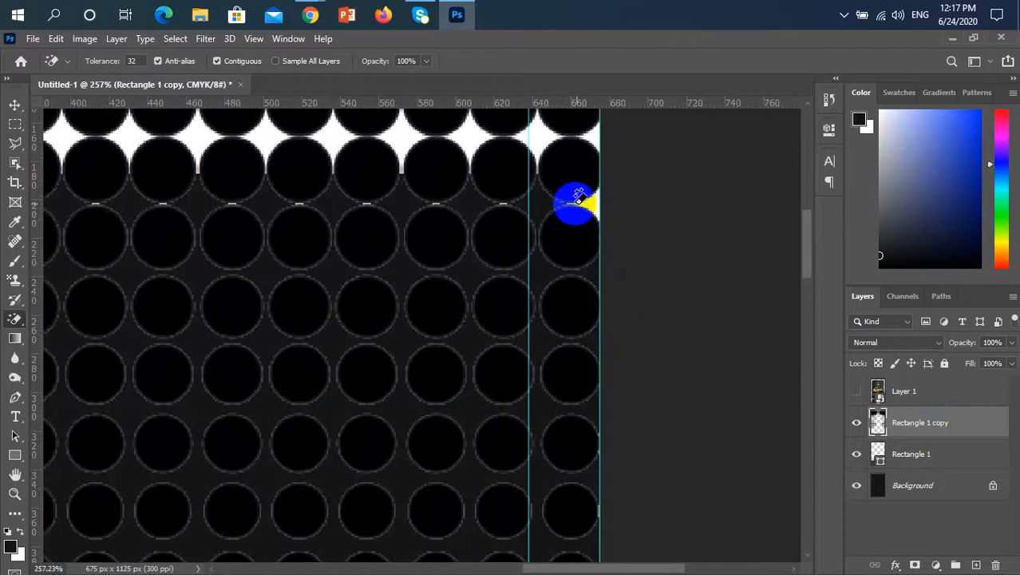
{"action": "scroll", "coordinate": [569, 289], "scroll_direction": "up", "scroll_amount": 2}
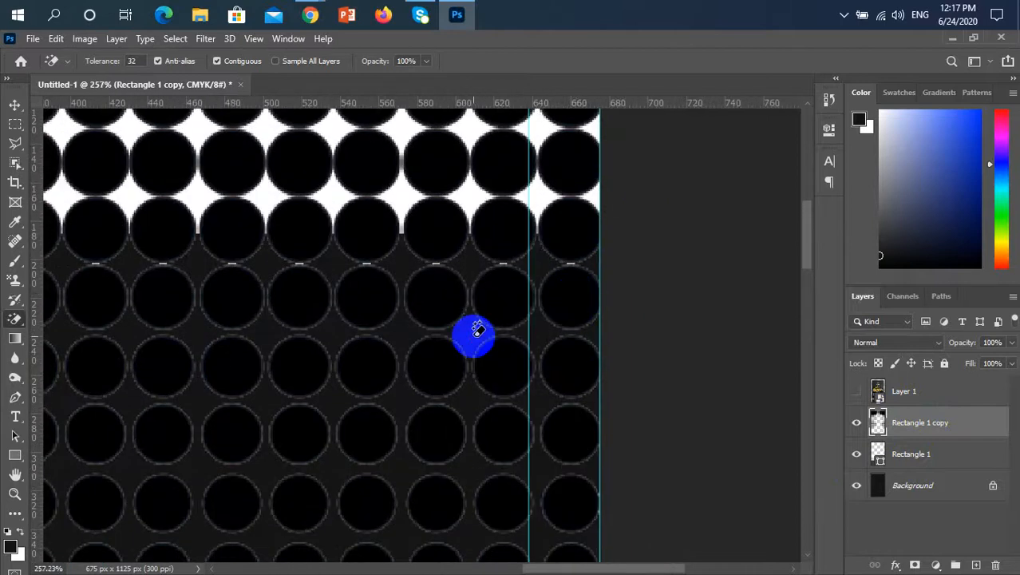
{"action": "scroll", "coordinate": [476, 332], "scroll_direction": "down", "scroll_amount": 3}
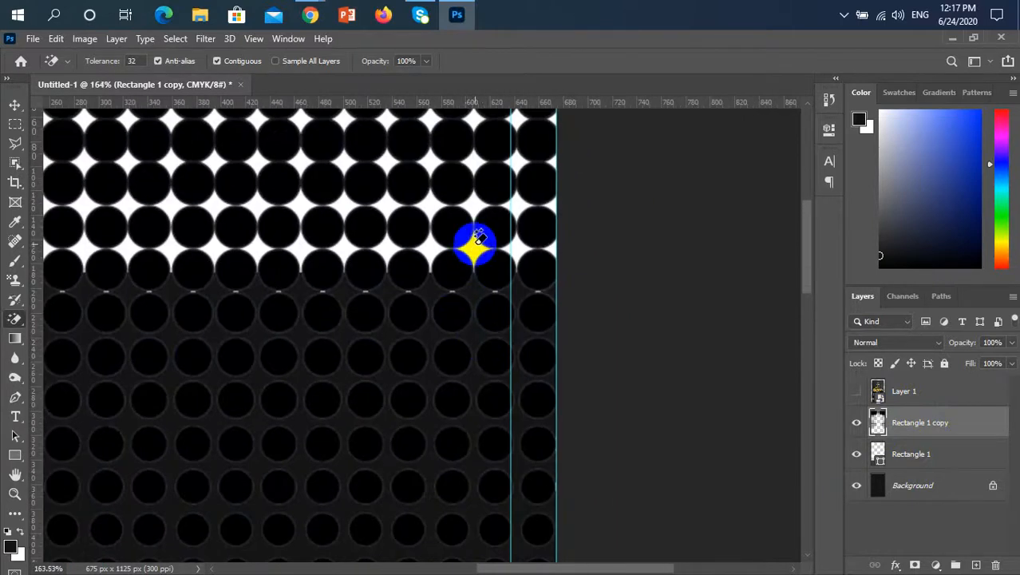
{"action": "left_click", "coordinate": [474, 250]}
{"action": "left_click", "coordinate": [519, 244]}
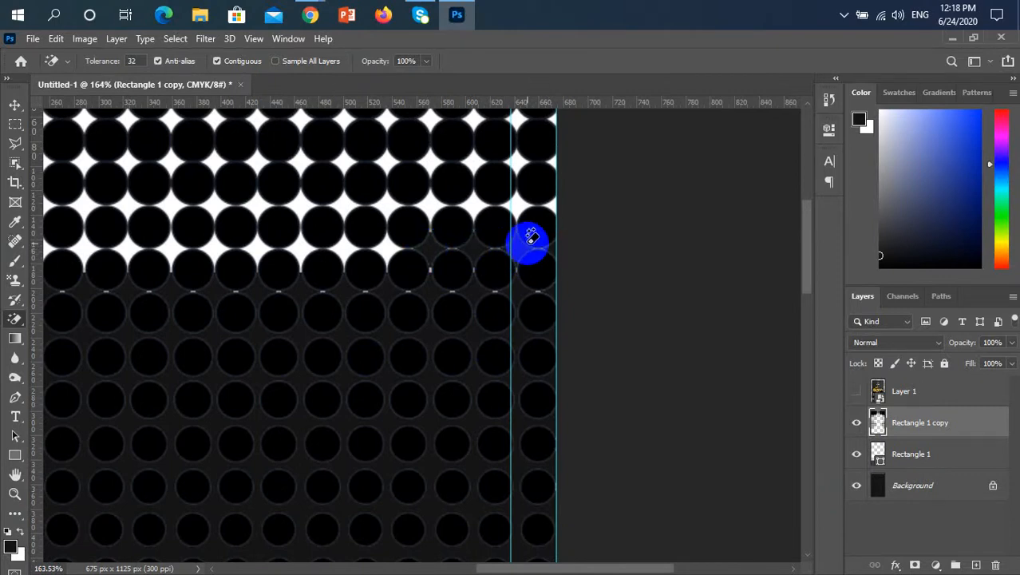
{"action": "scroll", "coordinate": [551, 239], "scroll_direction": "left", "scroll_amount": 5}
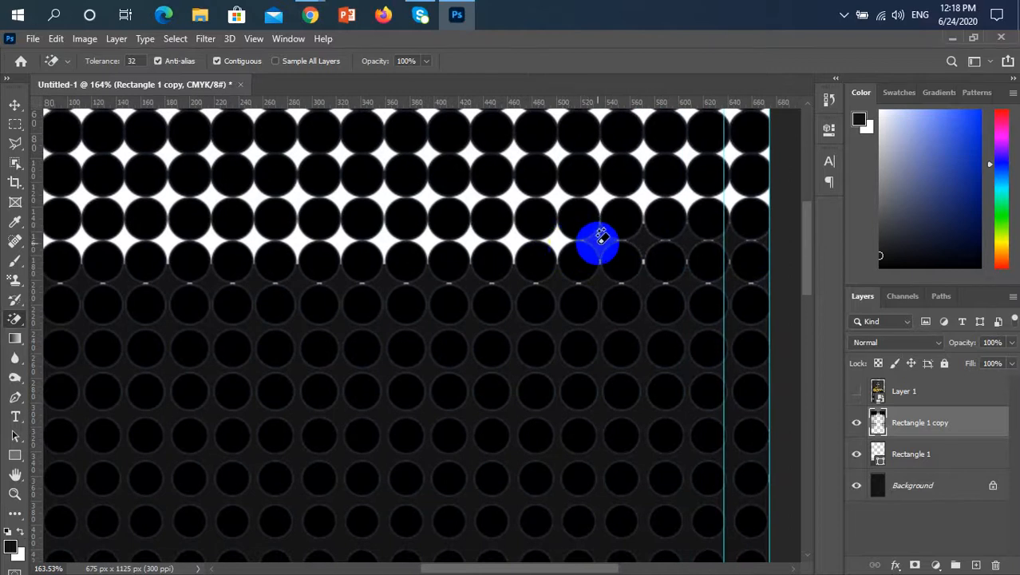
{"action": "scroll", "coordinate": [603, 237], "scroll_direction": "up", "scroll_amount": 5}
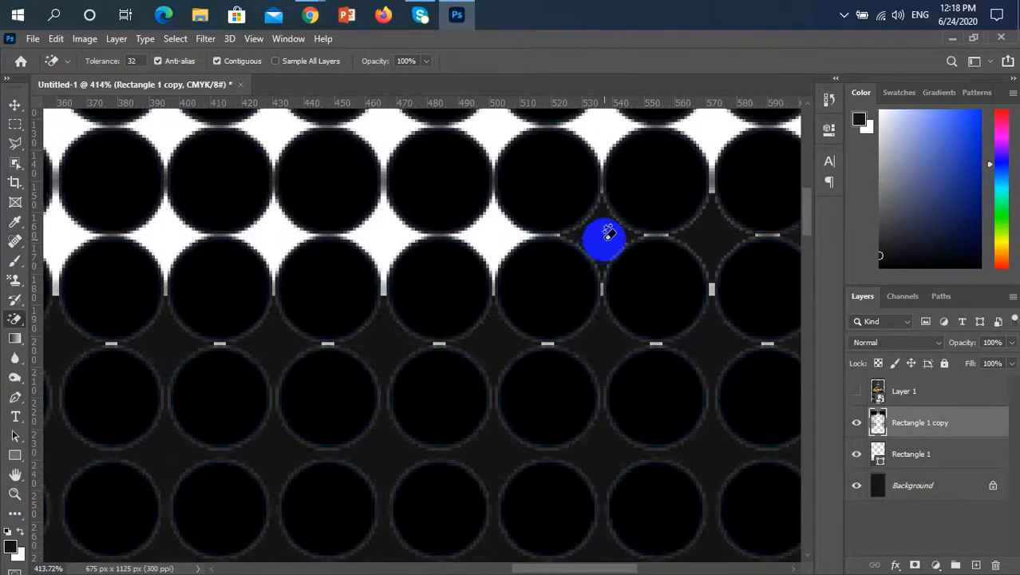
{"action": "left_click", "coordinate": [504, 240]}
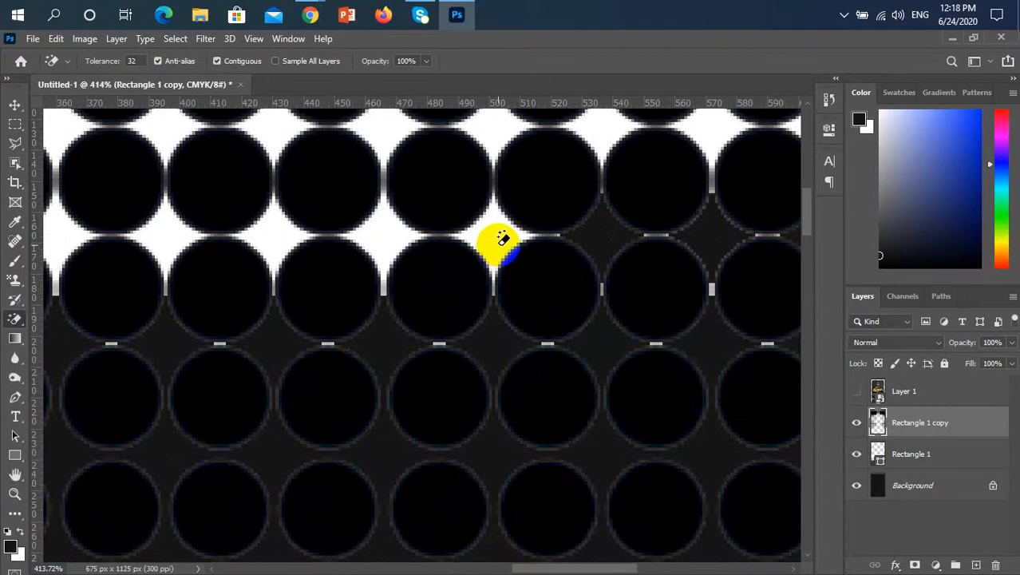
{"action": "left_click", "coordinate": [399, 243]}
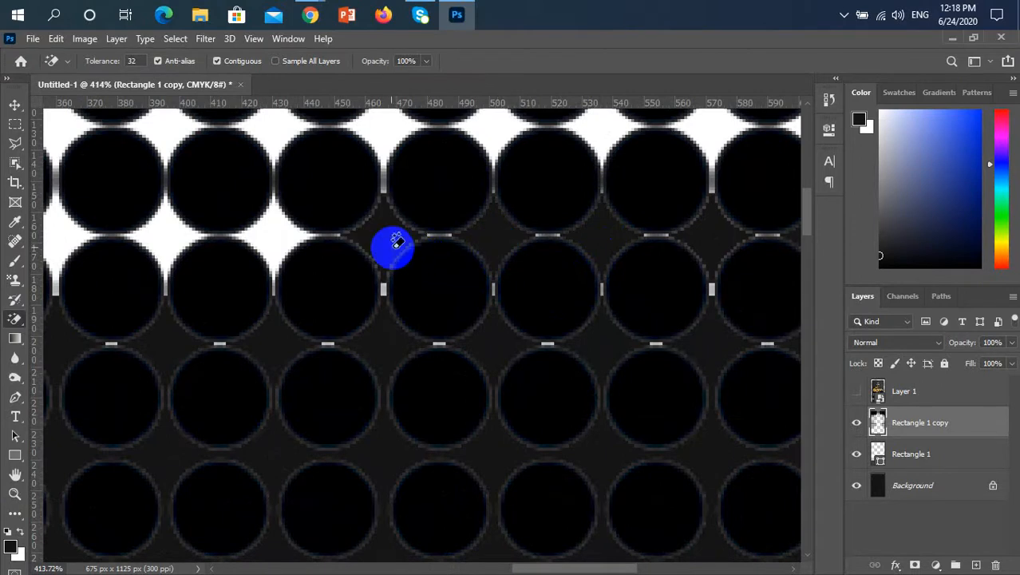
{"action": "scroll", "coordinate": [459, 289], "scroll_direction": "down", "scroll_amount": 3}
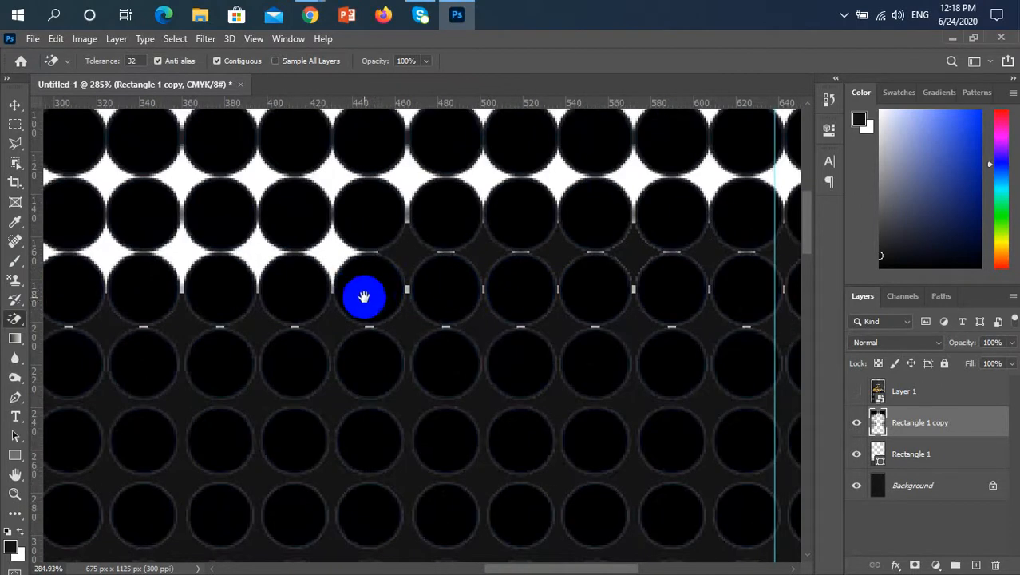
{"action": "left_click_drag", "start_coordinate": [229, 284], "coordinate": [454, 300]}
{"action": "left_click", "coordinate": [558, 269]}
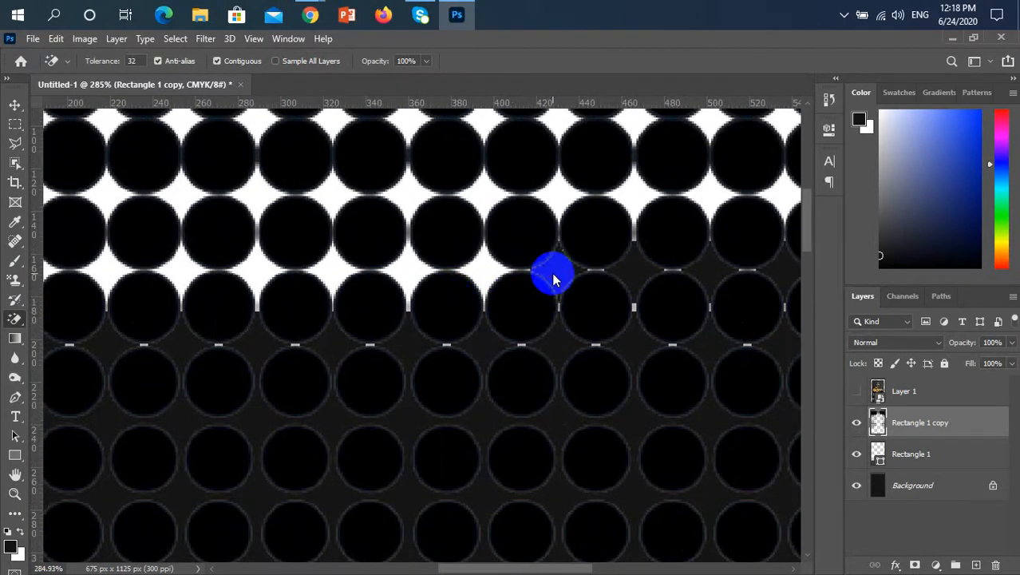
{"action": "left_click", "coordinate": [483, 275]}
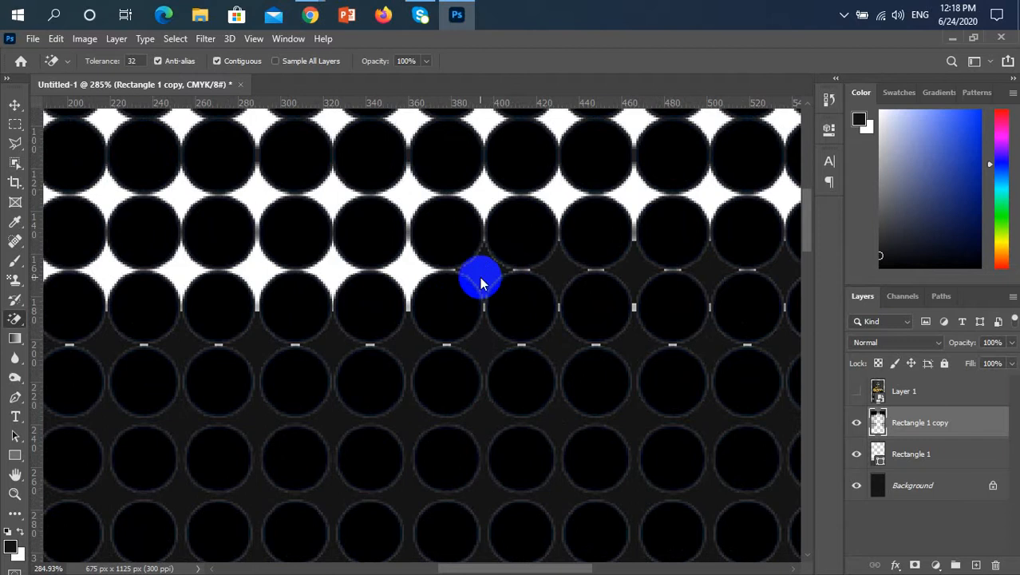
{"action": "left_click", "coordinate": [409, 272]}
{"action": "left_click_drag", "start_coordinate": [391, 294], "coordinate": [533, 312]}
{"action": "left_click", "coordinate": [469, 286]}
{"action": "left_click", "coordinate": [396, 291]}
{"action": "left_click", "coordinate": [323, 288]}
{"action": "left_click", "coordinate": [246, 284]}
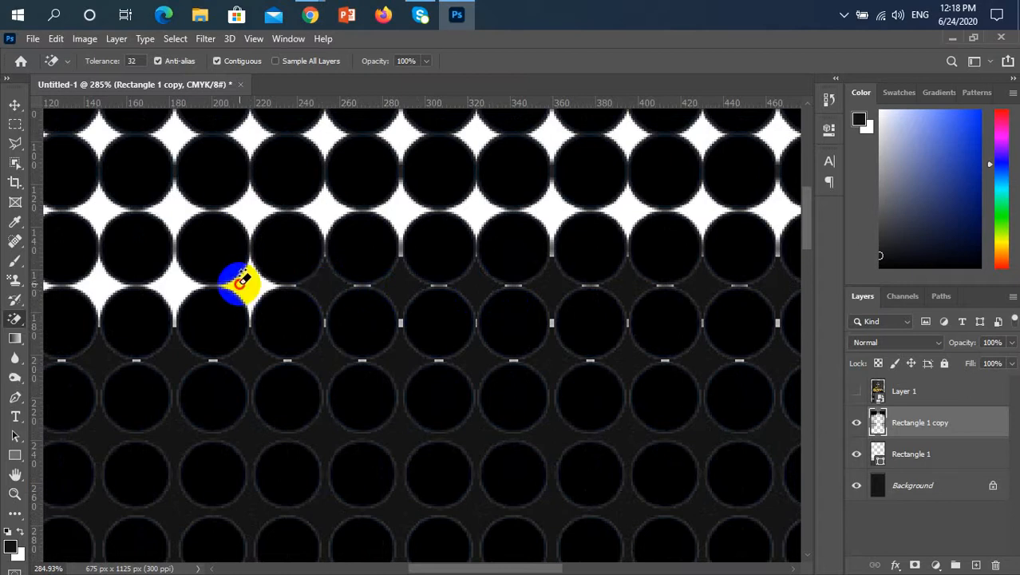
{"action": "scroll", "coordinate": [367, 352], "scroll_direction": "down", "scroll_amount": 5}
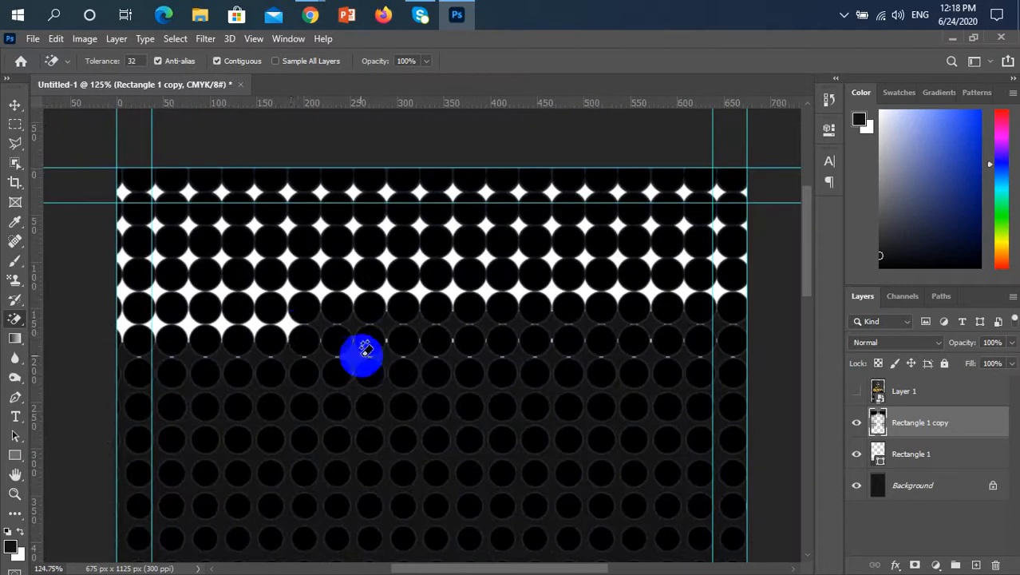
{"action": "left_click", "coordinate": [287, 324]}
{"action": "left_click", "coordinate": [221, 322]}
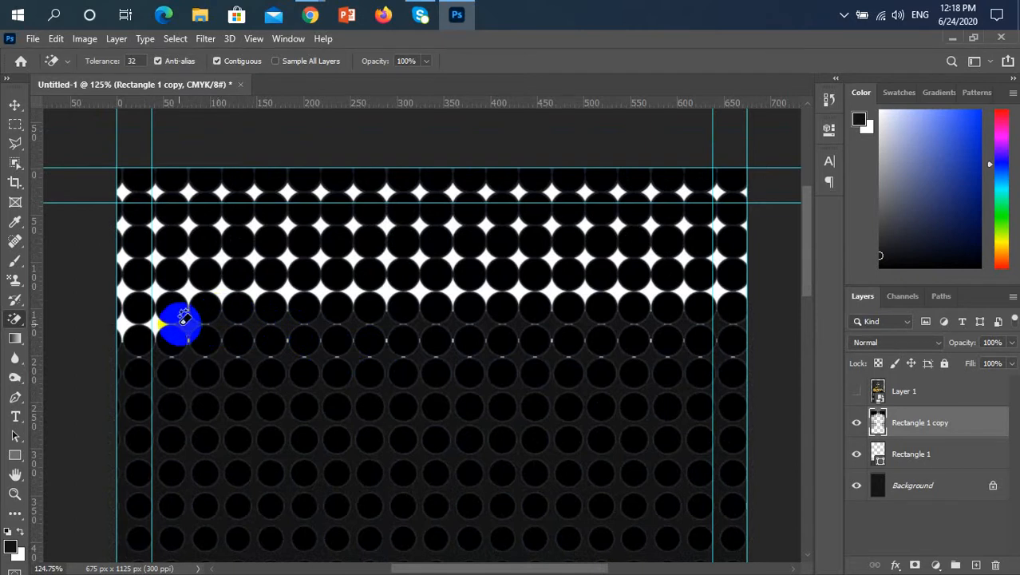
- Erase every white gap in the fourth row from the card's top edge, across the full width of the halftone
{"action": "left_click", "coordinate": [121, 292]}
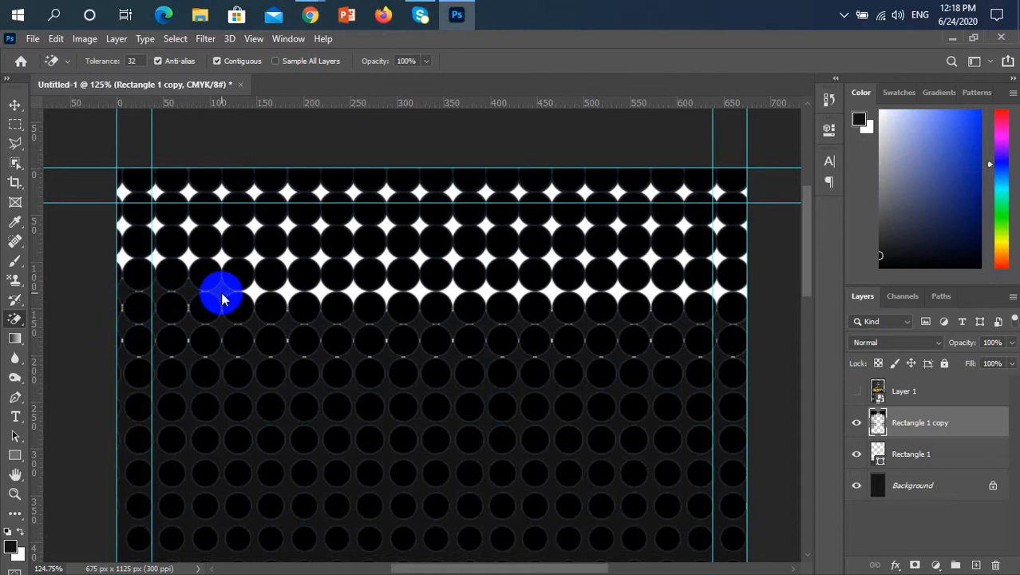
{"action": "left_click", "coordinate": [251, 298]}
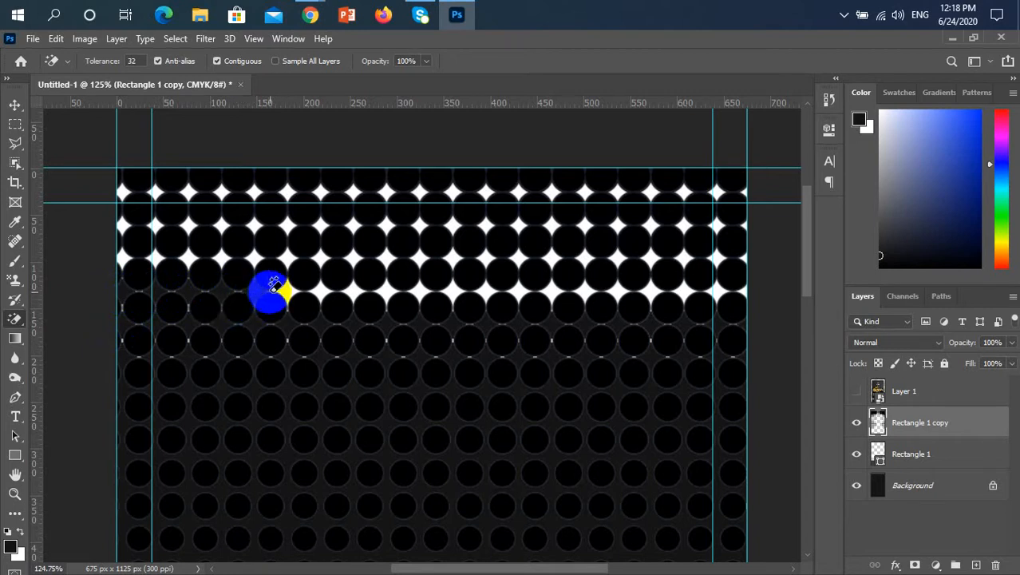
{"action": "left_click", "coordinate": [323, 294]}
{"action": "left_click", "coordinate": [353, 295]}
{"action": "left_click", "coordinate": [386, 289]}
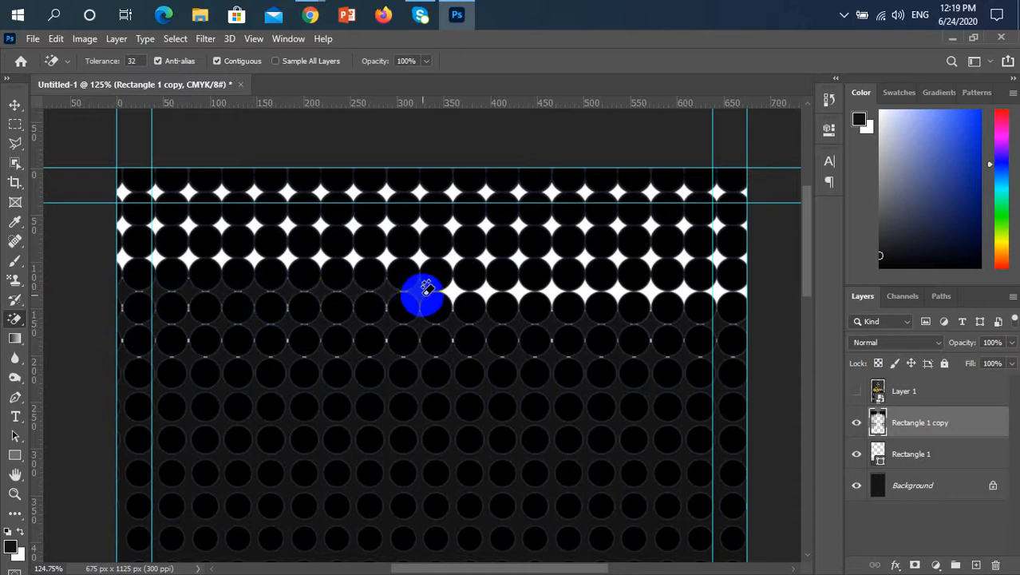
{"action": "left_click", "coordinate": [419, 291]}
{"action": "left_click", "coordinate": [466, 284]}
{"action": "left_click", "coordinate": [487, 290]}
{"action": "left_click", "coordinate": [517, 292]}
{"action": "left_click", "coordinate": [550, 292]}
{"action": "left_click", "coordinate": [582, 292]}
{"action": "left_click", "coordinate": [620, 290]}
{"action": "left_click", "coordinate": [650, 291]}
{"action": "left_click", "coordinate": [682, 292]}
{"action": "left_click", "coordinate": [719, 292]}
{"action": "left_click", "coordinate": [740, 291]}
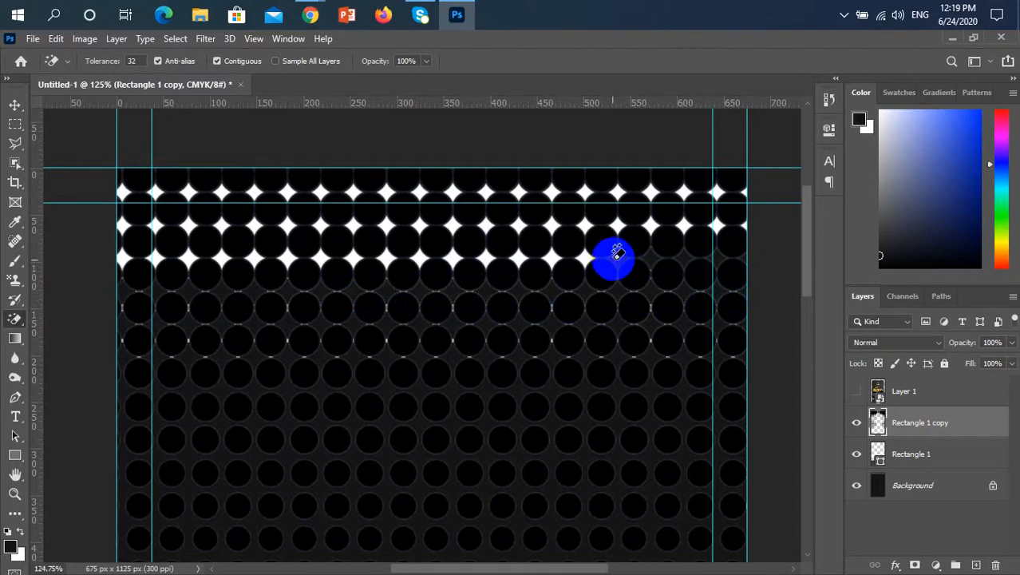
- Erase the white diamond-shaped gaps in the third row from the card's top edge on Rectangle 1 copy
{"action": "left_click", "coordinate": [585, 257]}
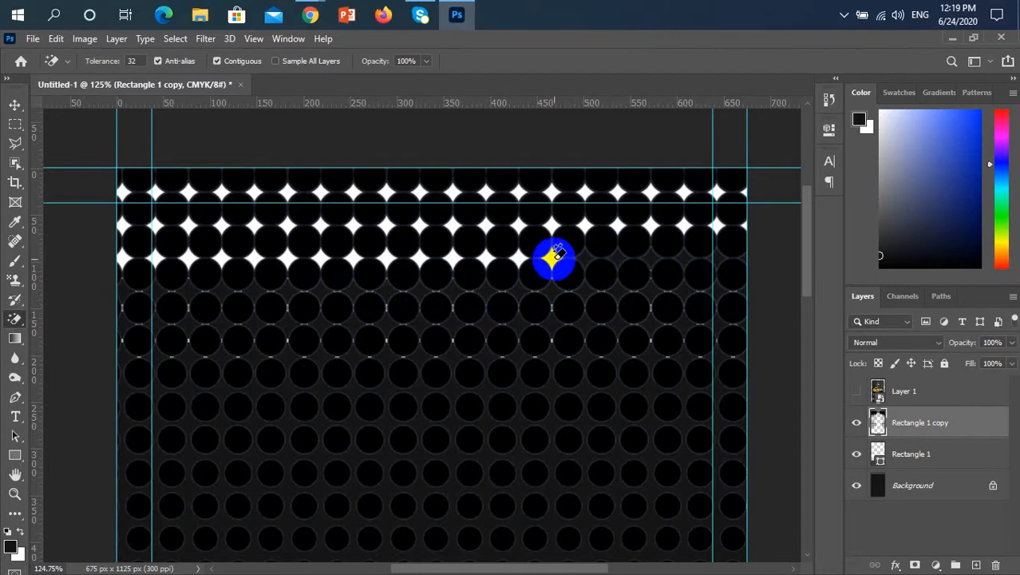
{"action": "left_click", "coordinate": [553, 256]}
{"action": "left_click", "coordinate": [519, 257]}
{"action": "left_click", "coordinate": [484, 258]}
{"action": "left_click", "coordinate": [452, 255]}
{"action": "left_click", "coordinate": [419, 255]}
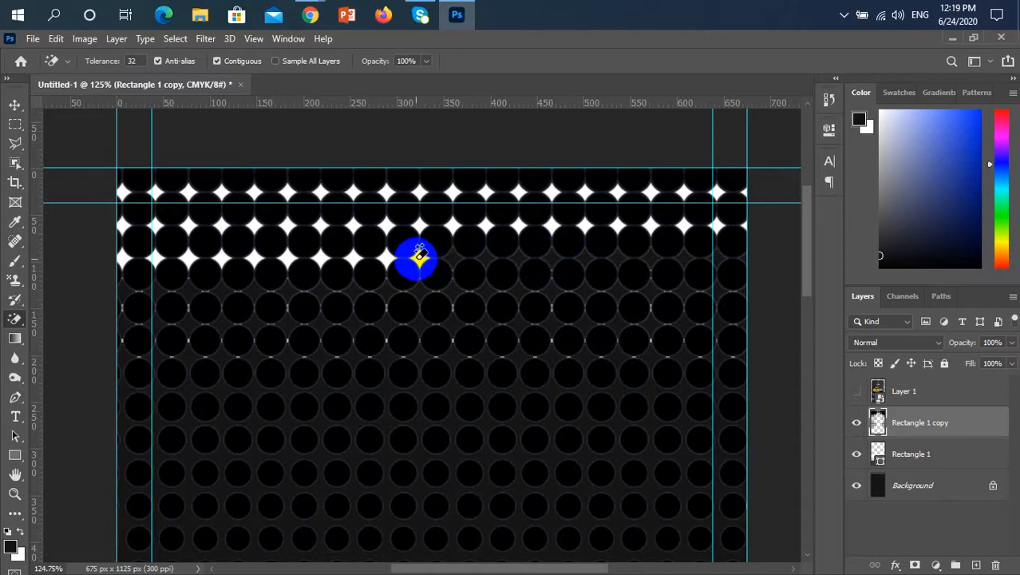
{"action": "left_click", "coordinate": [387, 257]}
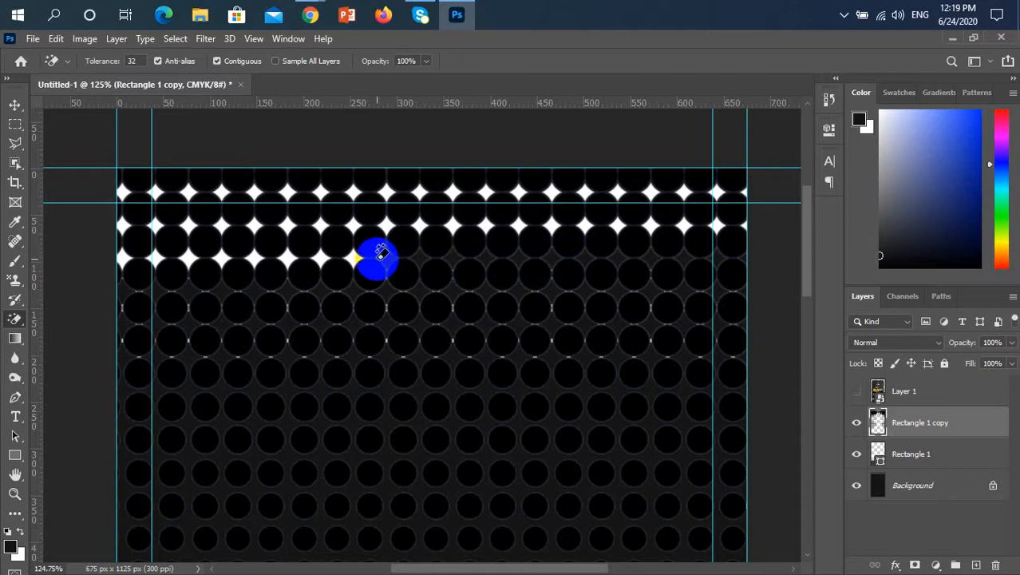
{"action": "left_click", "coordinate": [351, 257]}
{"action": "left_click", "coordinate": [320, 257]}
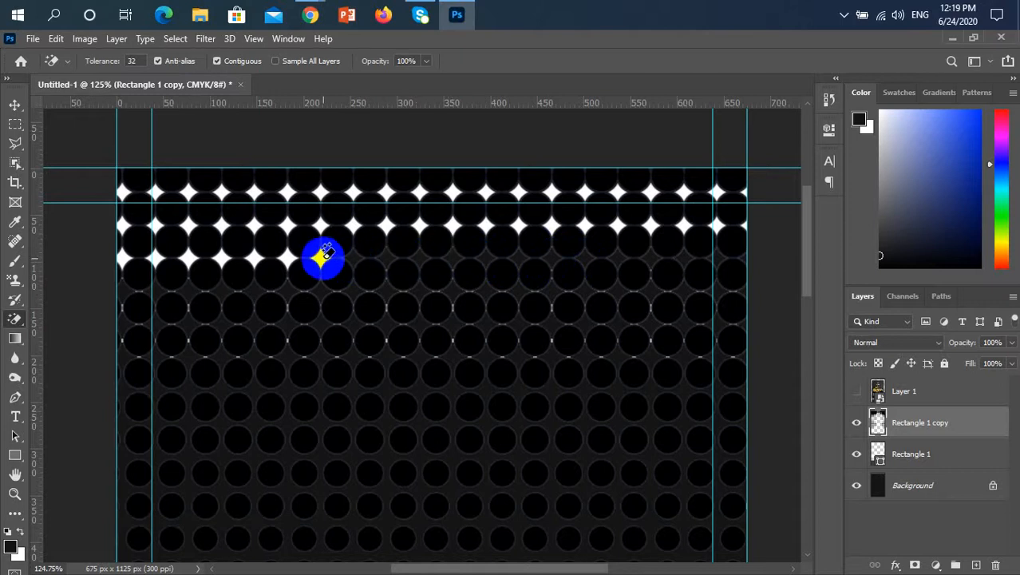
{"action": "left_click", "coordinate": [289, 256]}
{"action": "left_click", "coordinate": [286, 260]}
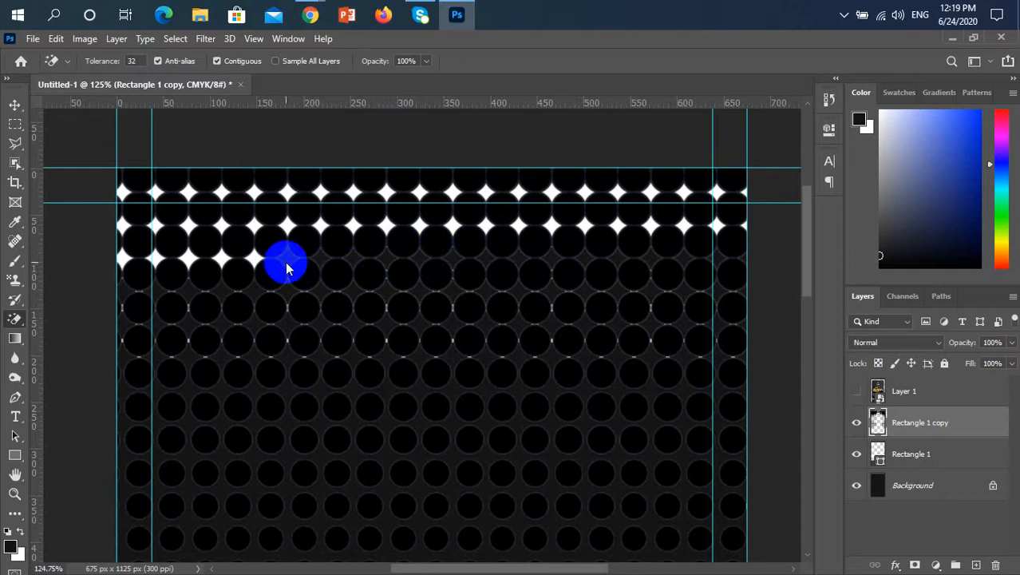
{"action": "left_click", "coordinate": [253, 256]}
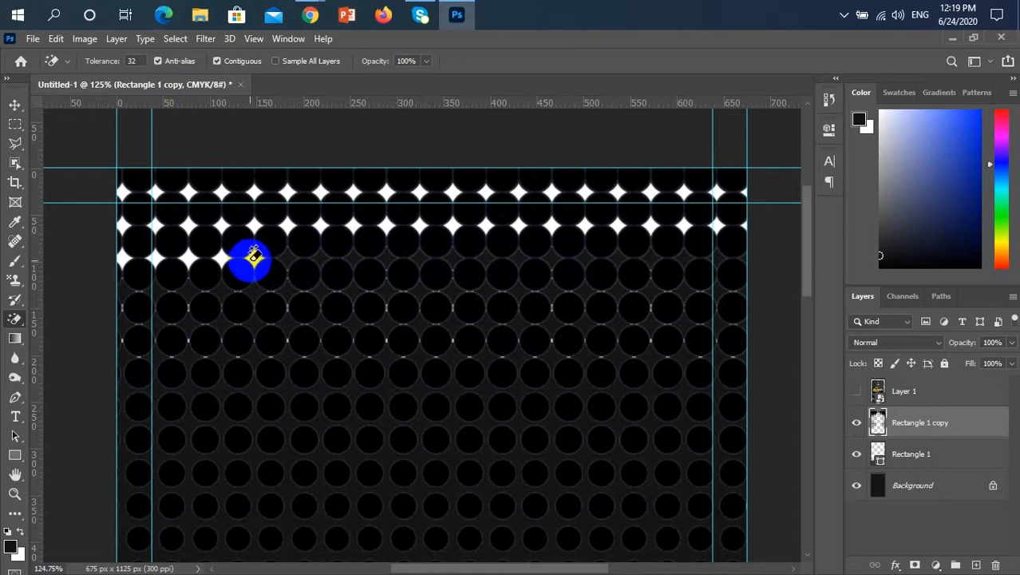
{"action": "left_click", "coordinate": [220, 258]}
{"action": "left_click", "coordinate": [190, 257]}
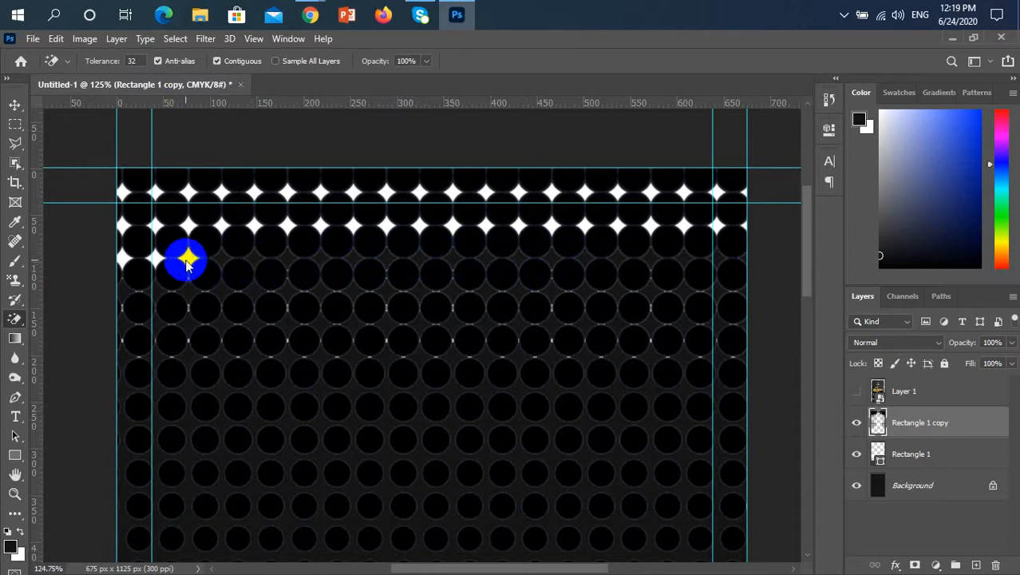
{"action": "left_click", "coordinate": [156, 255]}
{"action": "left_click", "coordinate": [120, 258]}
- Erase the second row of white diamonds below the card's top edge, including the small sliver at the right edge
{"action": "left_click", "coordinate": [120, 224]}
{"action": "left_click", "coordinate": [155, 225]}
{"action": "left_click", "coordinate": [190, 226]}
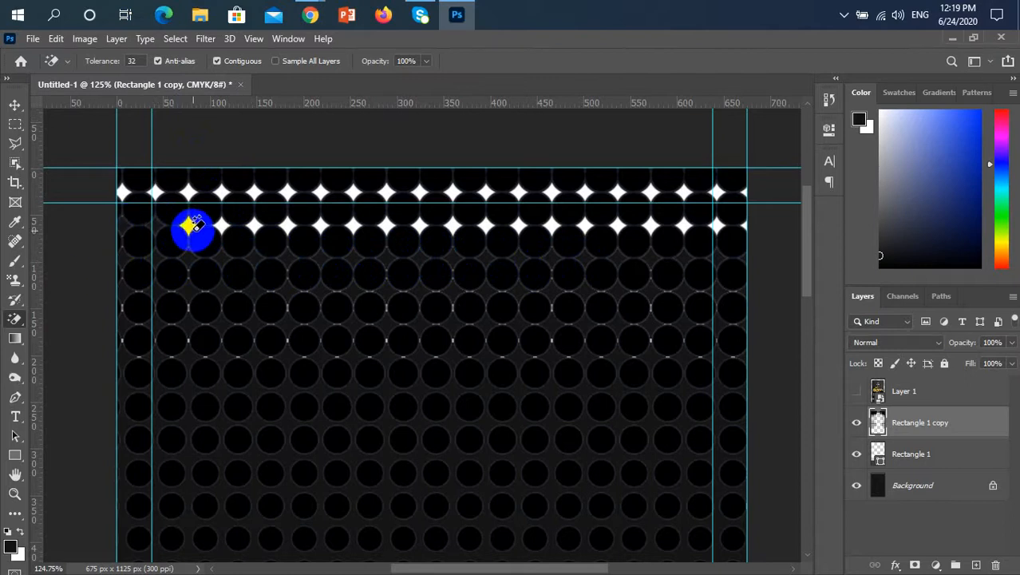
{"action": "left_click", "coordinate": [217, 224]}
{"action": "left_click", "coordinate": [188, 227]}
{"action": "left_click", "coordinate": [221, 228]}
{"action": "left_click", "coordinate": [254, 227]}
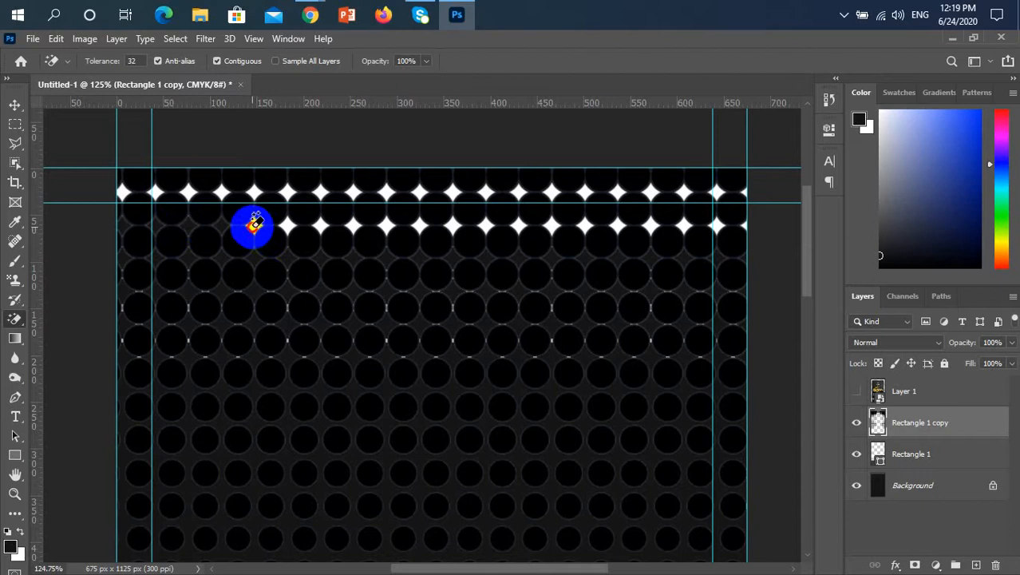
{"action": "left_click", "coordinate": [288, 225]}
{"action": "left_click", "coordinate": [322, 225]}
{"action": "left_click", "coordinate": [353, 225]}
{"action": "left_click", "coordinate": [387, 226]}
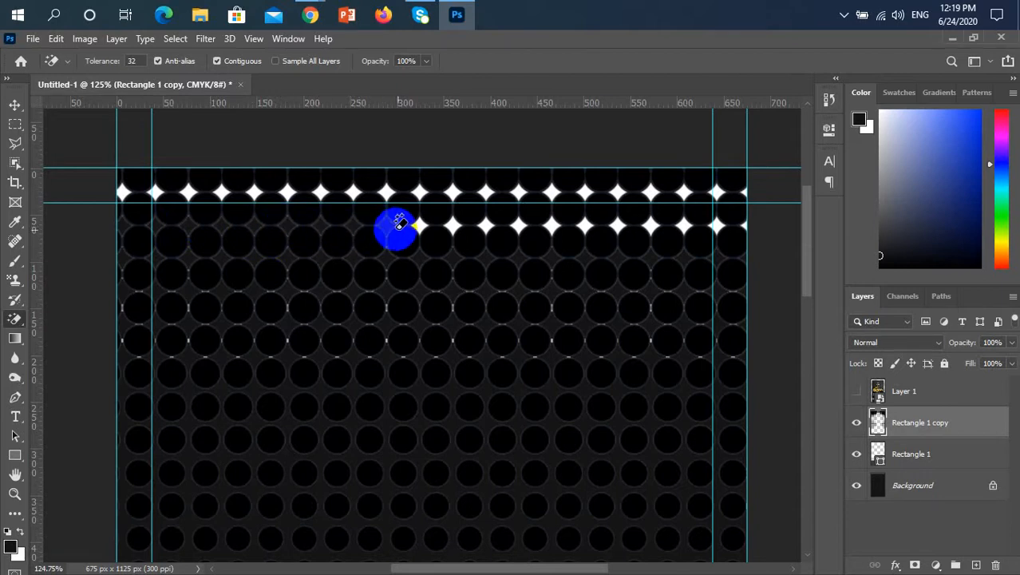
{"action": "left_click", "coordinate": [451, 226]}
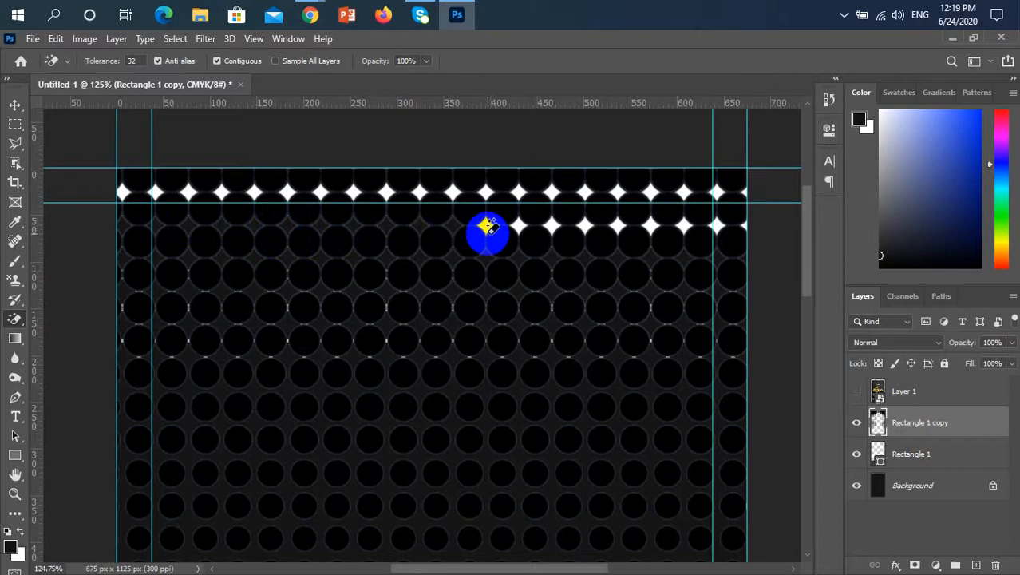
{"action": "left_click", "coordinate": [486, 228]}
{"action": "left_click", "coordinate": [530, 227]}
{"action": "left_click", "coordinate": [548, 224]}
{"action": "left_click", "coordinate": [587, 224]}
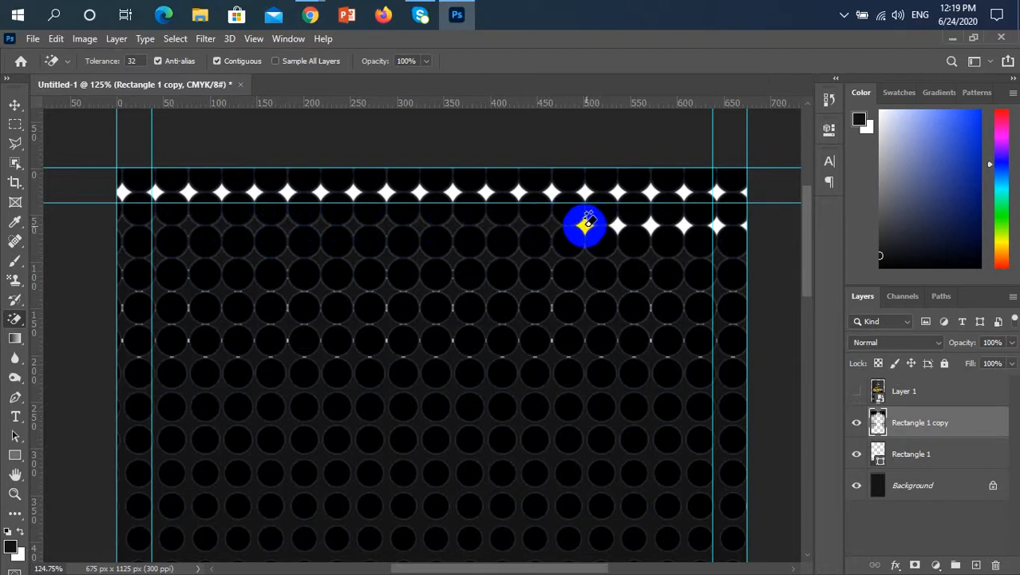
{"action": "left_click", "coordinate": [616, 226]}
{"action": "left_click", "coordinate": [652, 222]}
{"action": "left_click", "coordinate": [681, 223]}
{"action": "left_click", "coordinate": [717, 223]}
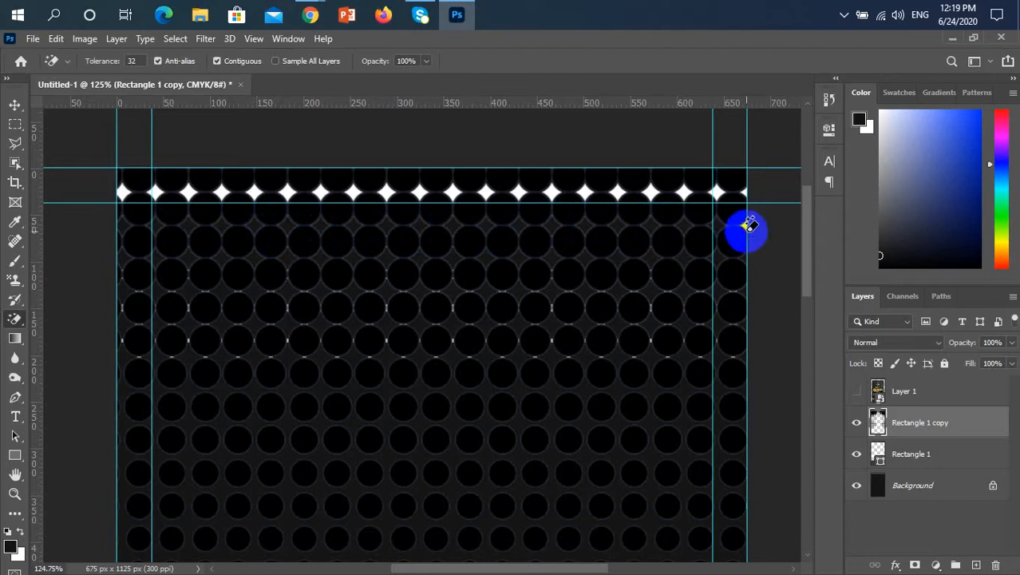
{"action": "scroll", "coordinate": [766, 230], "scroll_direction": "up", "scroll_amount": 5}
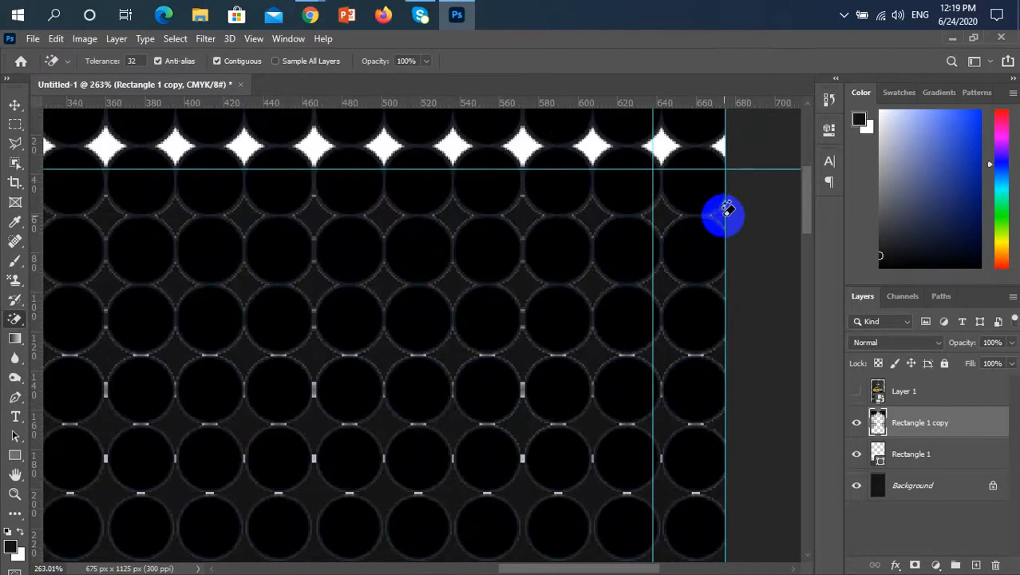
- Erase the first row of white diamonds below the card's top edge on Rectangle 1 copy, across the full width
{"action": "scroll", "coordinate": [727, 209], "scroll_direction": "down", "scroll_amount": 3}
{"action": "left_click", "coordinate": [689, 171]}
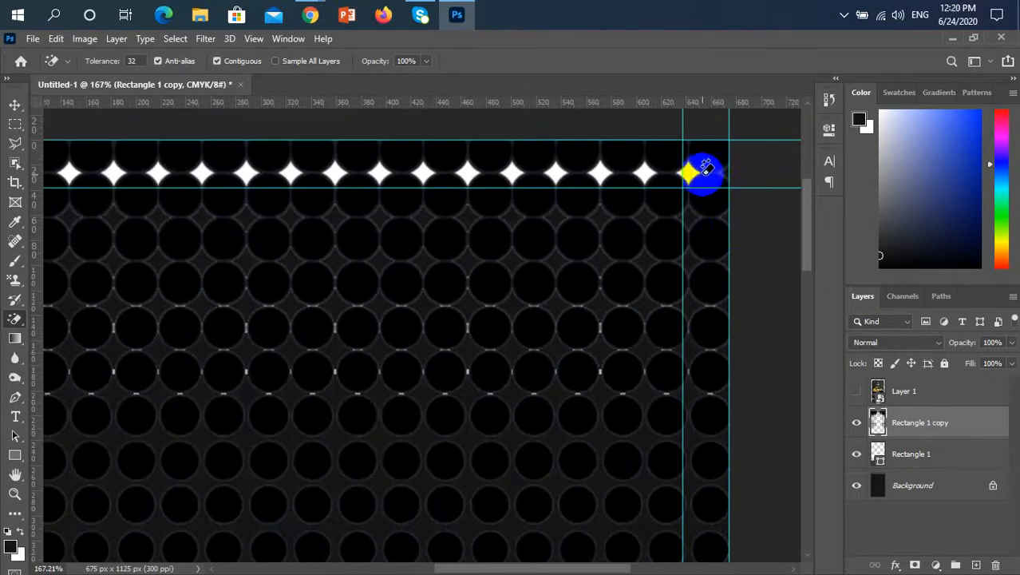
{"action": "left_click", "coordinate": [645, 171]}
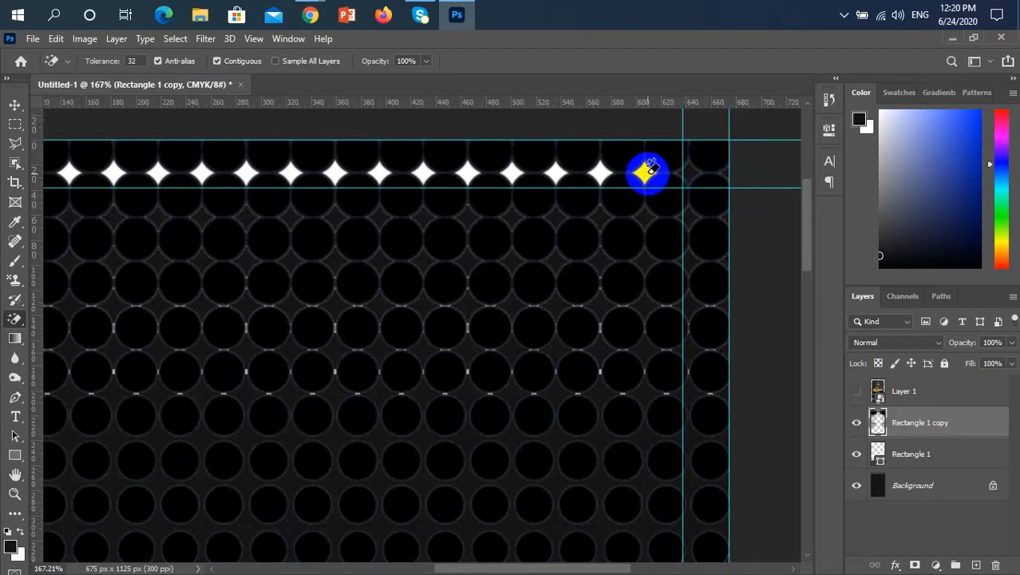
{"action": "left_click", "coordinate": [602, 171]}
{"action": "left_click_drag", "start_coordinate": [567, 177], "coordinate": [642, 196]}
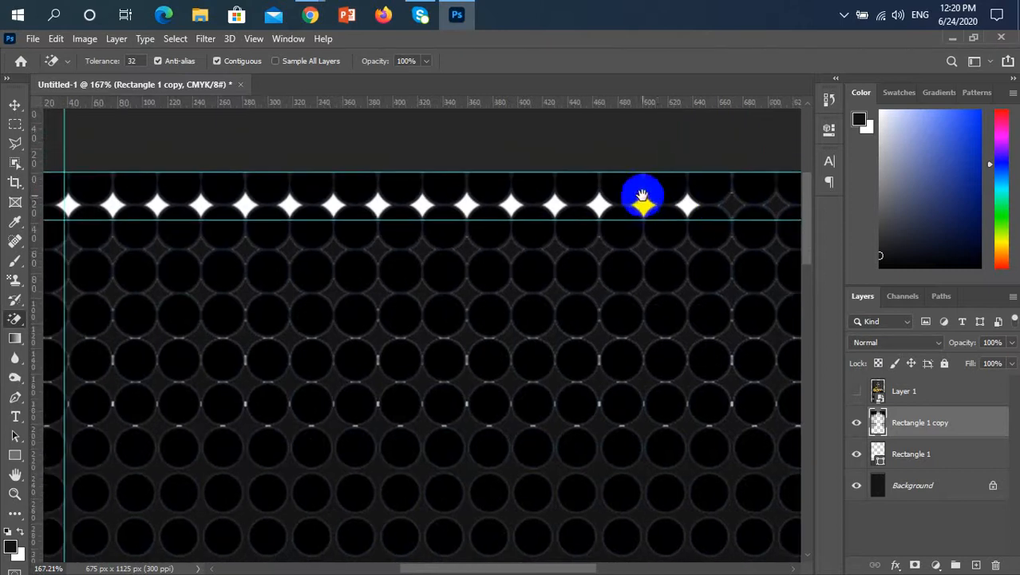
{"action": "left_click", "coordinate": [672, 214]}
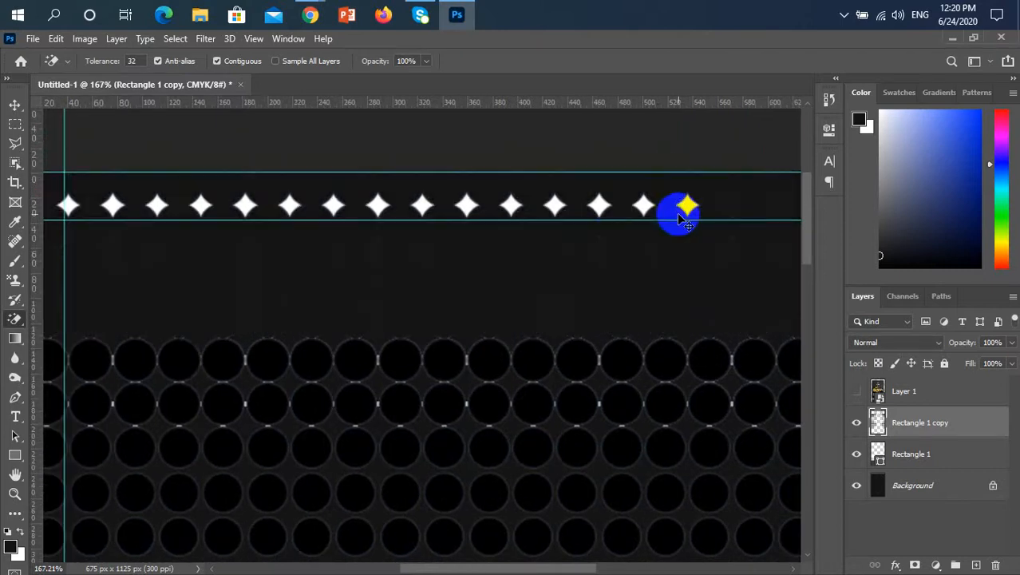
{"action": "key", "text": "ctrl+z"}
{"action": "left_click", "coordinate": [685, 204]}
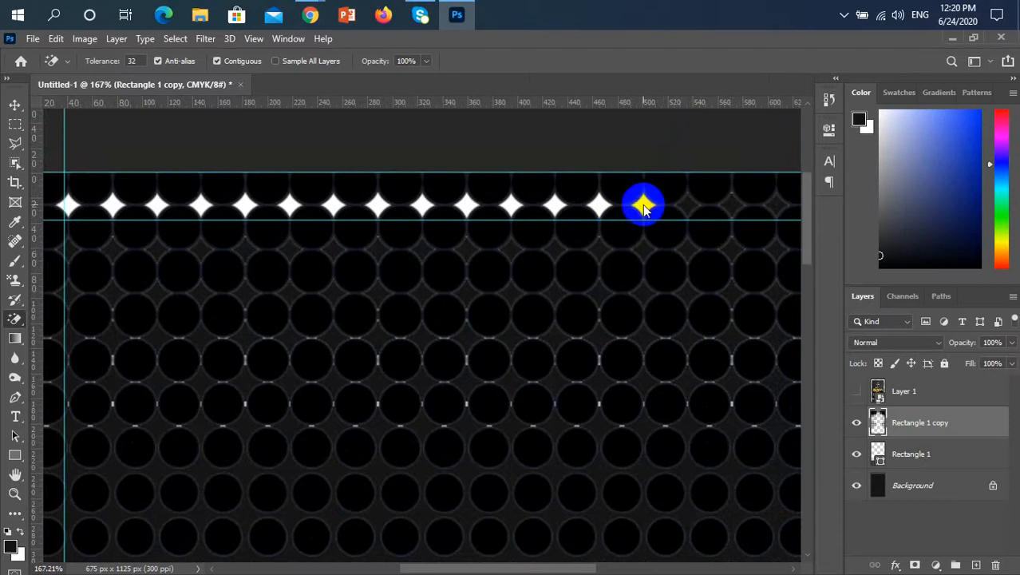
{"action": "left_click", "coordinate": [642, 205]}
{"action": "left_click_drag", "start_coordinate": [589, 209], "coordinate": [745, 217]}
{"action": "left_click", "coordinate": [747, 220]}
{"action": "left_click", "coordinate": [659, 226]}
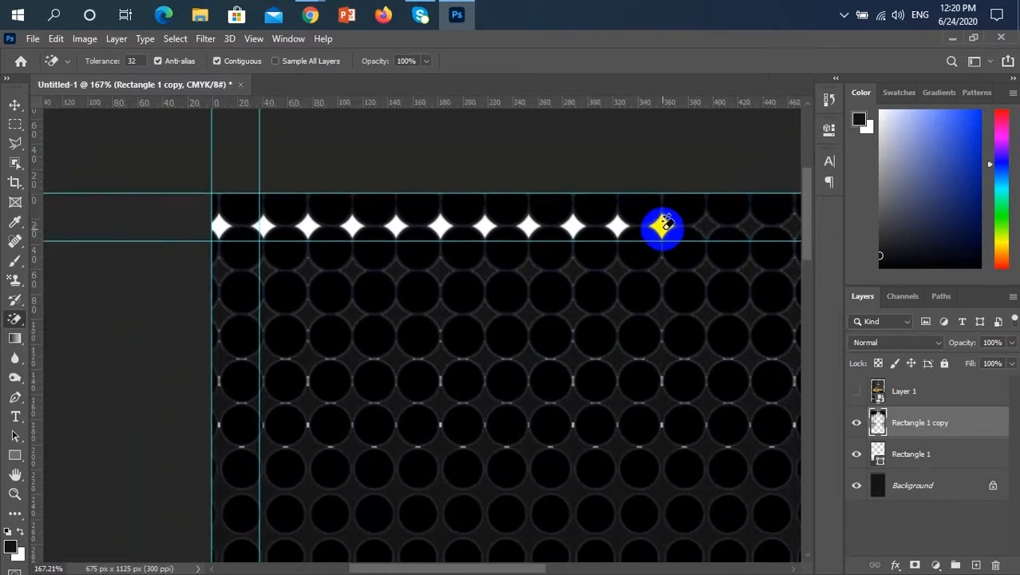
{"action": "left_click", "coordinate": [617, 226]}
{"action": "left_click", "coordinate": [575, 226]}
{"action": "left_click", "coordinate": [529, 227]}
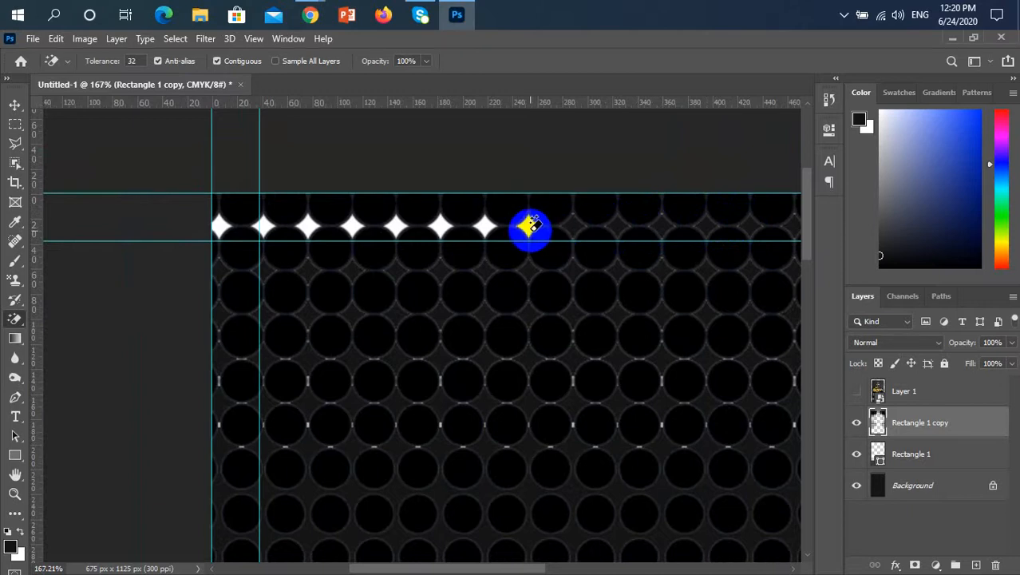
{"action": "left_click", "coordinate": [484, 225]}
{"action": "left_click", "coordinate": [441, 225]}
{"action": "left_click", "coordinate": [394, 227]}
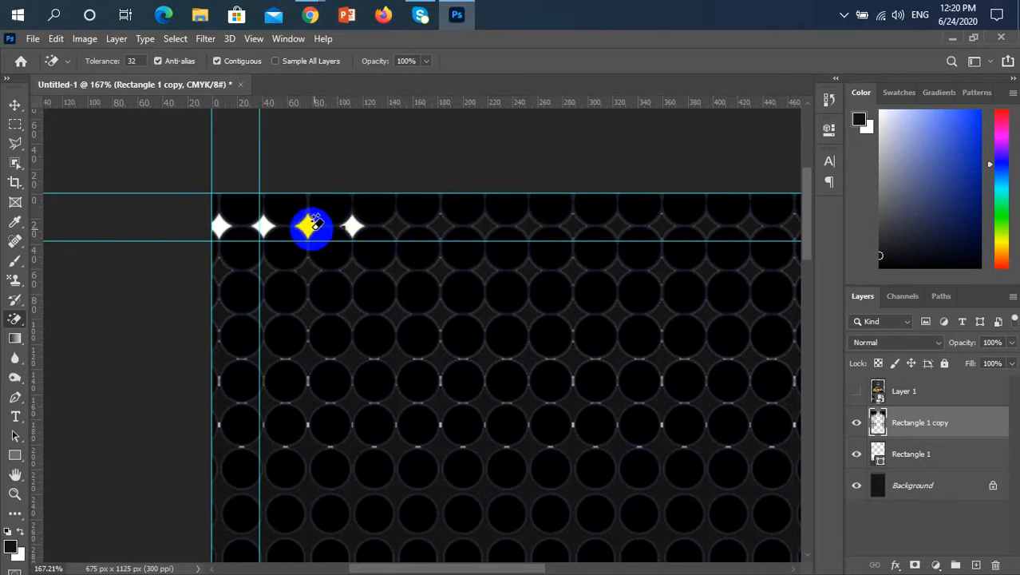
{"action": "left_click", "coordinate": [351, 229]}
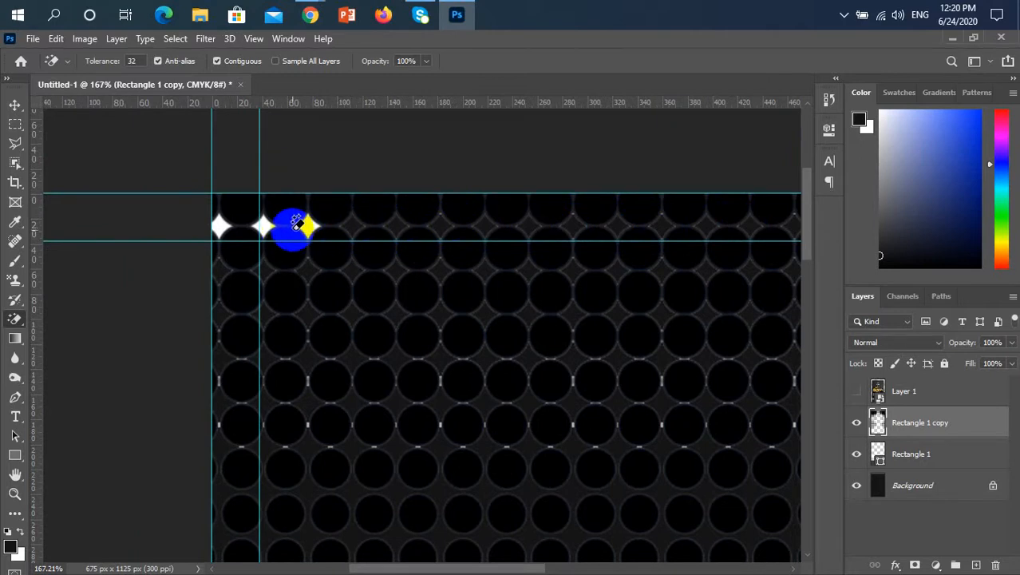
{"action": "left_click", "coordinate": [307, 229]}
{"action": "left_click", "coordinate": [264, 226]}
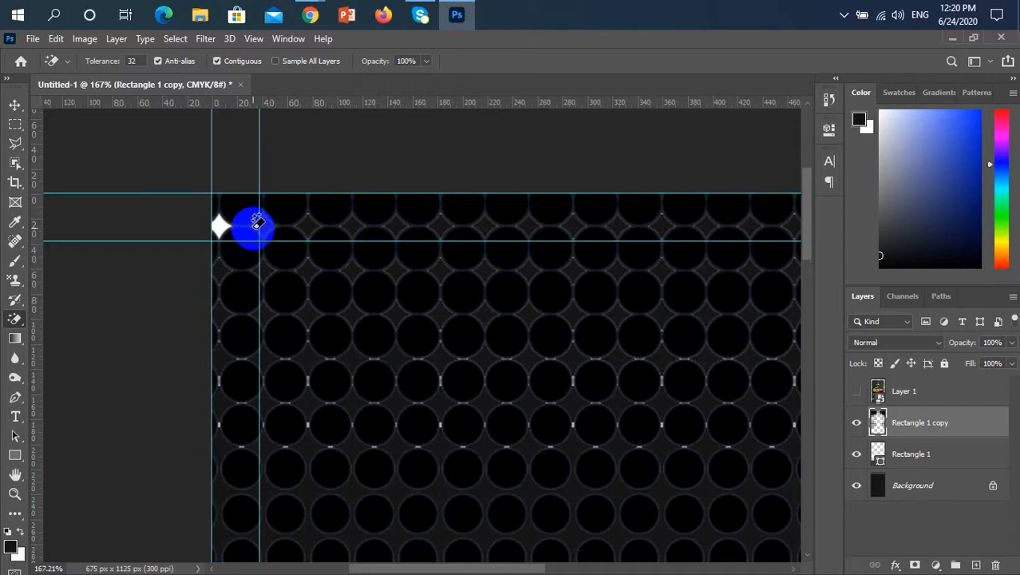
{"action": "left_click", "coordinate": [213, 228]}
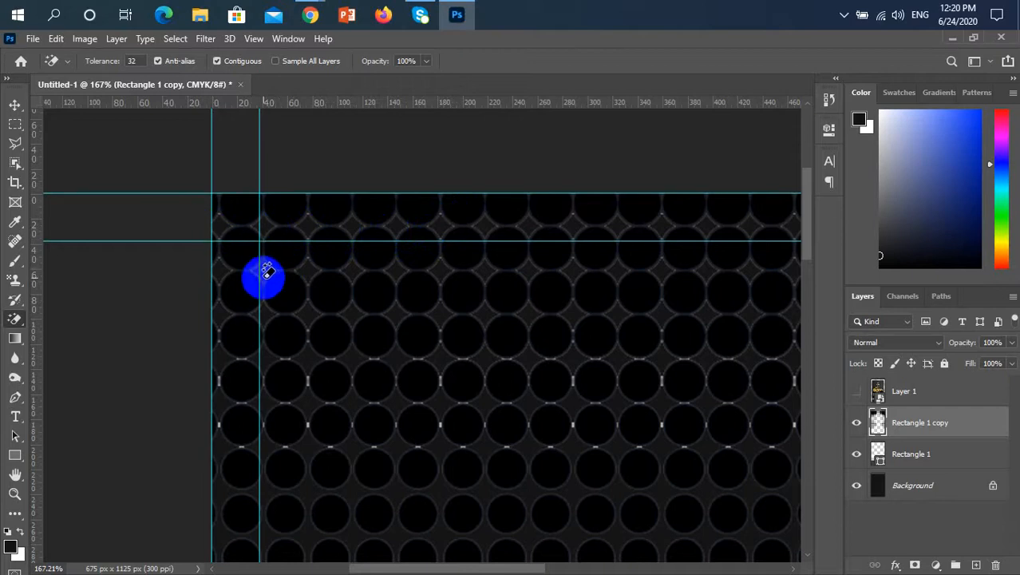
{"action": "scroll", "coordinate": [348, 299], "scroll_direction": "down", "scroll_amount": 4}
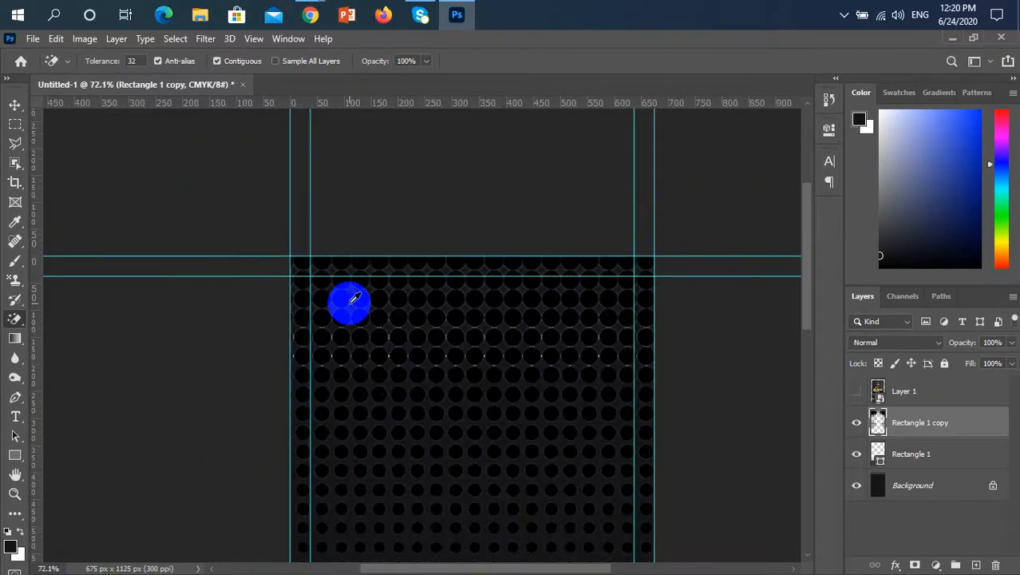
{"action": "key", "text": "v"}
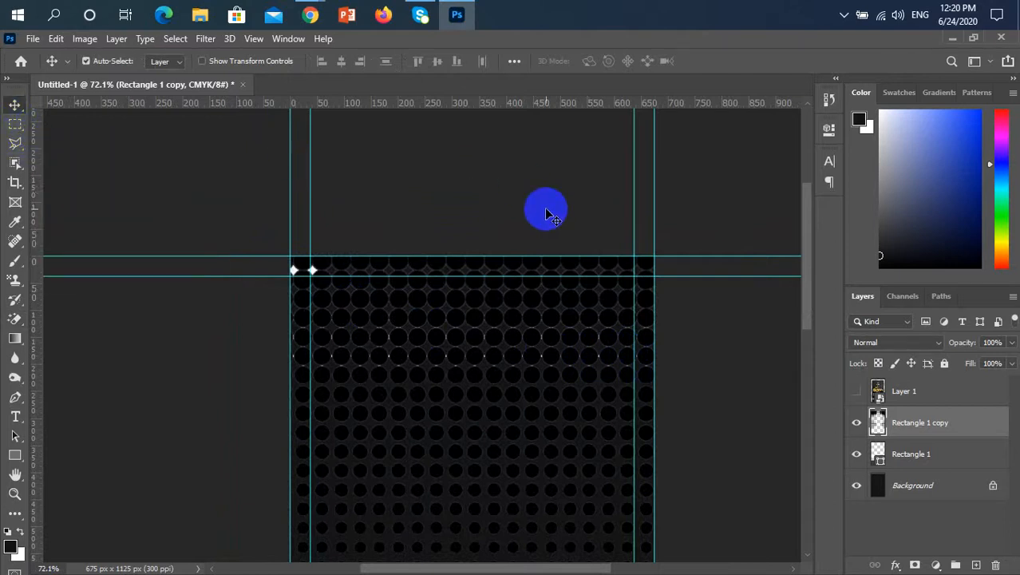
{"action": "left_click", "coordinate": [16, 162]}
{"action": "scroll", "coordinate": [332, 269], "scroll_direction": "up", "scroll_amount": 2}
{"action": "scroll", "coordinate": [331, 269], "scroll_direction": "up", "scroll_amount": 2}
{"action": "left_click_drag", "start_coordinate": [211, 207], "coordinate": [431, 313]}
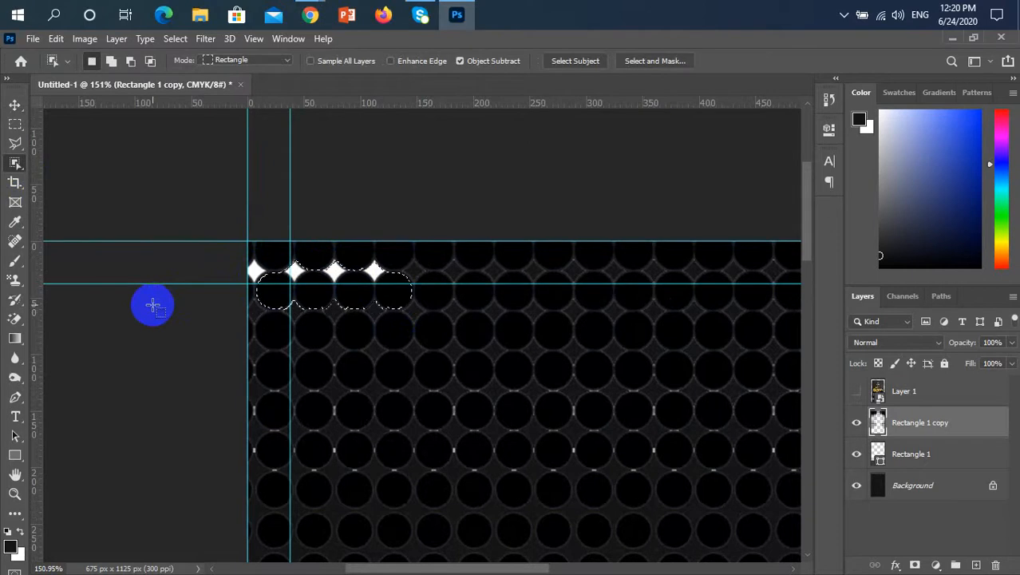
{"action": "left_click", "coordinate": [311, 317]}
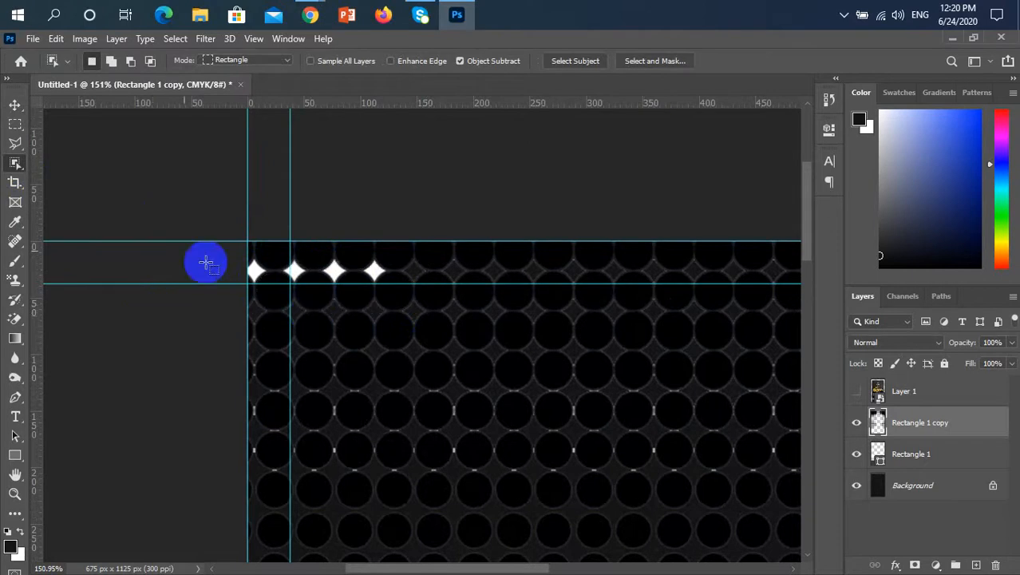
- Erase the four white diamonds remaining in the first row near the card's left edge with the Magic Eraser
{"action": "left_click", "coordinate": [16, 319]}
{"action": "left_click", "coordinate": [372, 270]}
{"action": "left_click", "coordinate": [333, 271]}
{"action": "left_click", "coordinate": [293, 271]}
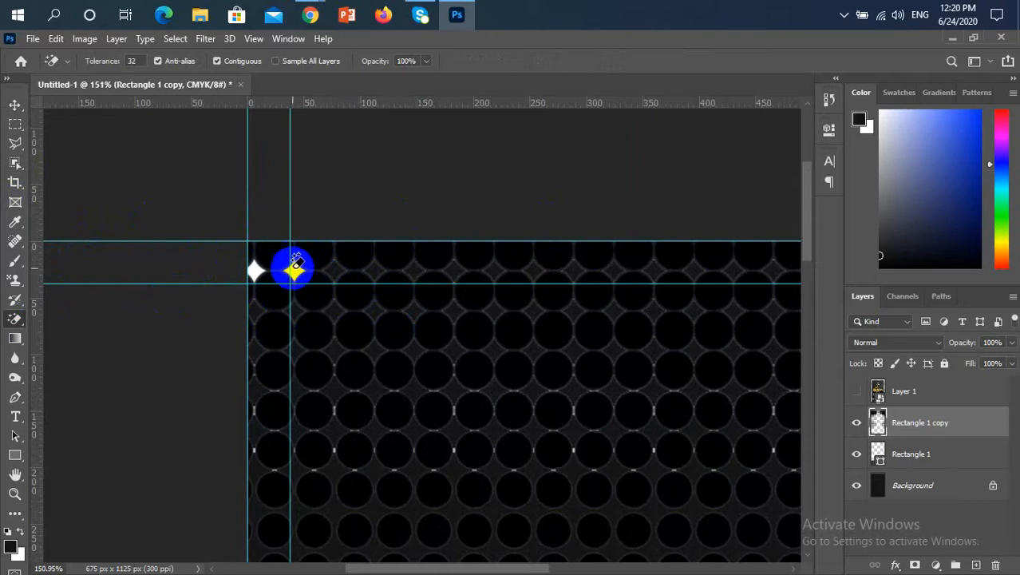
{"action": "left_click", "coordinate": [254, 270]}
{"action": "scroll", "coordinate": [376, 334], "scroll_direction": "down", "scroll_amount": 5}
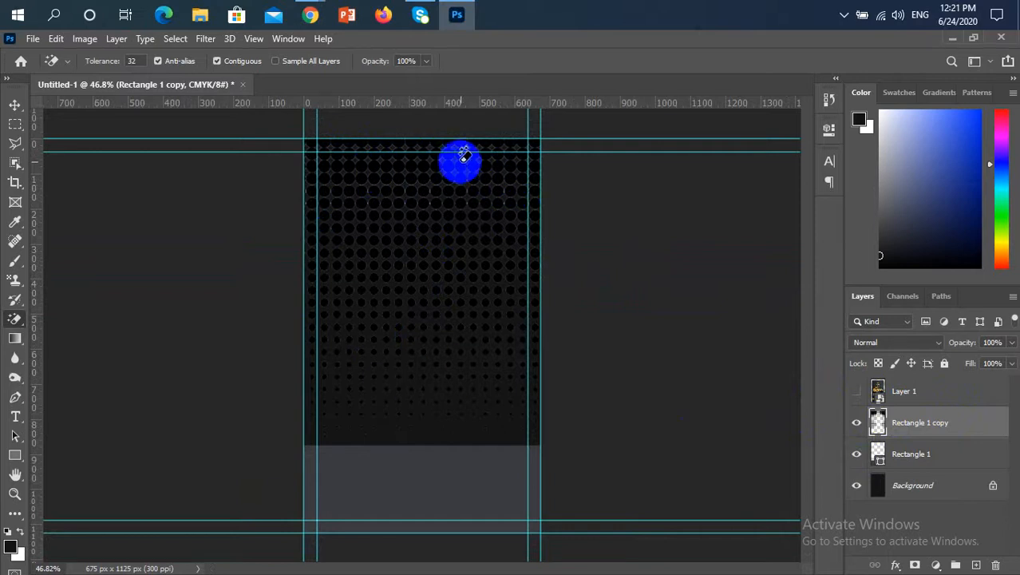
- Load the halftone pattern of Rectangle 1 copy as a selection and hide that layer
{"action": "left_click", "coordinate": [878, 425], "text": "ctrl"}
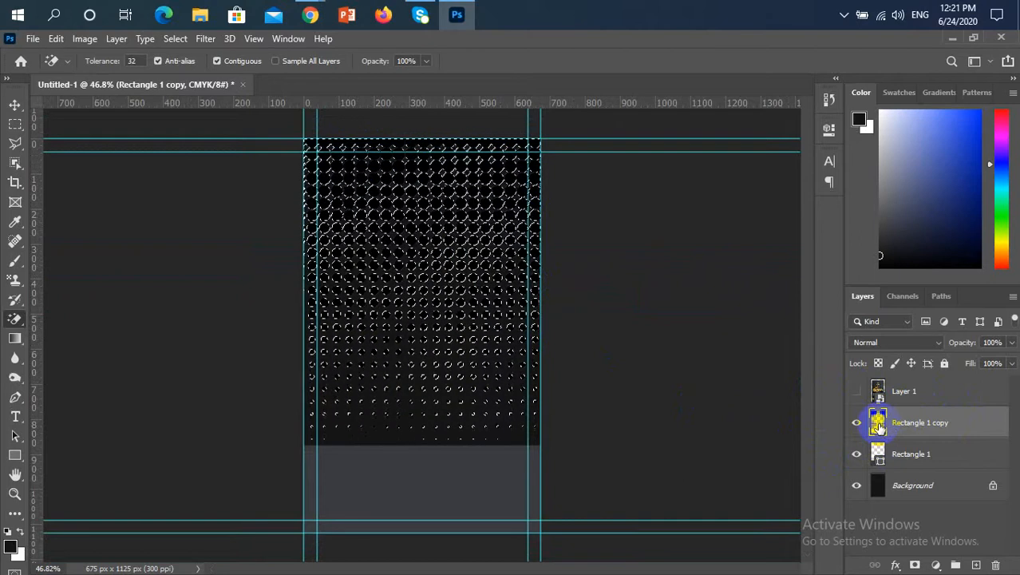
{"action": "left_click", "coordinate": [566, 251]}
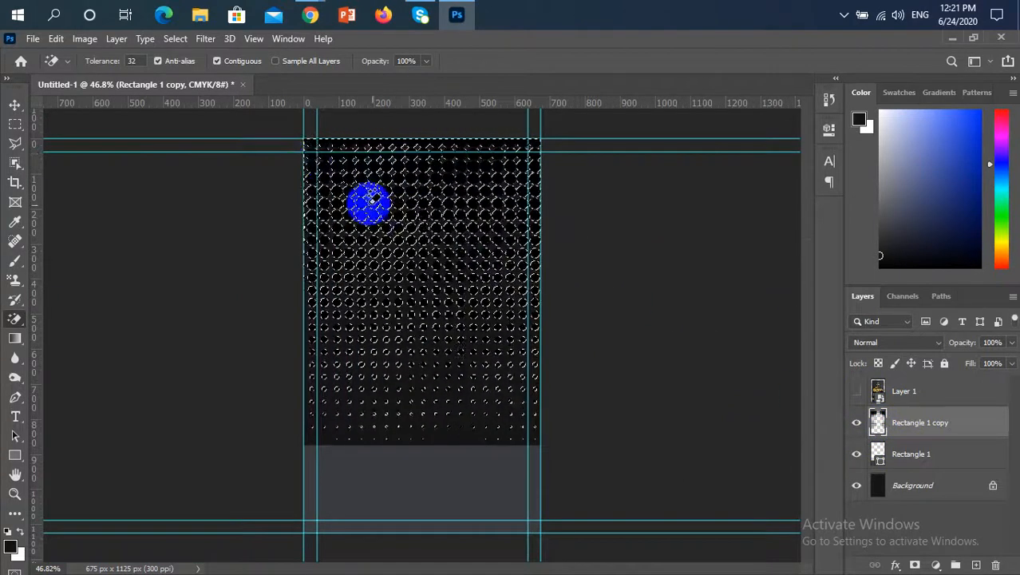
{"action": "scroll", "coordinate": [409, 191], "scroll_direction": "up", "scroll_amount": 3}
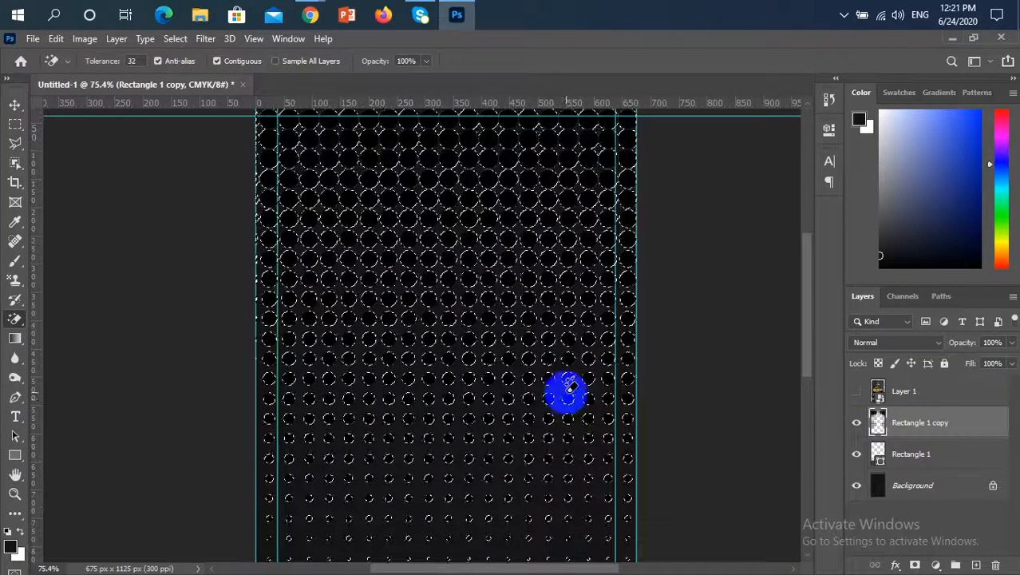
{"action": "scroll", "coordinate": [572, 390], "scroll_direction": "down", "scroll_amount": 3}
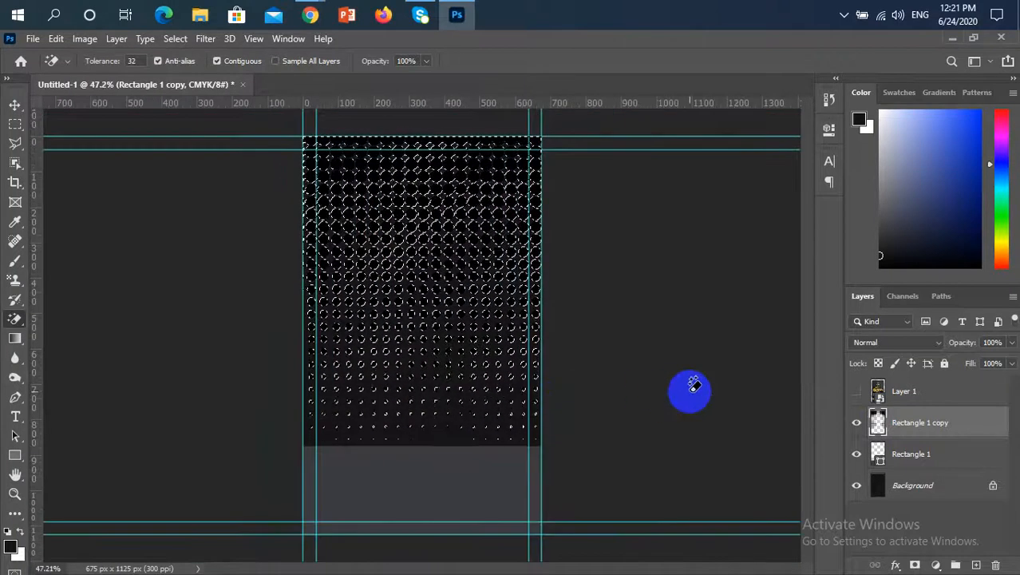
{"action": "left_click", "coordinate": [856, 425]}
{"action": "scroll", "coordinate": [419, 164], "scroll_direction": "up", "scroll_amount": 6}
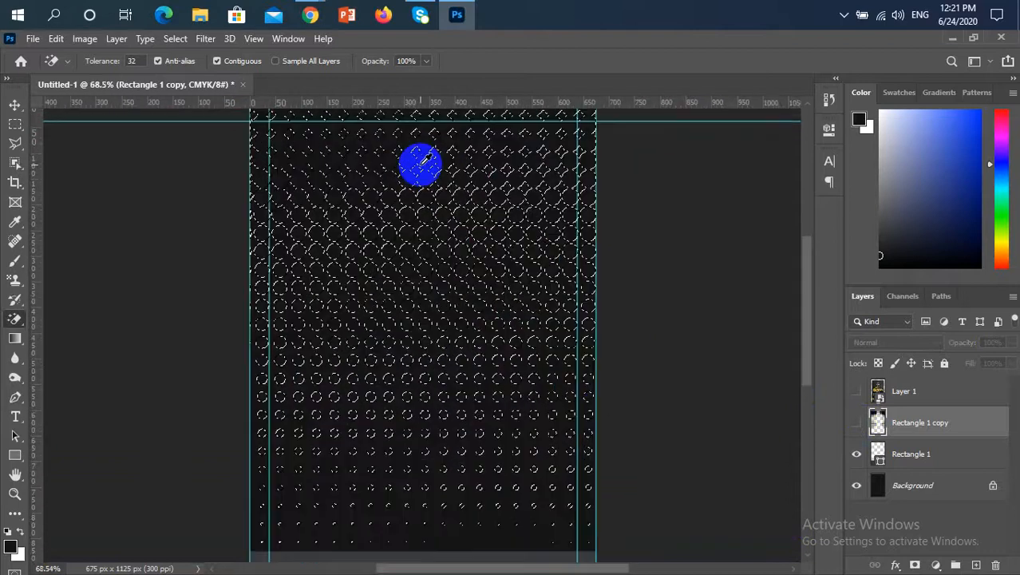
{"action": "scroll", "coordinate": [577, 280], "scroll_direction": "down", "scroll_amount": 3}
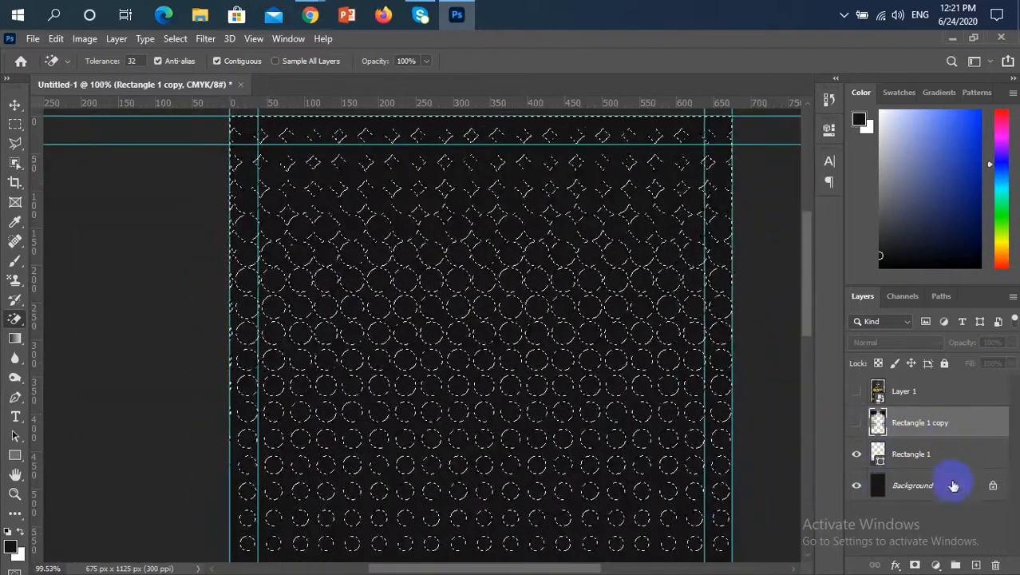
- Add a new layer above Rectangle 1 copy and choose the Black, White preset for the Gradient tool
{"action": "left_click", "coordinate": [976, 564]}
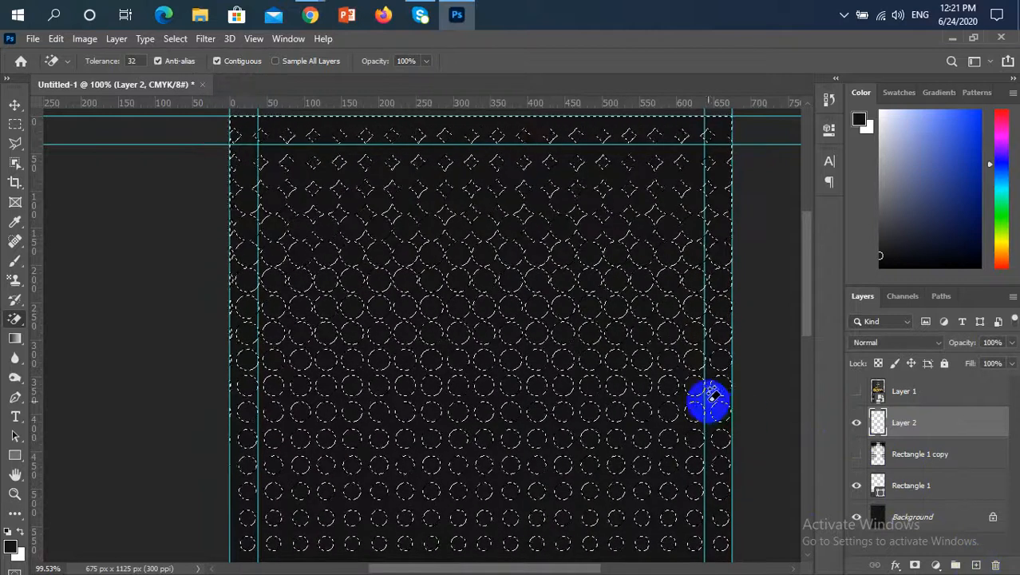
{"action": "scroll", "coordinate": [699, 394], "scroll_direction": "down", "scroll_amount": 2}
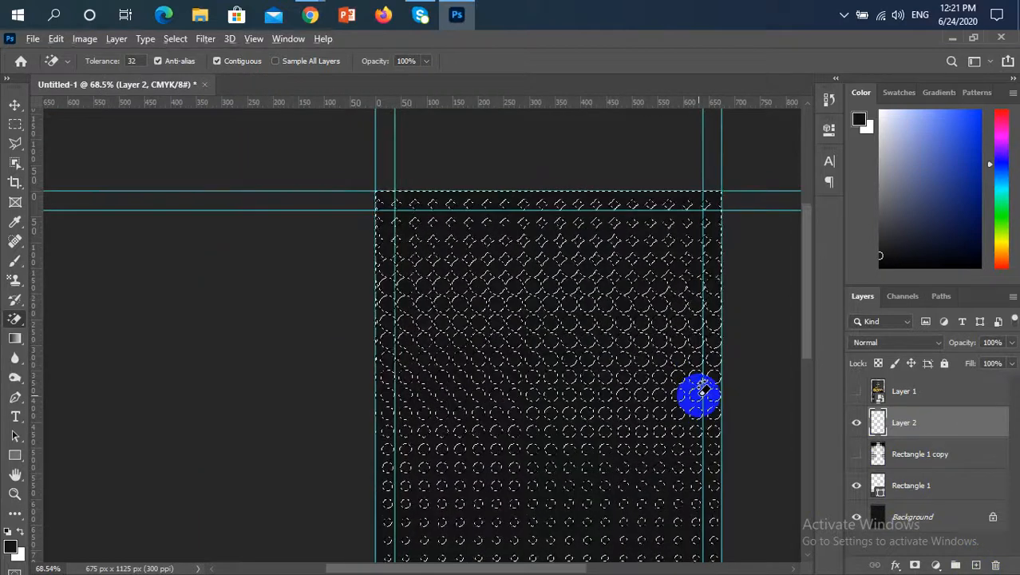
{"action": "scroll", "coordinate": [700, 389], "scroll_direction": "down", "scroll_amount": 1}
{"action": "scroll", "coordinate": [699, 392], "scroll_direction": "down", "scroll_amount": 1}
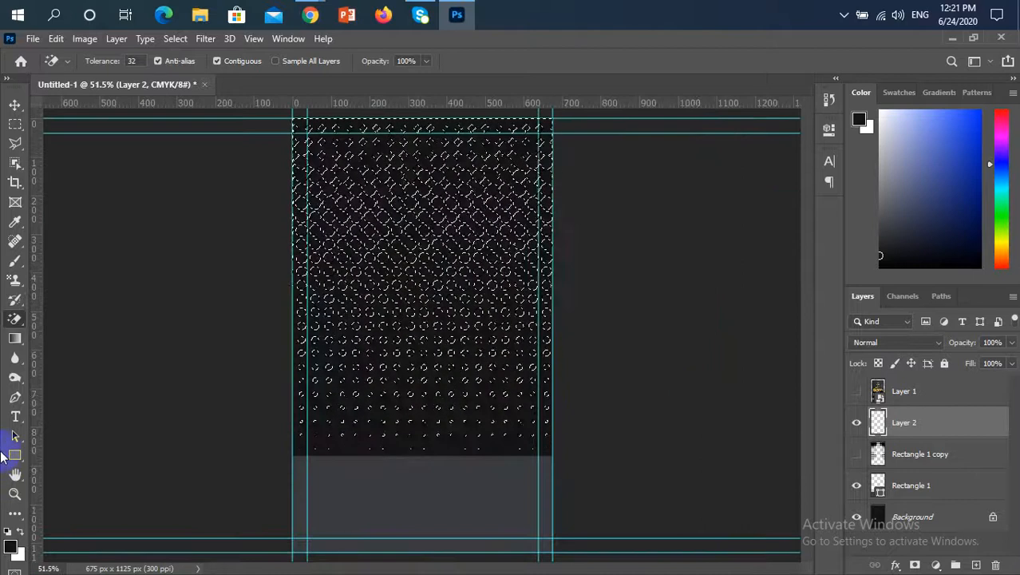
{"action": "left_click", "coordinate": [12, 342]}
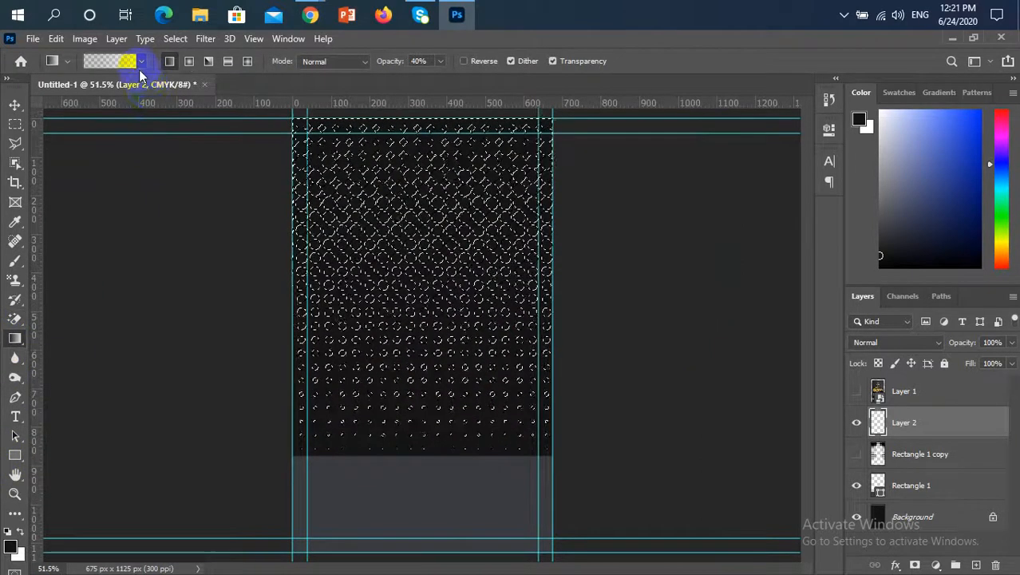
{"action": "left_click", "coordinate": [138, 63]}
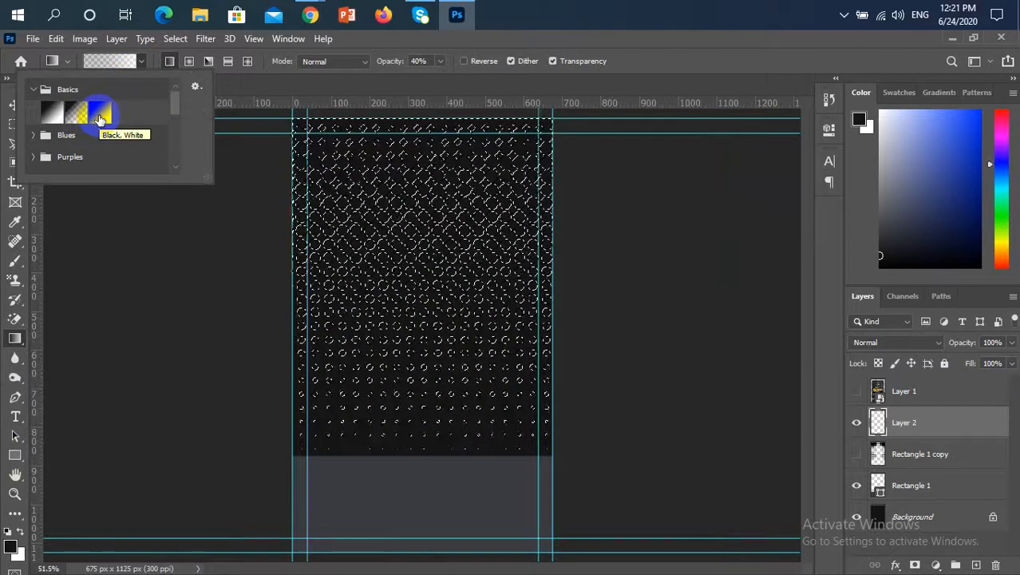
{"action": "left_click", "coordinate": [99, 116]}
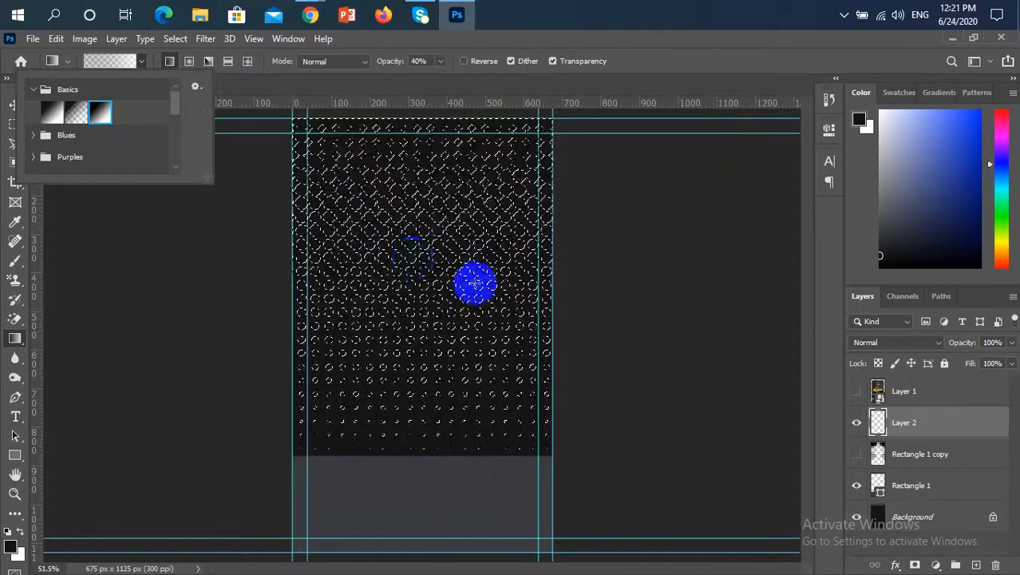
- Fill the halftone selection on Layer 2 with a linear gradient running from above the card down to the dark area's lower edge, and deselect
{"action": "left_click", "coordinate": [14, 341]}
{"action": "left_click", "coordinate": [420, 301]}
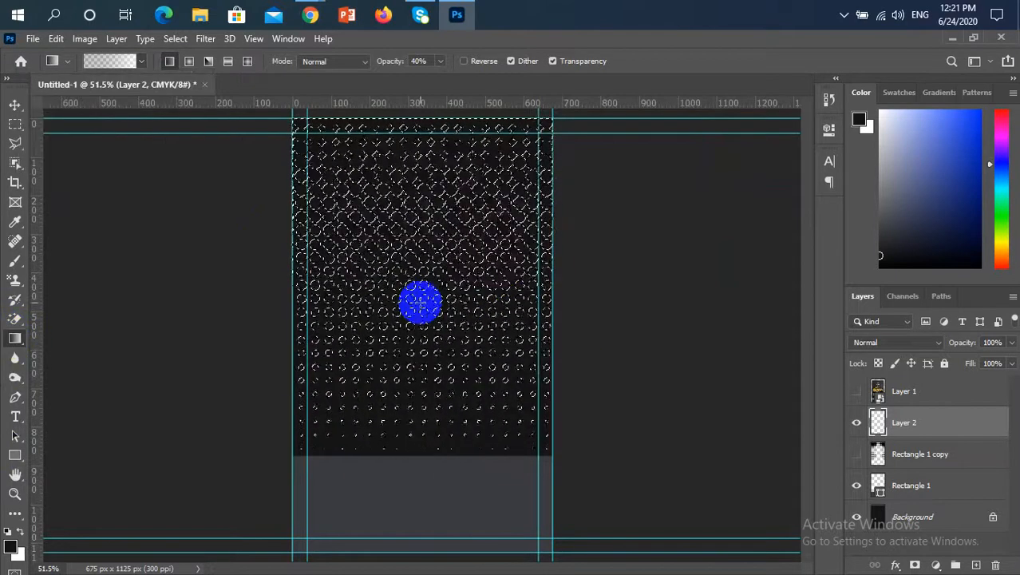
{"action": "scroll", "coordinate": [420, 301], "scroll_direction": "down", "scroll_amount": 1}
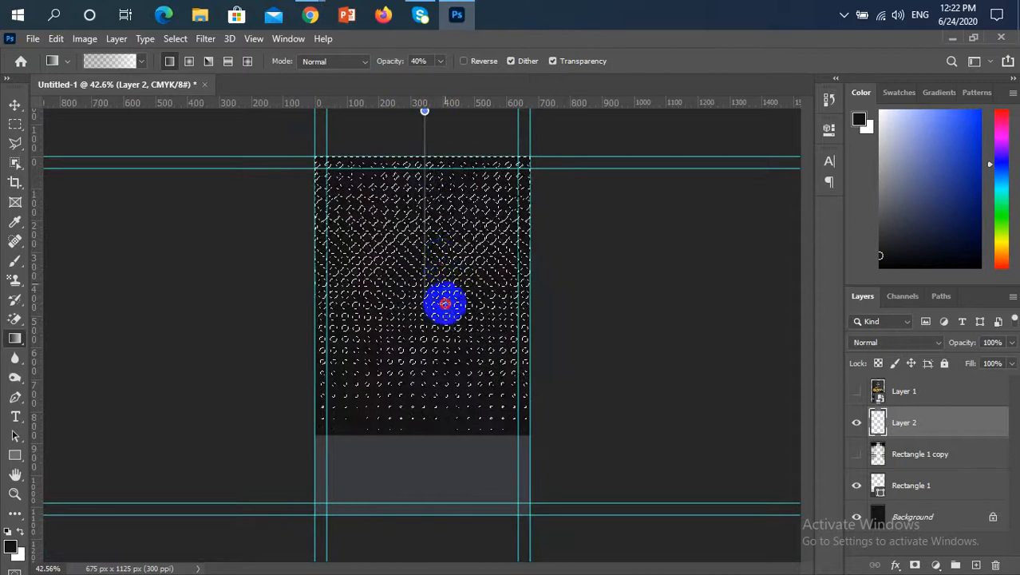
{"action": "left_click_drag", "start_coordinate": [445, 432], "coordinate": [445, 434]}
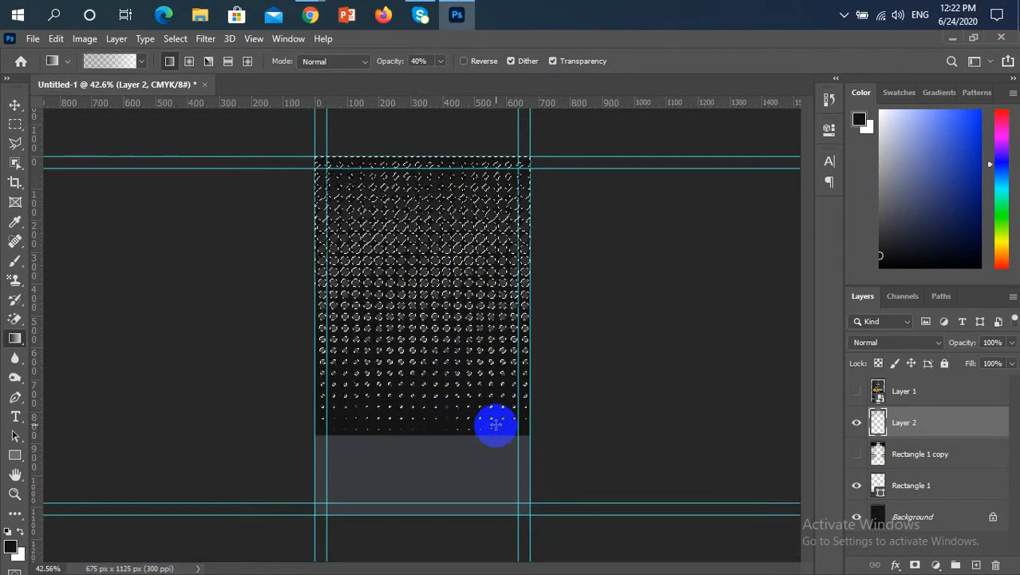
{"action": "scroll", "coordinate": [444, 432], "scroll_direction": "up", "scroll_amount": 5}
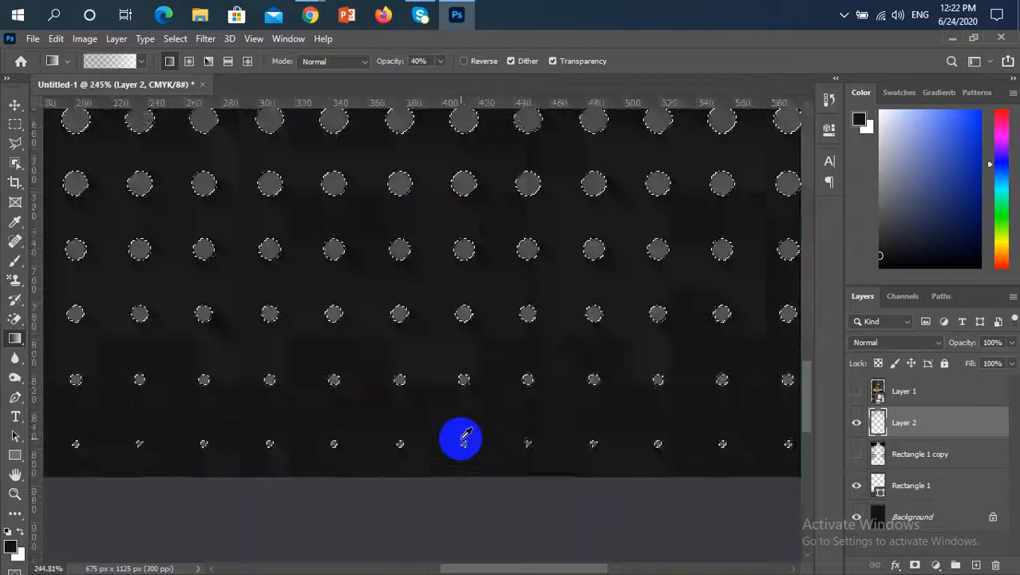
{"action": "key", "text": "ctrl+d"}
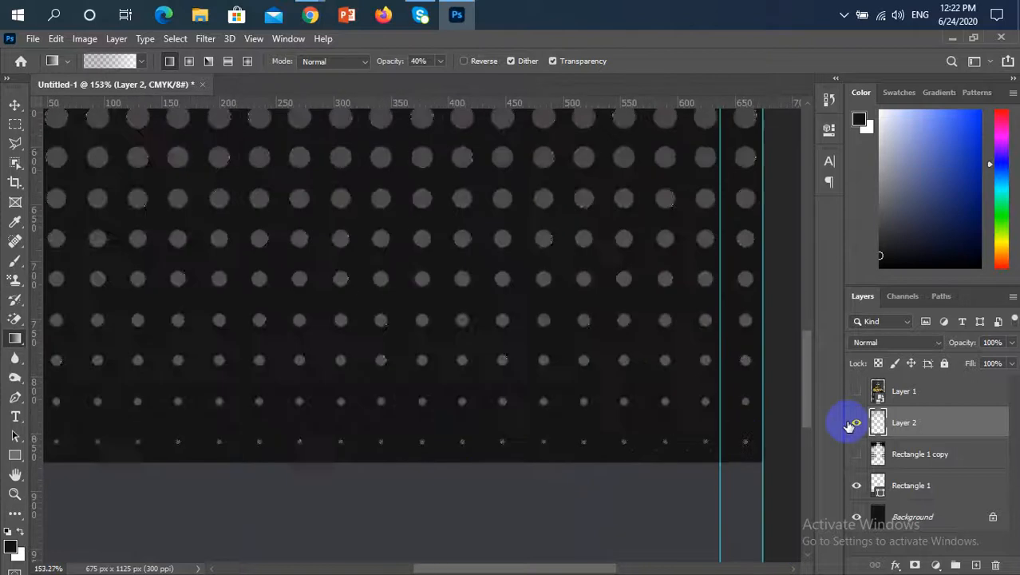
{"action": "scroll", "coordinate": [645, 355], "scroll_direction": "down", "scroll_amount": 5}
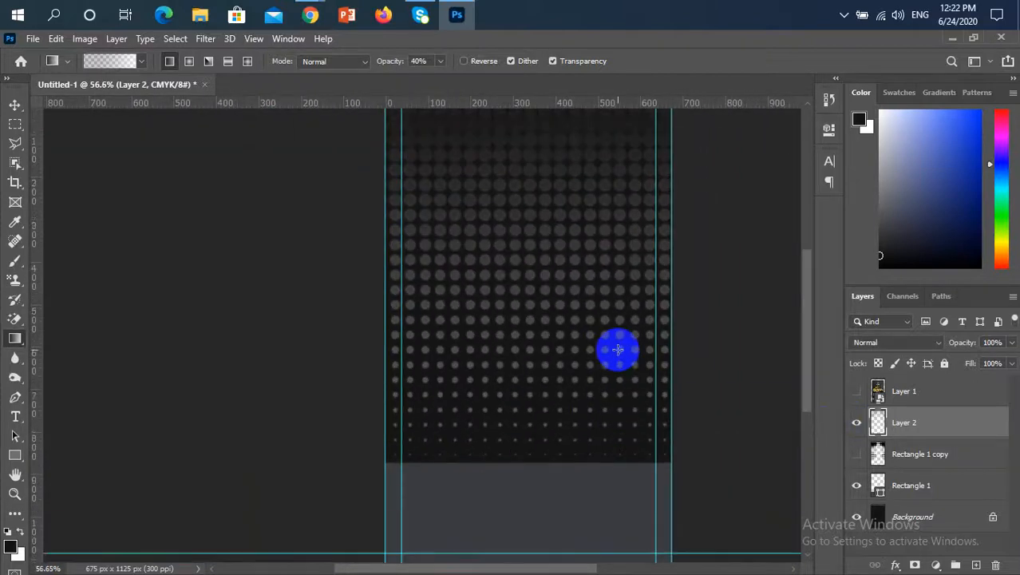
- Show the City Taxi reference on Layer 1 and compare its background with the halftone dots along the card's edges
{"action": "key", "text": "ctrl+1"}
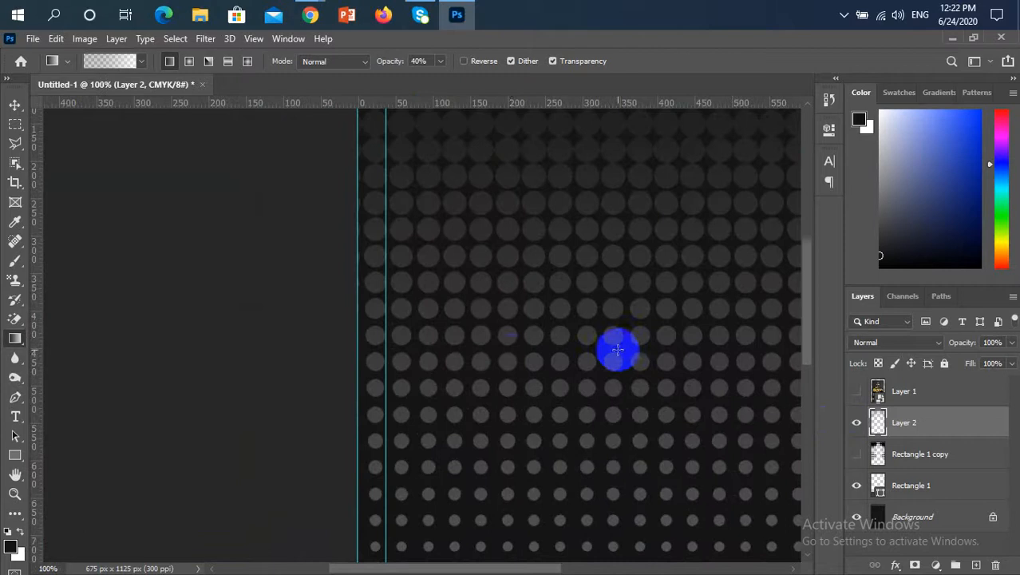
{"action": "left_click_drag", "start_coordinate": [547, 293], "coordinate": [492, 412]}
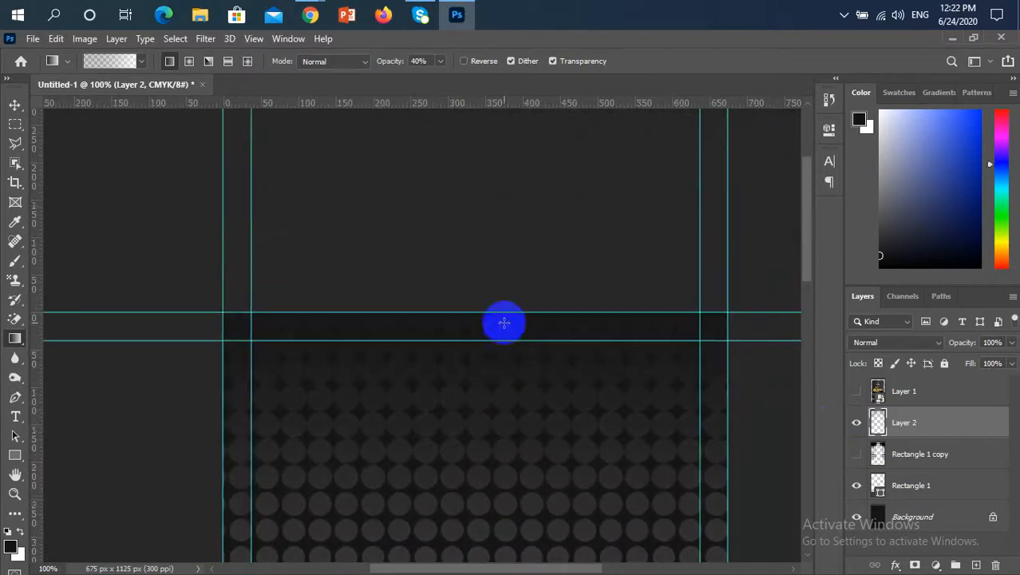
{"action": "left_click", "coordinate": [855, 392]}
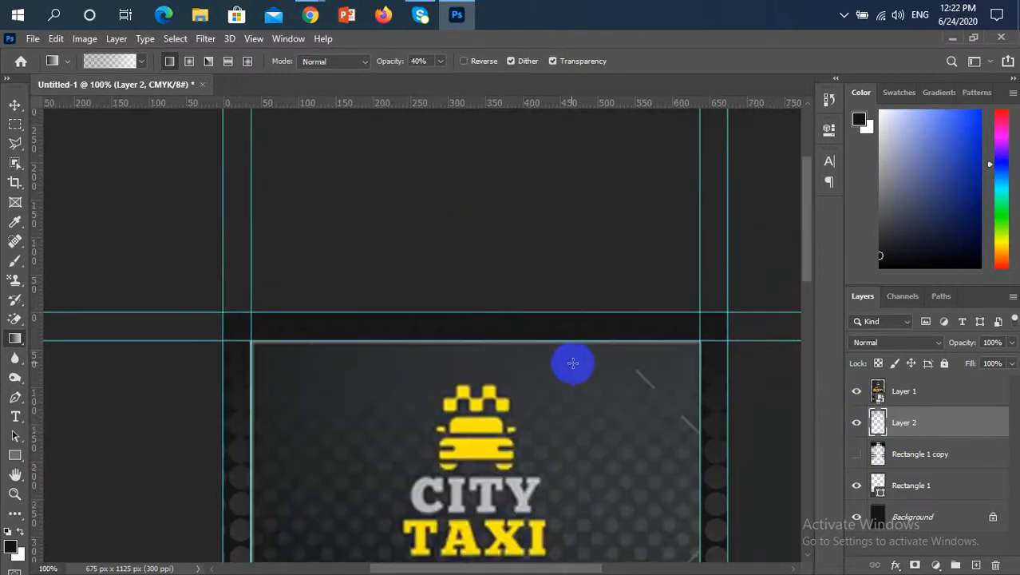
{"action": "scroll", "coordinate": [574, 460], "scroll_direction": "down", "scroll_amount": 3}
{"action": "scroll", "coordinate": [570, 459], "scroll_direction": "down", "scroll_amount": 2}
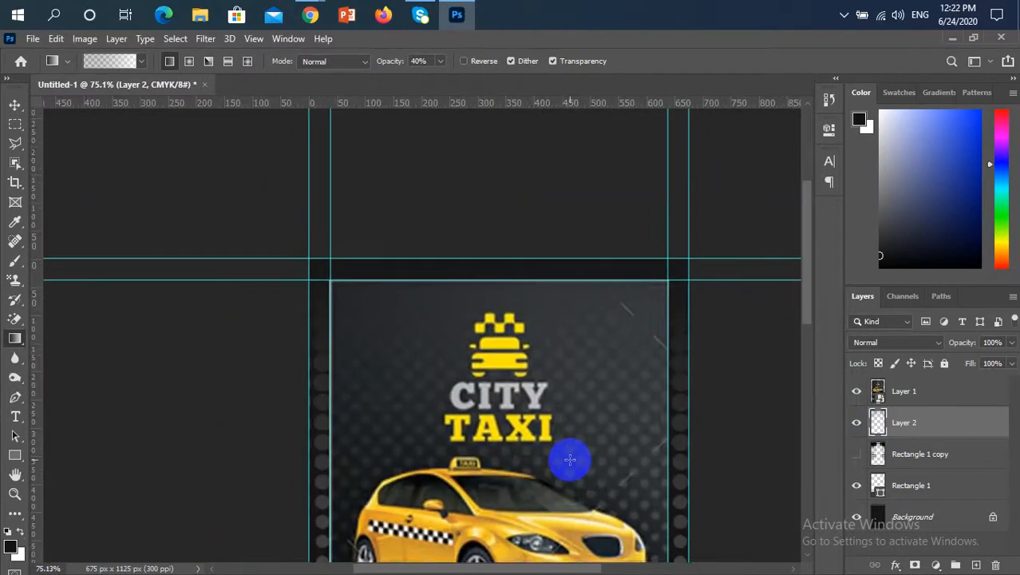
{"action": "scroll", "coordinate": [570, 459], "scroll_direction": "down", "scroll_amount": 6}
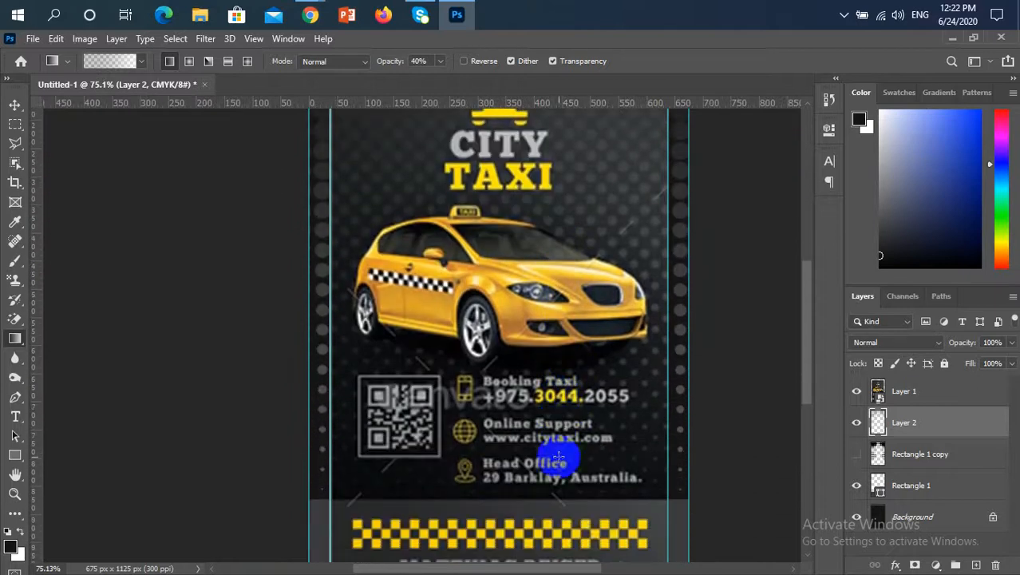
{"action": "scroll", "coordinate": [520, 500], "scroll_direction": "up", "scroll_amount": 2}
{"action": "left_click", "coordinate": [854, 425]}
{"action": "left_click", "coordinate": [856, 423]}
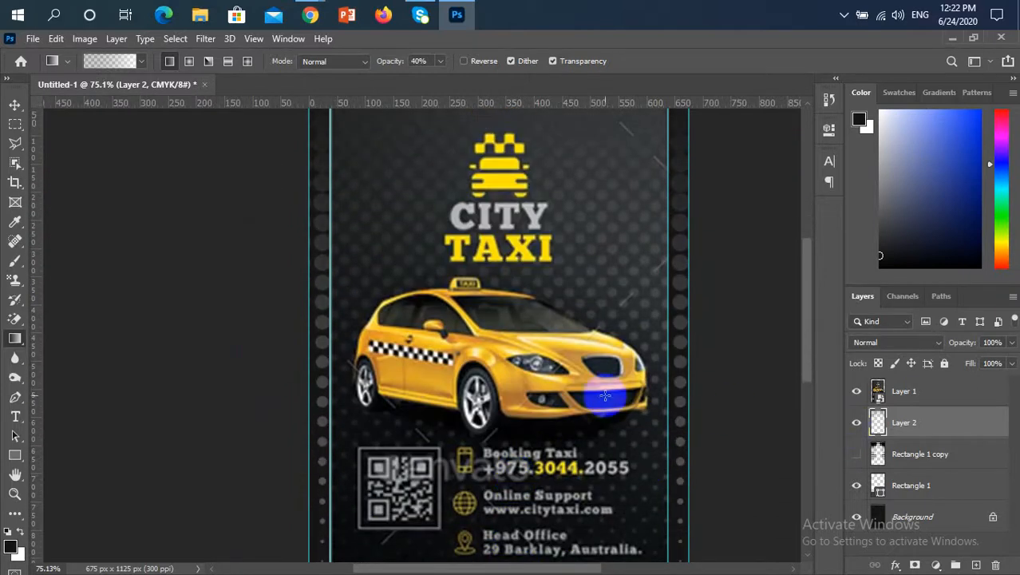
{"action": "scroll", "coordinate": [605, 394], "scroll_direction": "up", "scroll_amount": 1}
{"action": "scroll", "coordinate": [605, 395], "scroll_direction": "up", "scroll_amount": 1}
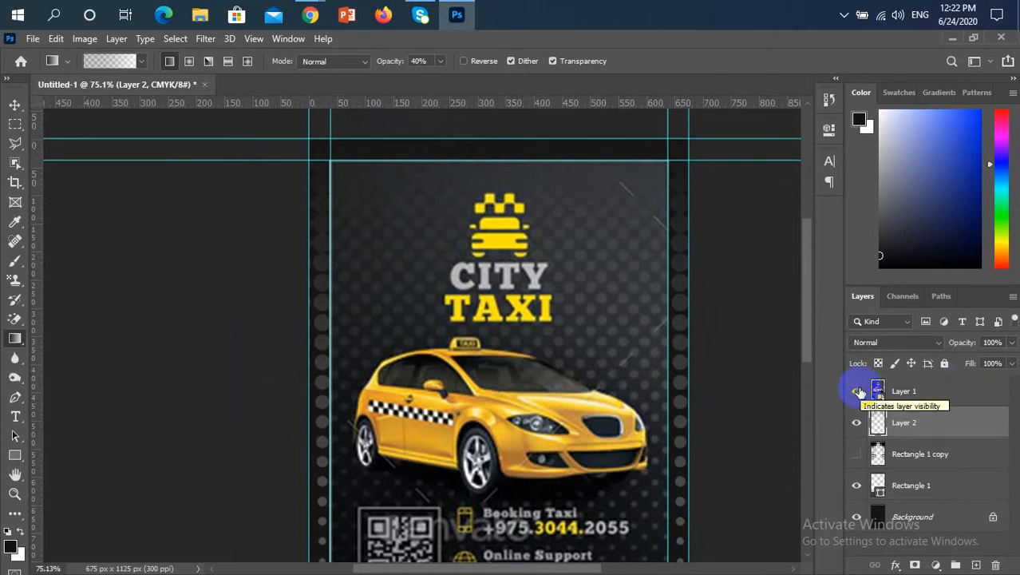
- Compare the card with and without Layer 1, leave it hidden, and examine how the dots fade from the card's top to the dark area's lower edge
{"action": "left_click", "coordinate": [856, 392]}
{"action": "left_click", "coordinate": [857, 391]}
{"action": "left_click", "coordinate": [856, 391]}
{"action": "left_click", "coordinate": [856, 391]}
{"action": "left_click", "coordinate": [856, 391]}
{"action": "scroll", "coordinate": [570, 389], "scroll_direction": "up", "scroll_amount": 3}
{"action": "scroll", "coordinate": [570, 390], "scroll_direction": "up", "scroll_amount": 1}
{"action": "scroll", "coordinate": [577, 293], "scroll_direction": "down", "scroll_amount": 3}
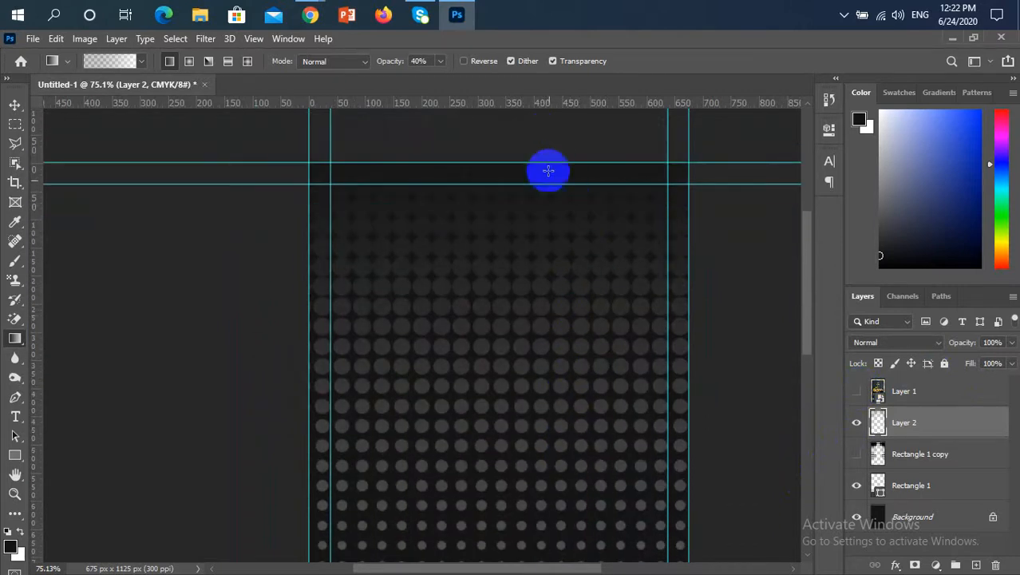
{"action": "scroll", "coordinate": [574, 398], "scroll_direction": "down", "scroll_amount": 15}
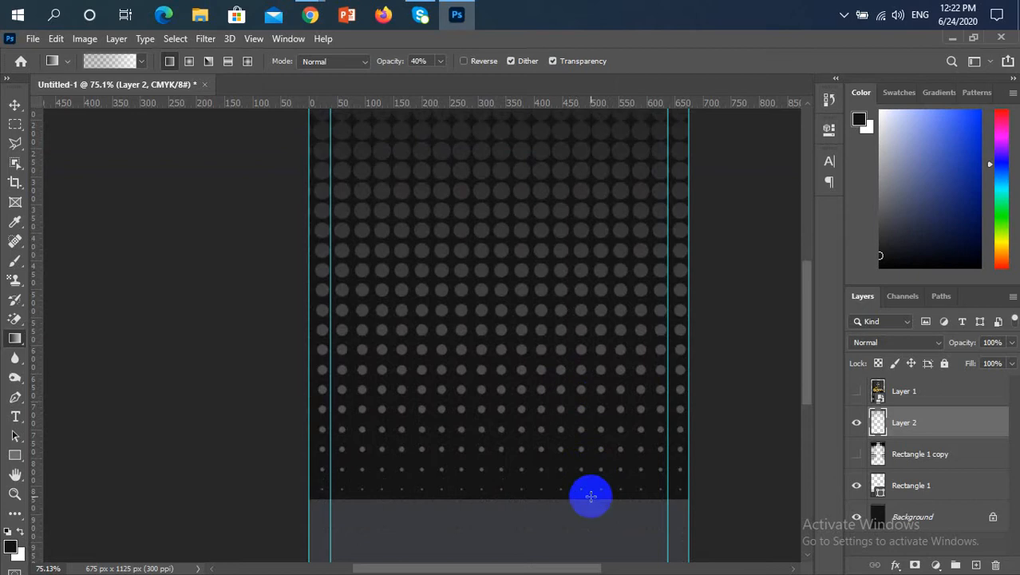
{"action": "scroll", "coordinate": [591, 488], "scroll_direction": "up", "scroll_amount": 5}
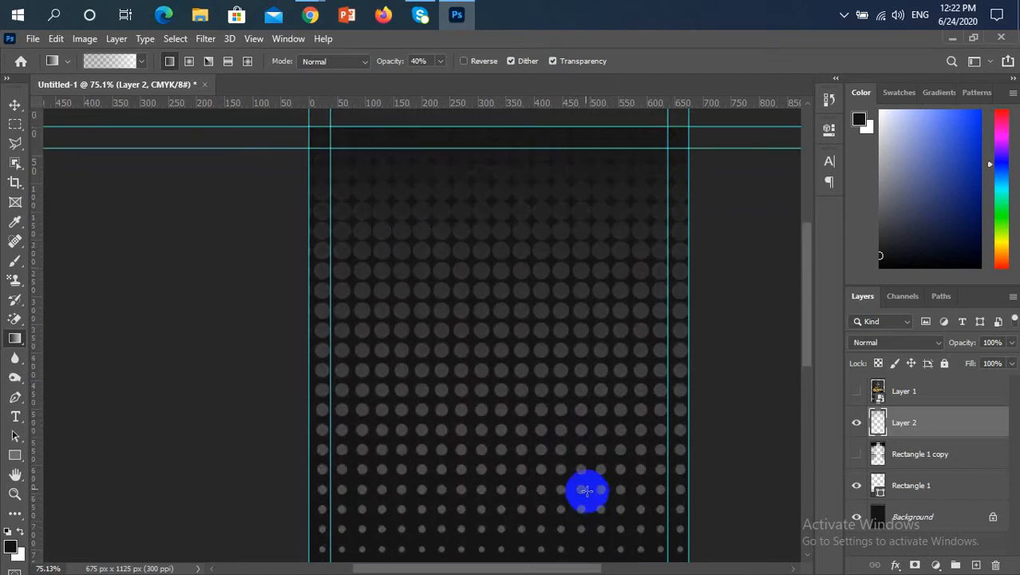
{"action": "scroll", "coordinate": [401, 262], "scroll_direction": "down", "scroll_amount": 2}
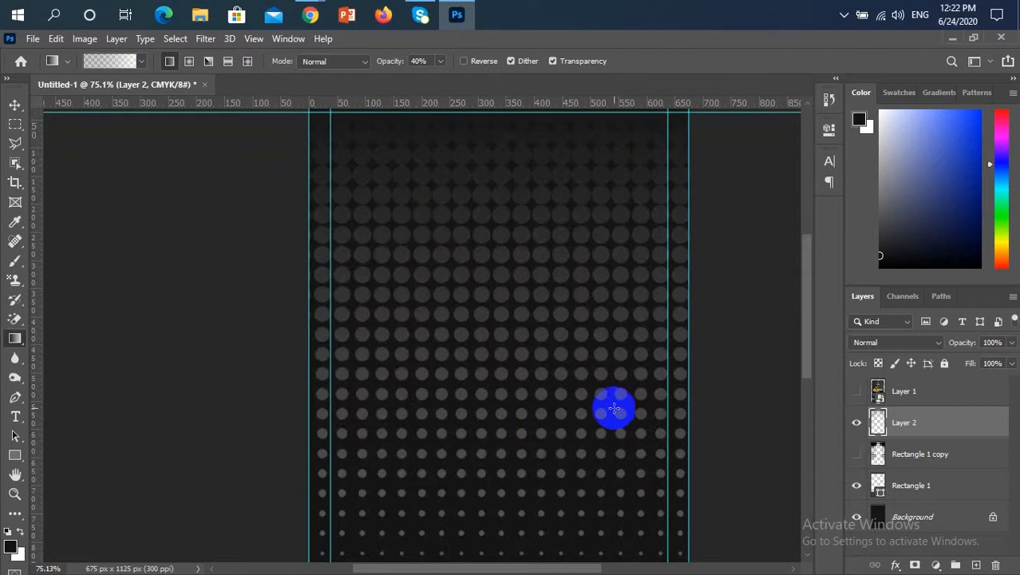
{"action": "scroll", "coordinate": [510, 311], "scroll_direction": "up", "scroll_amount": 3}
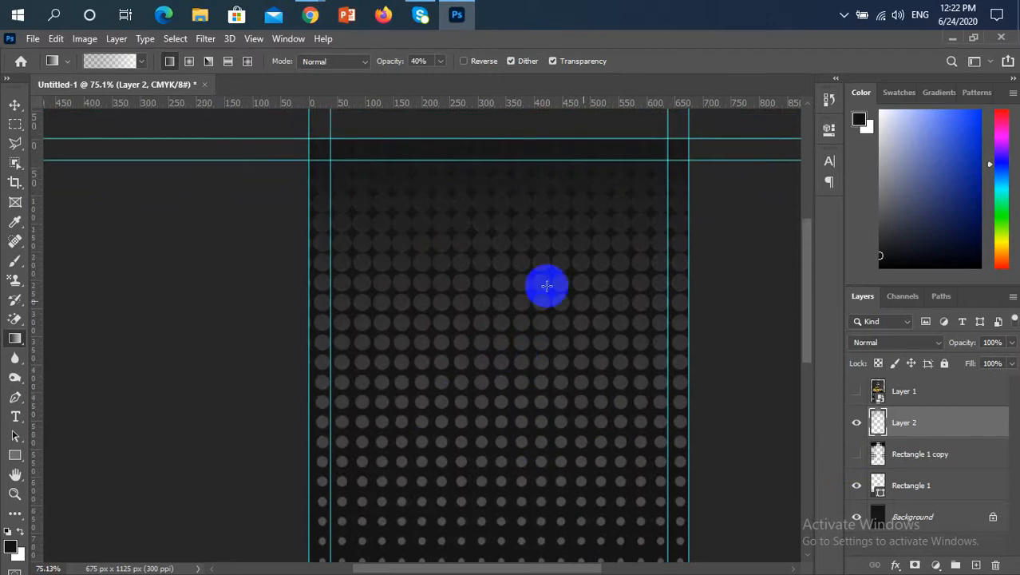
{"action": "scroll", "coordinate": [690, 432], "scroll_direction": "down", "scroll_amount": 3}
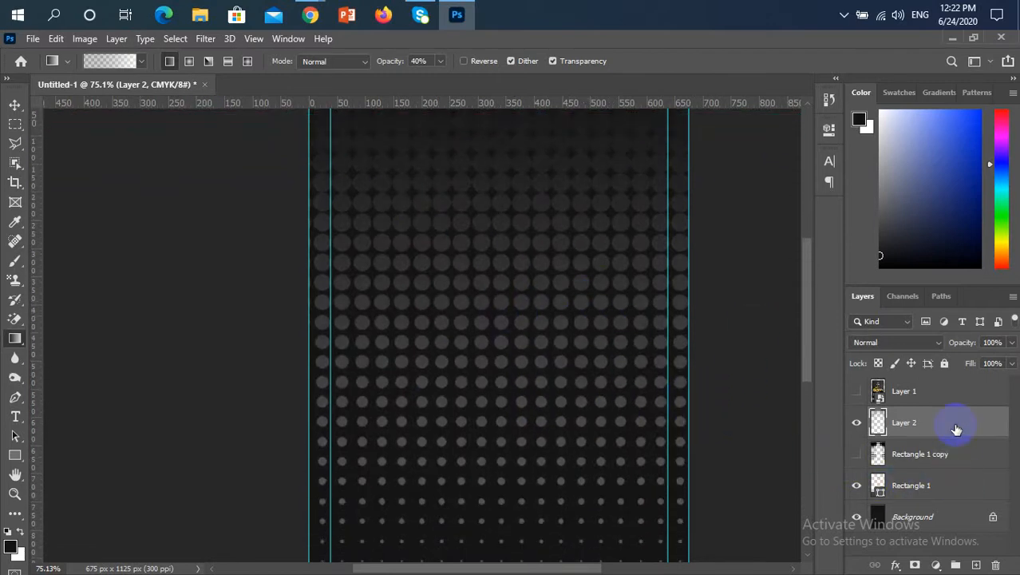
- Convert Layer 2 to a smart object and check its contents in the separate Layer 2.psb document
{"action": "left_click", "coordinate": [857, 422]}
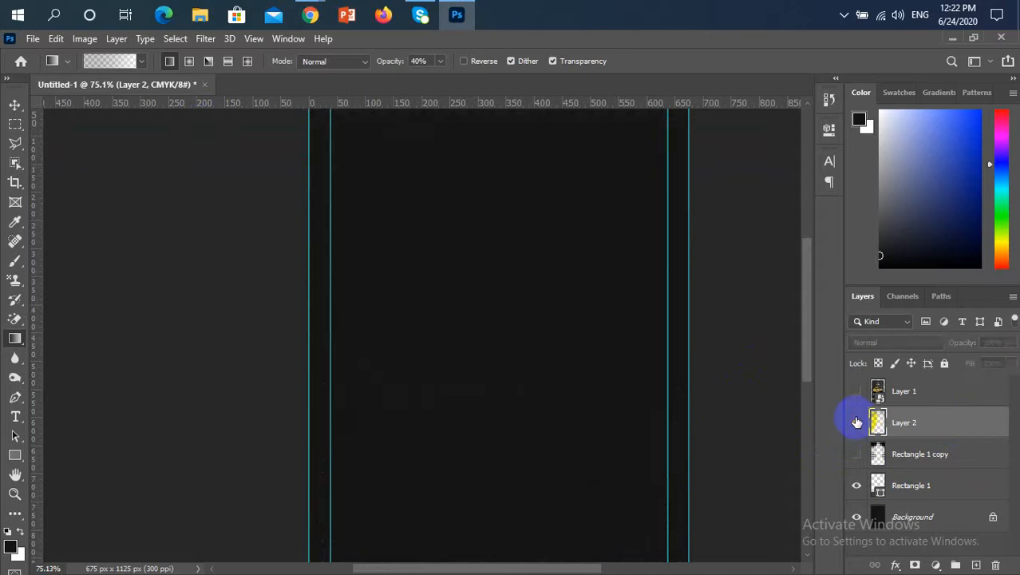
{"action": "left_click", "coordinate": [856, 422]}
{"action": "right_click", "coordinate": [966, 432]}
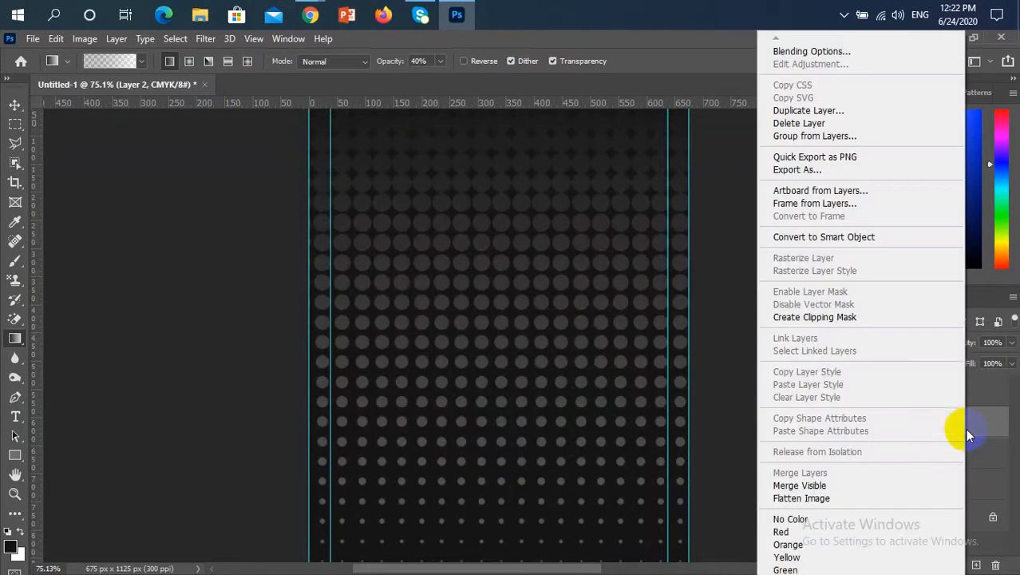
{"action": "left_click", "coordinate": [830, 237]}
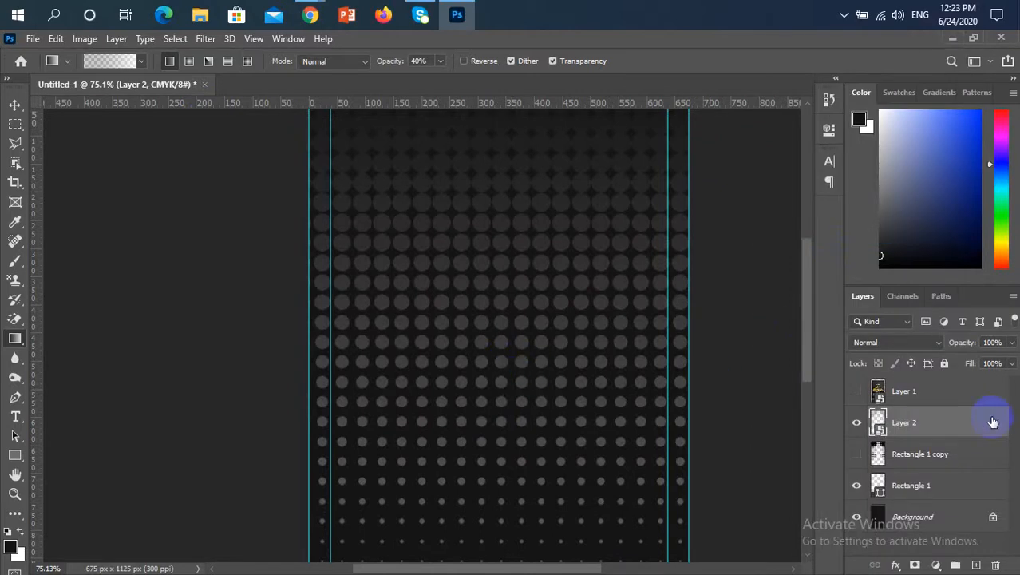
{"action": "double_click", "coordinate": [879, 430]}
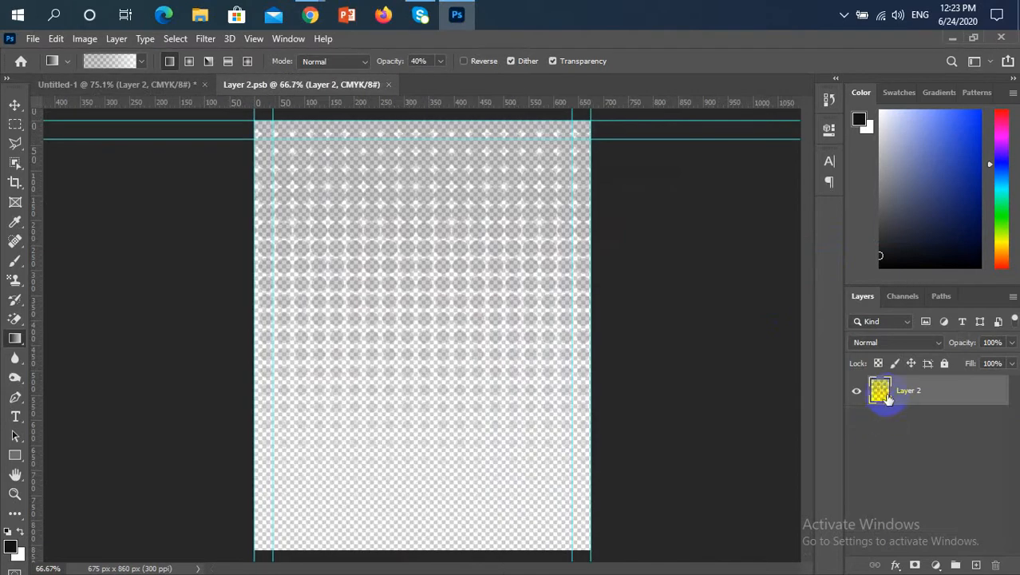
{"action": "left_click", "coordinate": [388, 85]}
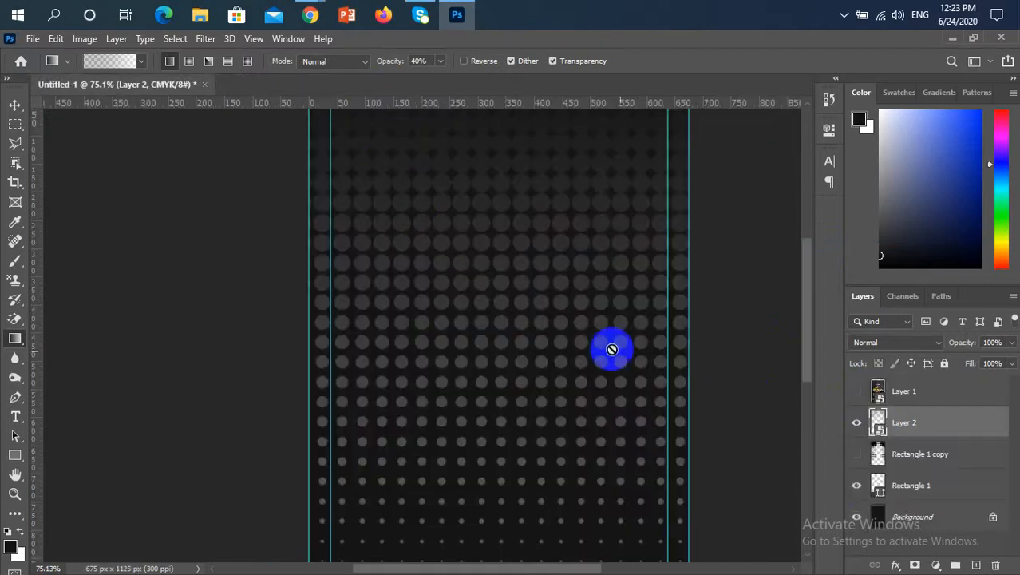
- Load the halftone pattern of Rectangle 1 copy as a selection and add a new layer above Layer 2
{"action": "left_click", "coordinate": [856, 455]}
{"action": "left_click", "coordinate": [856, 455]}
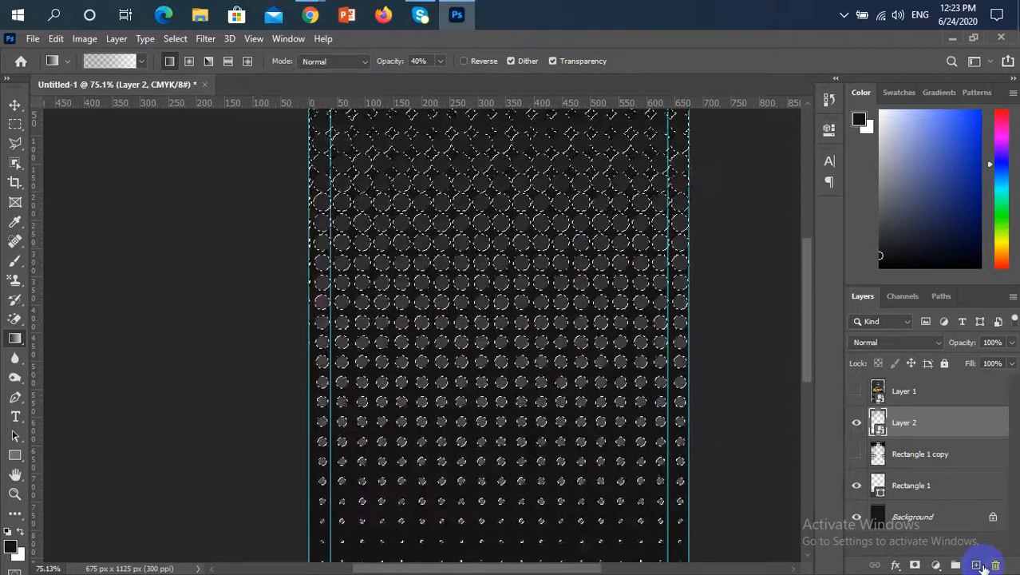
{"action": "left_click", "coordinate": [883, 415]}
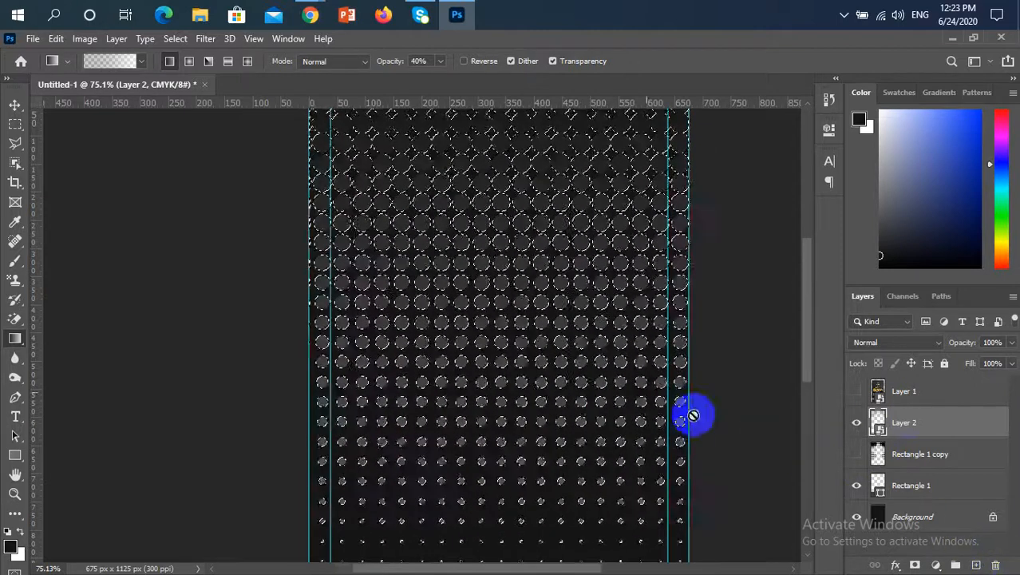
{"action": "left_click", "coordinate": [975, 566]}
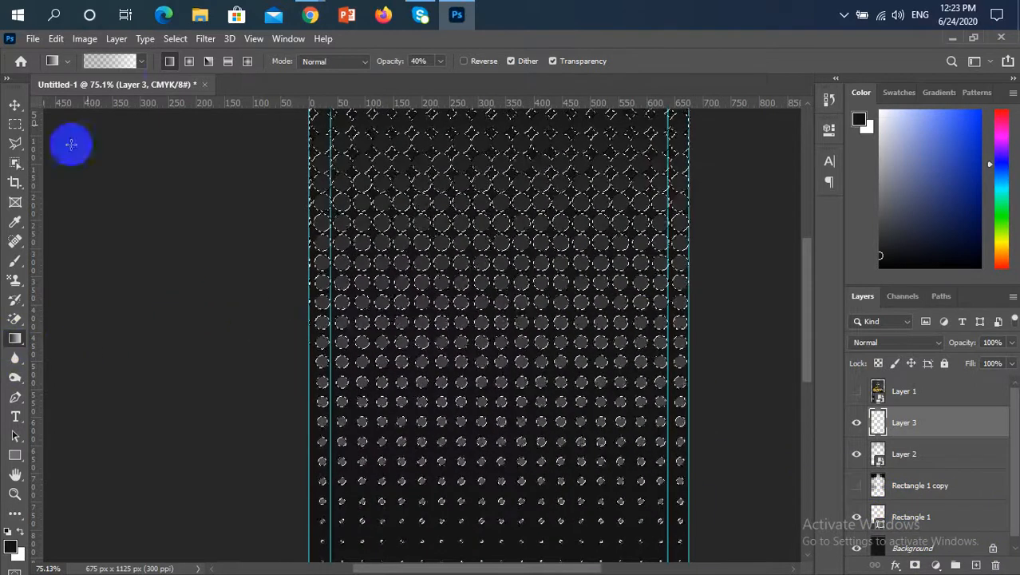
- Fill the selected dots on Layer 3 with a Black, White linear gradient from above the card to the dark area's lower edge, and deselect
{"action": "left_click", "coordinate": [141, 61]}
{"action": "left_click", "coordinate": [102, 115]}
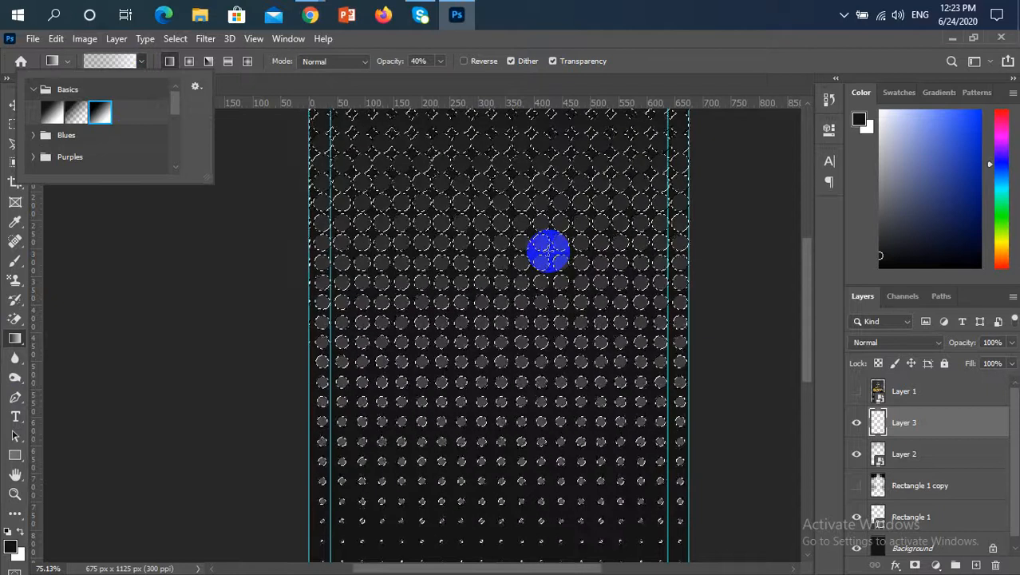
{"action": "scroll", "coordinate": [564, 315], "scroll_direction": "down", "scroll_amount": 5}
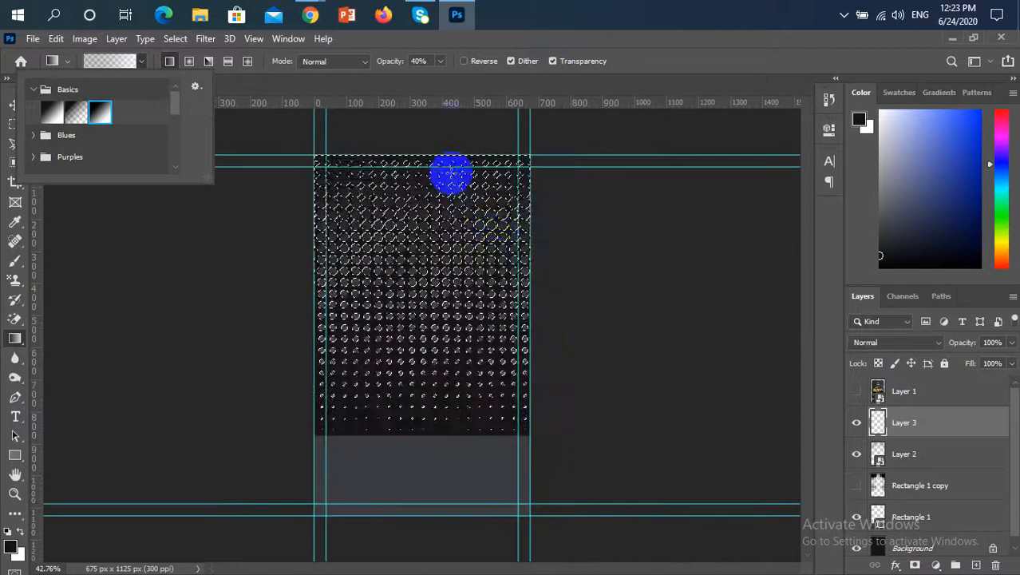
{"action": "left_click_drag", "start_coordinate": [446, 123], "coordinate": [459, 296]}
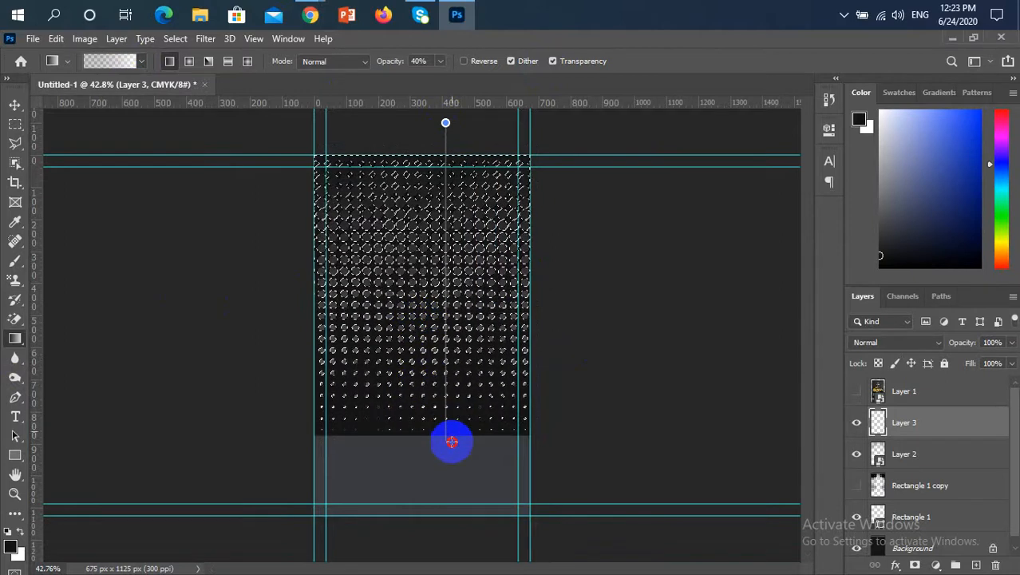
{"action": "left_click_drag", "start_coordinate": [451, 431], "coordinate": [452, 432]}
{"action": "key", "text": "ctrl+d"}
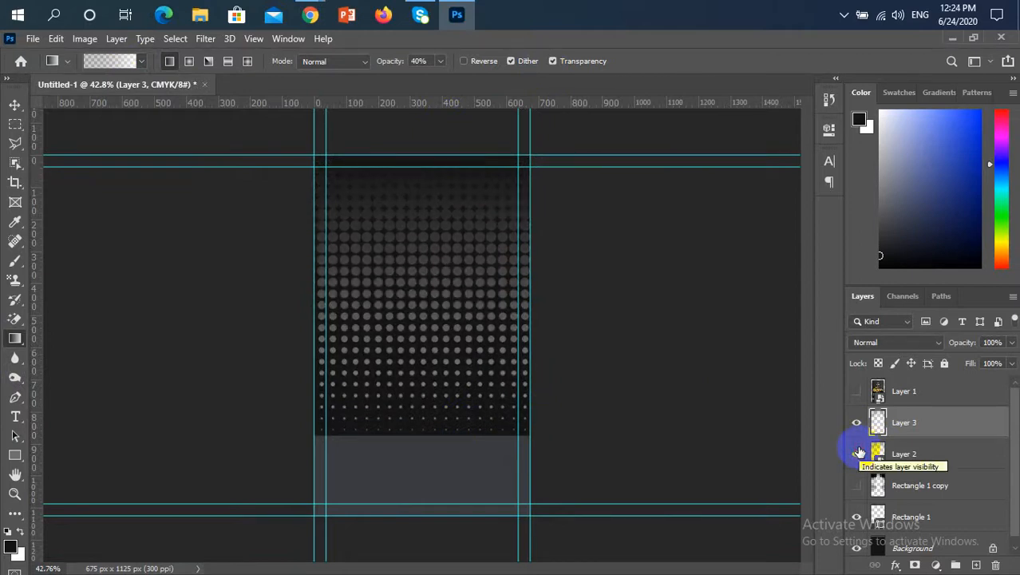
- Hide Layer 2, reload the Rectangle 1 copy selection, and apply a second top-to-bottom gradient pass to the dots on Layer 3, ending deselected
{"action": "left_click", "coordinate": [856, 452]}
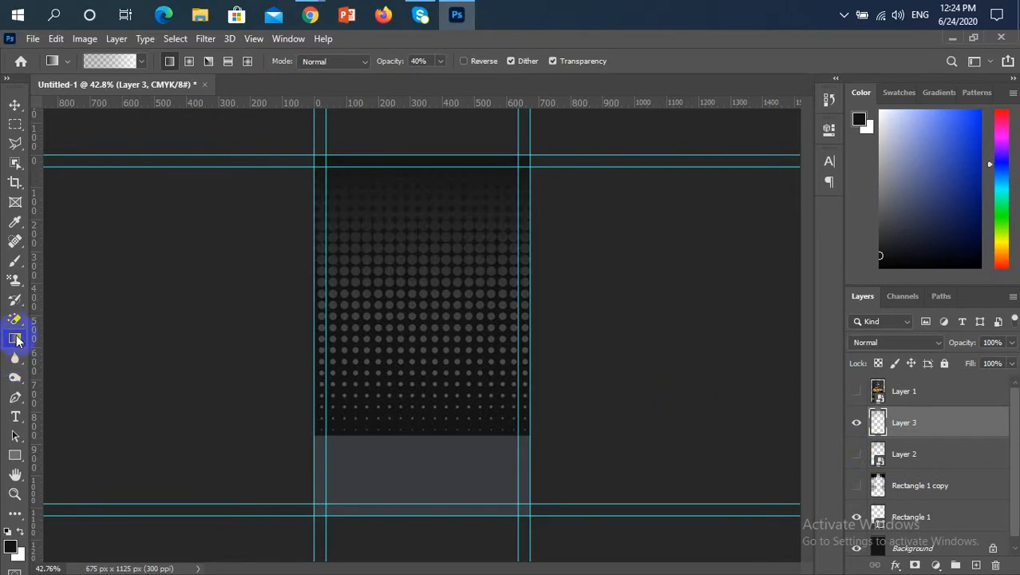
{"action": "left_click", "coordinate": [876, 426], "text": "ctrl"}
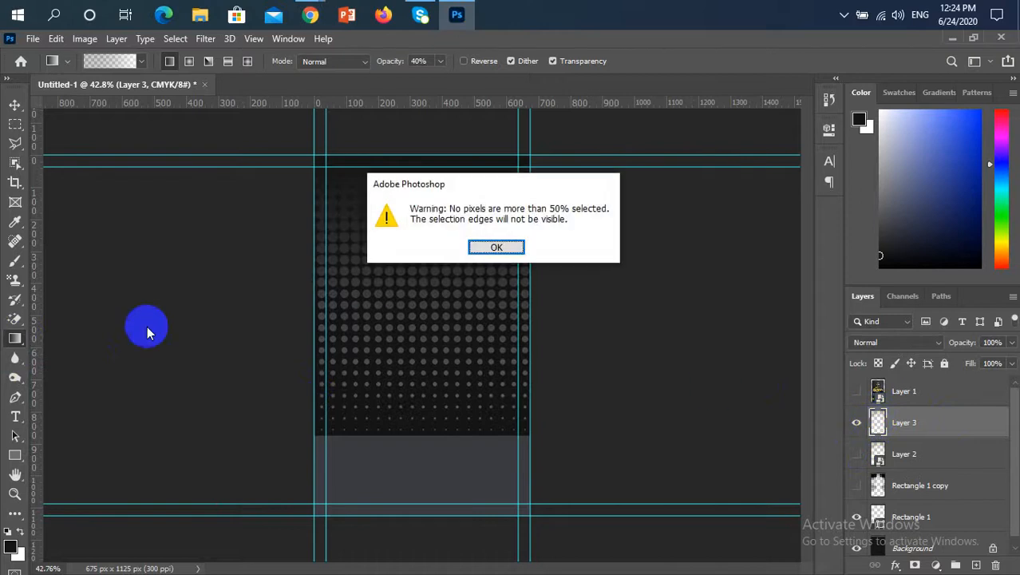
{"action": "left_click", "coordinate": [493, 246]}
{"action": "left_click", "coordinate": [878, 455], "text": "ctrl"}
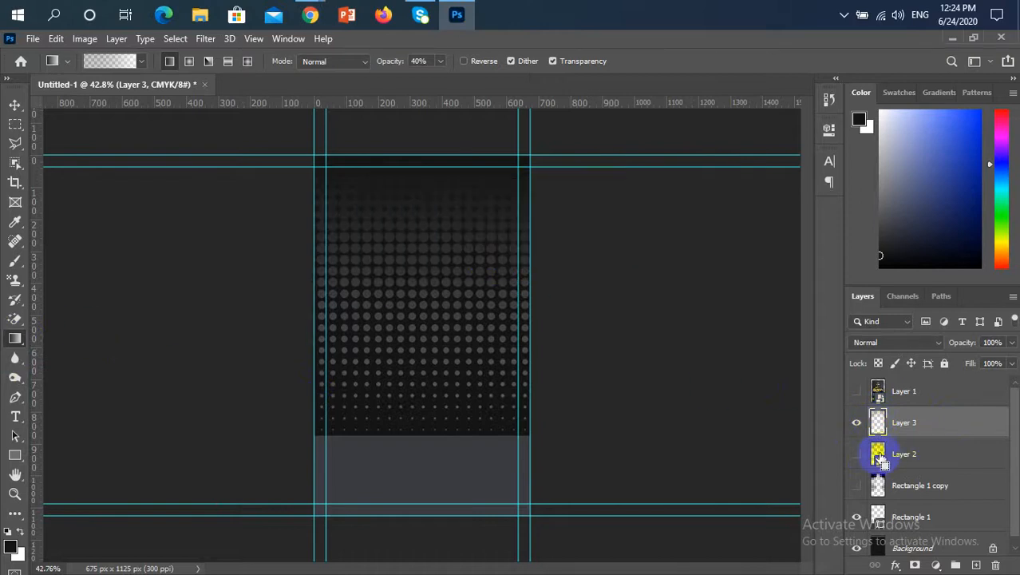
{"action": "left_click", "coordinate": [503, 245]}
{"action": "left_click", "coordinate": [876, 487], "text": "ctrl"}
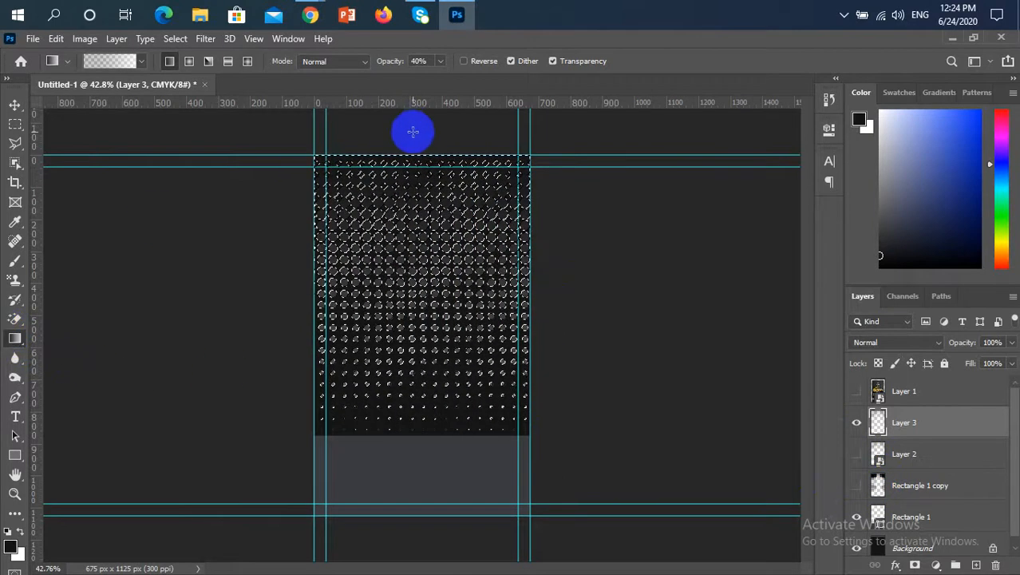
{"action": "left_click_drag", "start_coordinate": [420, 123], "coordinate": [433, 404]}
{"action": "key", "text": "ctrl+d"}
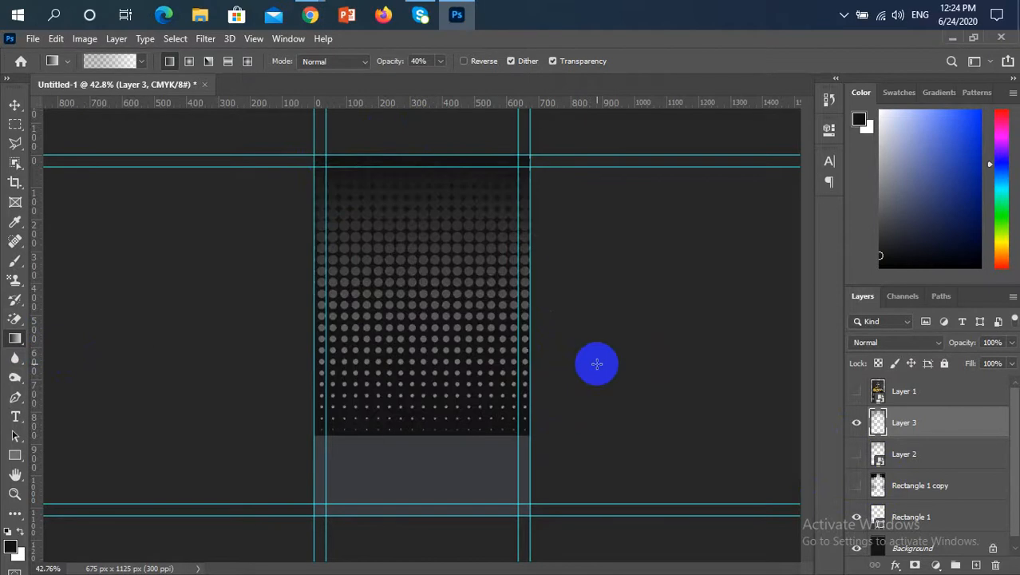
- Examine the strengthened dots on Layer 3 at 100% and across the whole card
{"action": "left_click", "coordinate": [855, 424]}
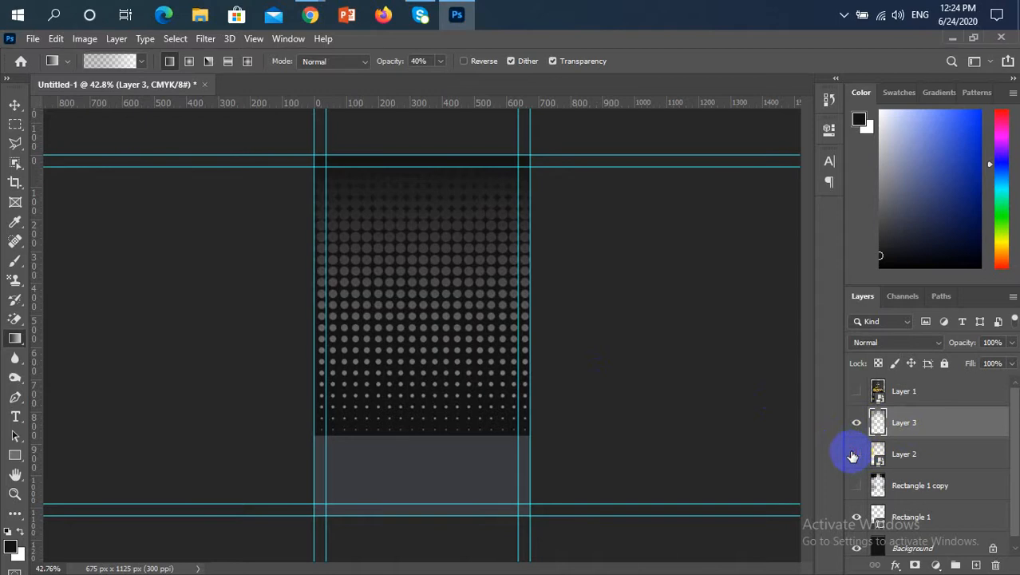
{"action": "key", "text": "ctrl+1"}
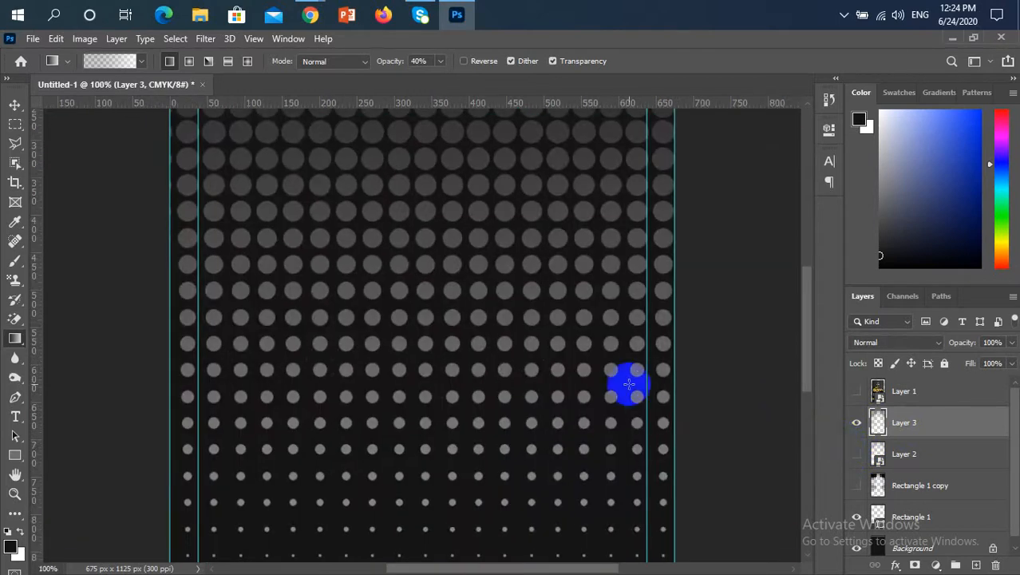
{"action": "key", "text": "v"}
{"action": "left_click_drag", "start_coordinate": [455, 293], "coordinate": [462, 396]}
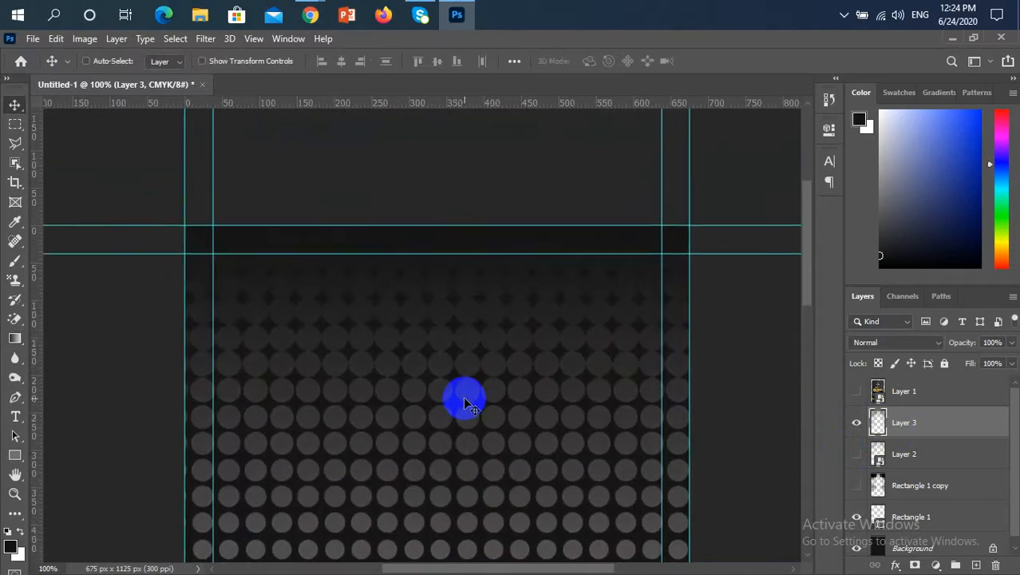
{"action": "scroll", "coordinate": [466, 403], "scroll_direction": "down", "scroll_amount": 4}
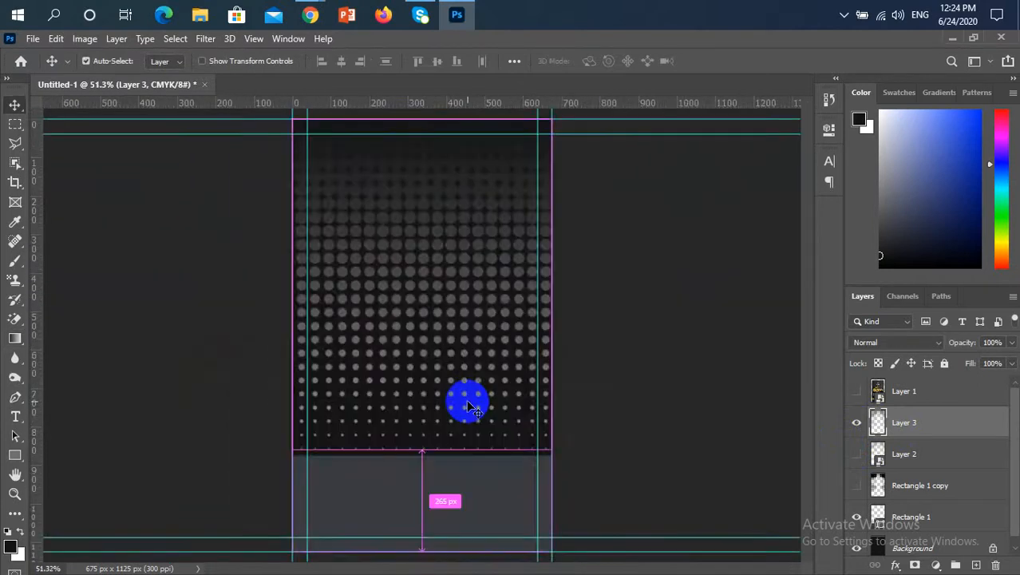
{"action": "scroll", "coordinate": [469, 406], "scroll_direction": "up", "scroll_amount": 4}
{"action": "scroll", "coordinate": [469, 406], "scroll_direction": "up", "scroll_amount": 3}
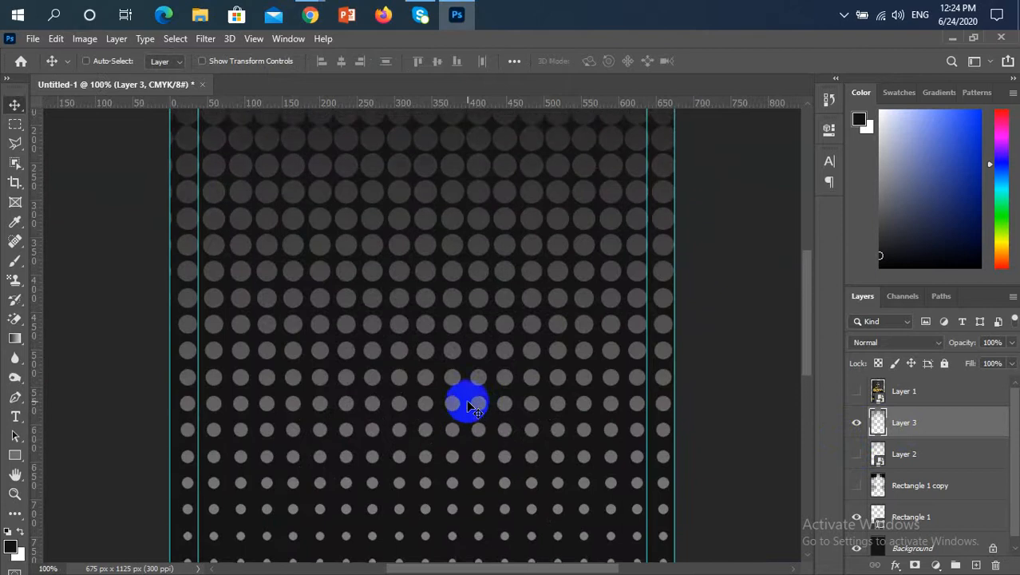
- Switch to the Google Meet call in Chrome and stop presenting the screen
{"action": "scroll", "coordinate": [470, 405], "scroll_direction": "up", "scroll_amount": 1}
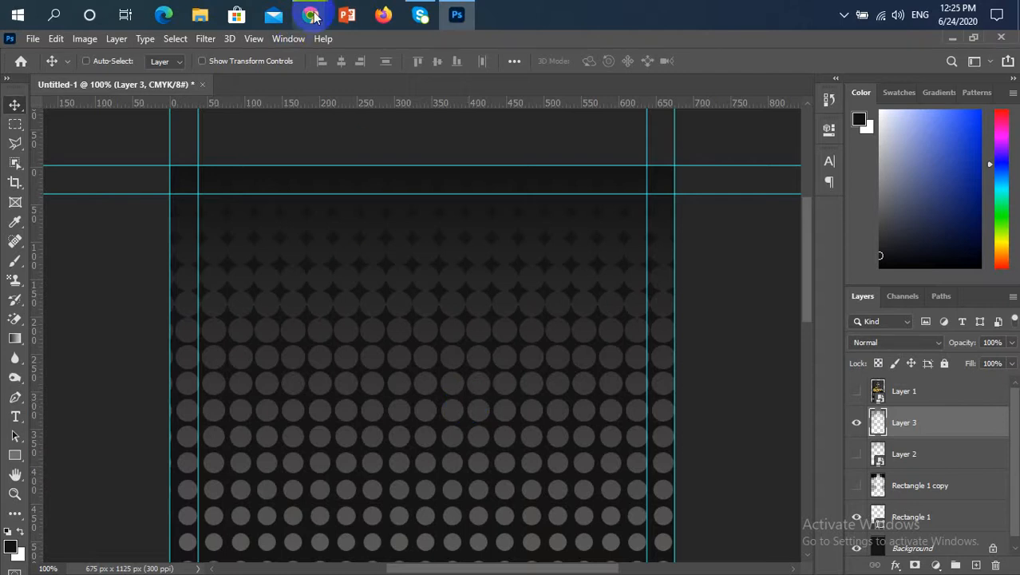
{"action": "mouse_move", "coordinate": [314, 16]}
{"action": "left_click", "coordinate": [256, 121]}
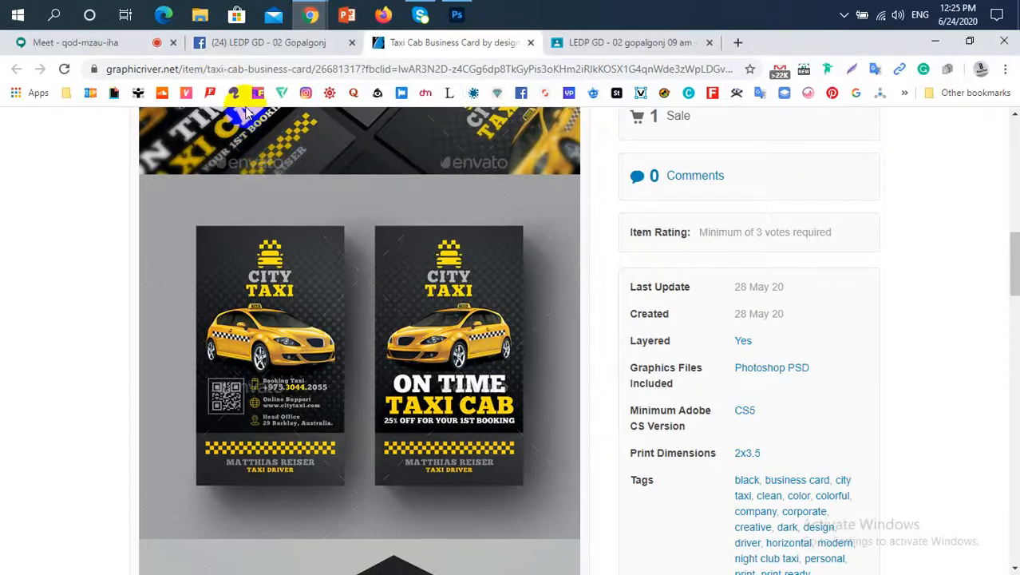
{"action": "left_click", "coordinate": [91, 46]}
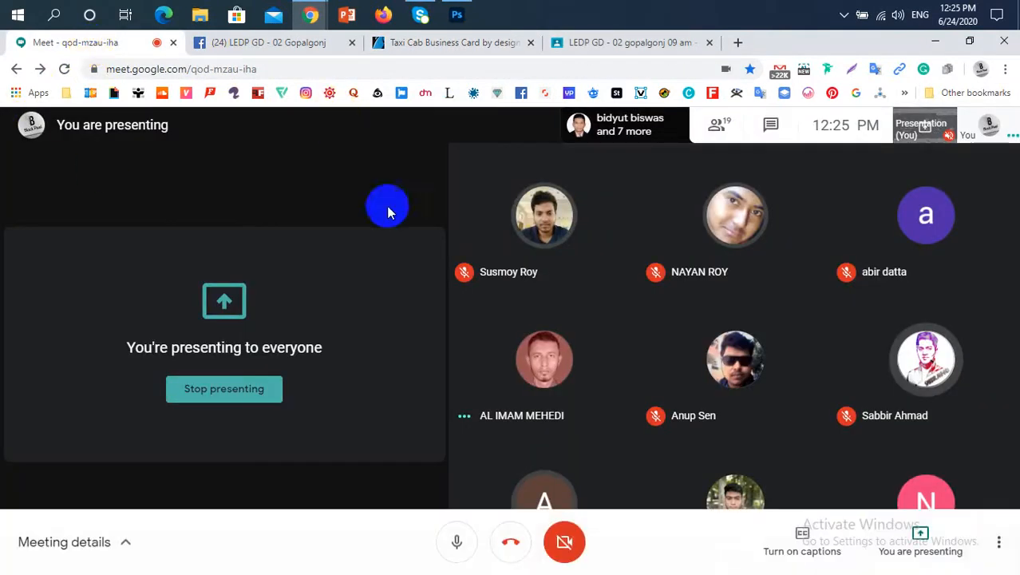
{"action": "left_click", "coordinate": [926, 551]}
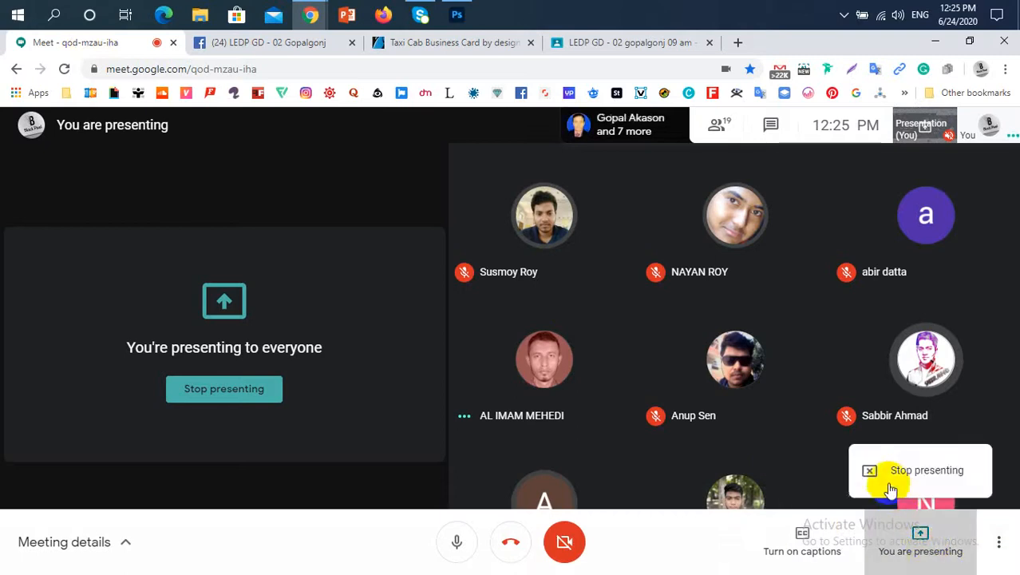
{"action": "left_click", "coordinate": [733, 504]}
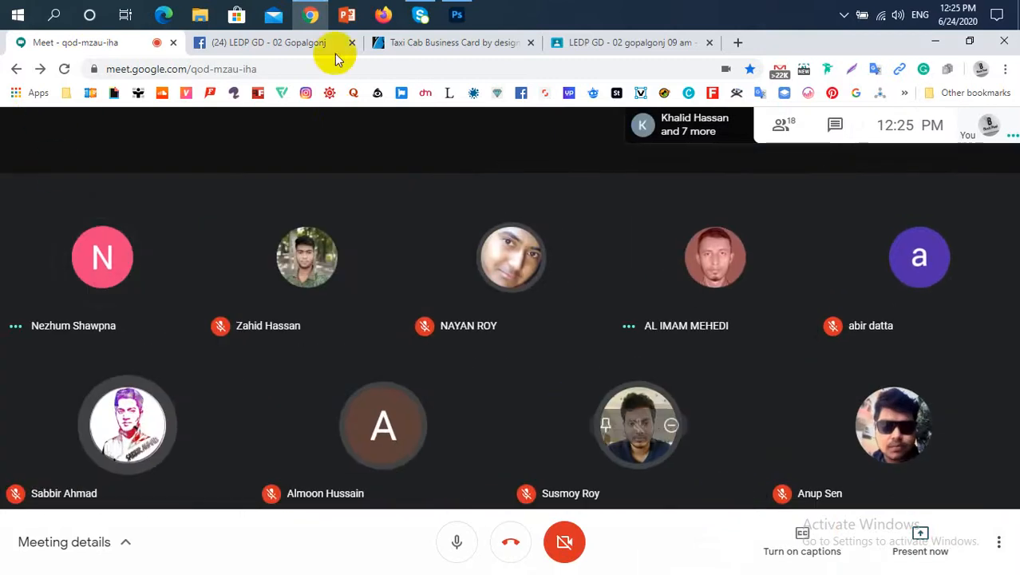
- Switch to Photoshop and show Layer 1 to examine the reference card's car, contact details and checkered strip
{"action": "left_click", "coordinate": [457, 13]}
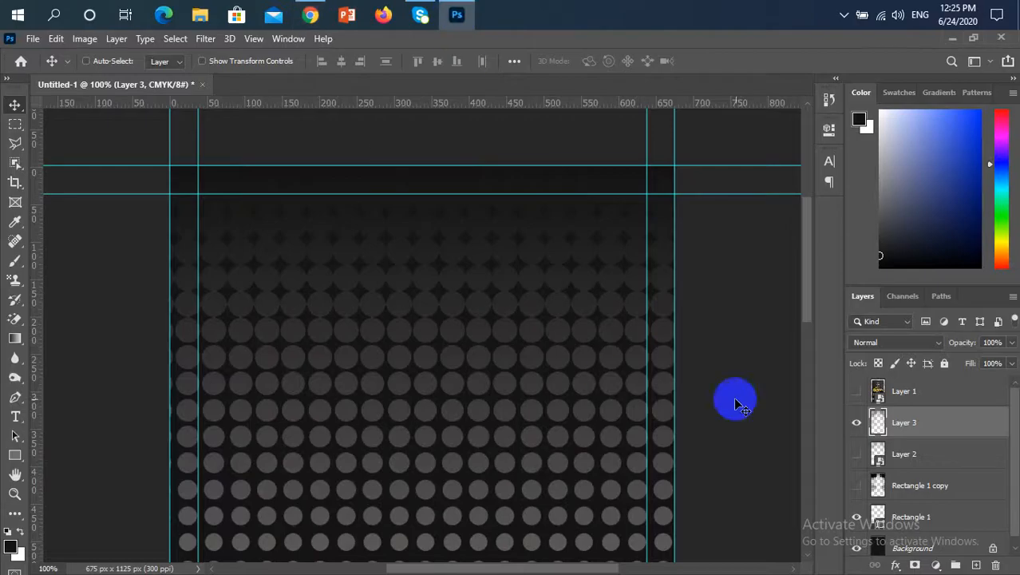
{"action": "left_click", "coordinate": [855, 390]}
{"action": "scroll", "coordinate": [539, 416], "scroll_direction": "down", "scroll_amount": 10}
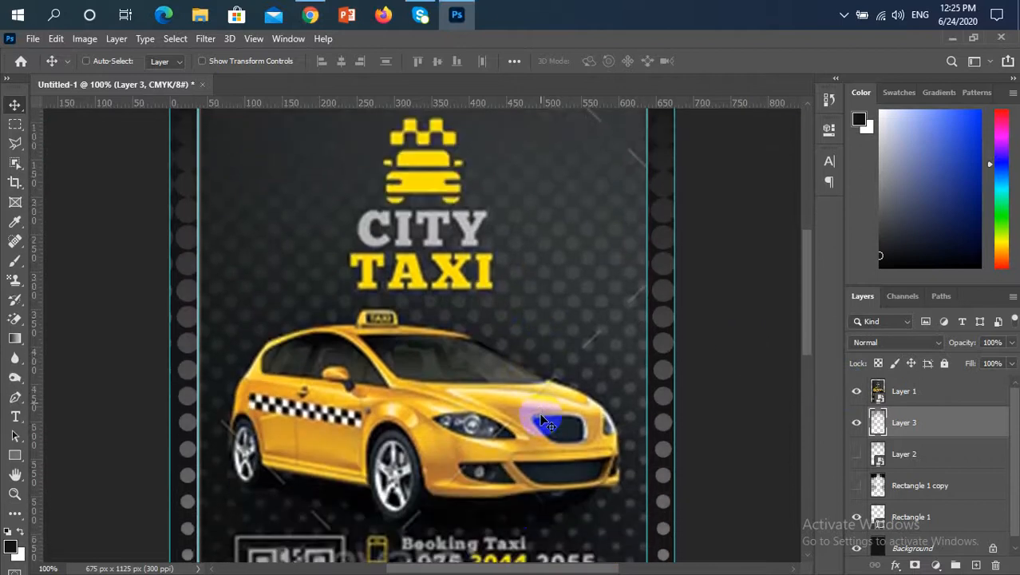
{"action": "scroll", "coordinate": [535, 419], "scroll_direction": "down", "scroll_amount": 3}
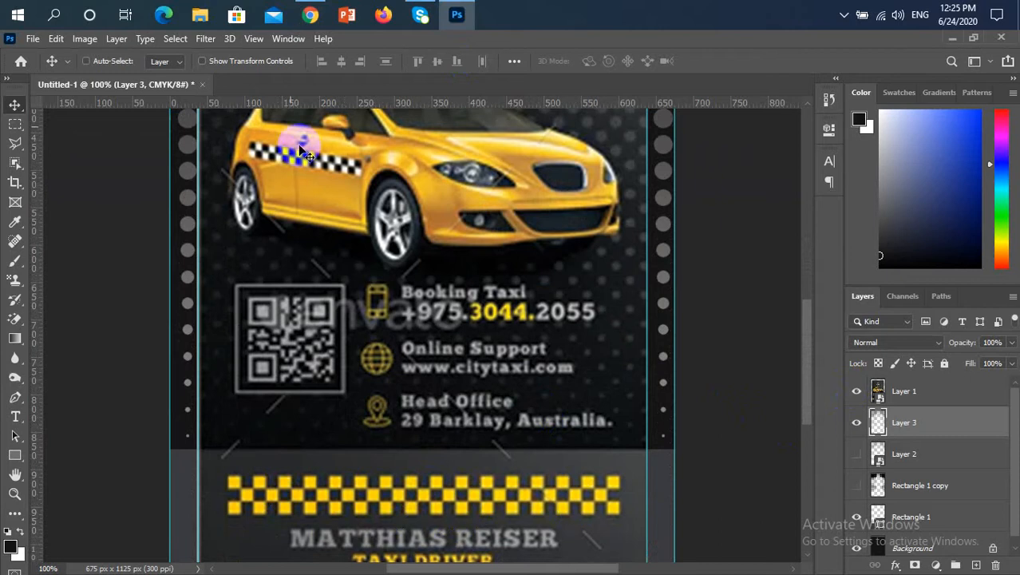
- Switch to the Google Meet call in Chrome and present the entire screen to the participants
{"action": "left_click", "coordinate": [309, 14]}
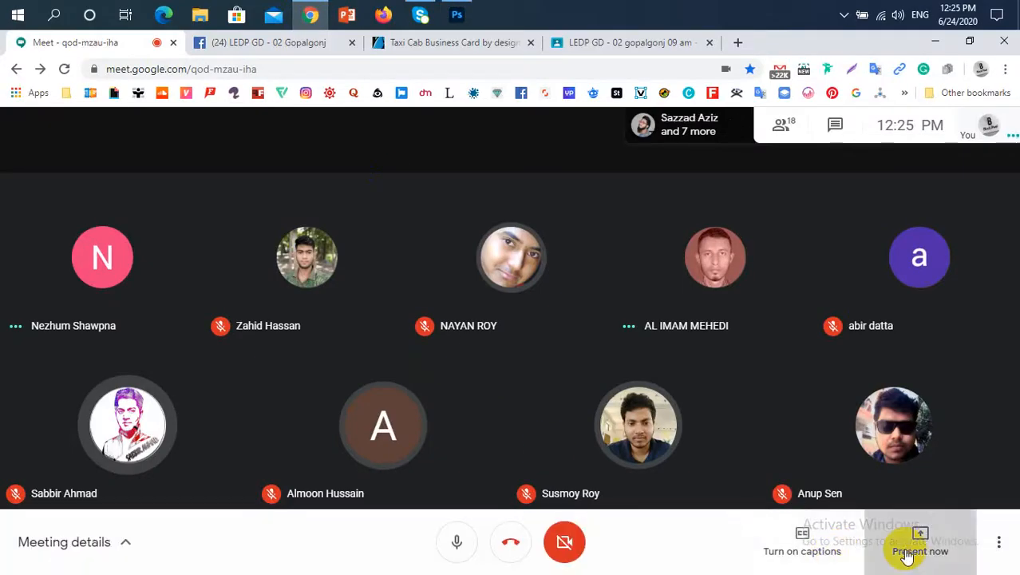
{"action": "left_click", "coordinate": [902, 550]}
{"action": "left_click", "coordinate": [928, 417]}
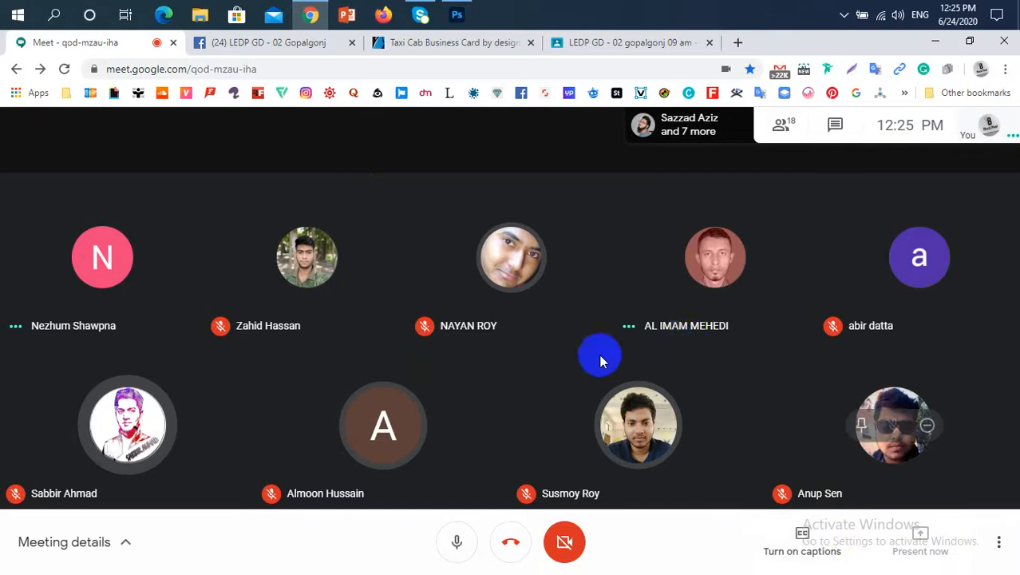
{"action": "left_click", "coordinate": [451, 272]}
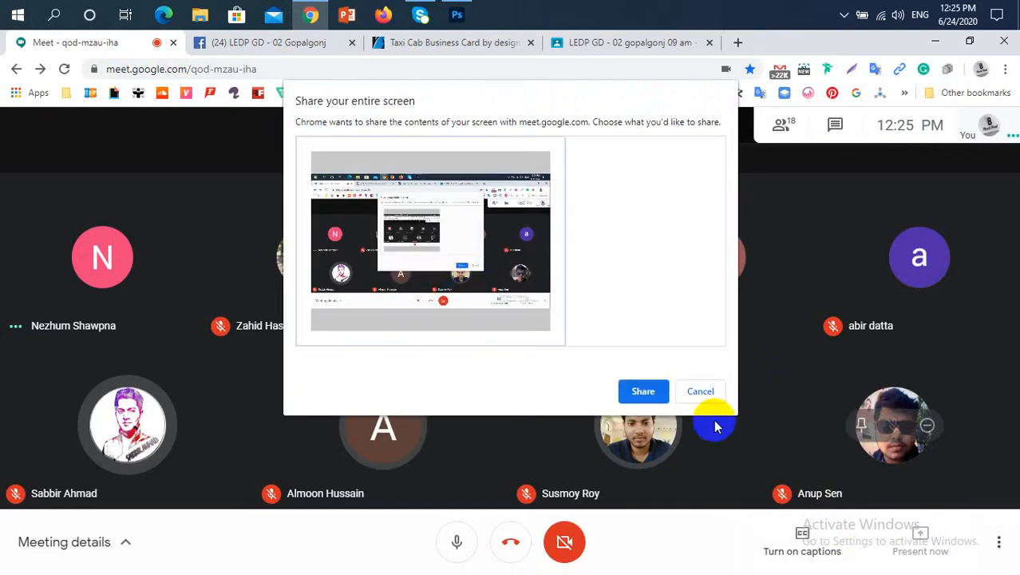
{"action": "left_click", "coordinate": [644, 390]}
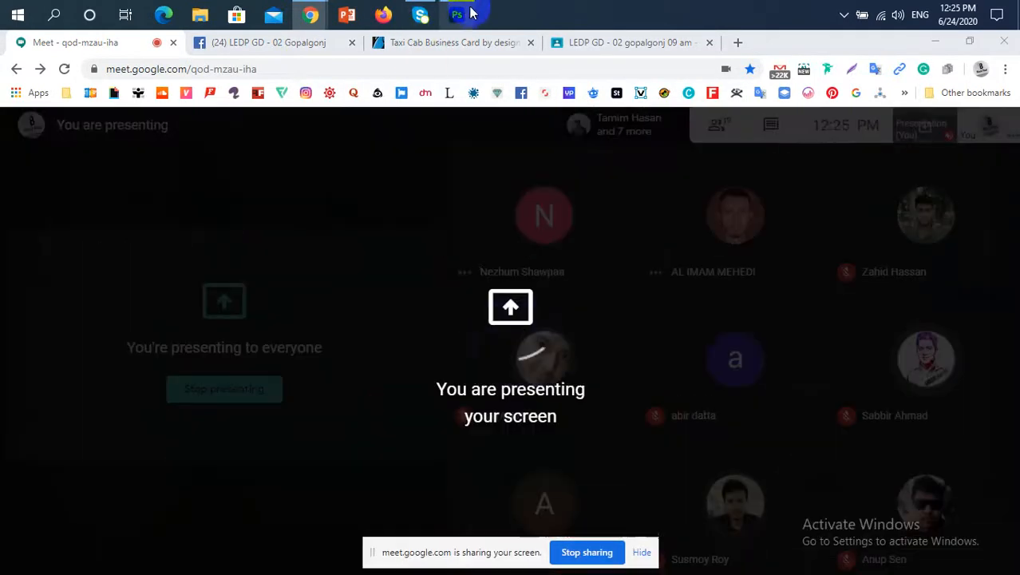
- Switch to Photoshop, examine the reference card around the car and contact details, and hide Layer 1
{"action": "left_click", "coordinate": [456, 14]}
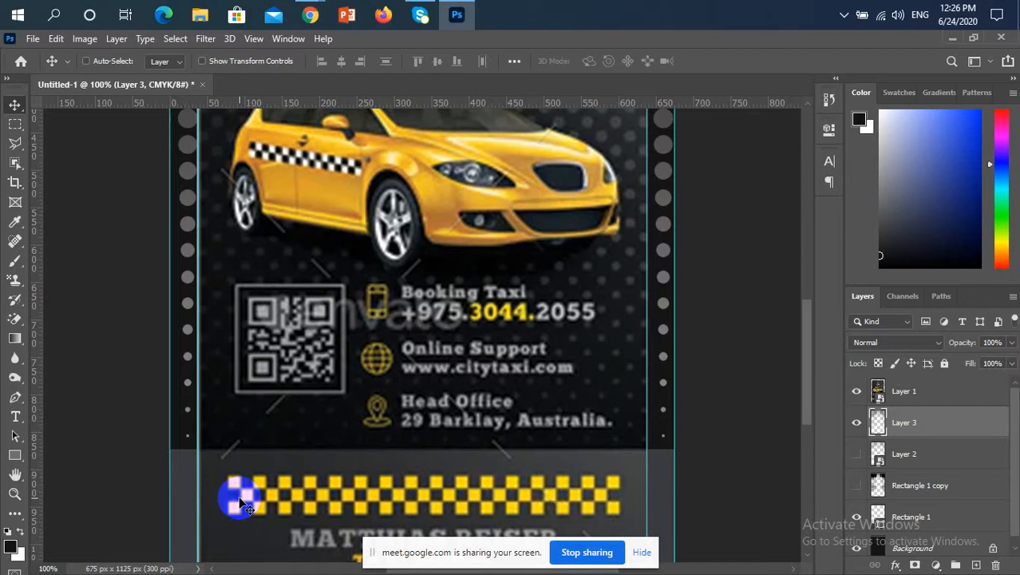
{"action": "scroll", "coordinate": [238, 495], "scroll_direction": "up", "scroll_amount": 3}
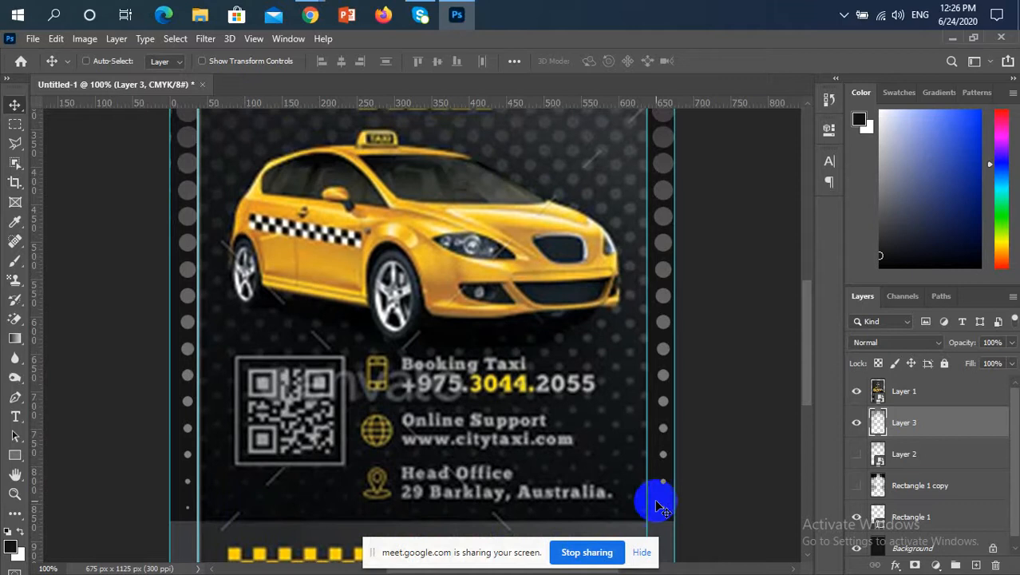
{"action": "left_click", "coordinate": [854, 391]}
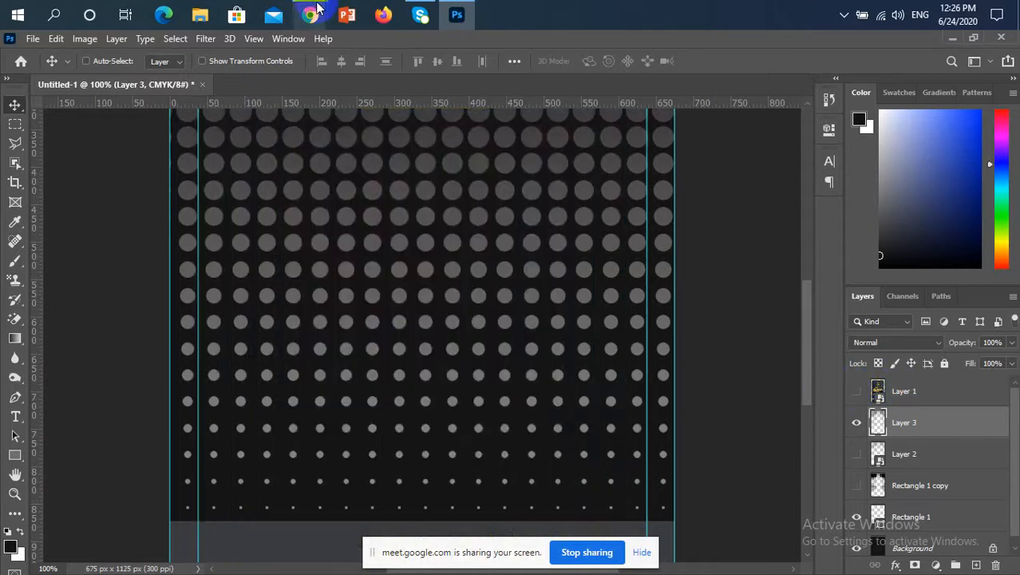
- Switch to the Google Meet call in Chrome, hide the screen-sharing notice, and stop presenting
{"action": "mouse_move", "coordinate": [309, 15]}
{"action": "left_click", "coordinate": [263, 102]}
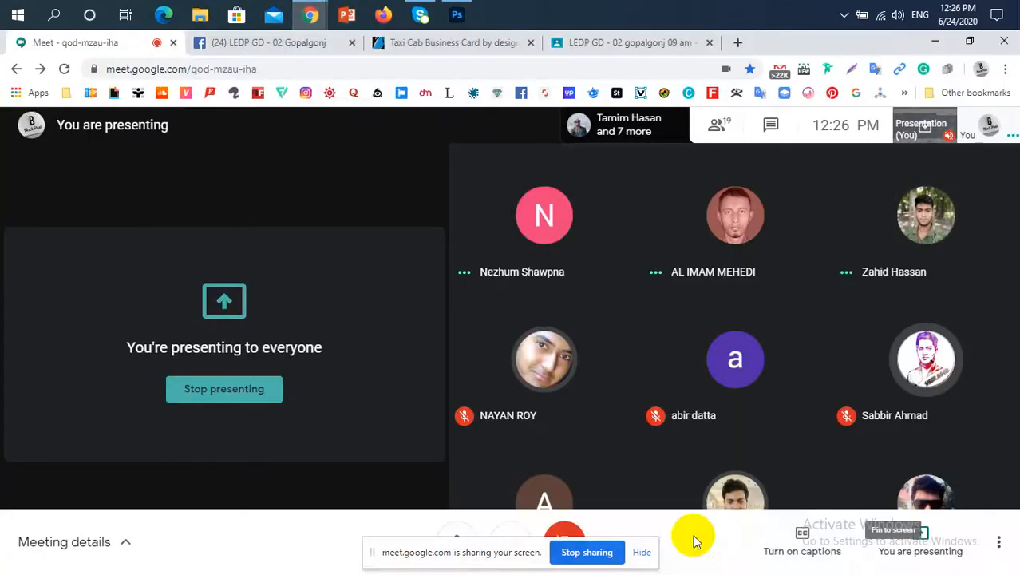
{"action": "left_click", "coordinate": [641, 556]}
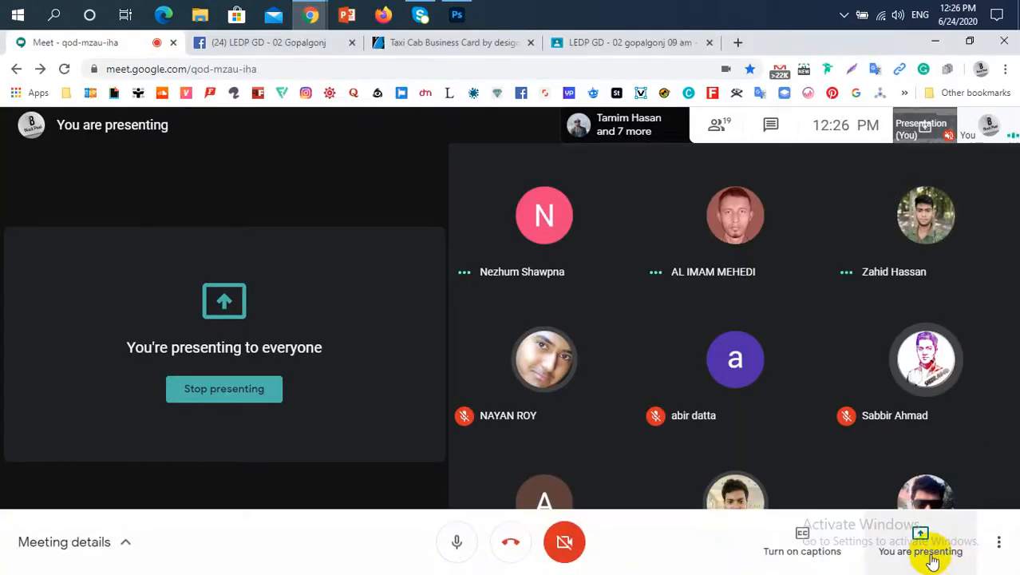
{"action": "left_click", "coordinate": [929, 552]}
{"action": "left_click", "coordinate": [920, 471]}
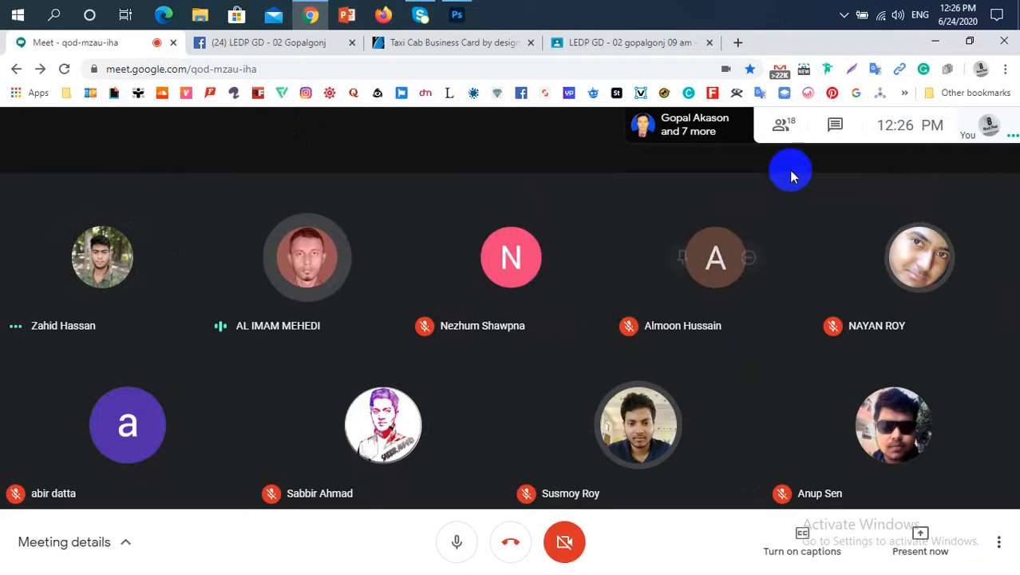
- Review the full list of people in the meeting, and close the meeting details
{"action": "left_click", "coordinate": [782, 128]}
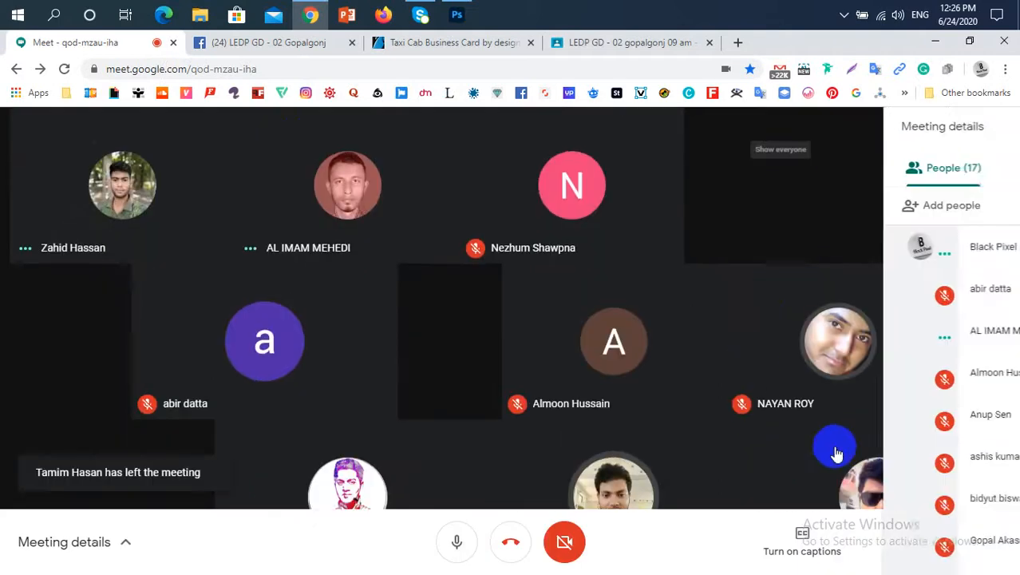
{"action": "scroll", "coordinate": [869, 475], "scroll_direction": "down", "scroll_amount": 3}
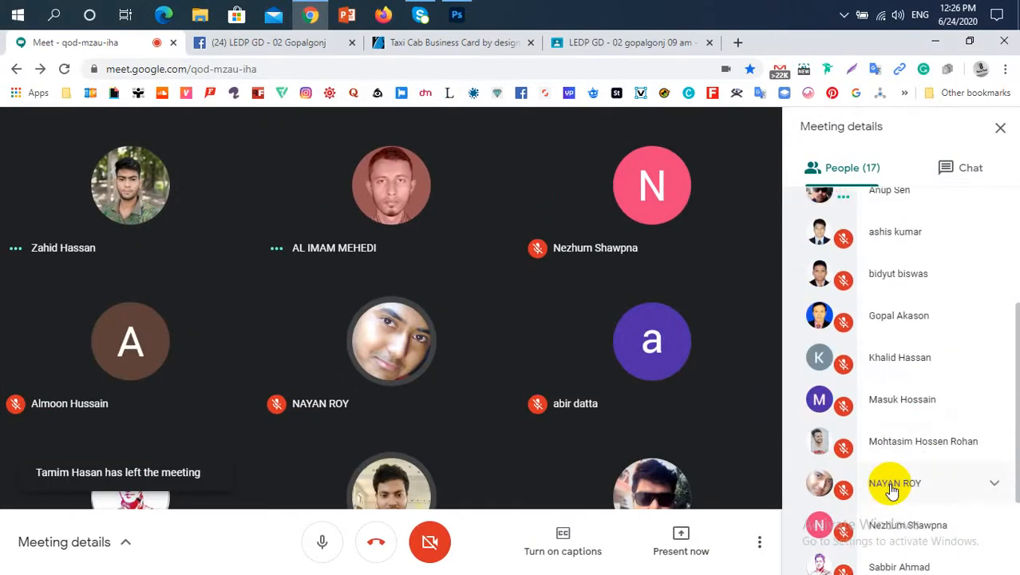
{"action": "scroll", "coordinate": [892, 490], "scroll_direction": "down", "scroll_amount": 3}
{"action": "scroll", "coordinate": [892, 490], "scroll_direction": "up", "scroll_amount": 10}
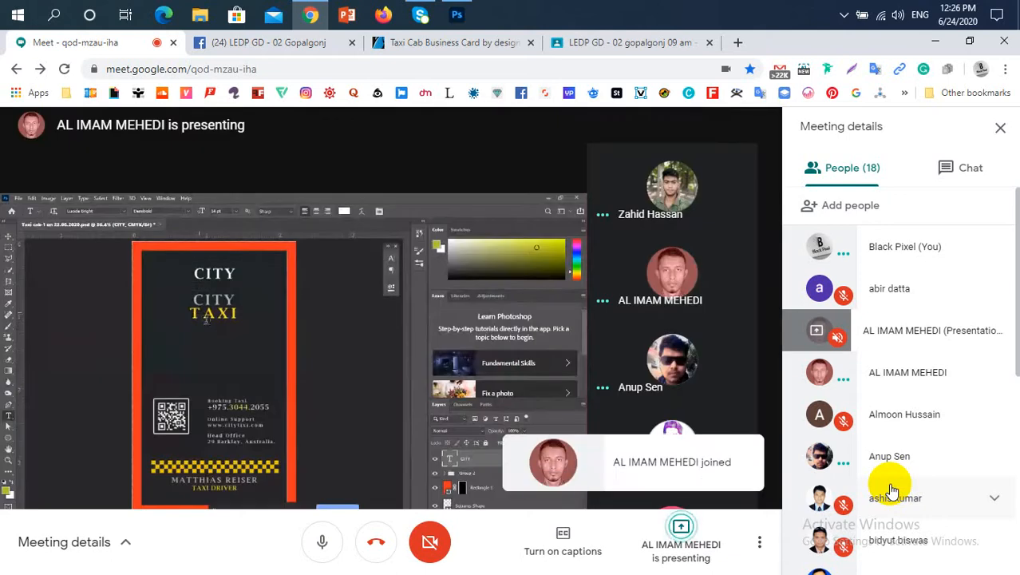
{"action": "left_click", "coordinate": [1000, 128]}
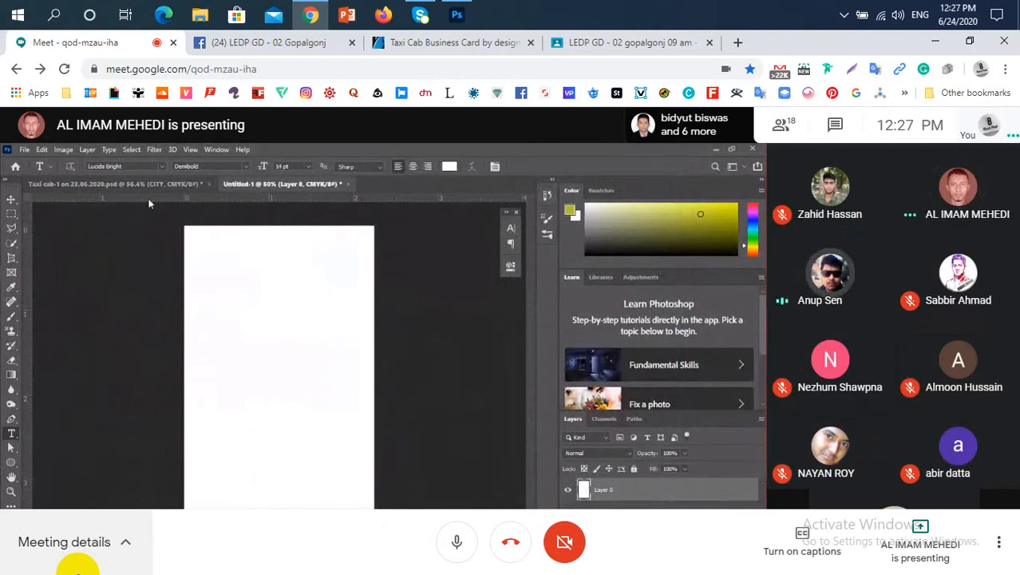
- Capture the browser window with the participant's presentation as a screenshot of about 1354 × 727 px and start saving it
{"action": "key", "text": "super+shift+s"}
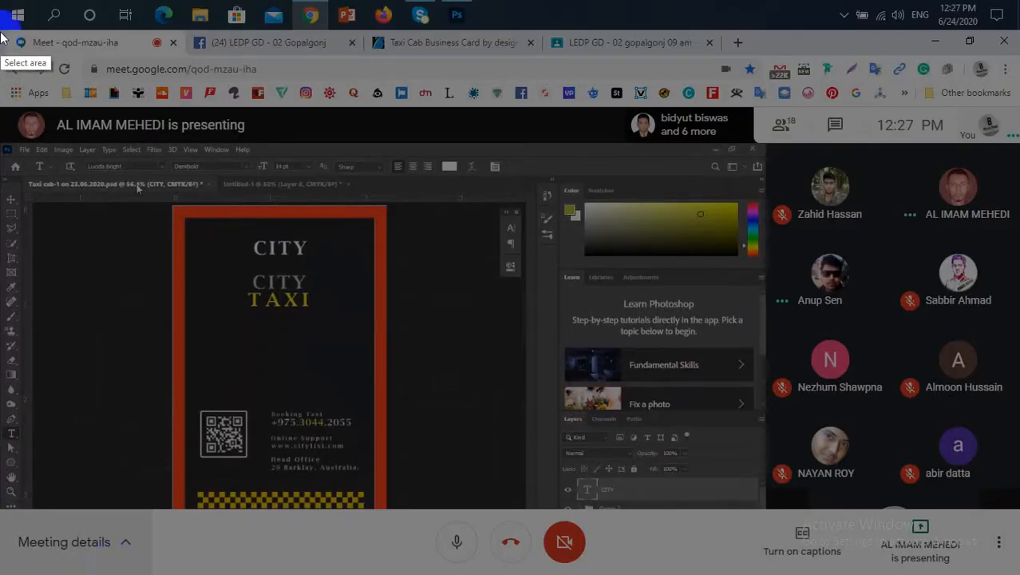
{"action": "mouse_move", "coordinate": [2, 8]}
{"action": "left_mouse_down"}
{"action": "mouse_move", "coordinate": [174, 190]}
{"action": "mouse_move", "coordinate": [943, 573]}
{"action": "mouse_move", "coordinate": [1019, 573]}
{"action": "left_mouse_up"}
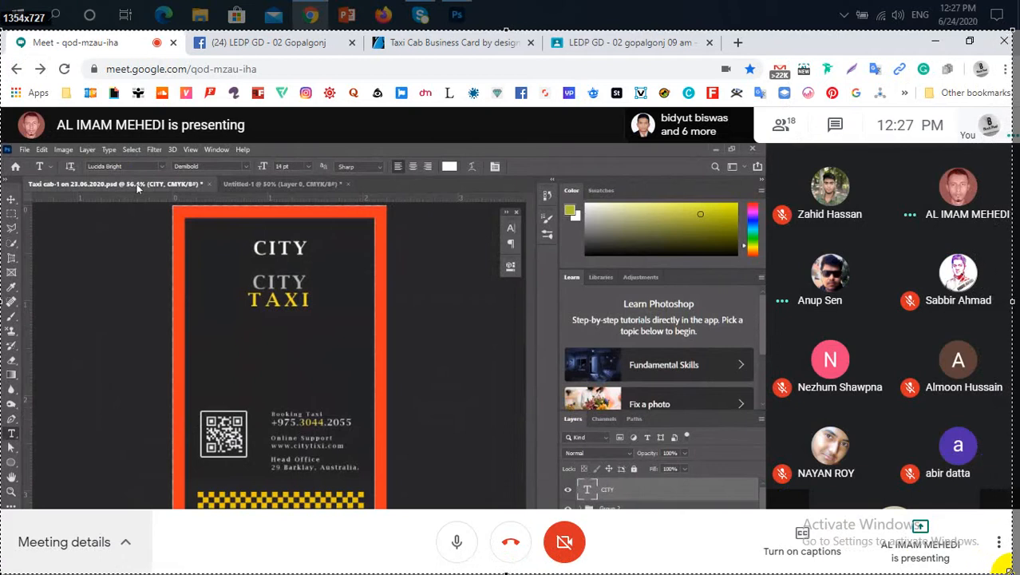
{"action": "left_click_drag", "start_coordinate": [1009, 570], "coordinate": [1009, 570]}
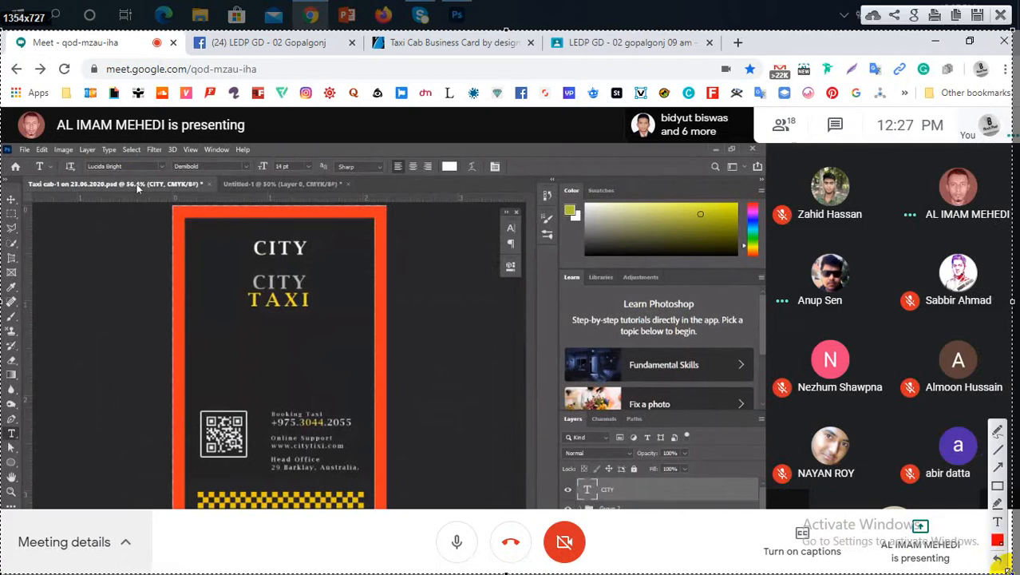
{"action": "right_click", "coordinate": [512, 350]}
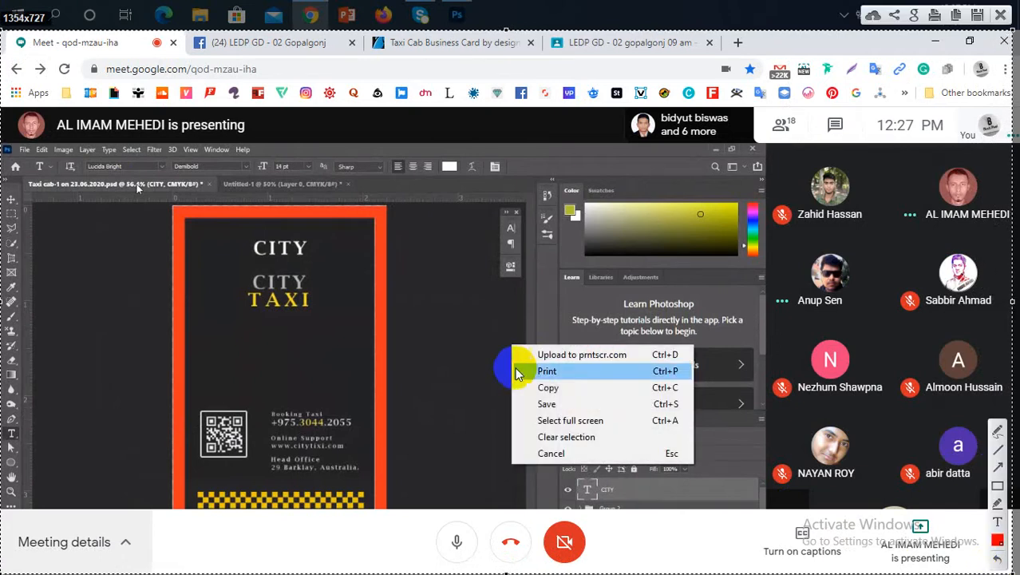
{"action": "left_click", "coordinate": [541, 404]}
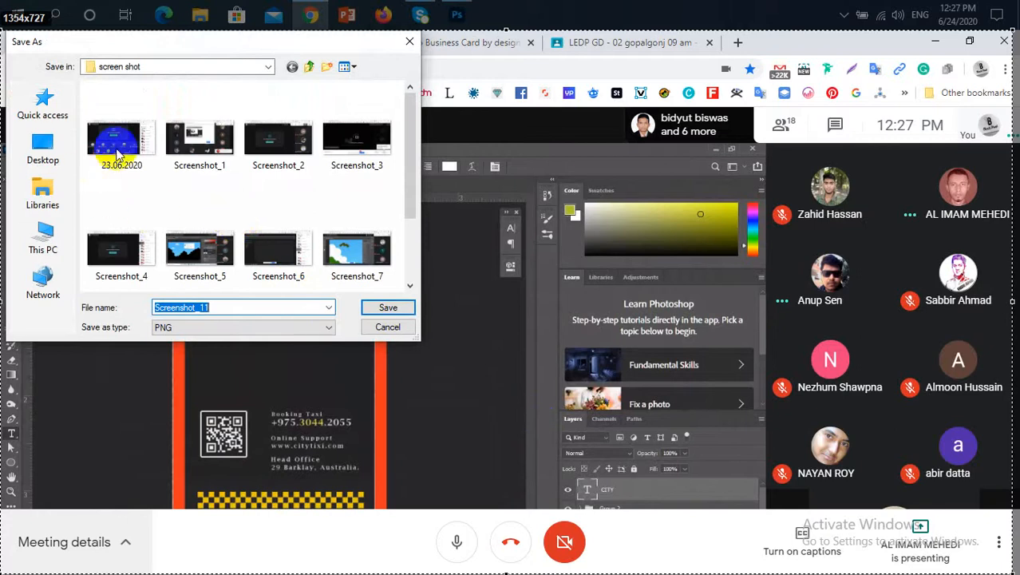
- Change the screenshot's save location to the Screen shot folder inside Batch 2 of the Class record folder
{"action": "left_click", "coordinate": [309, 68]}
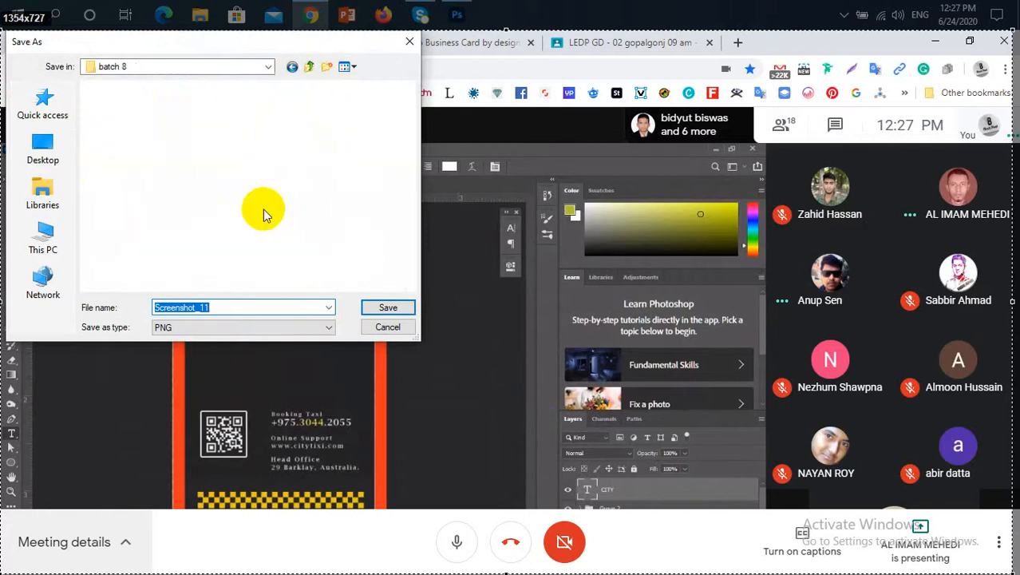
{"action": "left_click", "coordinate": [308, 67]}
{"action": "left_click", "coordinate": [160, 120]}
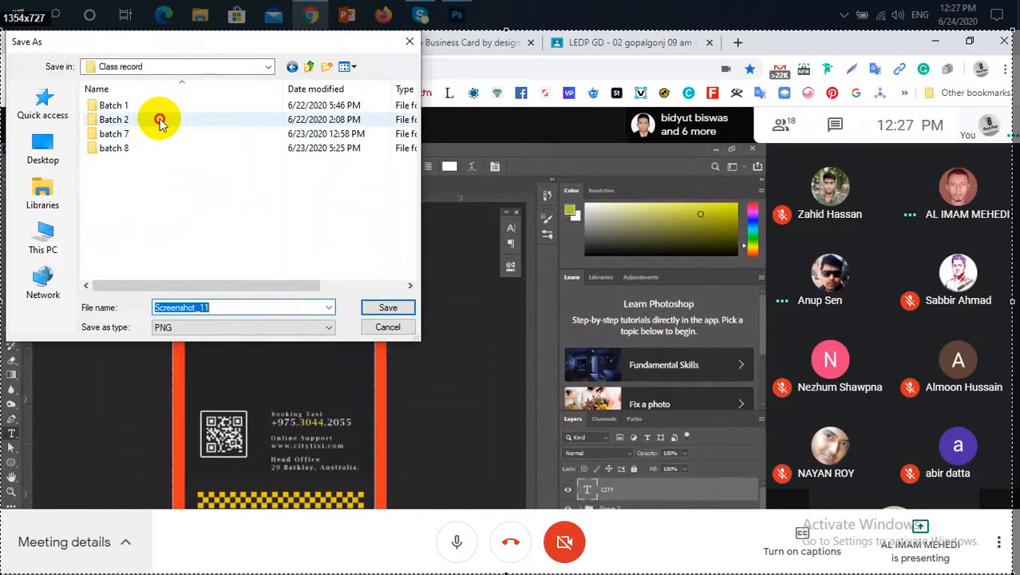
{"action": "double_click", "coordinate": [159, 121]}
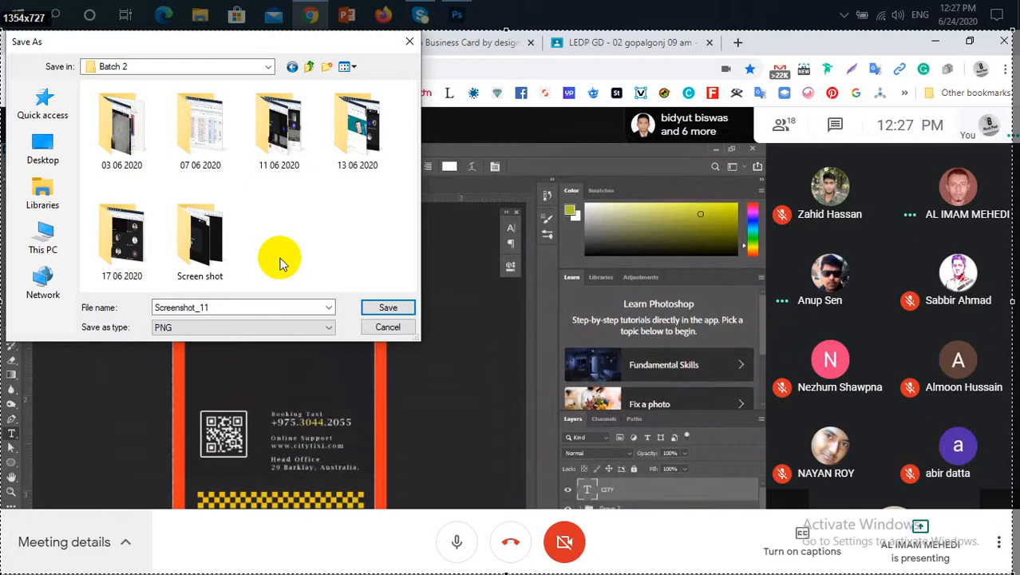
{"action": "left_click", "coordinate": [308, 67]}
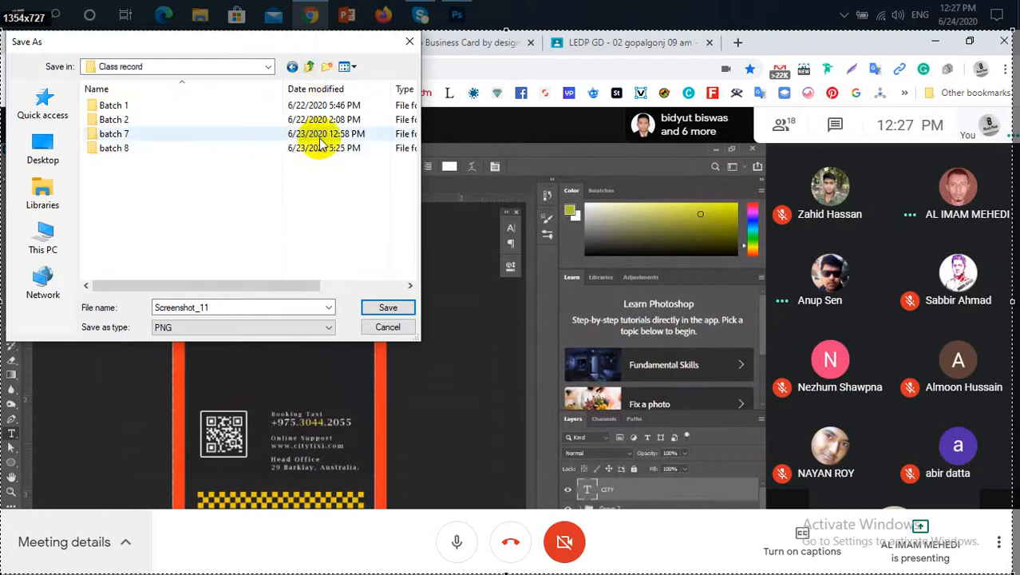
{"action": "left_click", "coordinate": [141, 123]}
{"action": "double_click", "coordinate": [140, 121]}
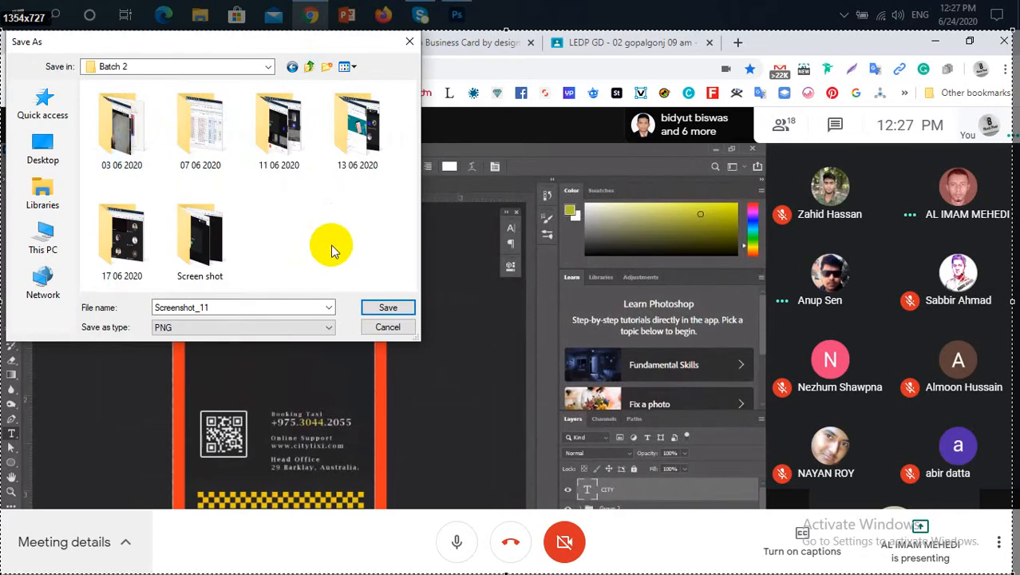
{"action": "double_click", "coordinate": [225, 242]}
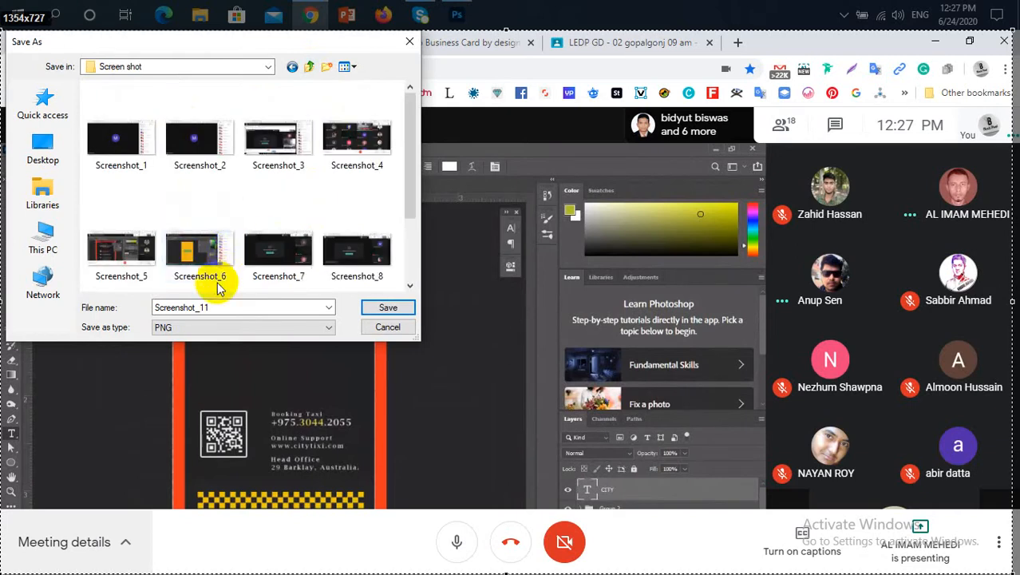
- Name the screenshot 24.06.2020 and save it as a PNG
{"action": "left_click", "coordinate": [246, 303]}
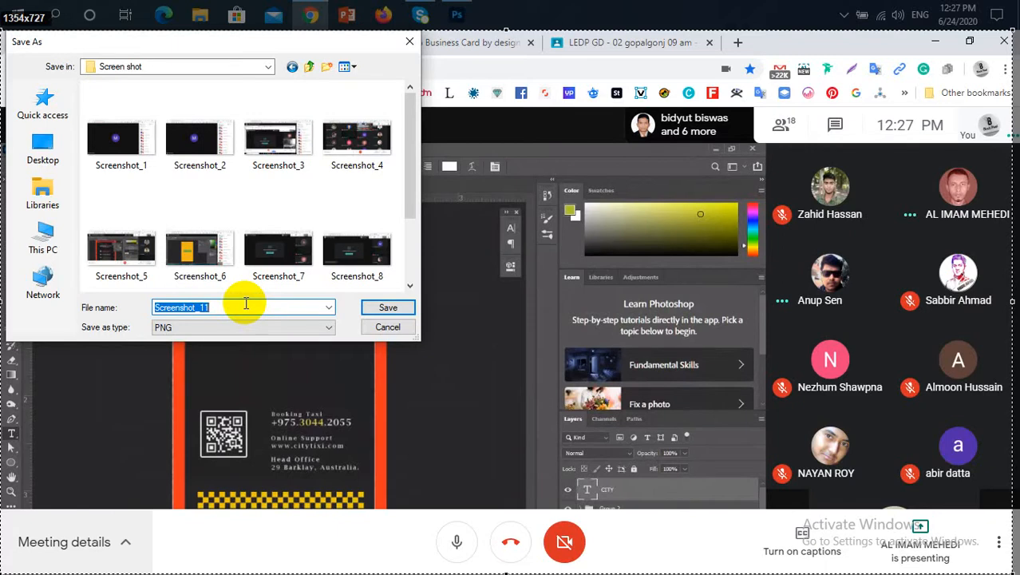
{"action": "type", "text": "24.06."}
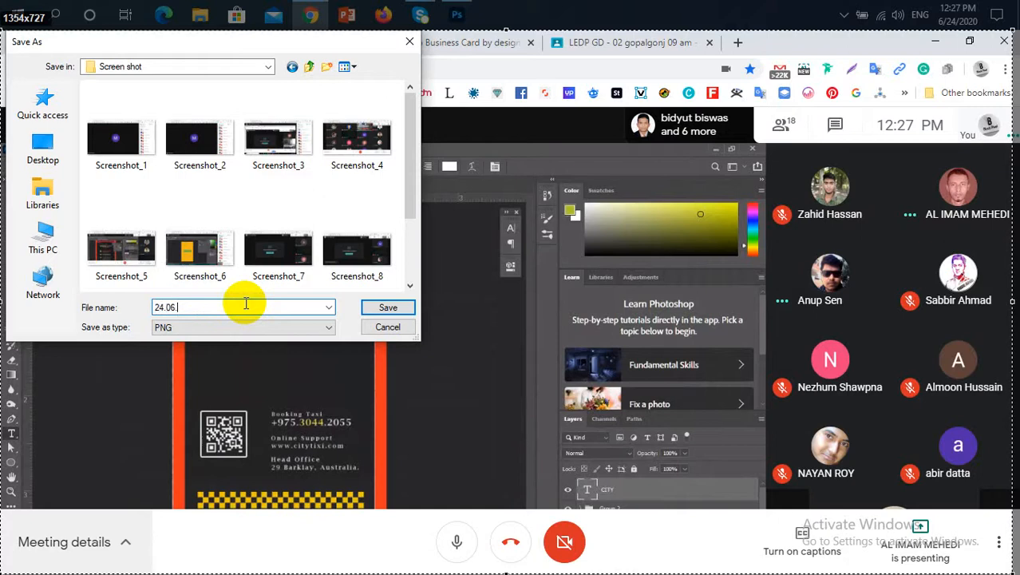
{"action": "type", "text": "020"}
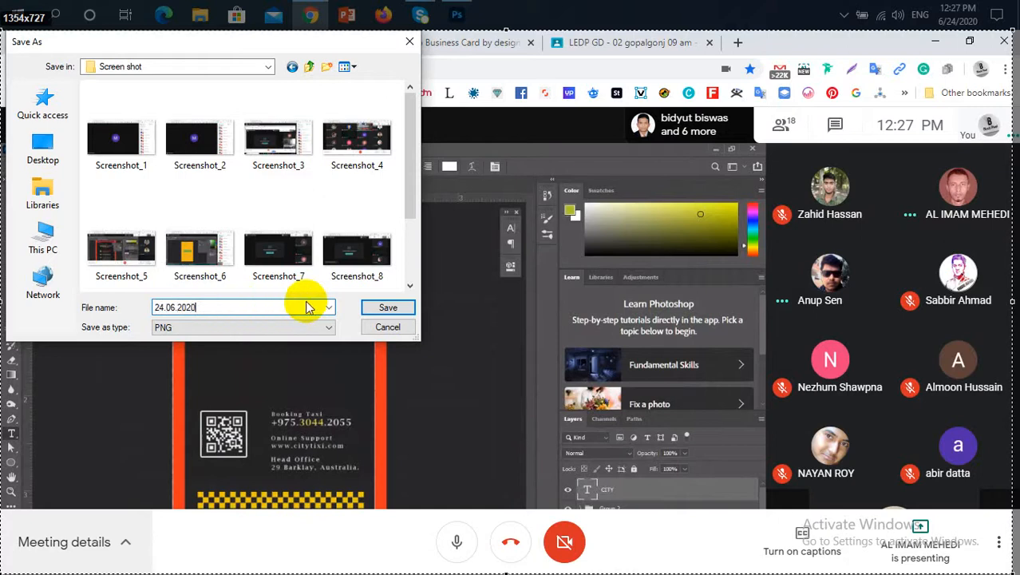
{"action": "left_click", "coordinate": [366, 306]}
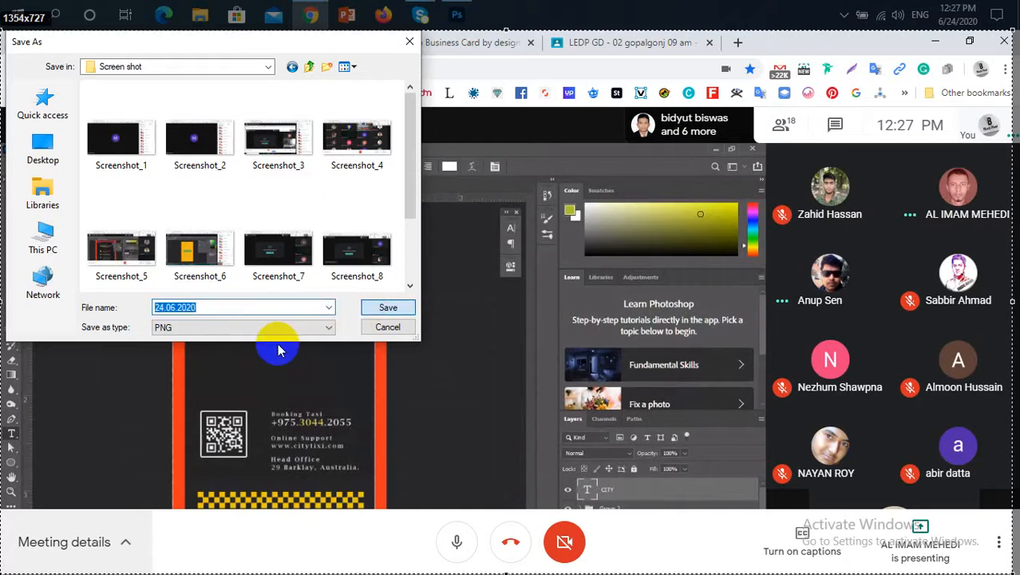
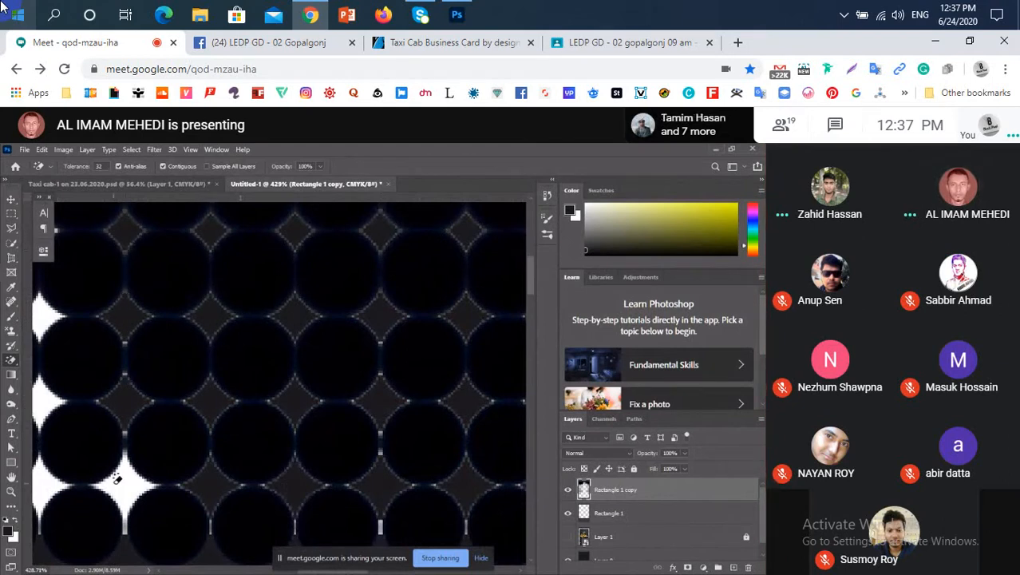
- Erase the white gaps between the circles on the Rectangle 1 copy layer with the Magic Eraser, through to the pattern's left edge
{"action": "left_click", "coordinate": [366, 486]}
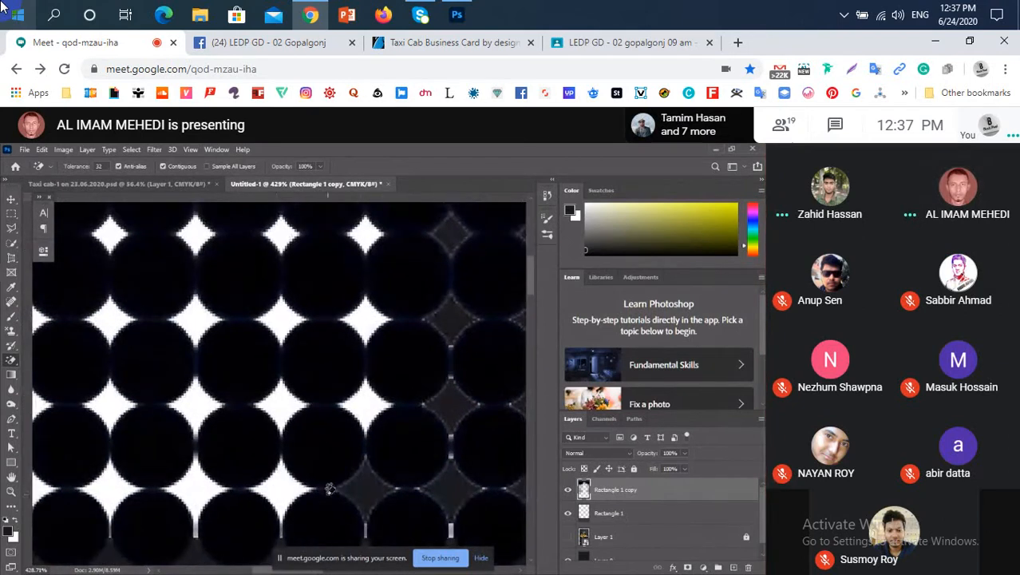
{"action": "left_click", "coordinate": [281, 488]}
{"action": "left_click", "coordinate": [278, 405]}
{"action": "left_click", "coordinate": [363, 406]}
{"action": "left_click", "coordinate": [365, 327]}
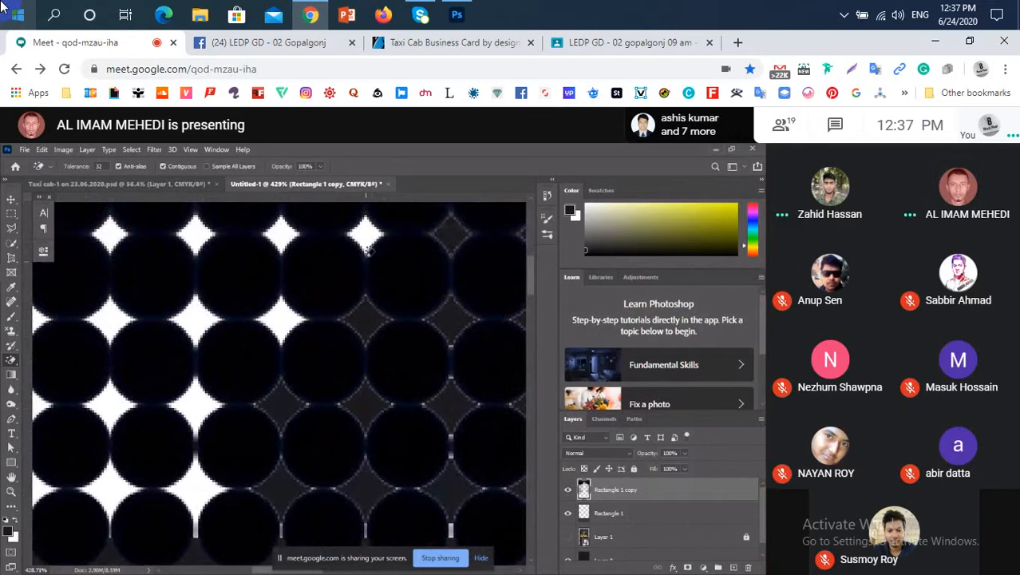
{"action": "left_click", "coordinate": [368, 249]}
{"action": "left_click", "coordinate": [287, 233]}
{"action": "left_click", "coordinate": [279, 323]}
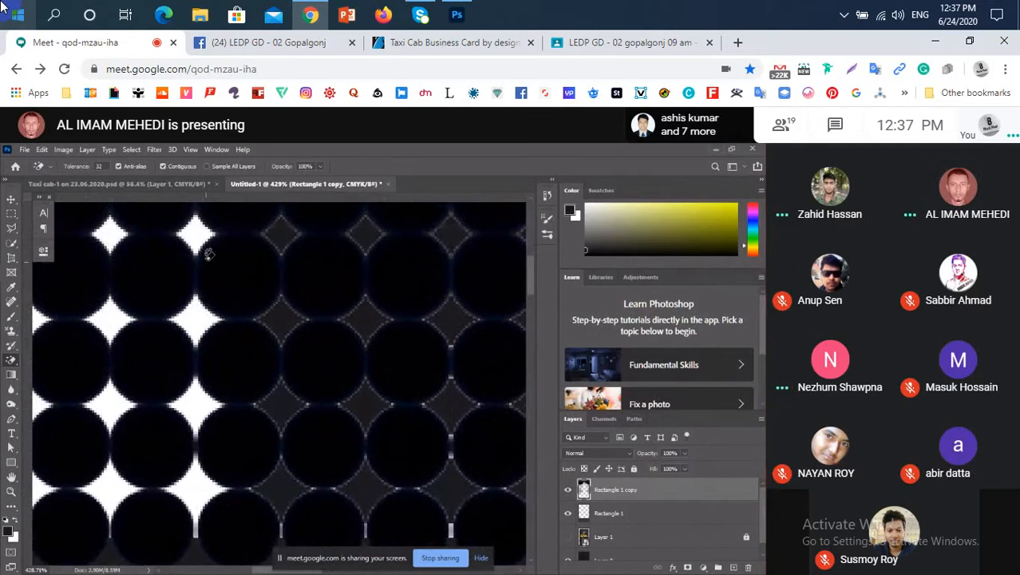
{"action": "left_click", "coordinate": [206, 249]}
{"action": "left_click", "coordinate": [201, 317]}
{"action": "left_click", "coordinate": [201, 403]}
{"action": "left_click", "coordinate": [212, 469]}
{"action": "left_click", "coordinate": [112, 471]}
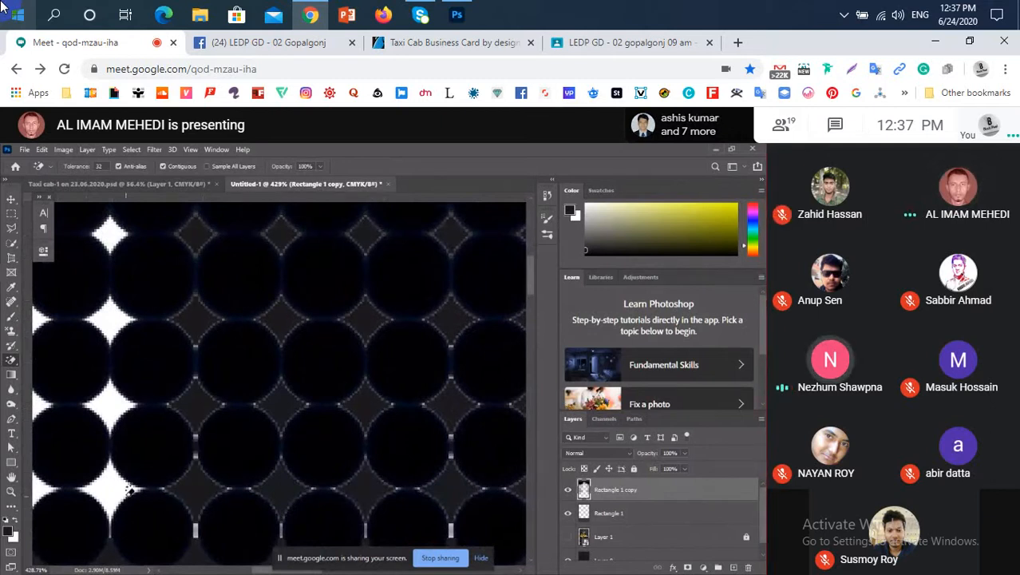
{"action": "left_click", "coordinate": [111, 395]}
{"action": "left_click", "coordinate": [108, 323]}
{"action": "left_click", "coordinate": [111, 233]}
{"action": "left_click_drag", "start_coordinate": [151, 349], "coordinate": [520, 338]}
{"action": "left_click", "coordinate": [403, 478]}
{"action": "left_click", "coordinate": [400, 390]}
{"action": "left_click", "coordinate": [403, 314]}
{"action": "left_click", "coordinate": [390, 229]}
{"action": "left_click", "coordinate": [309, 227]}
{"action": "left_click", "coordinate": [308, 311]}
{"action": "left_click", "coordinate": [308, 395]}
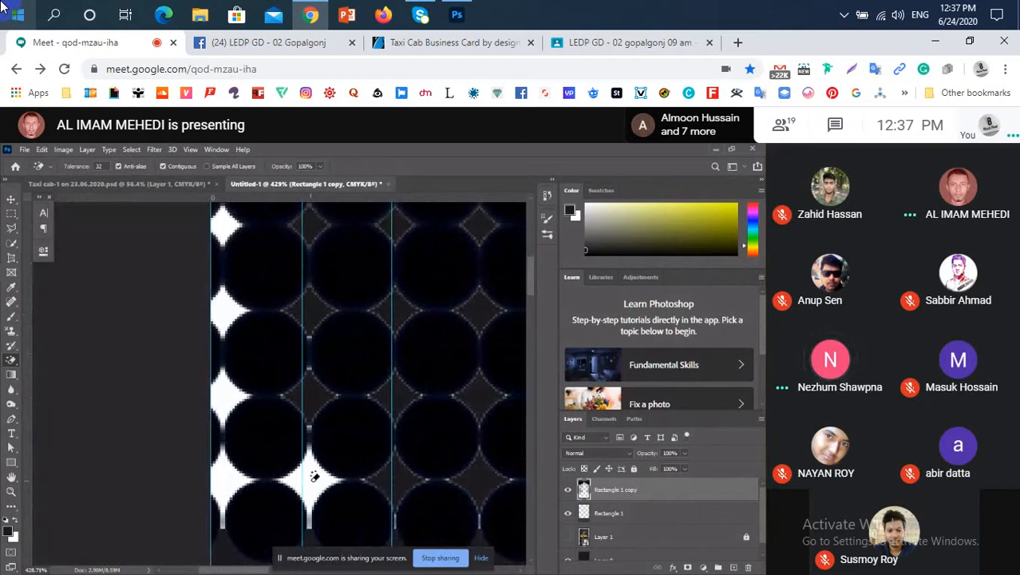
{"action": "left_click", "coordinate": [309, 479]}
{"action": "left_click", "coordinate": [225, 479]}
{"action": "left_click", "coordinate": [226, 395]}
{"action": "left_click", "coordinate": [226, 303]}
{"action": "left_click", "coordinate": [226, 225]}
{"action": "key", "text": "ctrl+0"}
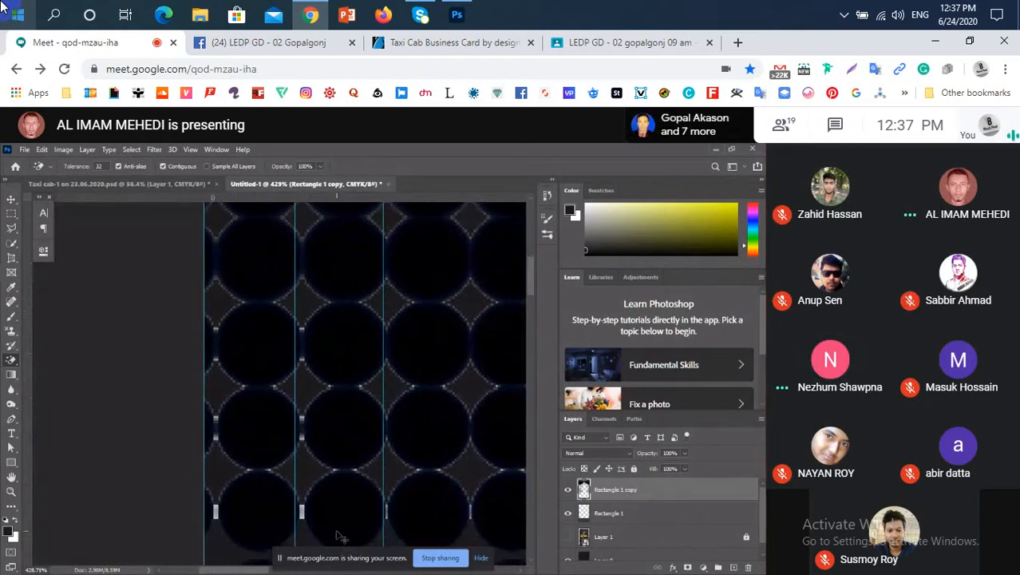
- Examine the dot pattern up close, and open the Gradient tool's current gradient for editing
{"action": "key", "text": "z"}
{"action": "mouse_move", "coordinate": [223, 234]}
{"action": "left_mouse_down"}
{"action": "mouse_move", "coordinate": [311, 331]}
{"action": "mouse_move", "coordinate": [321, 318]}
{"action": "mouse_move", "coordinate": [291, 269]}
{"action": "mouse_move", "coordinate": [345, 318]}
{"action": "left_mouse_up"}
{"action": "key", "text": "g"}
{"action": "key", "text": "space"}
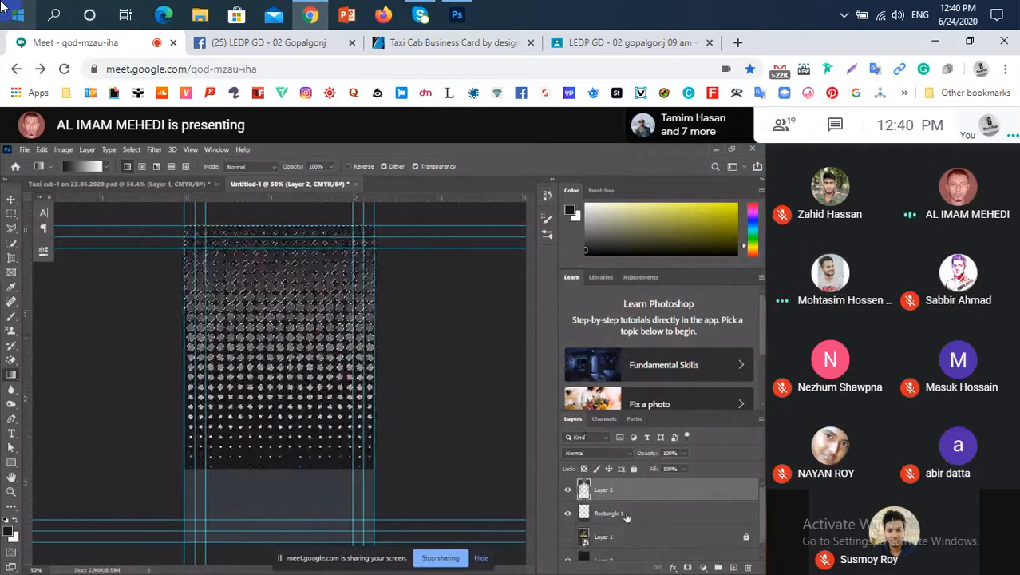
{"action": "left_click", "coordinate": [85, 168]}
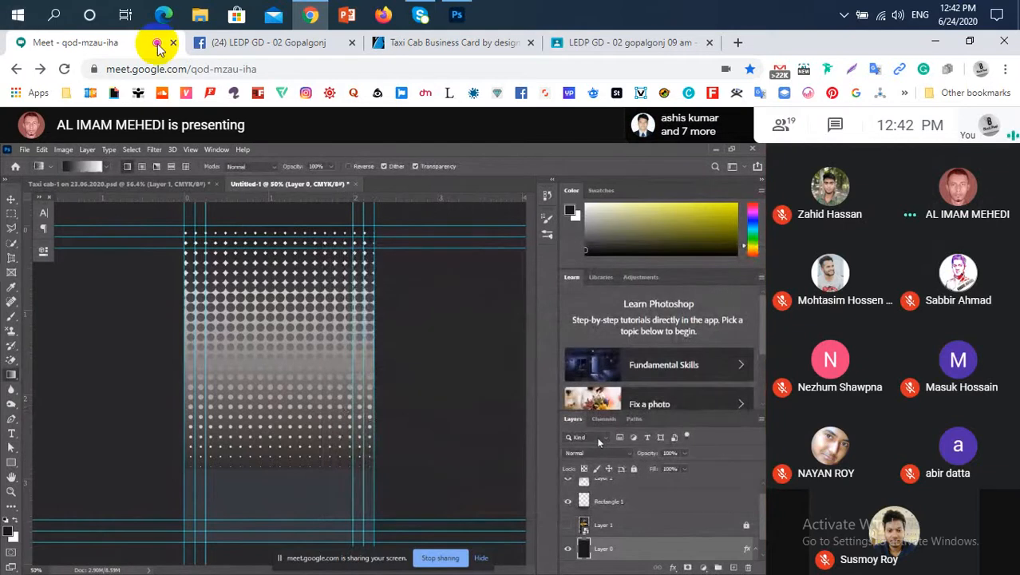
- Look through the assignment posts in the LEDP GD - 02 Gopalgonj Facebook group, check the Google Classroom page, and return to the Meet call
{"action": "left_click", "coordinate": [247, 41]}
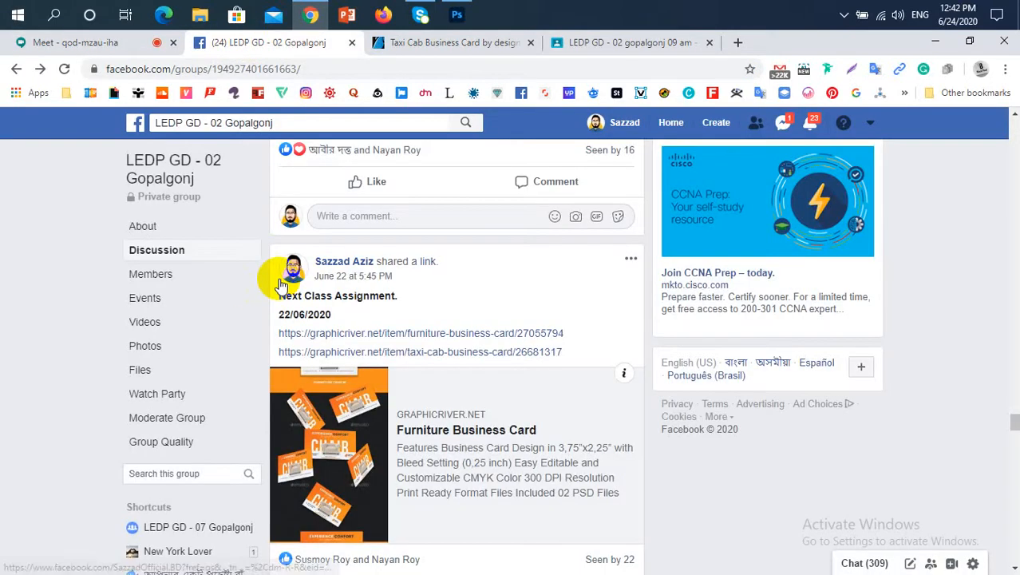
{"action": "scroll", "coordinate": [578, 356], "scroll_direction": "down", "scroll_amount": 3}
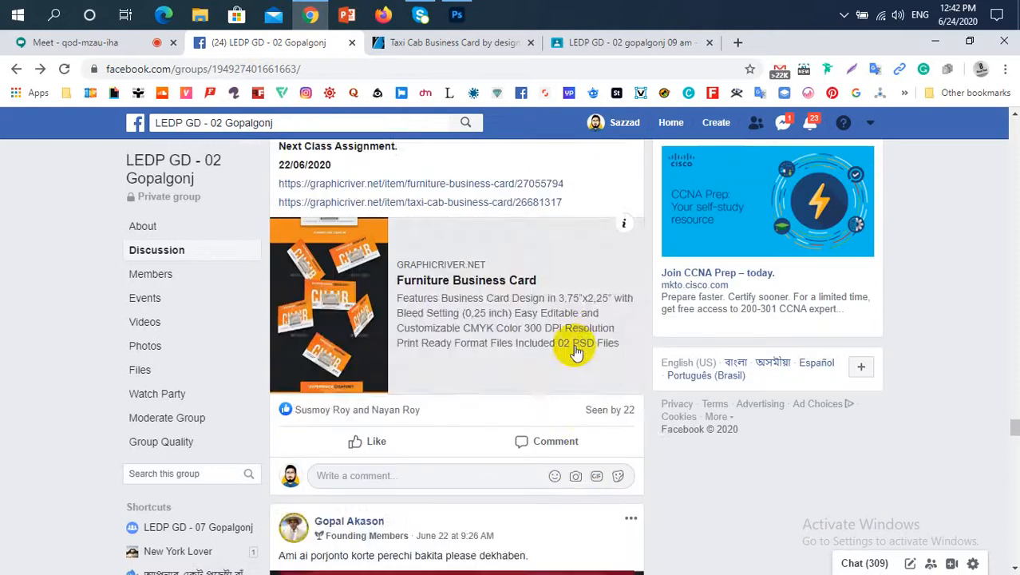
{"action": "scroll", "coordinate": [576, 352], "scroll_direction": "down", "scroll_amount": 10}
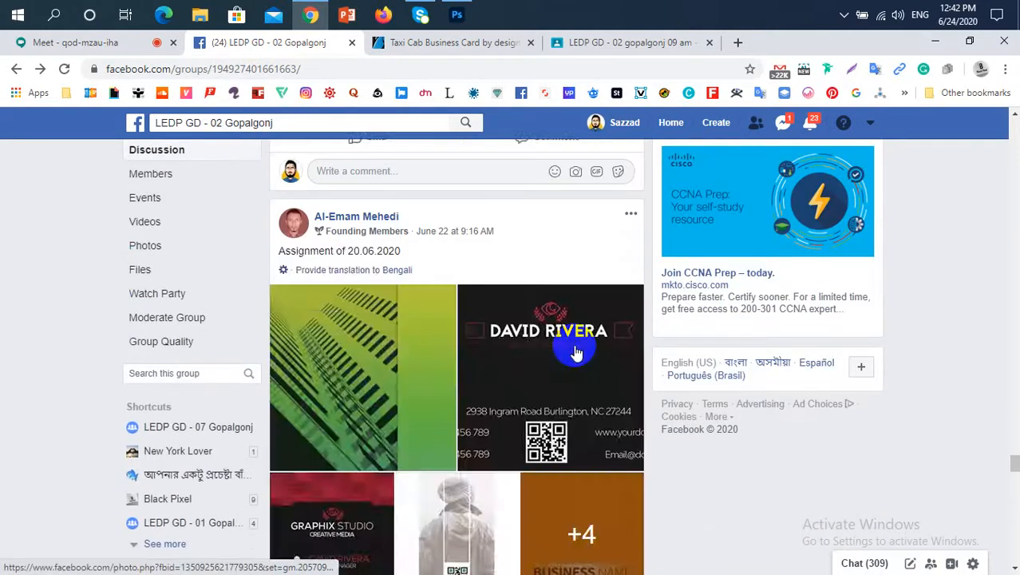
{"action": "scroll", "coordinate": [576, 352], "scroll_direction": "down", "scroll_amount": 15}
{"action": "scroll", "coordinate": [576, 352], "scroll_direction": "down", "scroll_amount": 15}
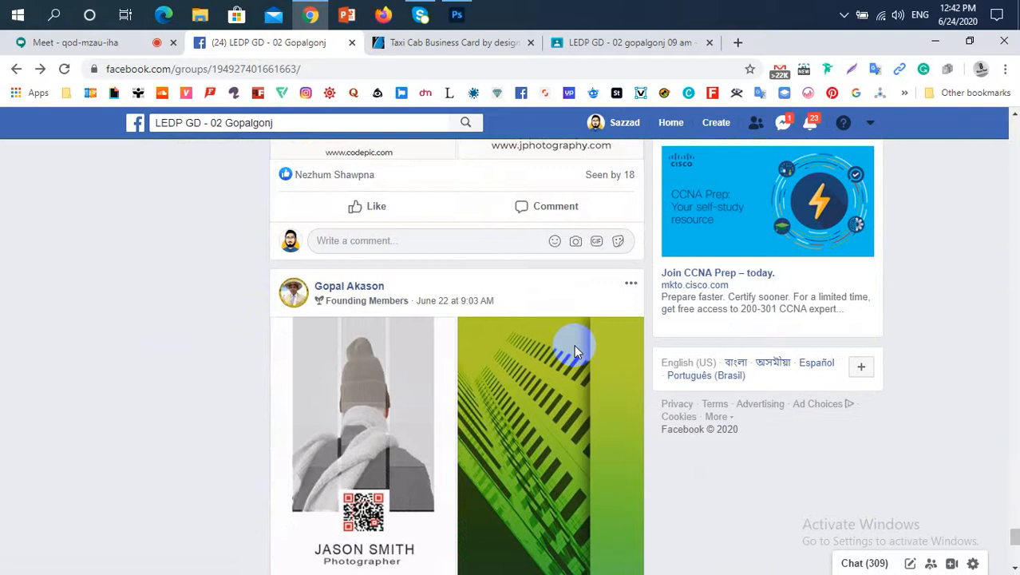
{"action": "scroll", "coordinate": [574, 344], "scroll_direction": "down", "scroll_amount": 3}
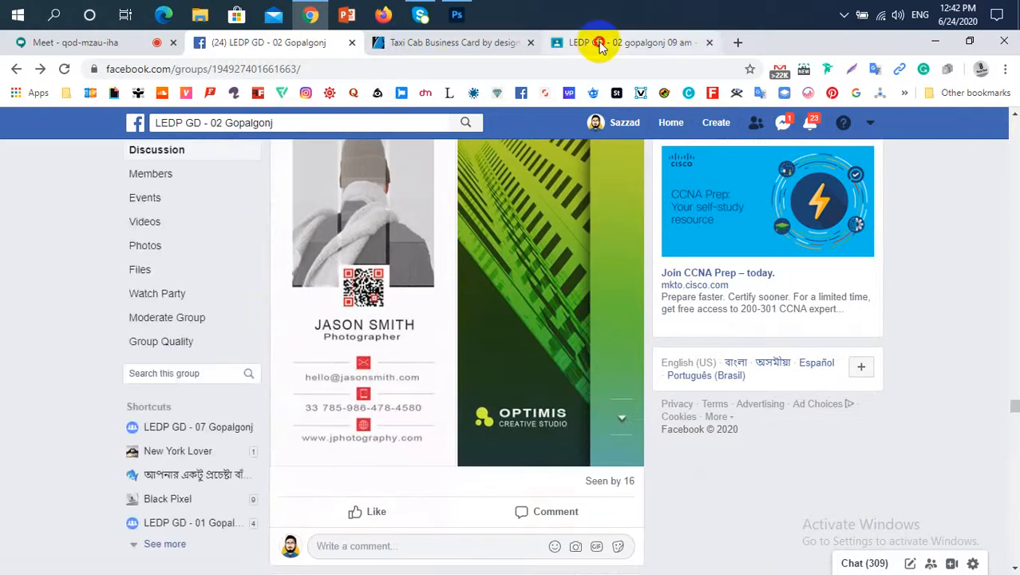
{"action": "left_click", "coordinate": [601, 45]}
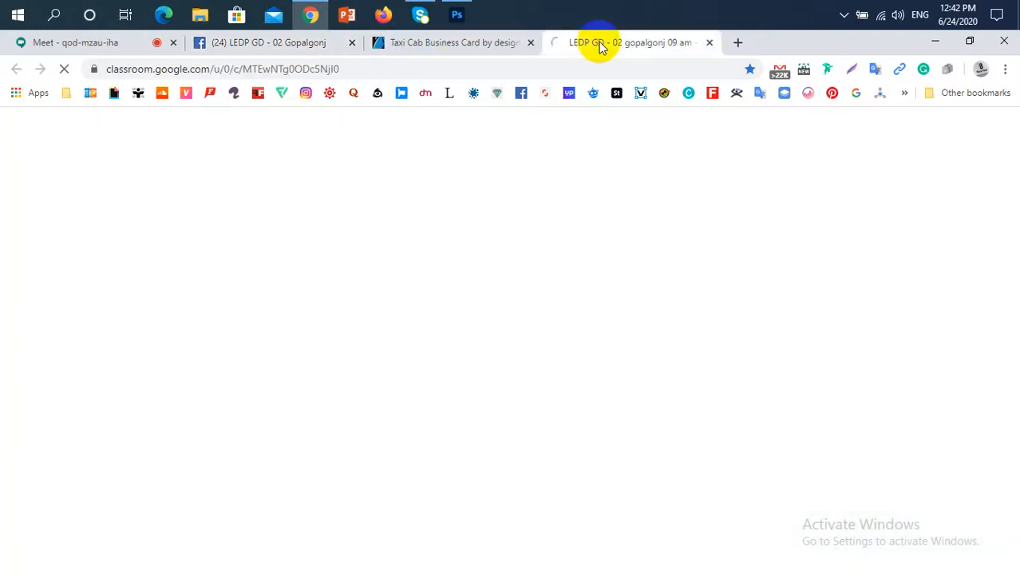
{"action": "left_click", "coordinate": [68, 48]}
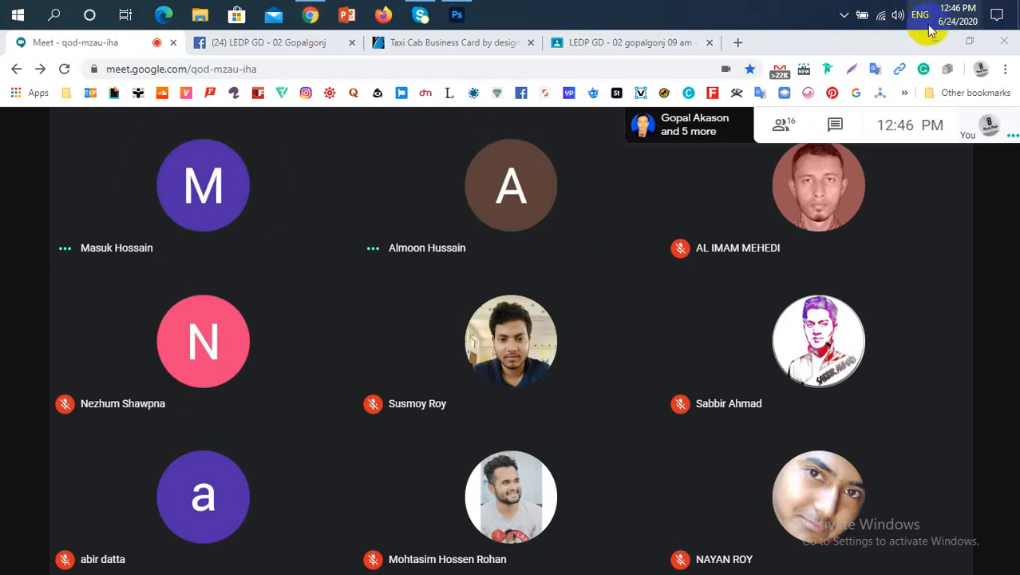
- Mute the computer's speakers and show the hidden system tray icons
{"action": "left_click", "coordinate": [905, 14]}
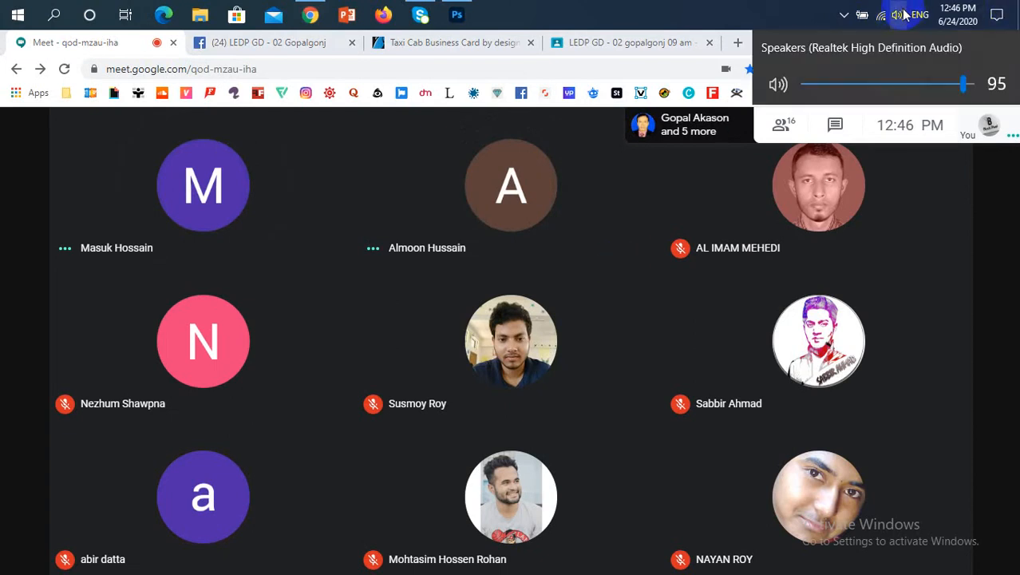
{"action": "left_click", "coordinate": [795, 85]}
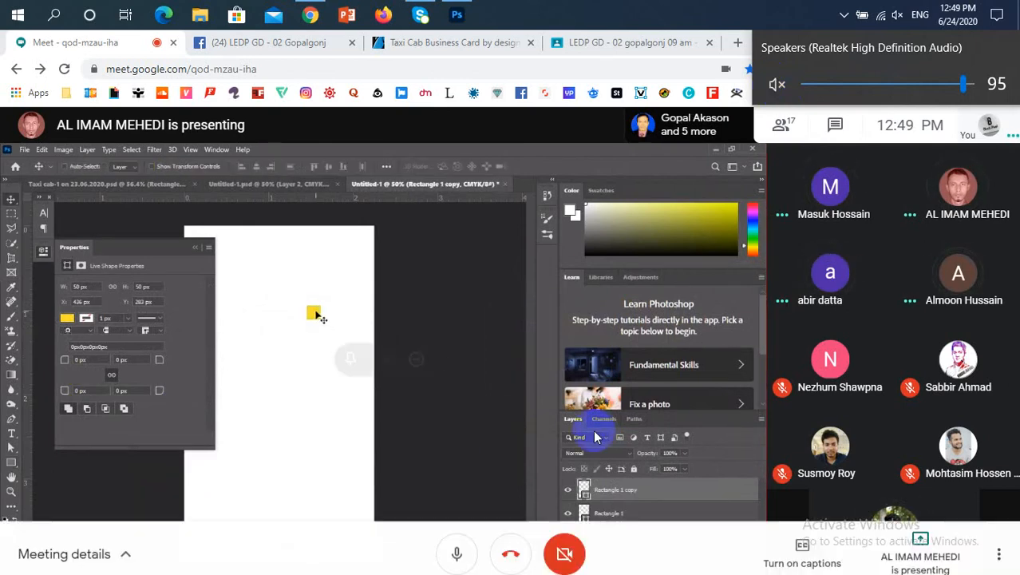
{"action": "left_click", "coordinate": [844, 14]}
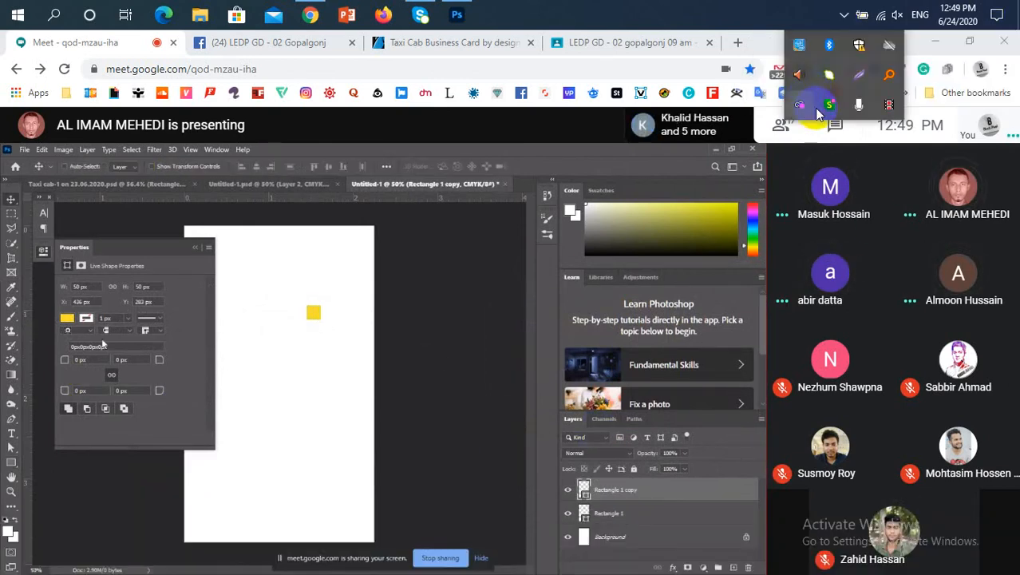